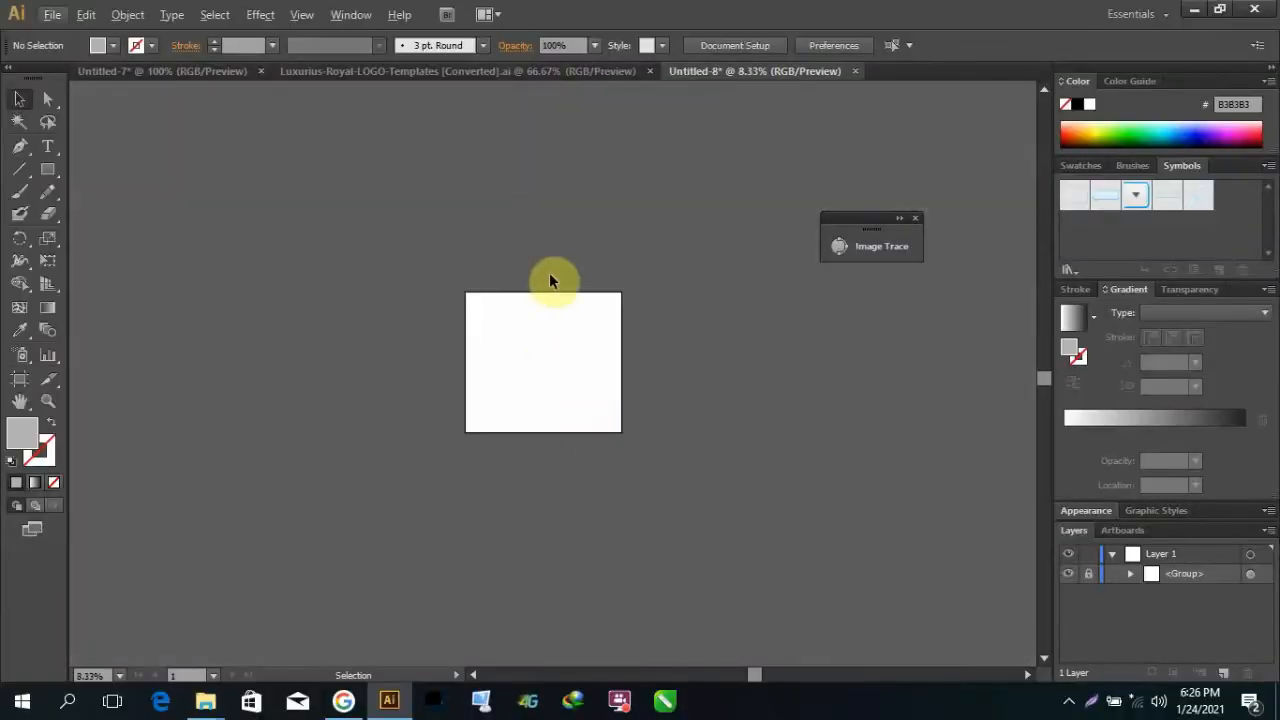
scroll(551, 280, up, 3)
scroll(551, 280, down, 5)
click(19, 147)
scroll(262, 247, up, 4)
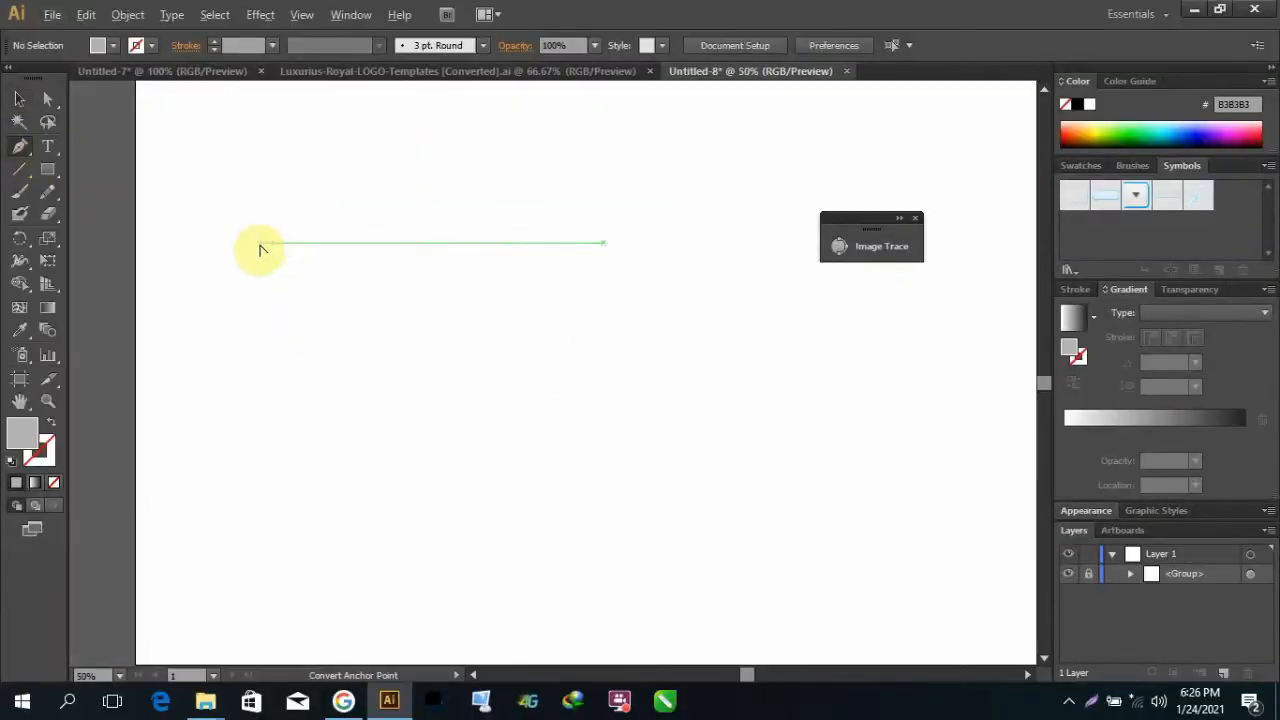
click(379, 438)
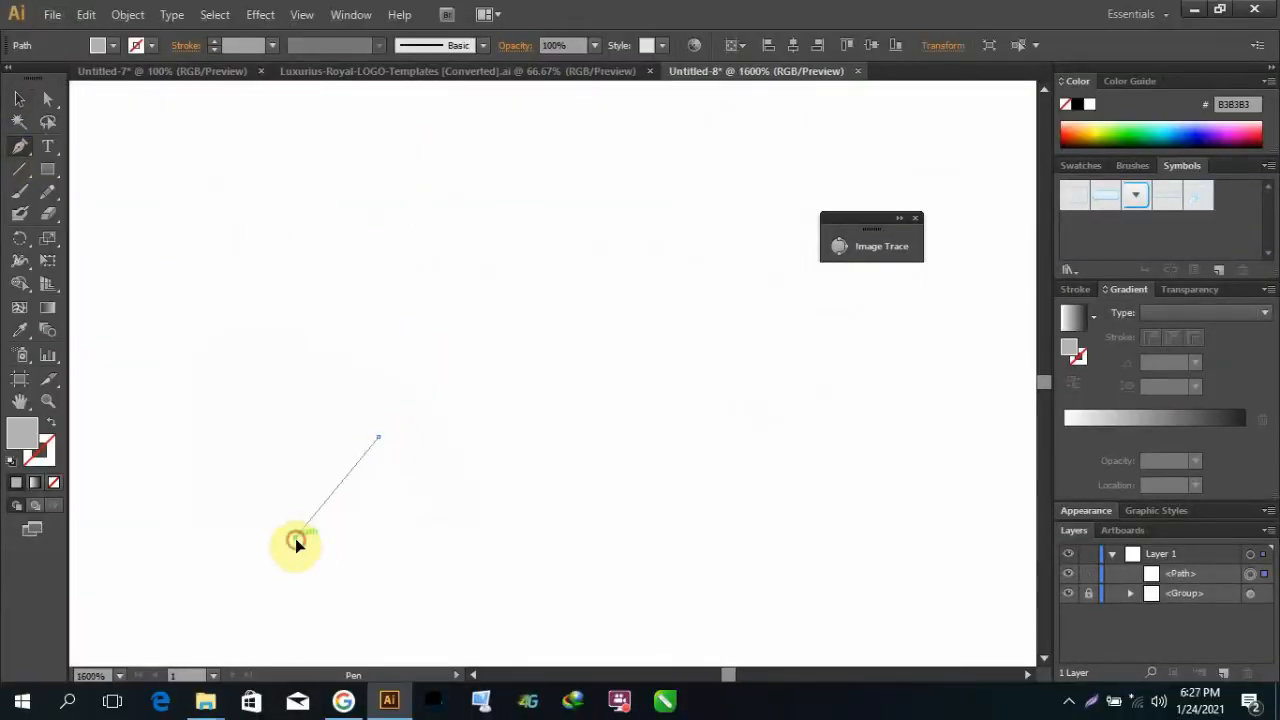
drag(296, 539, 376, 522)
right_click(214, 198)
click(240, 203)
Step: Set no fill and a 1 pt black stroke, and draw the inner loop of a spiral curl with the Pen tool
click(96, 45)
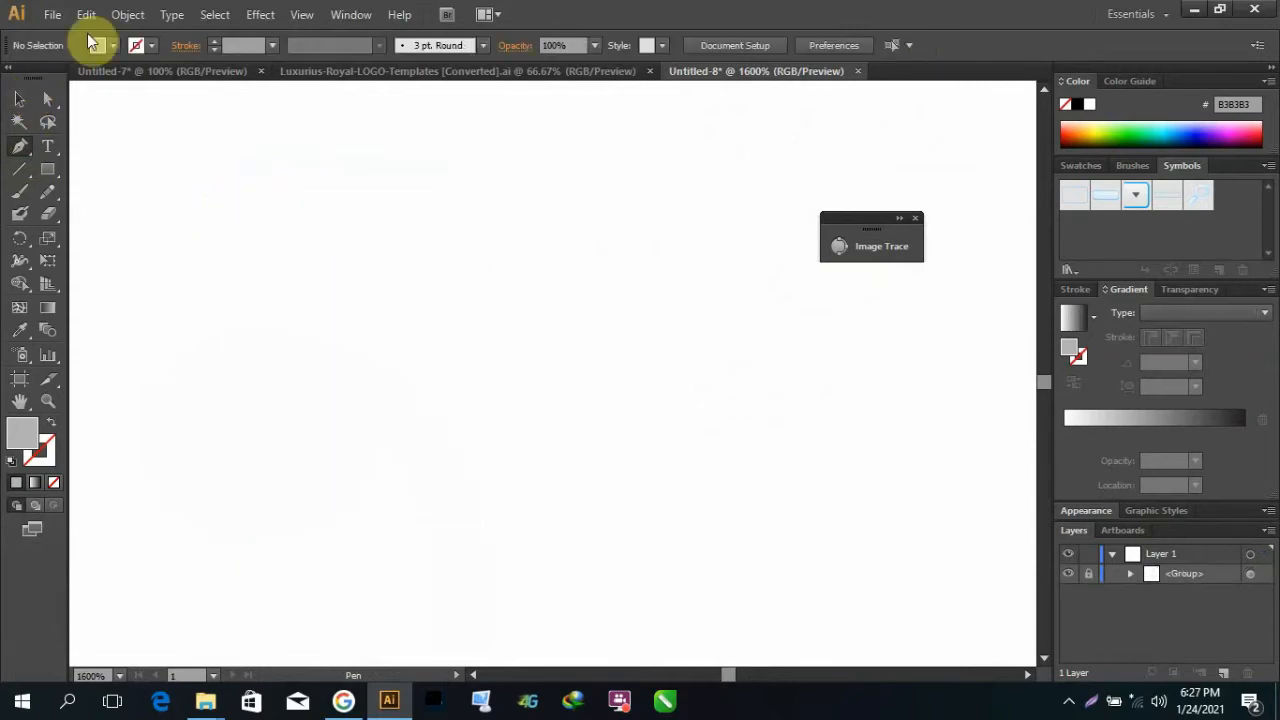
click(51, 77)
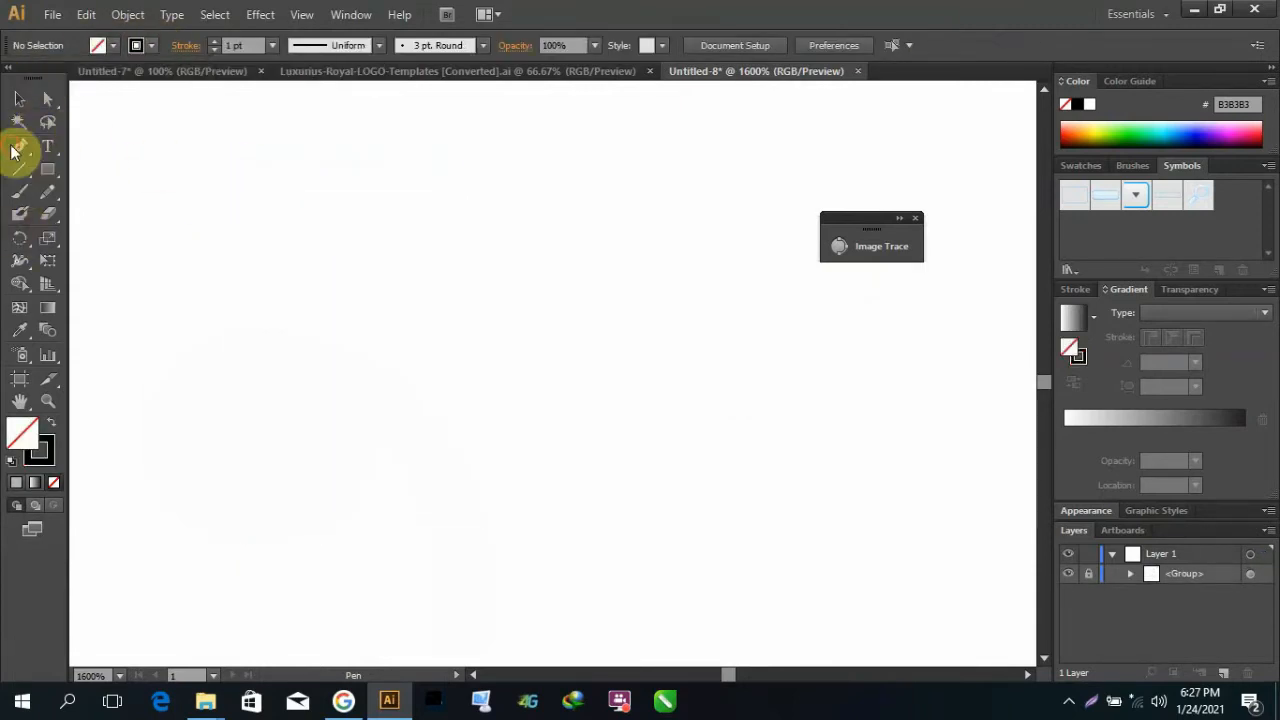
click(379, 438)
drag(329, 523, 284, 545)
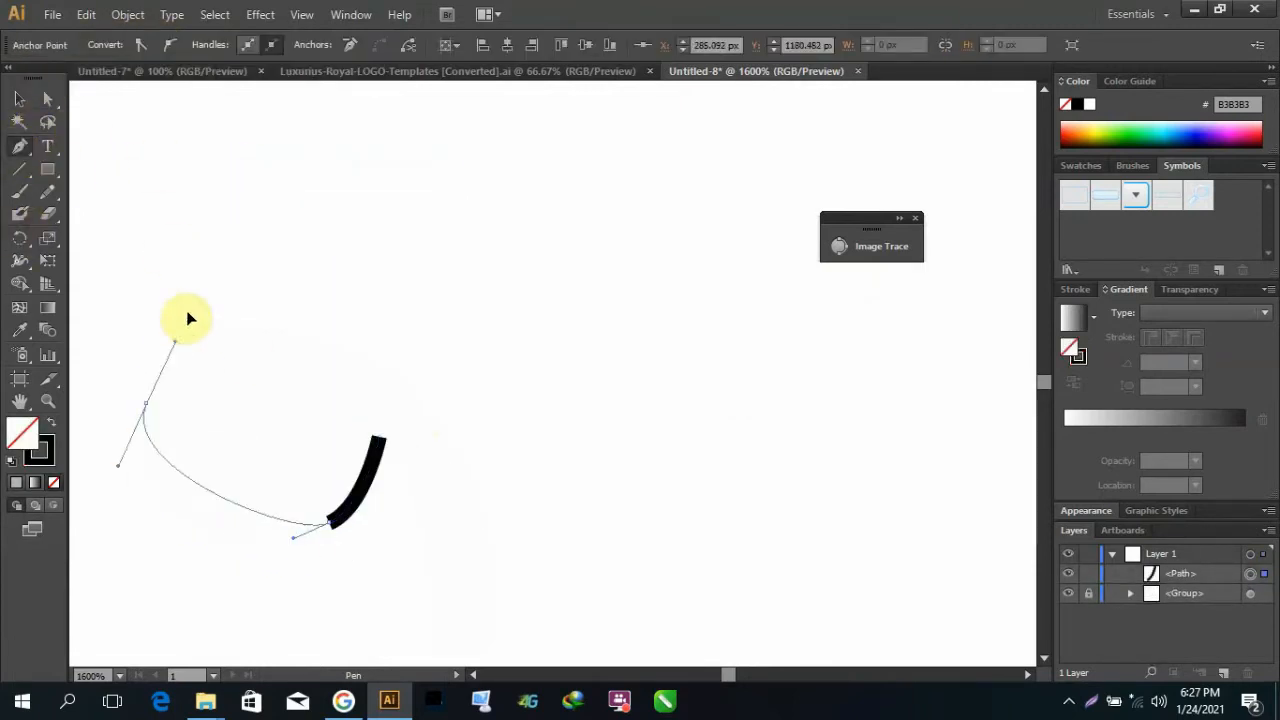
drag(188, 318, 190, 313)
key(ctrl+z)
key(ctrl+z)
drag(287, 540, 204, 555)
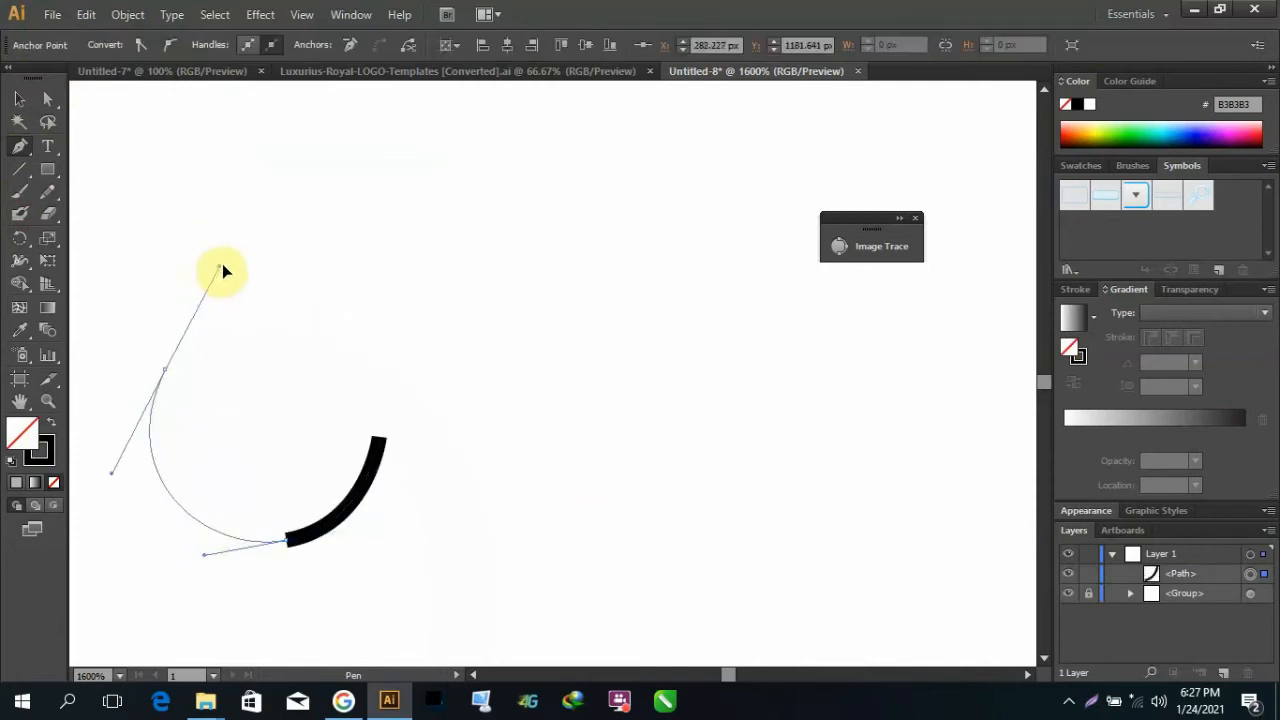
drag(222, 270, 244, 273)
drag(517, 645, 518, 646)
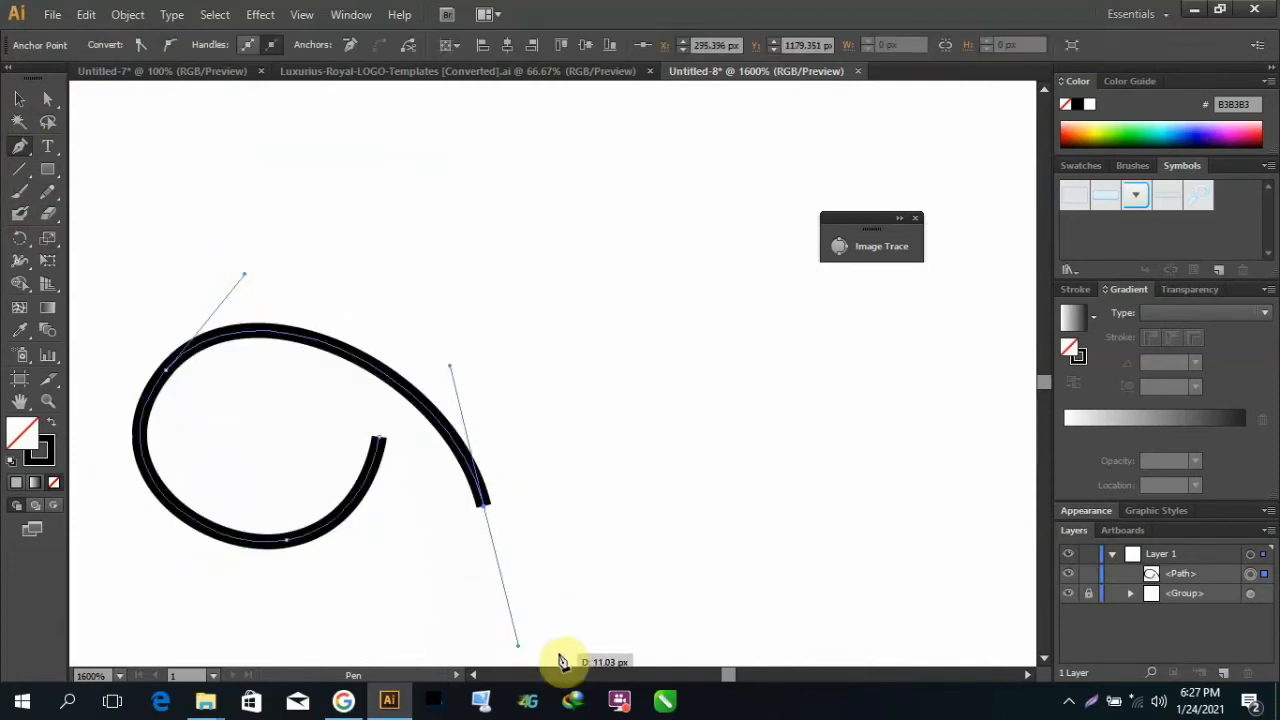
scroll(548, 580, down, 2)
scroll(534, 490, up, 1)
drag(360, 650, 359, 650)
scroll(353, 612, down, 2)
scroll(258, 590, up, 2)
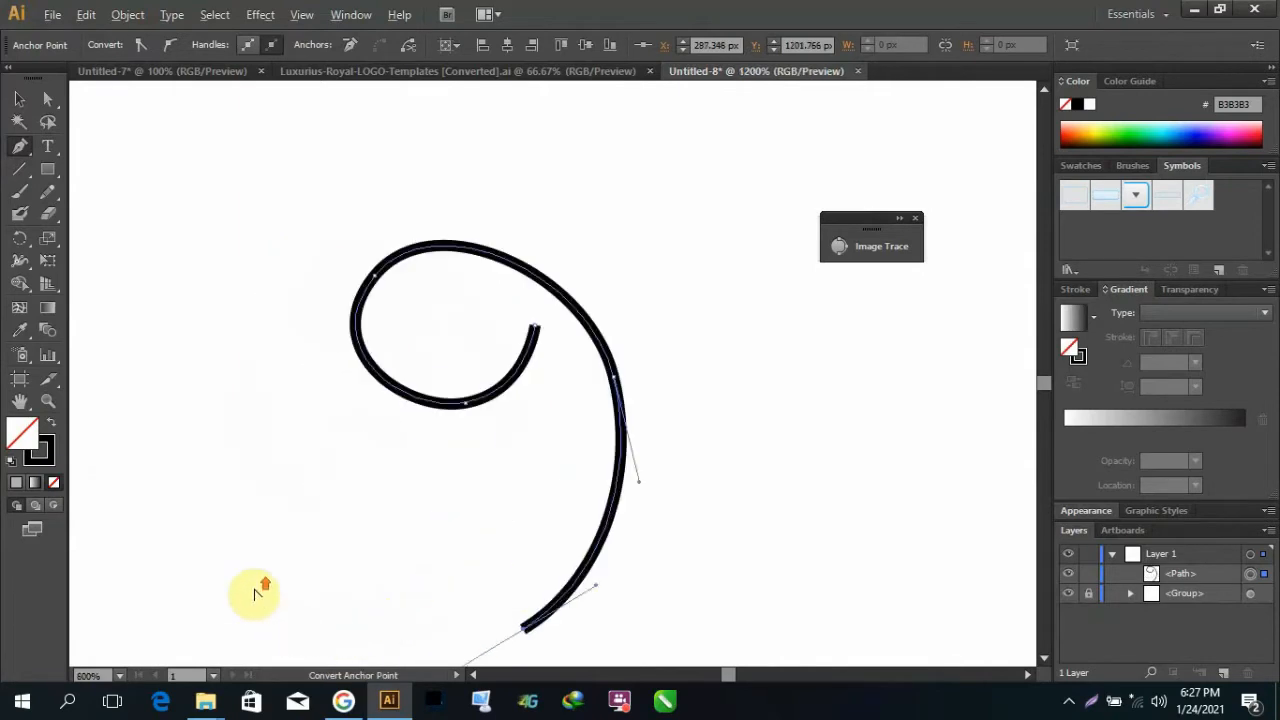
scroll(289, 467, down, 2)
scroll(177, 527, up, 1)
drag(155, 423, 156, 423)
drag(93, 227, 96, 226)
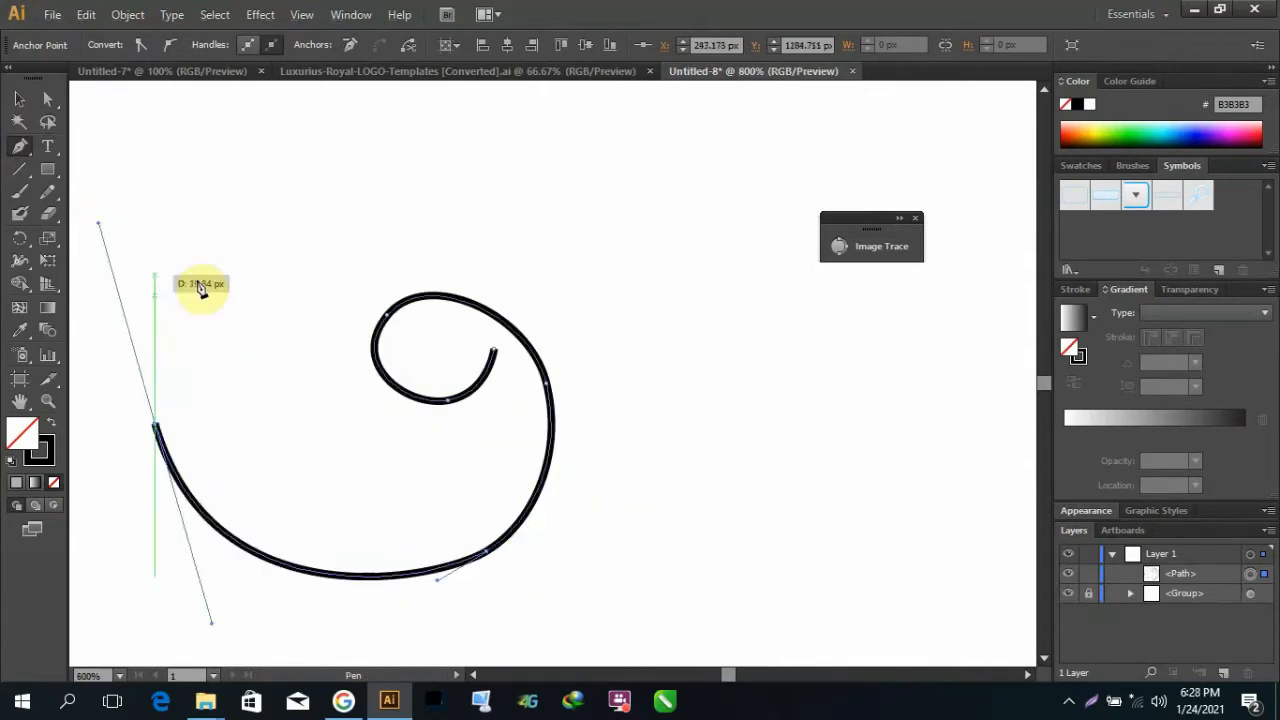
key(ctrl+z)
key(ctrl+z)
Step: Extend the spiral's outer curve along its lower edge and up its left side
drag(391, 577, 383, 588)
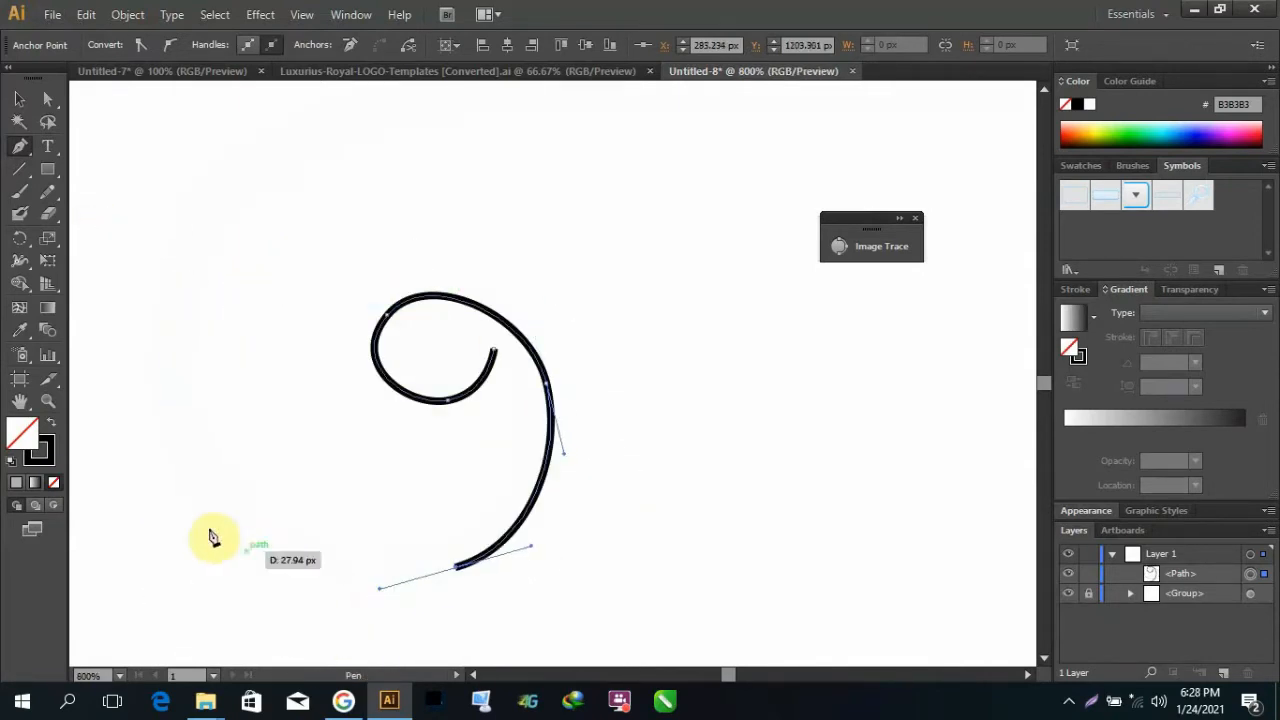
mouse_move(149, 402)
mouse_down()
mouse_move(130, 257)
mouse_move(106, 194)
mouse_up()
scroll(168, 186, down, 2)
scroll(160, 290, up, 4)
right_click(360, 178)
click(396, 191)
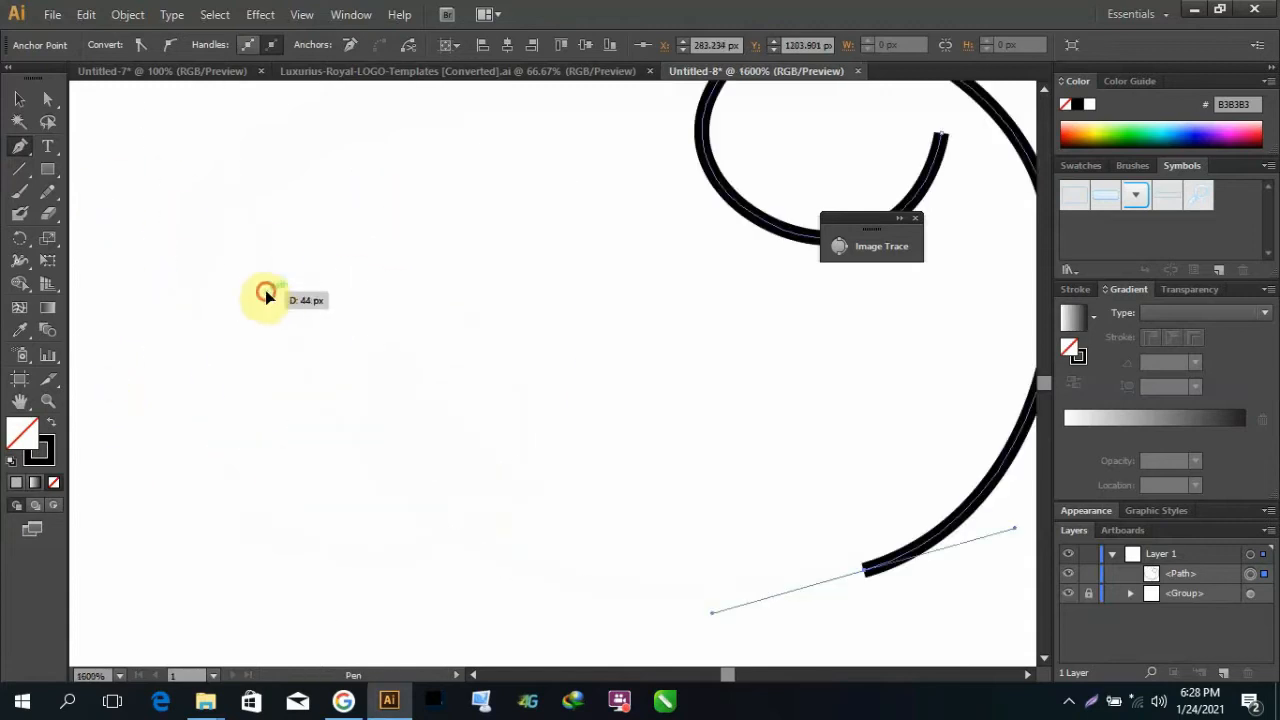
scroll(300, 275, down, 2)
drag(228, 449, 166, 293)
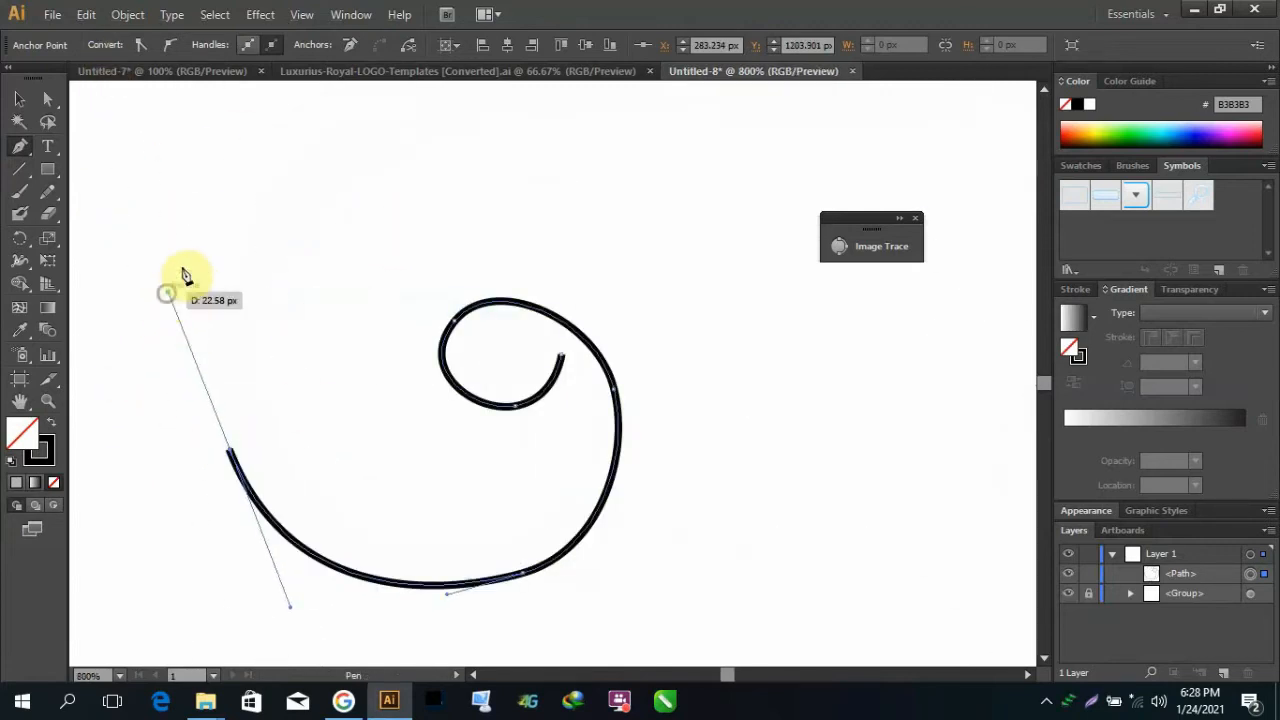
Step: Continue the spiral's outer curve over its top, finishing on an anchor with horizontal handles
drag(328, 134, 379, 105)
scroll(450, 108, down, 3)
scroll(565, 112, up, 2)
scroll(571, 116, down, 1)
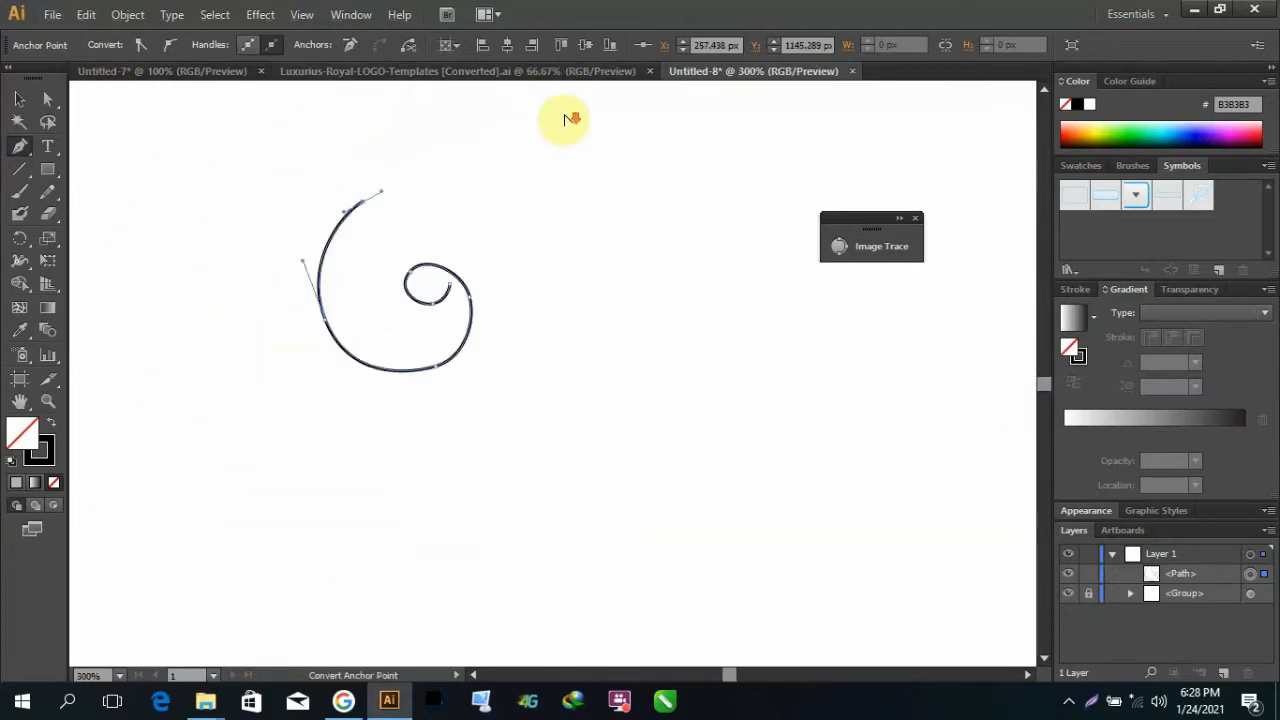
scroll(560, 120, right, 3)
scroll(126, 143, up, 4)
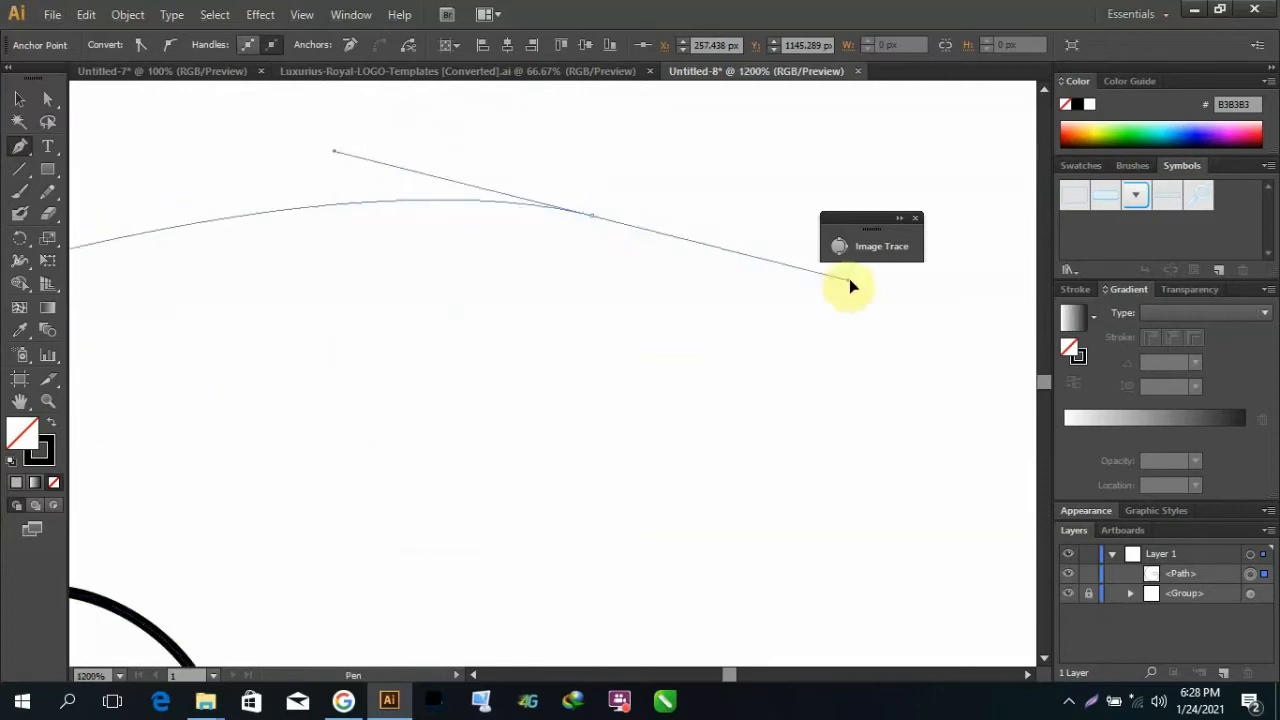
drag(849, 280, 990, 261)
scroll(420, 265, down, 2)
key(ctrl+z)
drag(877, 404, 877, 406)
scroll(724, 358, up, 2)
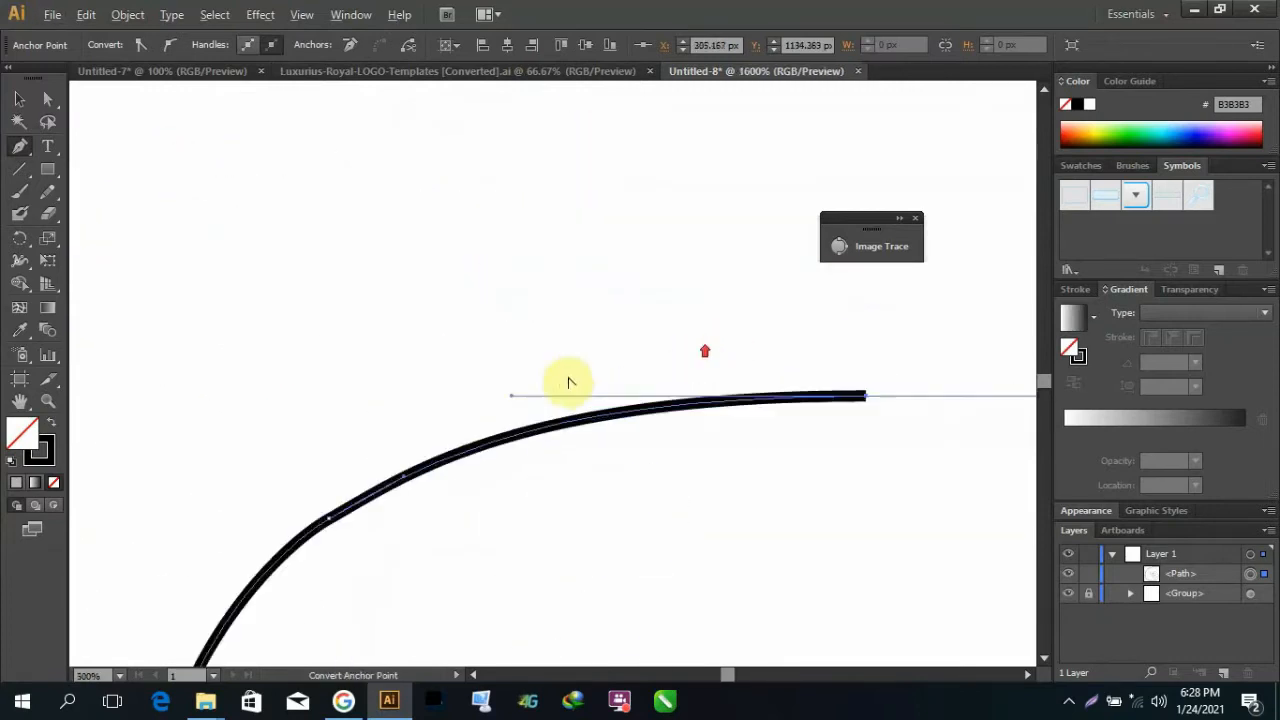
Step: Add a straight horizontal segment about 268 px long running right from the top of the spiral
scroll(575, 380, down, 4)
scroll(690, 345, right, 5)
scroll(788, 345, down, 5)
scroll(560, 365, up, 5)
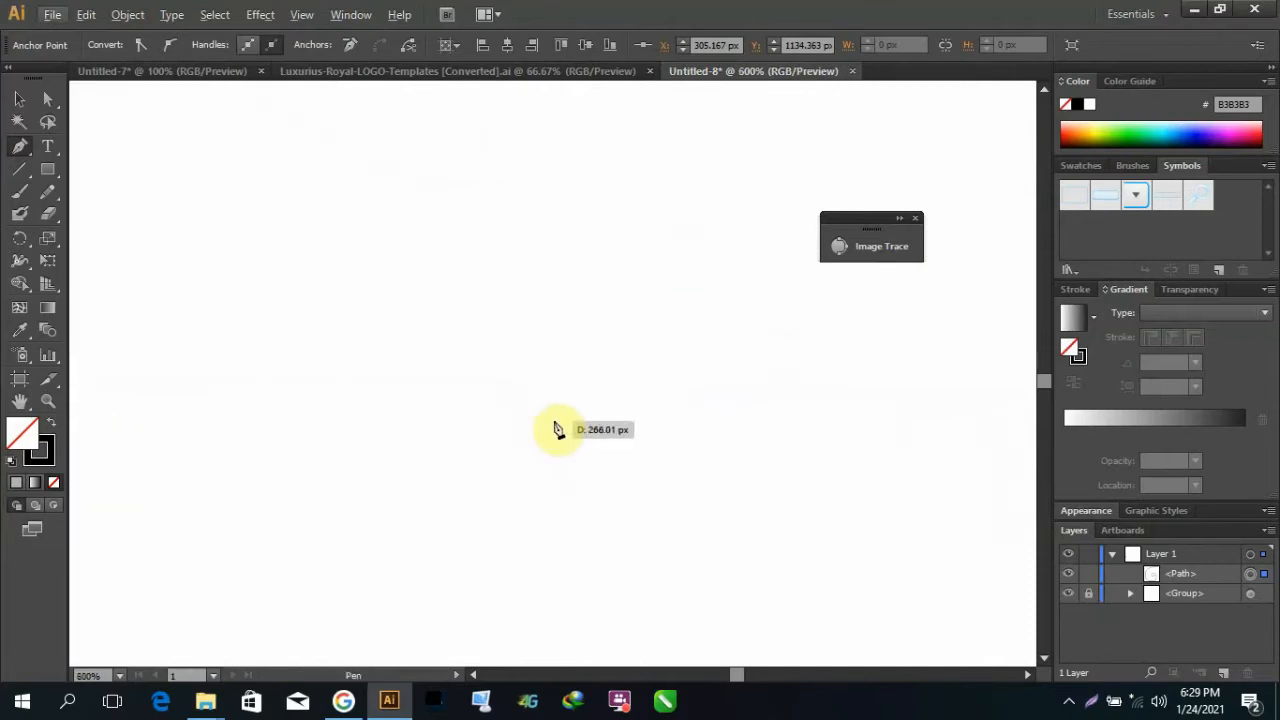
click(557, 429)
Step: Curve the path down from the straight line's right end and sweep it up to the right
scroll(590, 408, down, 4)
scroll(593, 430, up, 5)
scroll(672, 582, up, 1)
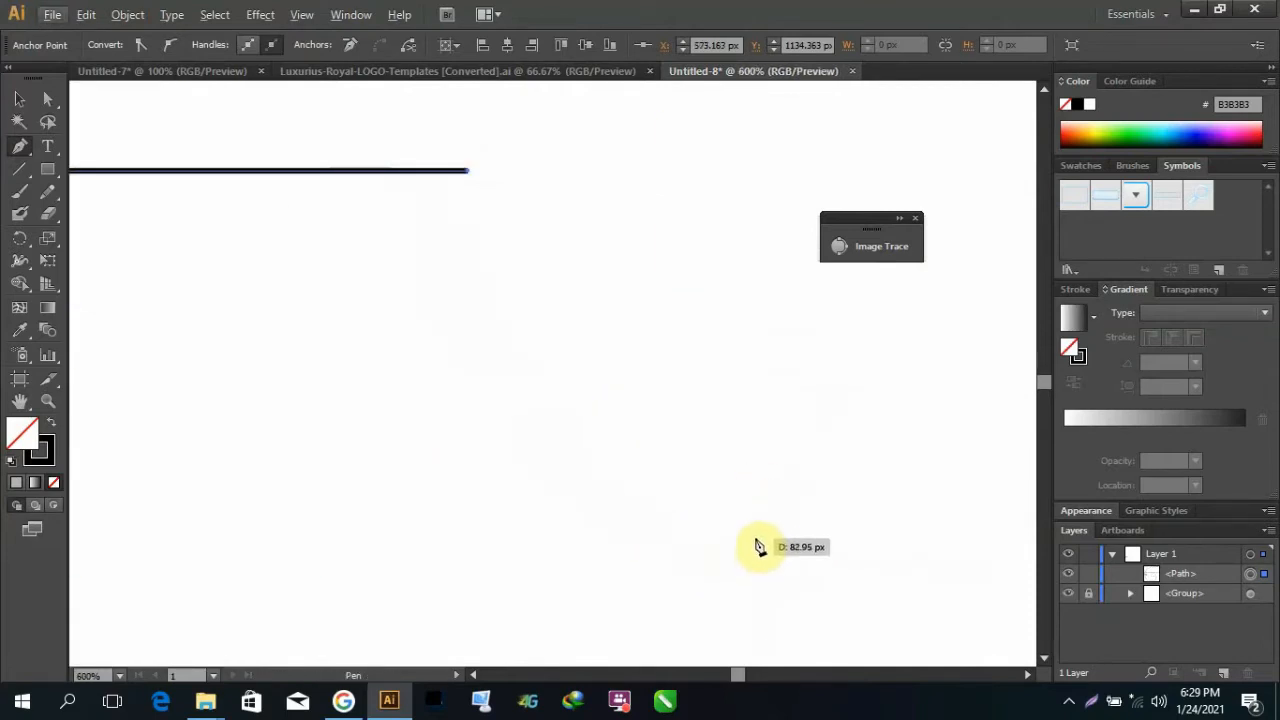
scroll(760, 530, down, 1)
drag(783, 597, 923, 606)
scroll(866, 543, down, 2)
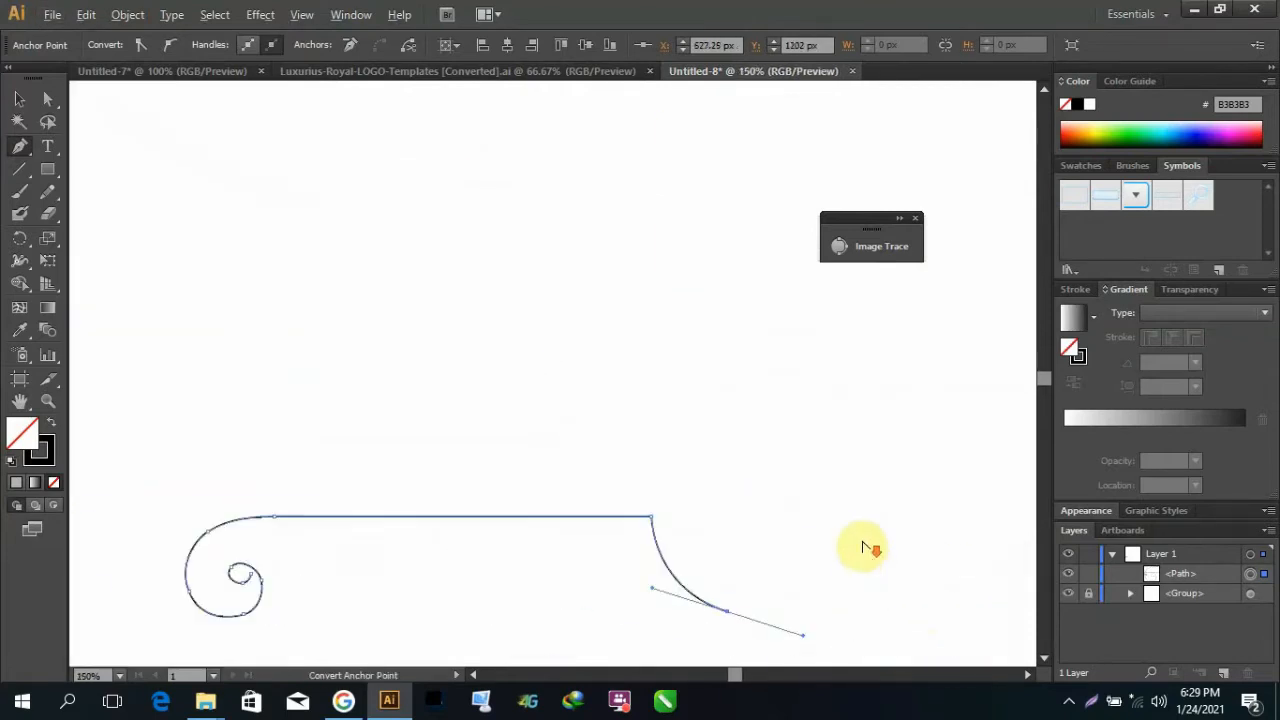
scroll(871, 535, up, 1)
scroll(805, 520, down, 2)
scroll(770, 530, up, 3)
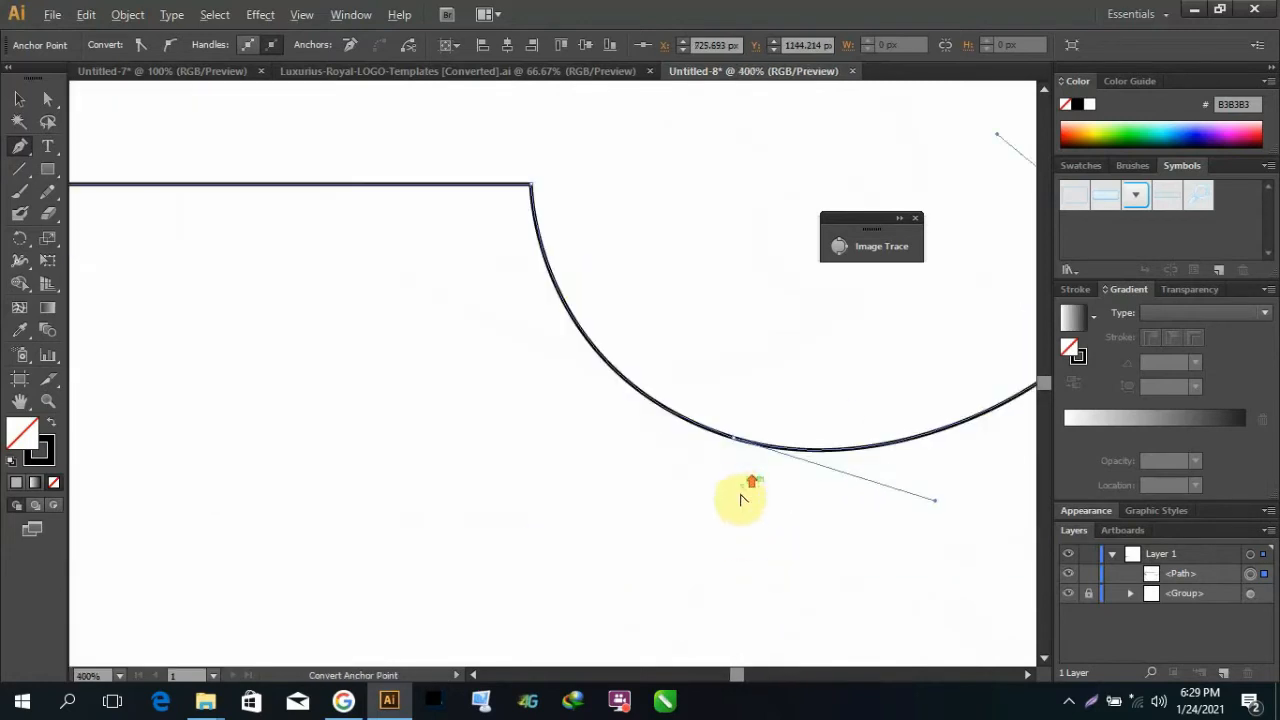
Step: Turn the path back to the lower left so it crosses itself and forms a slanted oval loop
drag(743, 500, 771, 584)
scroll(772, 583, down, 3)
scroll(800, 504, up, 4)
scroll(814, 508, down, 3)
scroll(842, 628, up, 1)
scroll(846, 632, up, 3)
scroll(820, 591, down, 4)
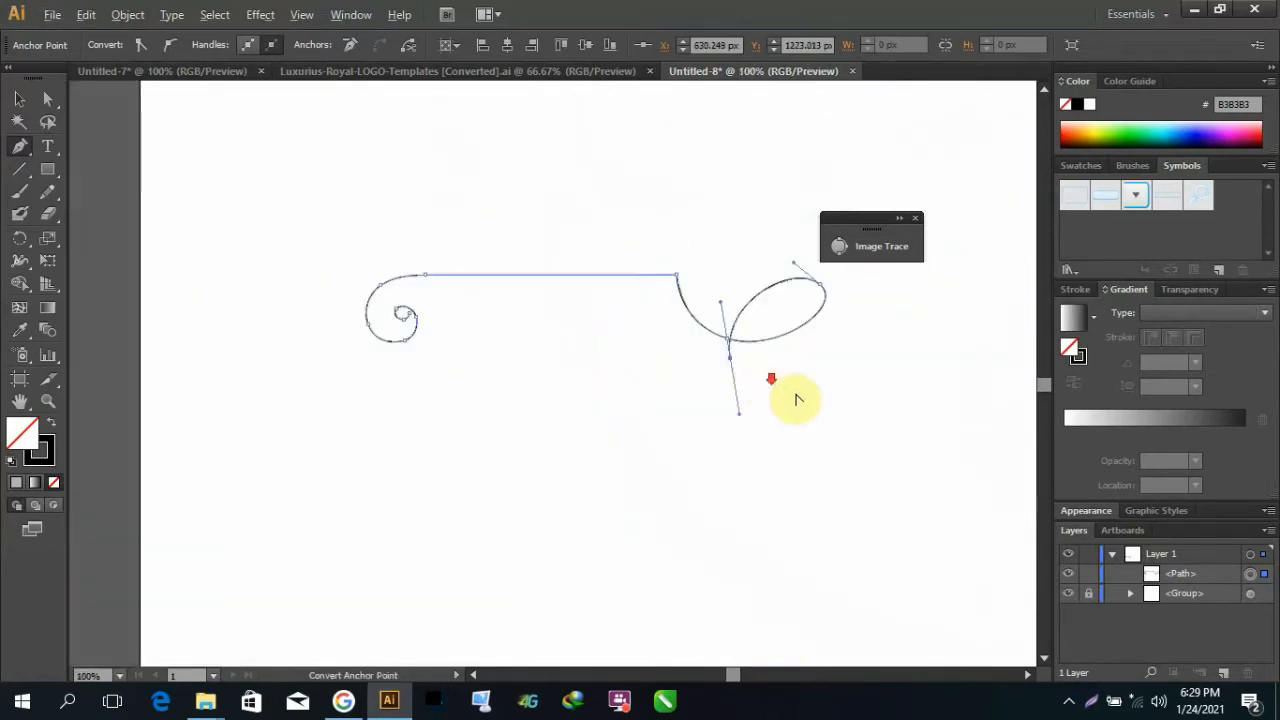
Step: Sweep the path below the oval loop in a rounded curve toward the lower right
scroll(794, 400, up, 3)
drag(1030, 418, 996, 432)
scroll(815, 402, down, 5)
scroll(820, 412, up, 3)
scroll(874, 498, down, 4)
scroll(890, 502, up, 4)
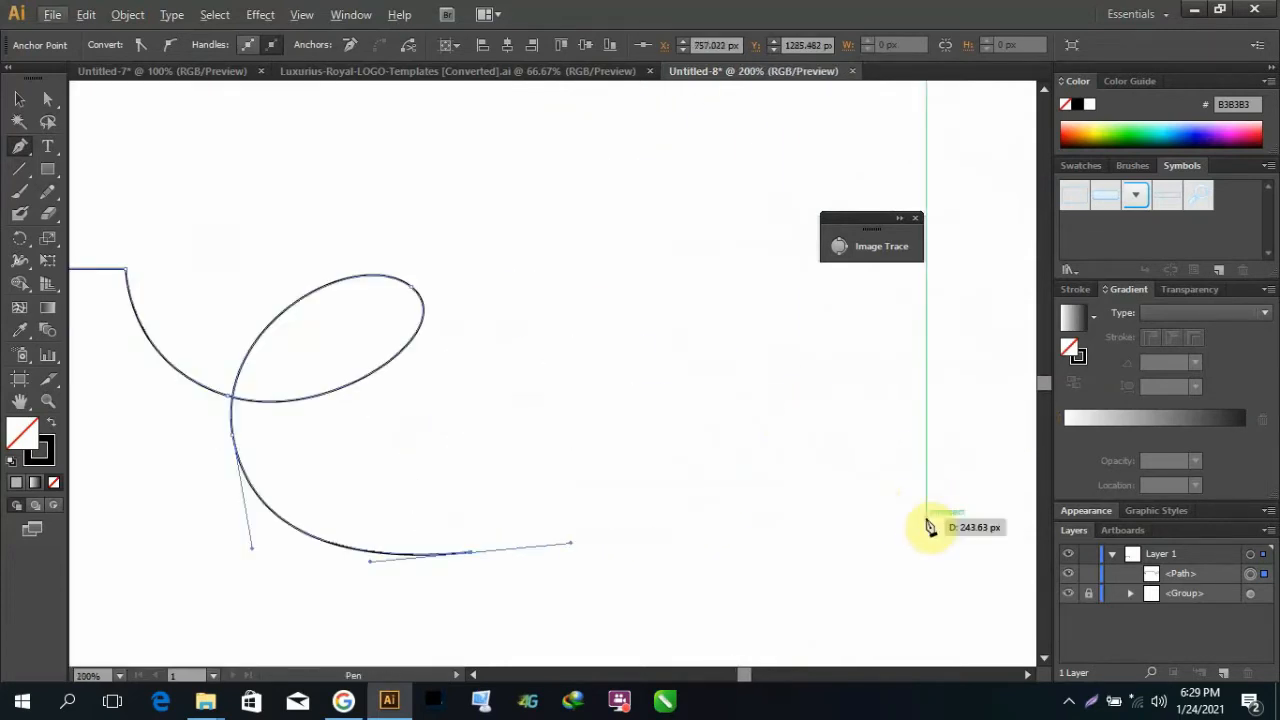
drag(926, 518, 975, 569)
scroll(972, 566, down, 3)
scroll(914, 617, up, 3)
scroll(760, 455, right, 2)
key(ctrl+z)
drag(881, 448, 929, 528)
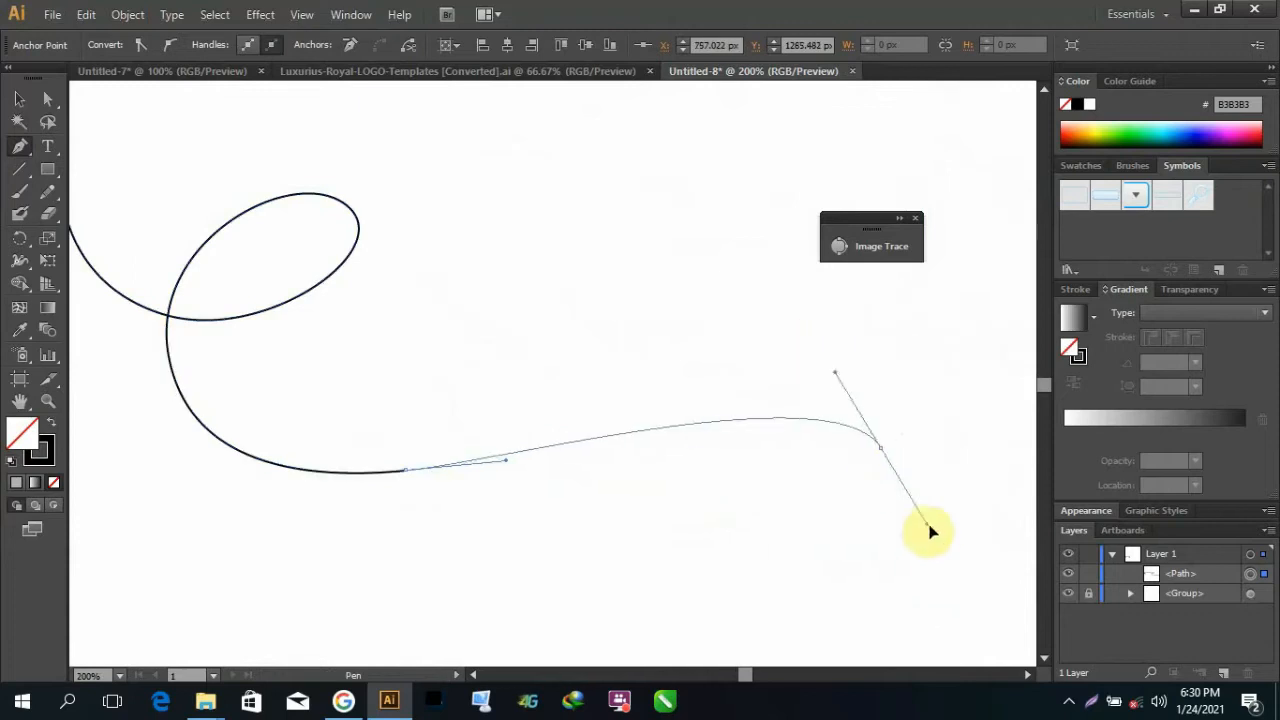
drag(642, 546, 566, 537)
right_click(658, 130)
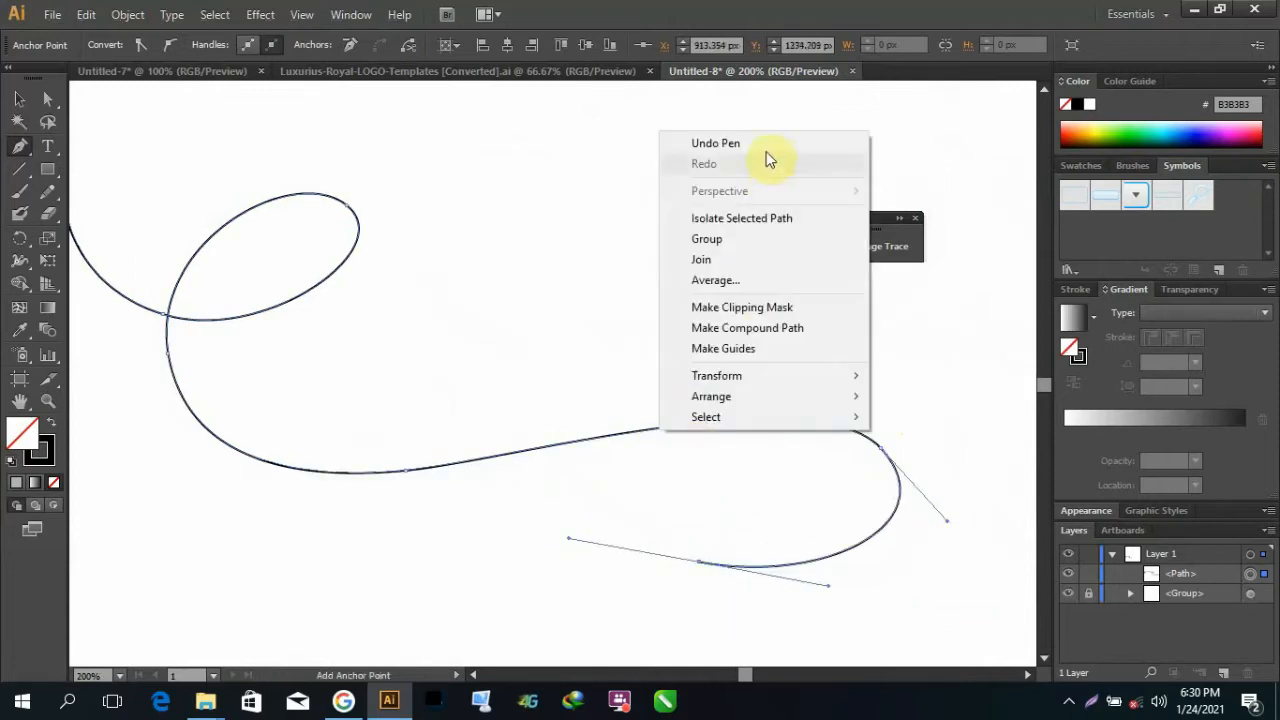
click(766, 148)
right_click(768, 217)
click(822, 231)
drag(921, 512, 971, 537)
scroll(900, 430, down, 3)
right_click(808, 349)
click(865, 368)
scroll(878, 479, up, 3)
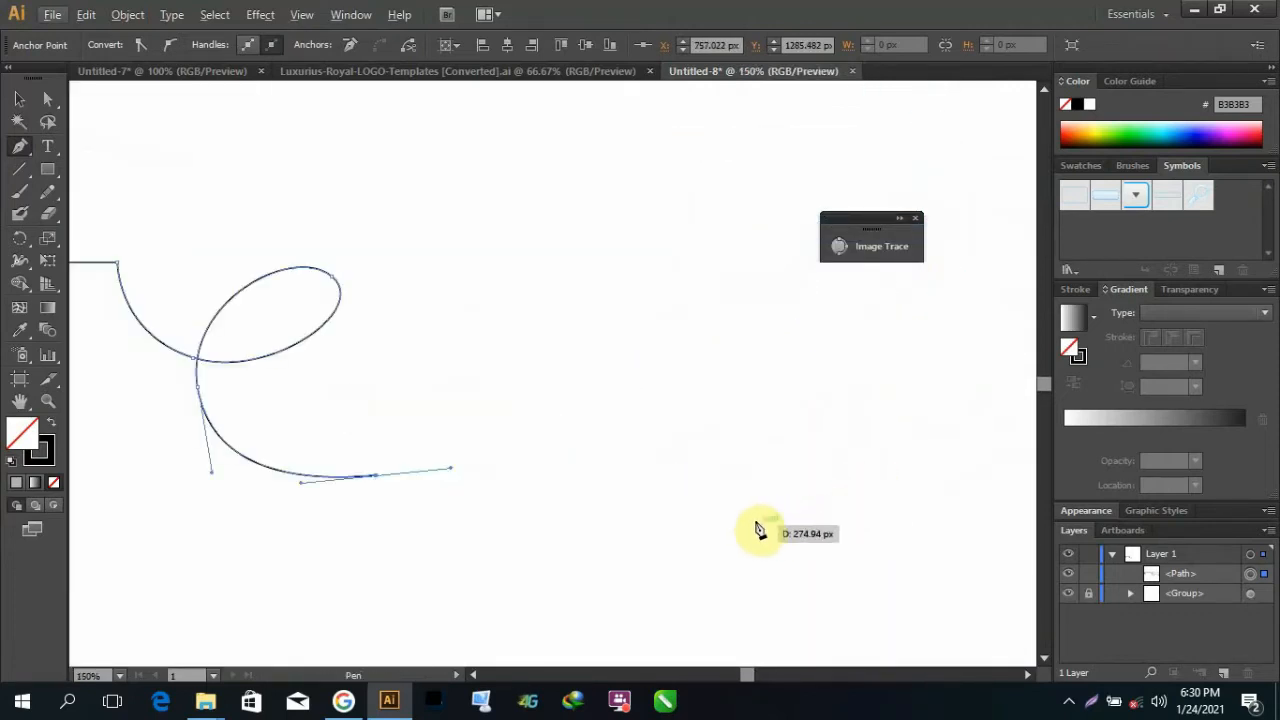
drag(760, 510, 793, 645)
scroll(592, 530, up, 1)
click(486, 483)
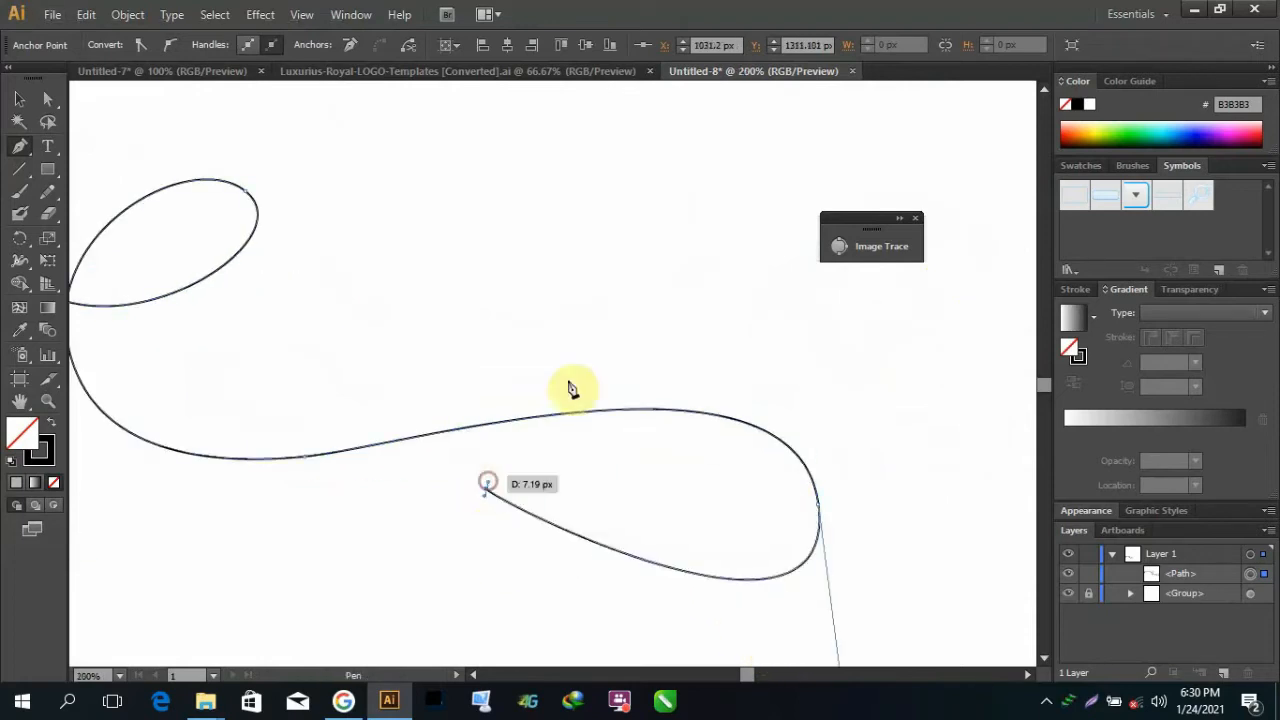
right_click(637, 311)
click(658, 323)
right_click(744, 383)
click(825, 401)
Step: Draw a wide loop to the right, cross back over the tail, and curl the path into a small loop
drag(797, 451, 848, 523)
drag(543, 525, 378, 437)
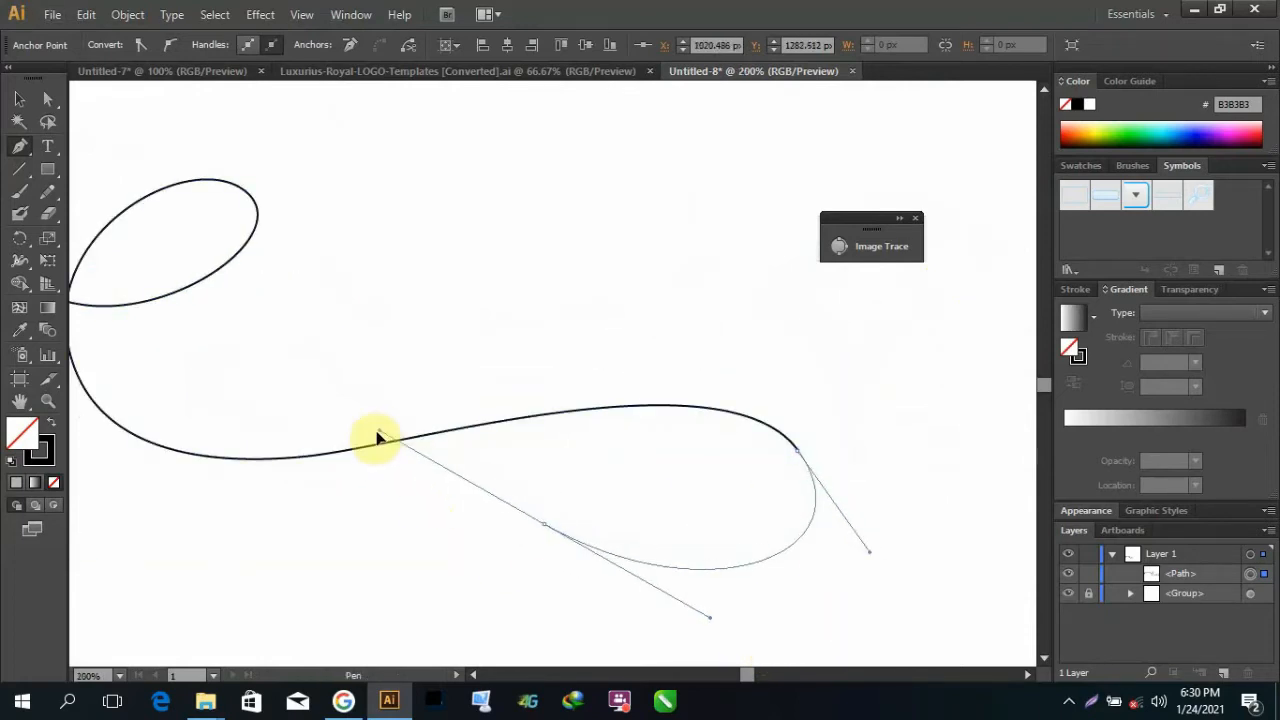
scroll(246, 354, up, 2)
scroll(246, 350, down, 2)
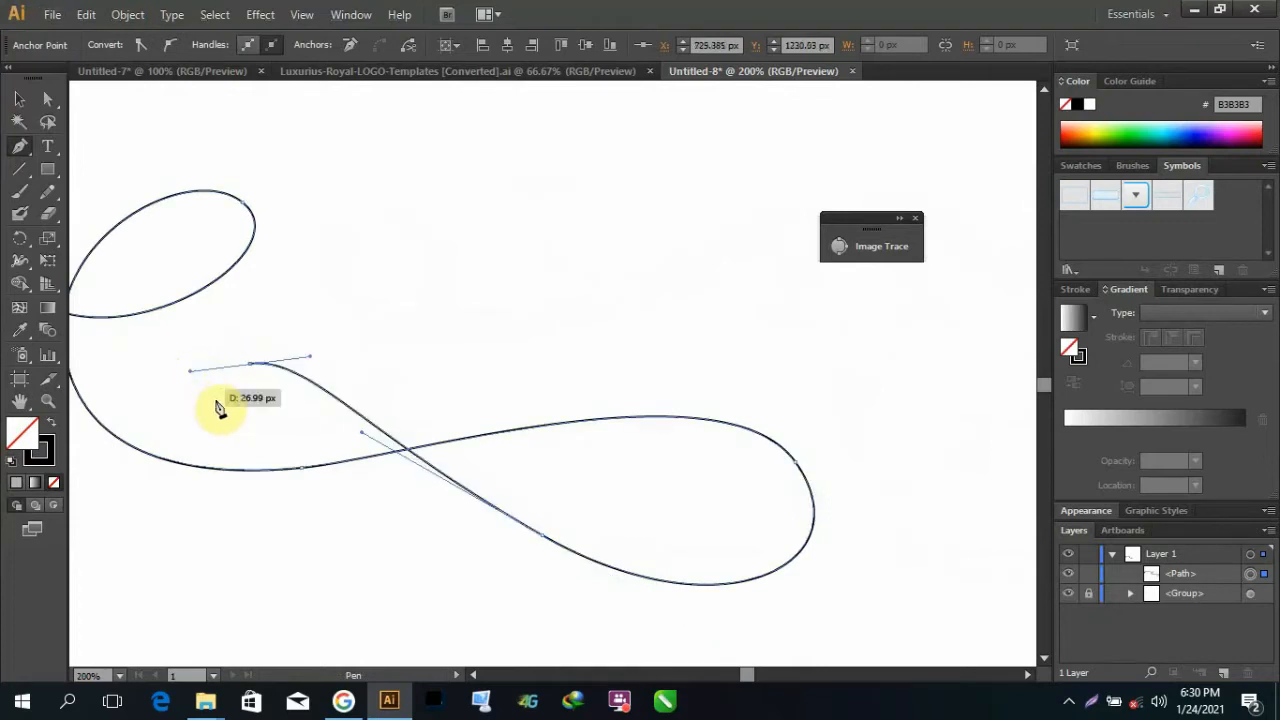
drag(352, 413, 390, 382)
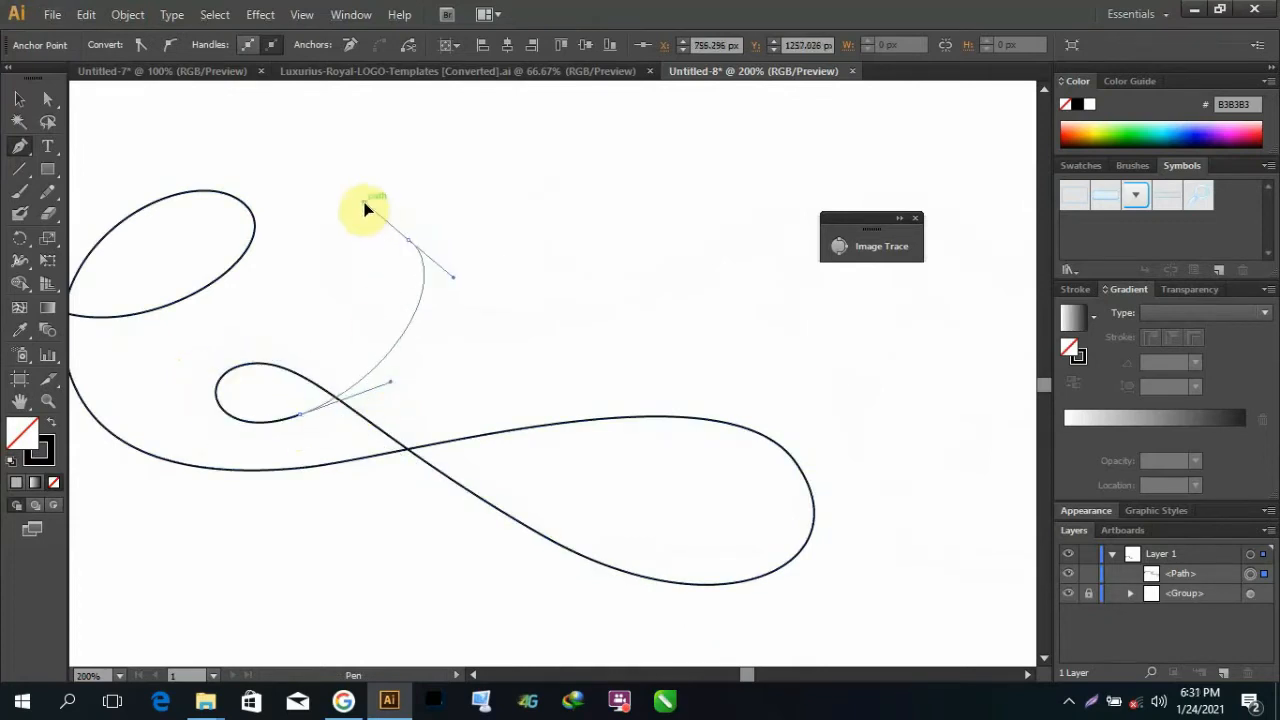
Step: Form another round loop above the small one and extend the path right to a corner point
drag(364, 202, 363, 203)
drag(417, 316, 529, 335)
key(ctrl+z)
scroll(358, 267, up, 1)
drag(382, 331, 484, 378)
click(754, 301)
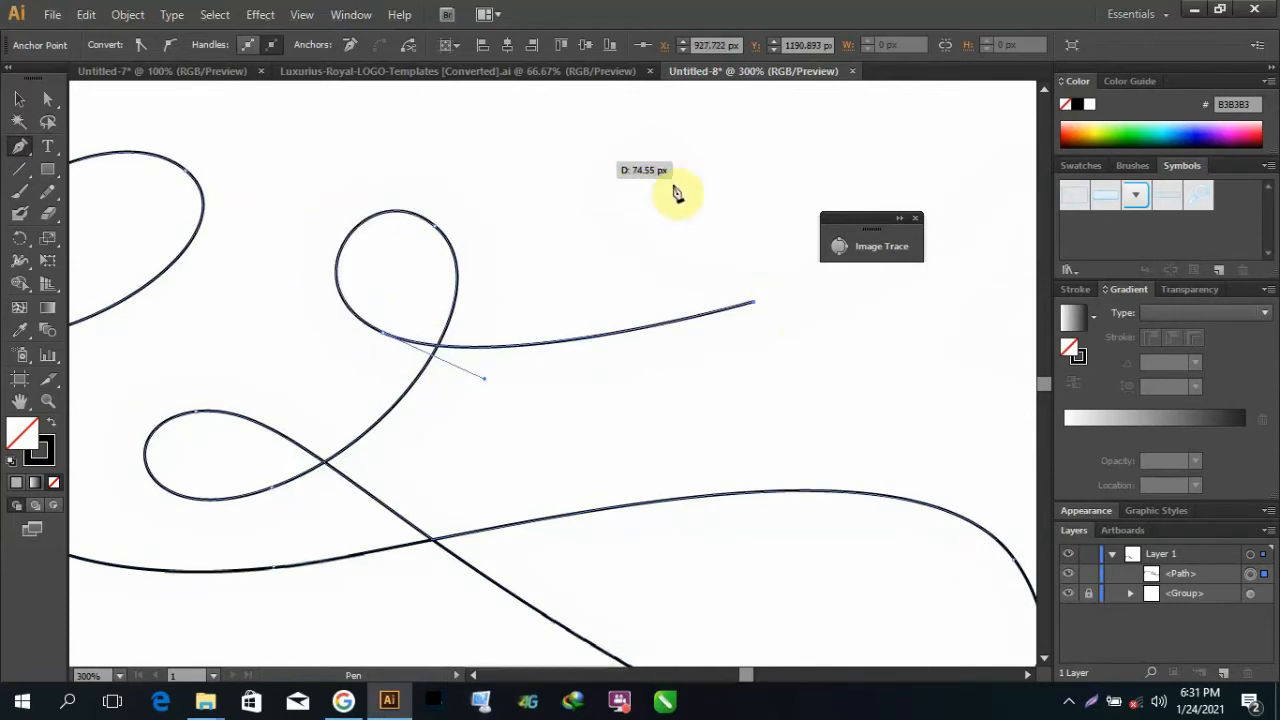
drag(677, 193, 592, 298)
drag(502, 275, 530, 155)
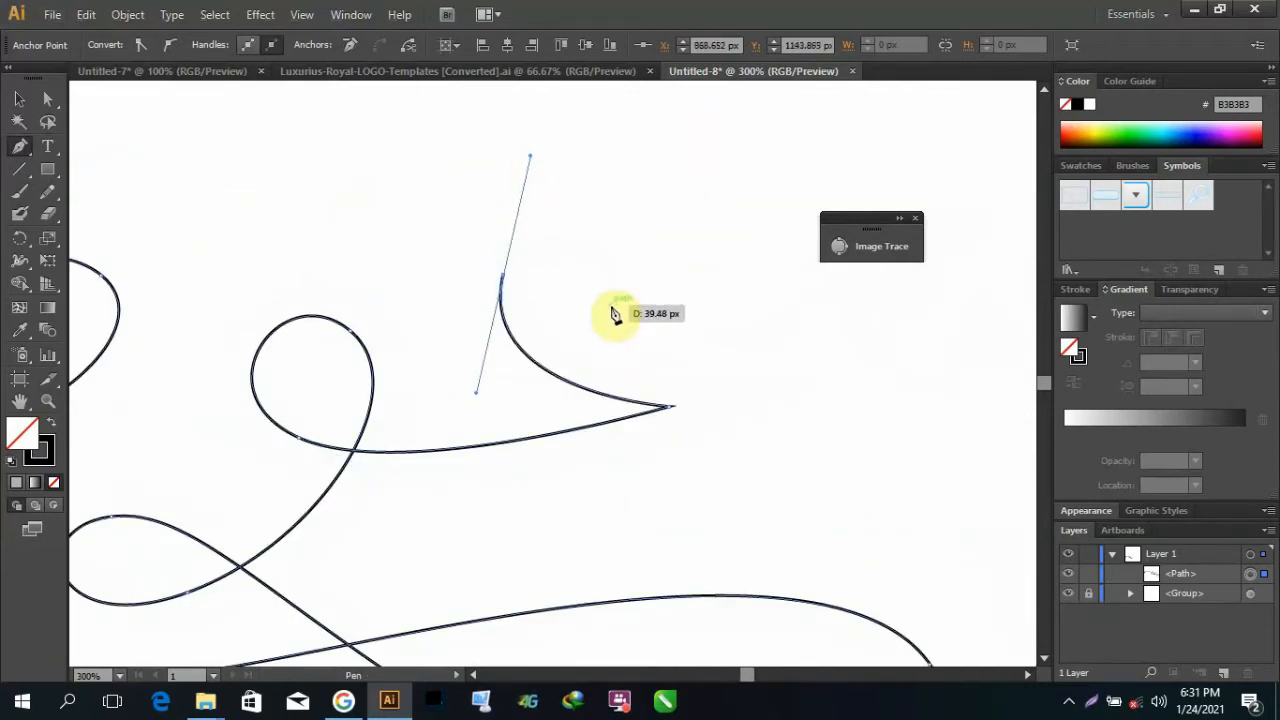
drag(612, 303, 586, 396)
key(ctrl+z)
key(ctrl+z)
click(608, 300)
key(ctrl+z)
drag(544, 238, 566, 239)
drag(612, 303, 577, 372)
scroll(566, 205, up, 2)
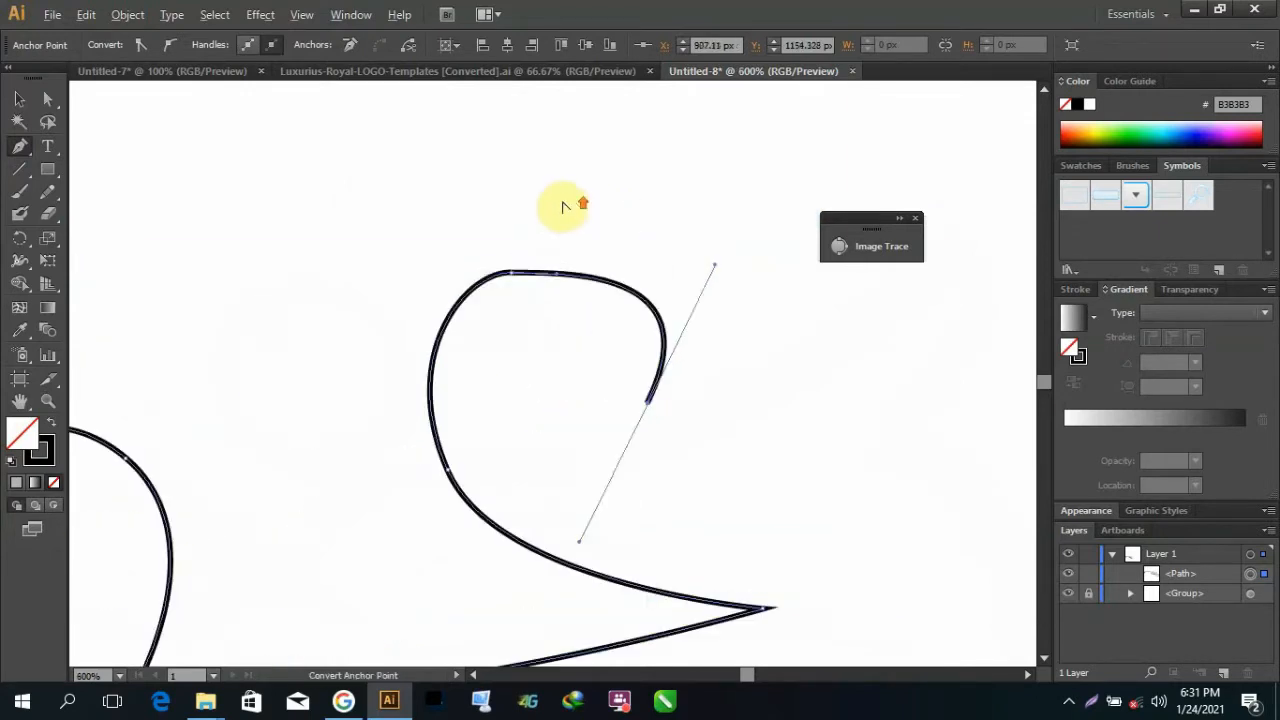
key(ctrl+z)
key(ctrl+z)
Step: Draw a hooked curl upward from the corner point, with a pointed tip and an inner edge curving back down
drag(440, 457, 413, 399)
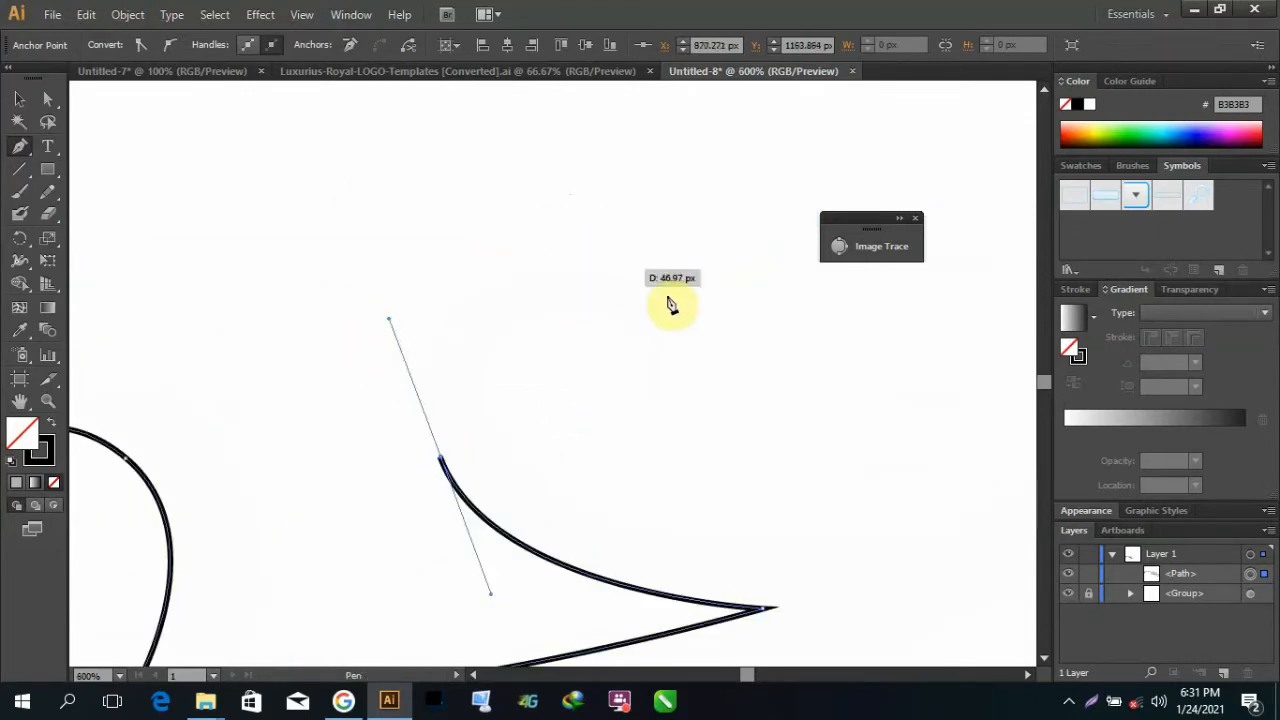
drag(527, 271, 689, 390)
key(ctrl+z)
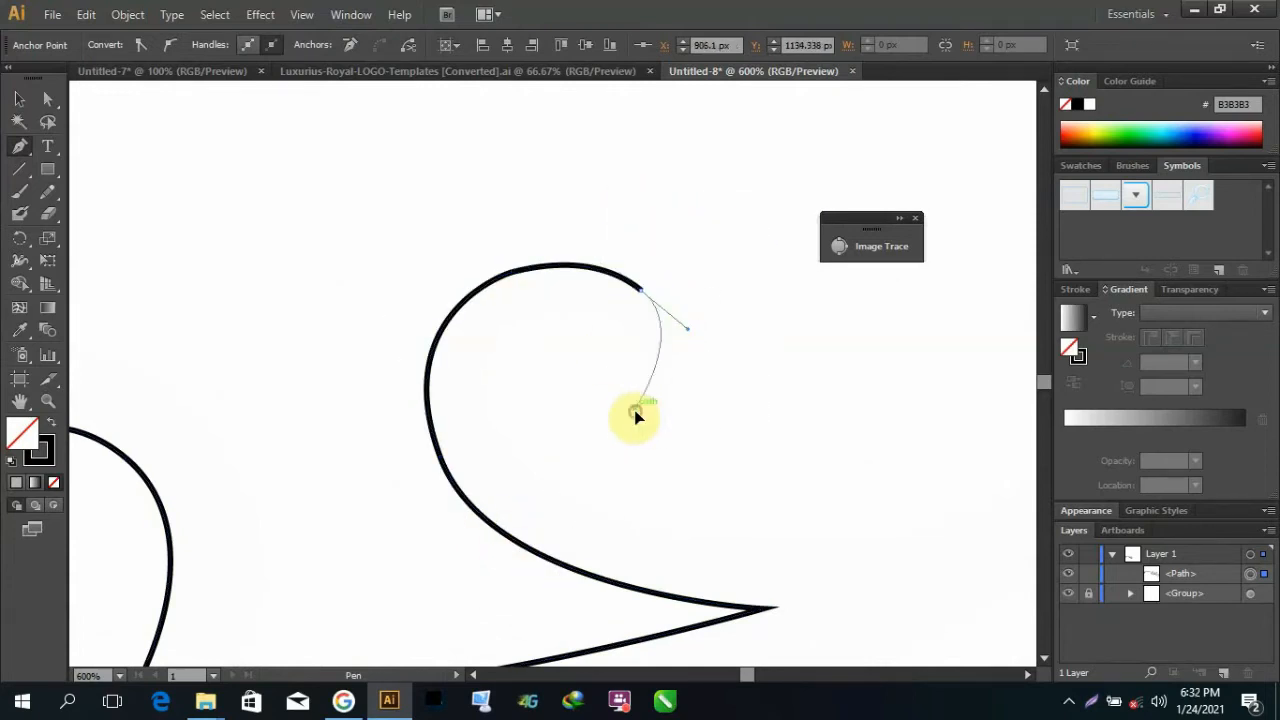
drag(568, 309, 457, 298)
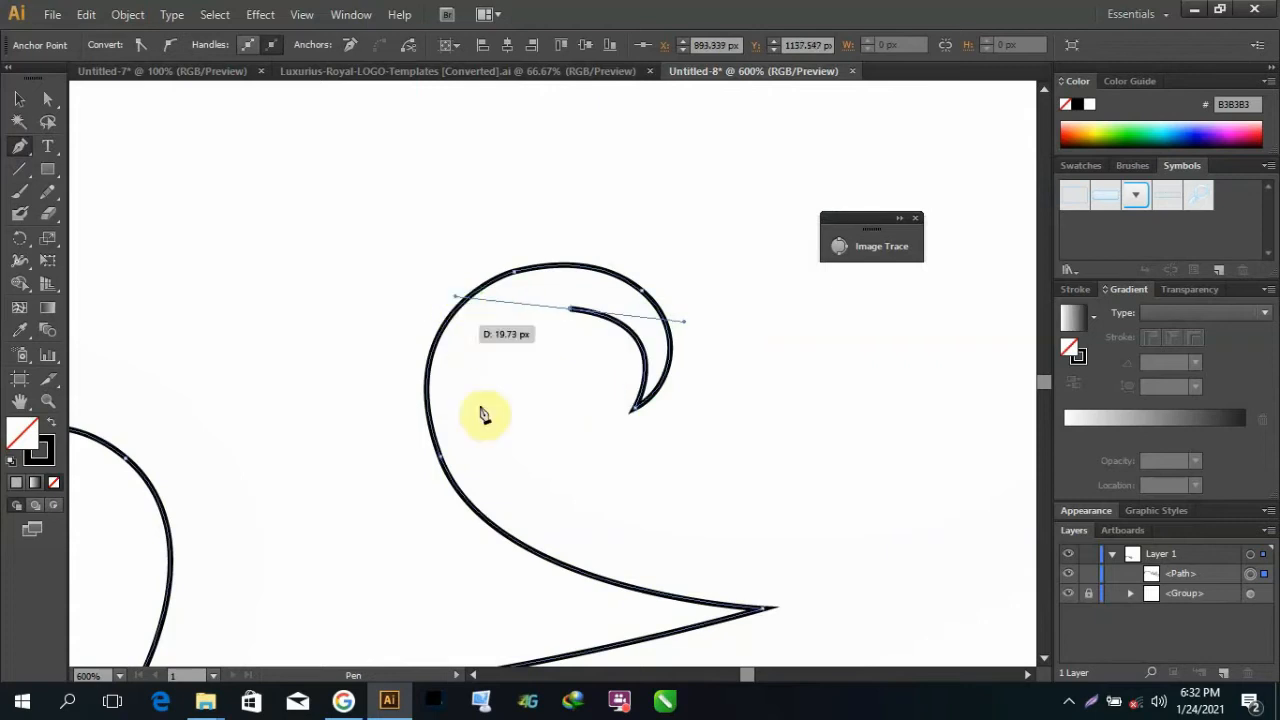
drag(581, 505, 720, 563)
scroll(871, 491, down, 2)
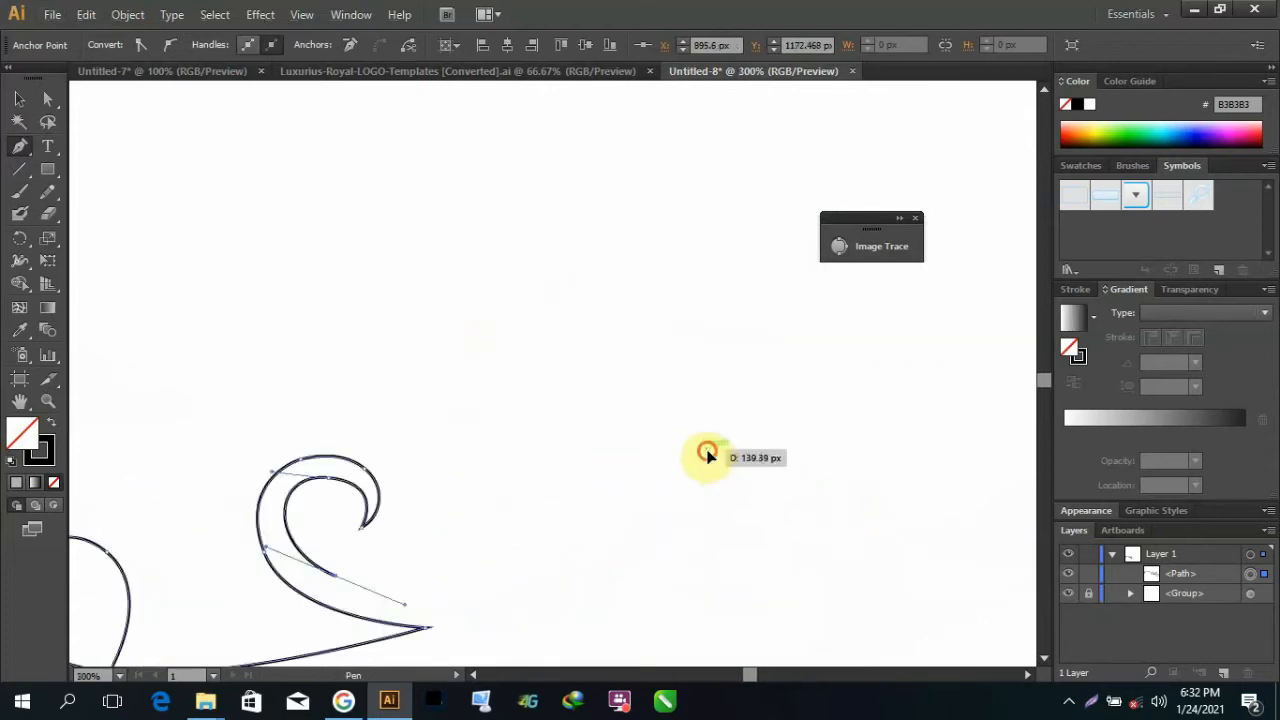
Step: Continue the curl's inner edge in a long rising curve to a pointed peak, and bend the path back down on its right
drag(707, 455, 845, 300)
scroll(840, 510, up, 1)
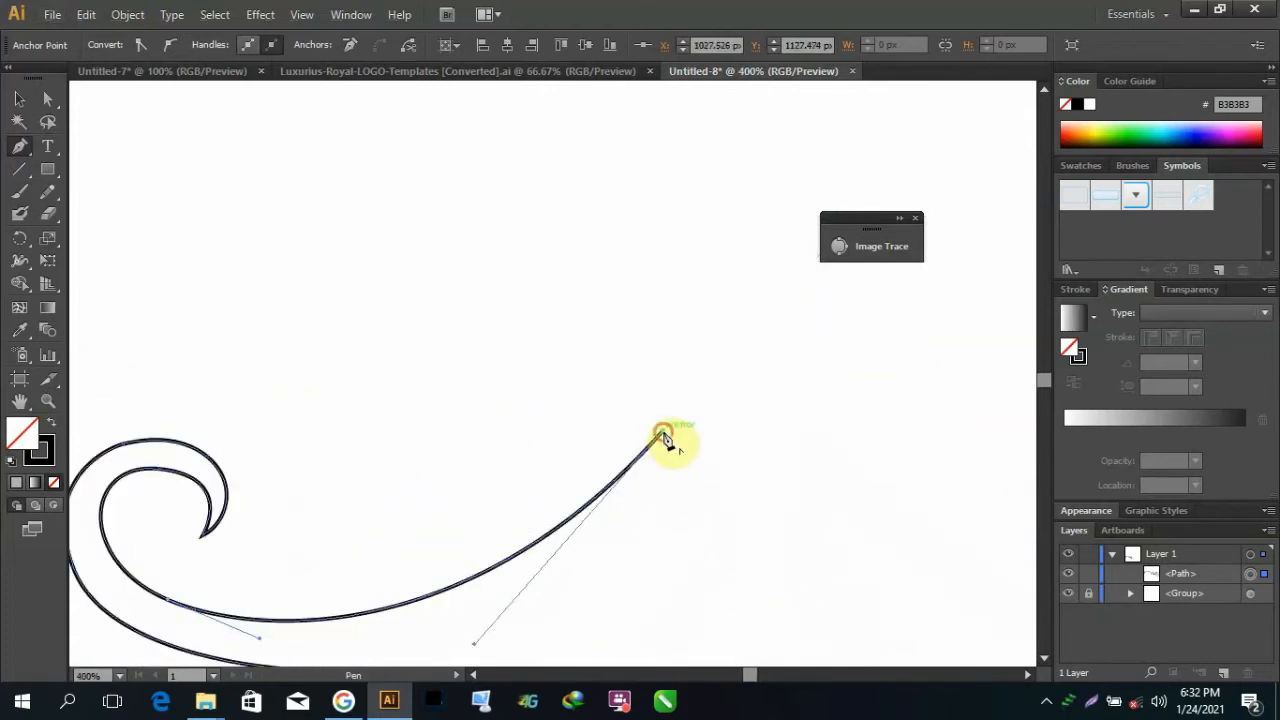
scroll(689, 498, down, 2)
scroll(680, 500, up, 2)
scroll(676, 500, down, 1)
drag(716, 436, 625, 561)
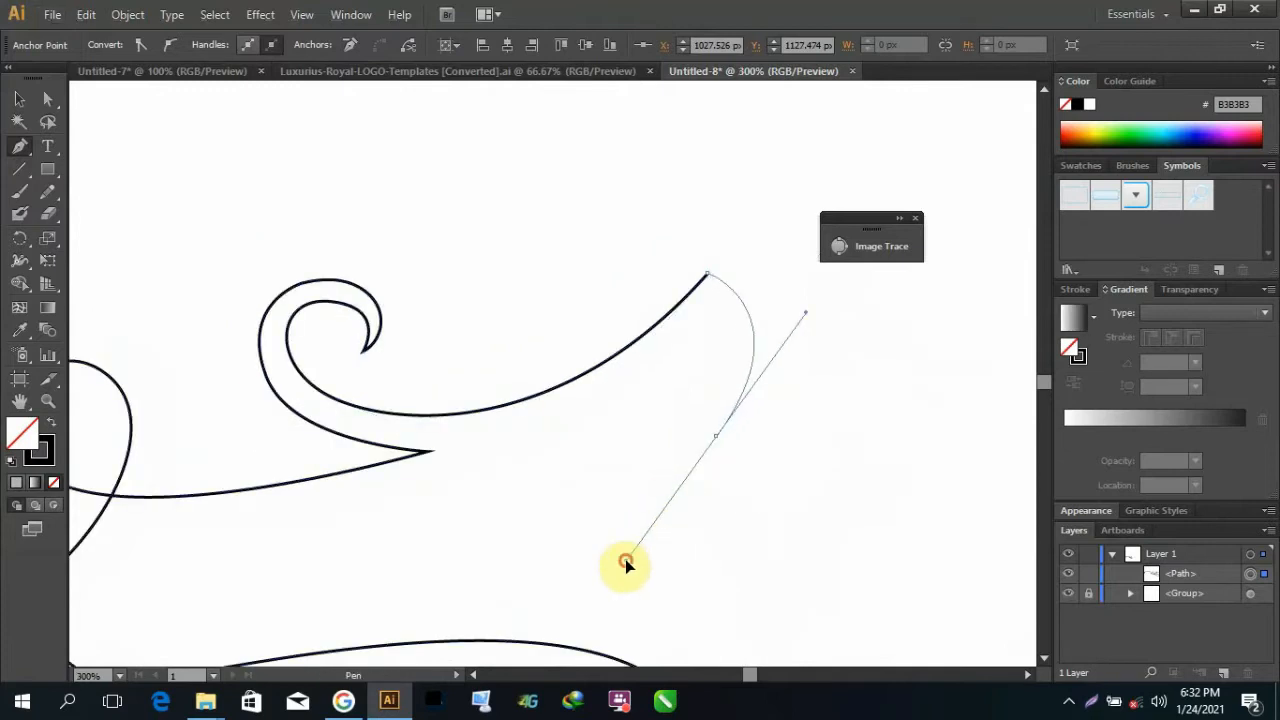
Step: Extend the path down to an inward notch corner, and curve it down to the right into a bottom point
scroll(625, 563, up, 2)
scroll(651, 371, down, 2)
scroll(617, 495, up, 2)
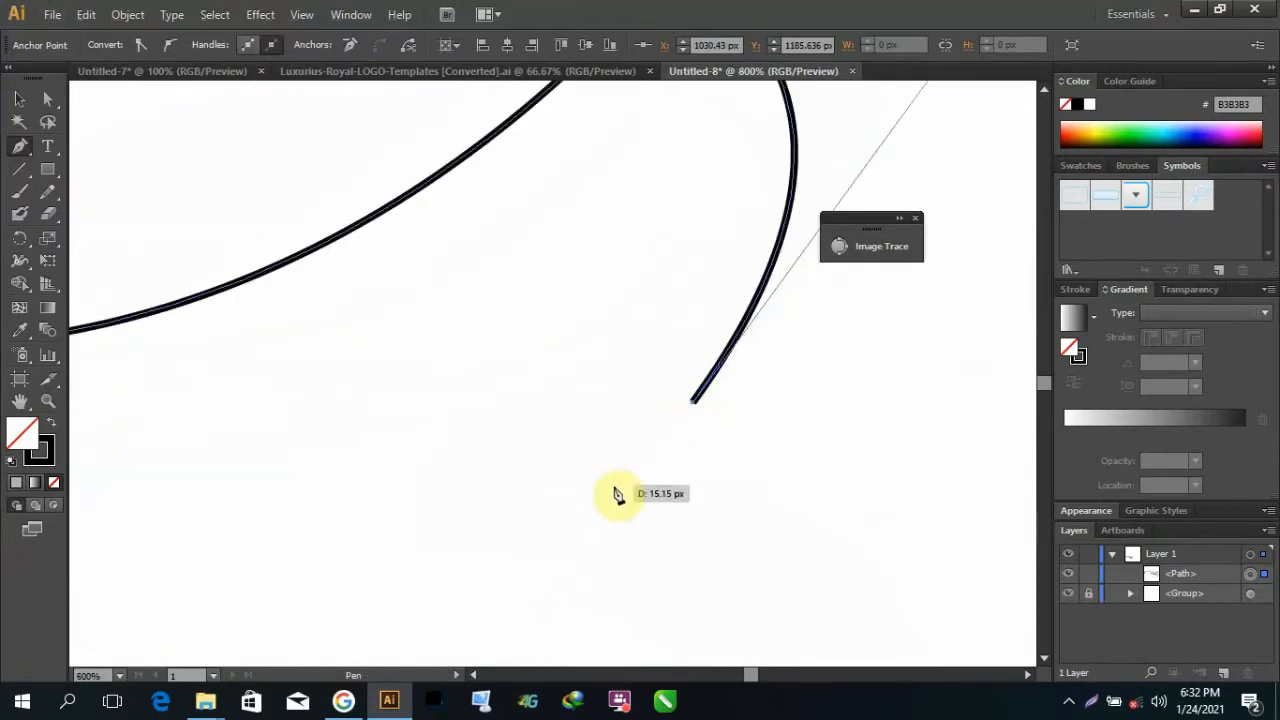
scroll(680, 560, down, 1)
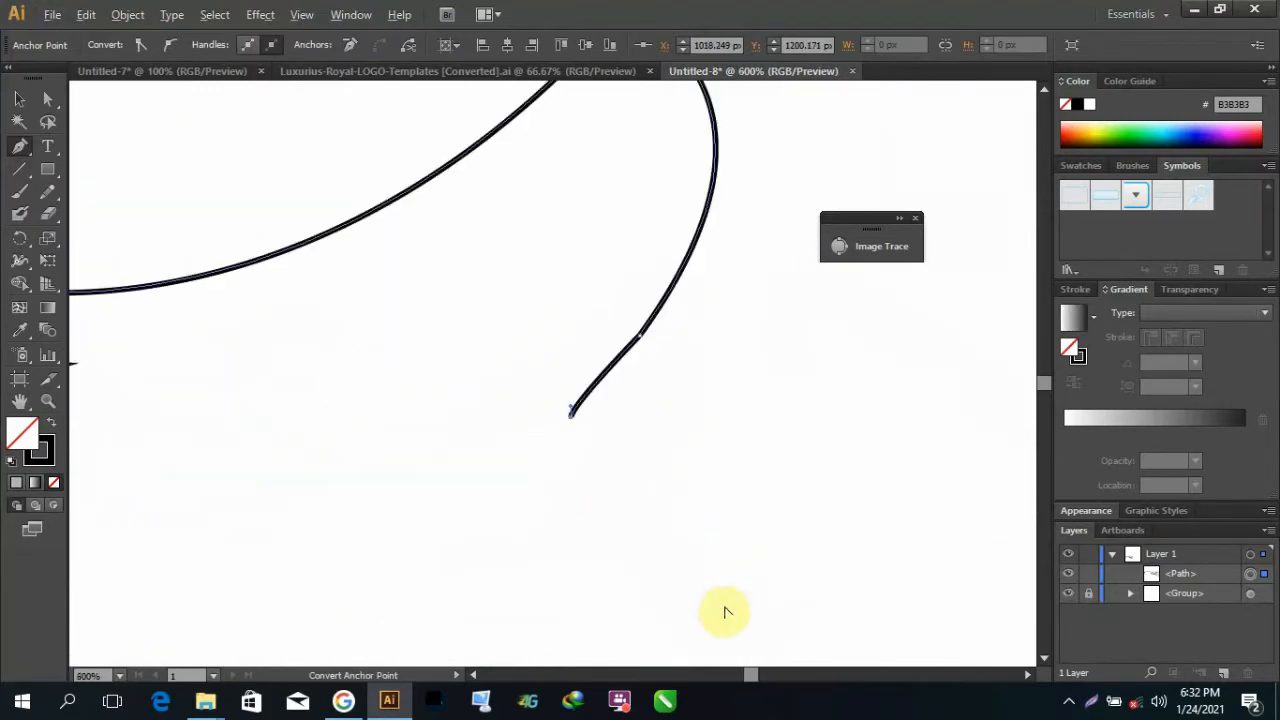
drag(733, 663, 760, 582)
scroll(815, 439, down, 1)
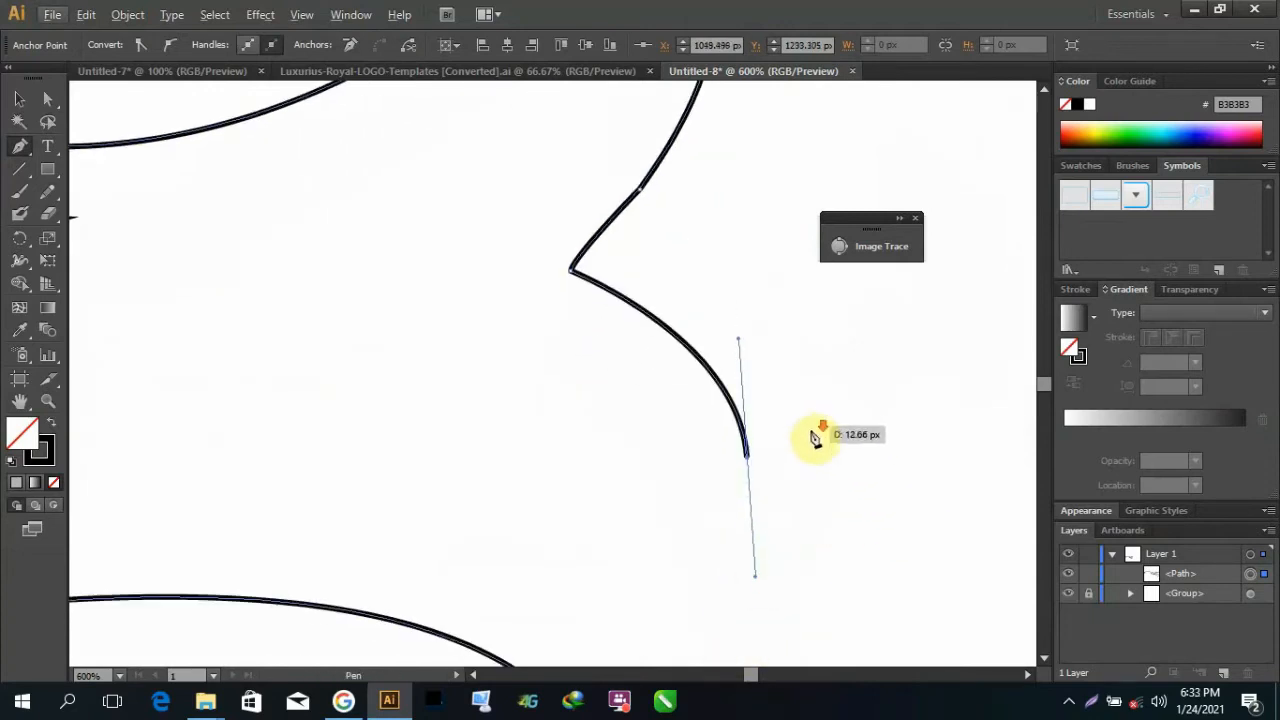
click(748, 455)
Step: Curve the path up from the bottom point to a corner on the right of the central diamond shape
scroll(790, 367, down, 5)
scroll(834, 335, up, 3)
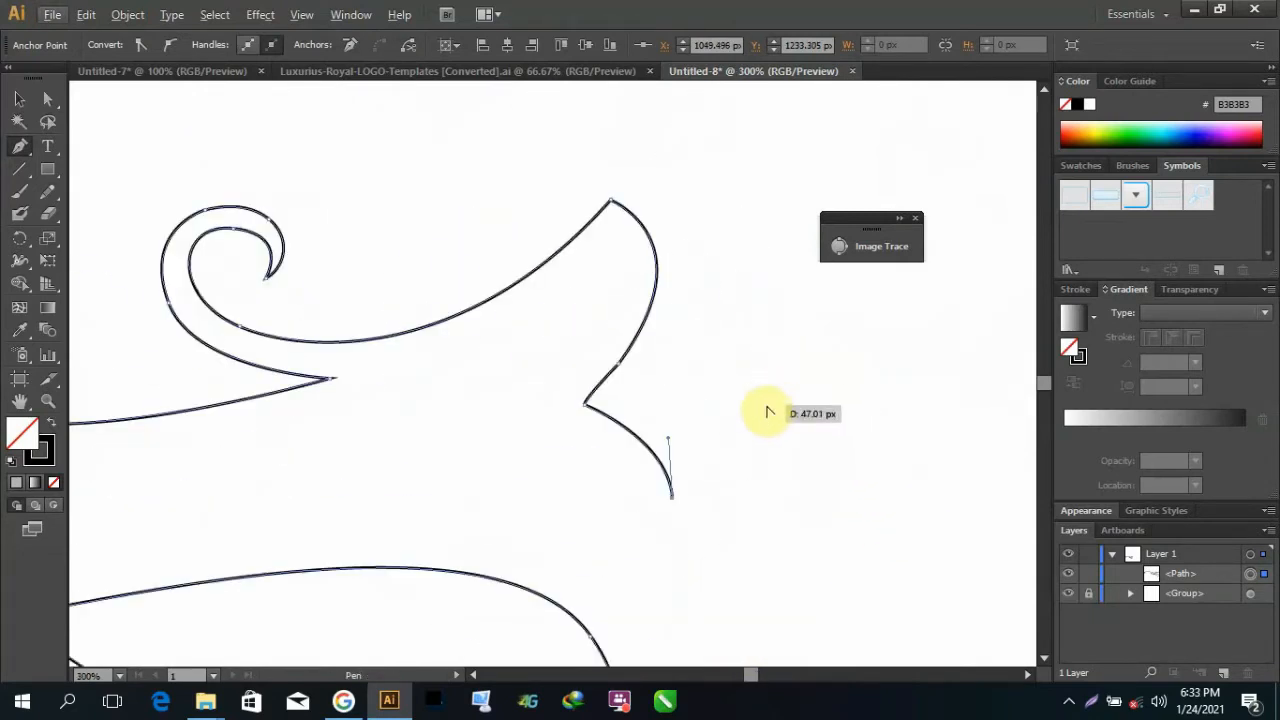
scroll(769, 413, up, 4)
drag(1000, 407, 1032, 390)
click(733, 420)
scroll(752, 408, down, 5)
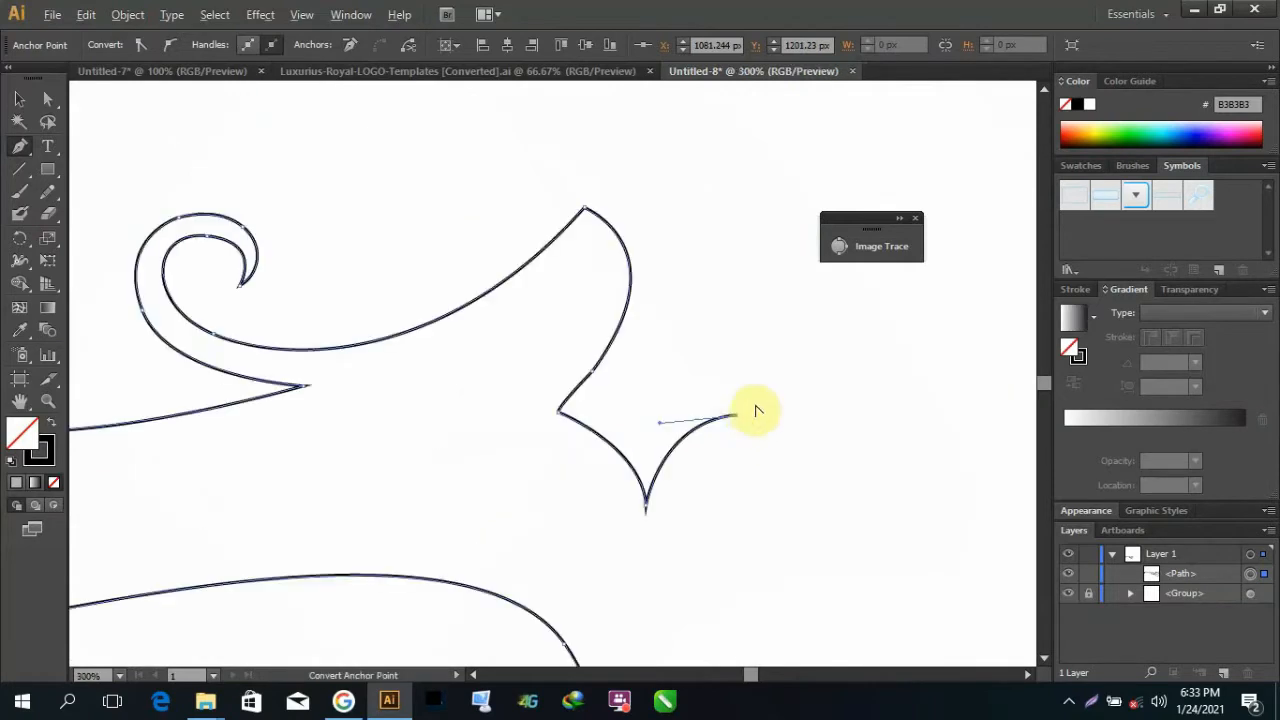
Step: Draw a short edge up and left from the right corner, and curve the path up to a second peak mirroring the first
scroll(790, 324, up, 6)
click(510, 390)
scroll(505, 180, down, 4)
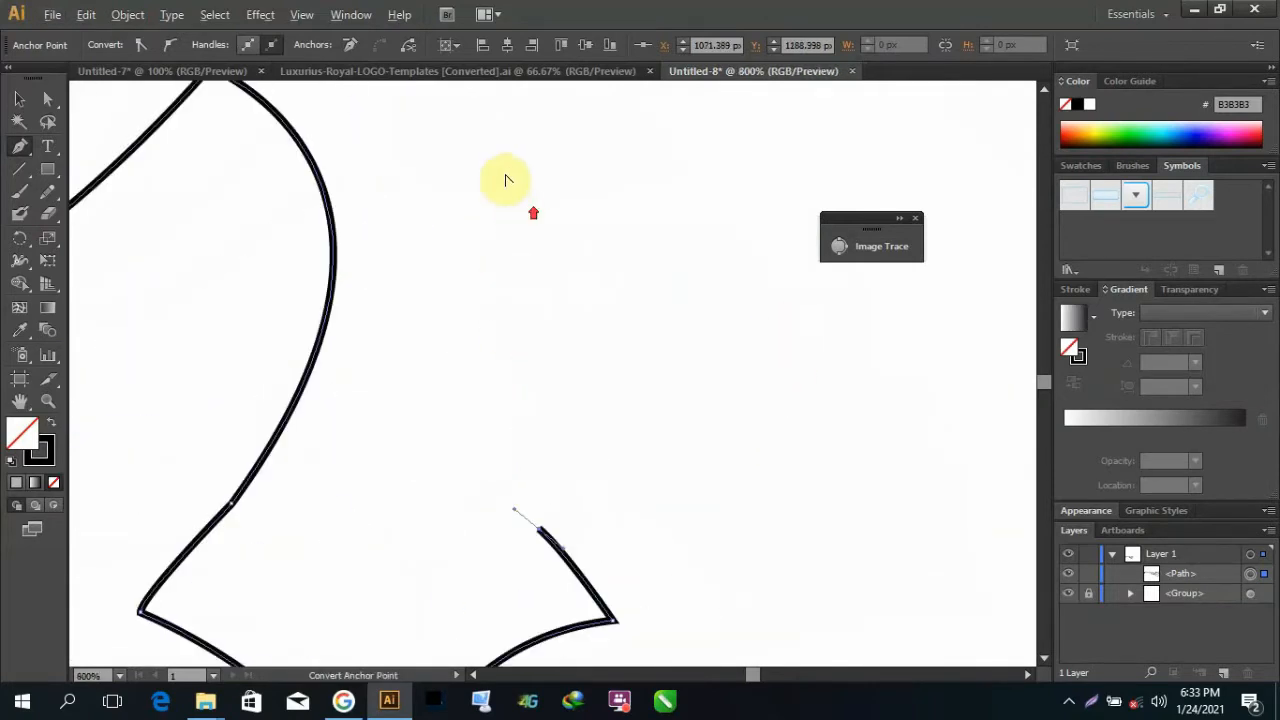
scroll(515, 132, up, 4)
scroll(659, 425, down, 5)
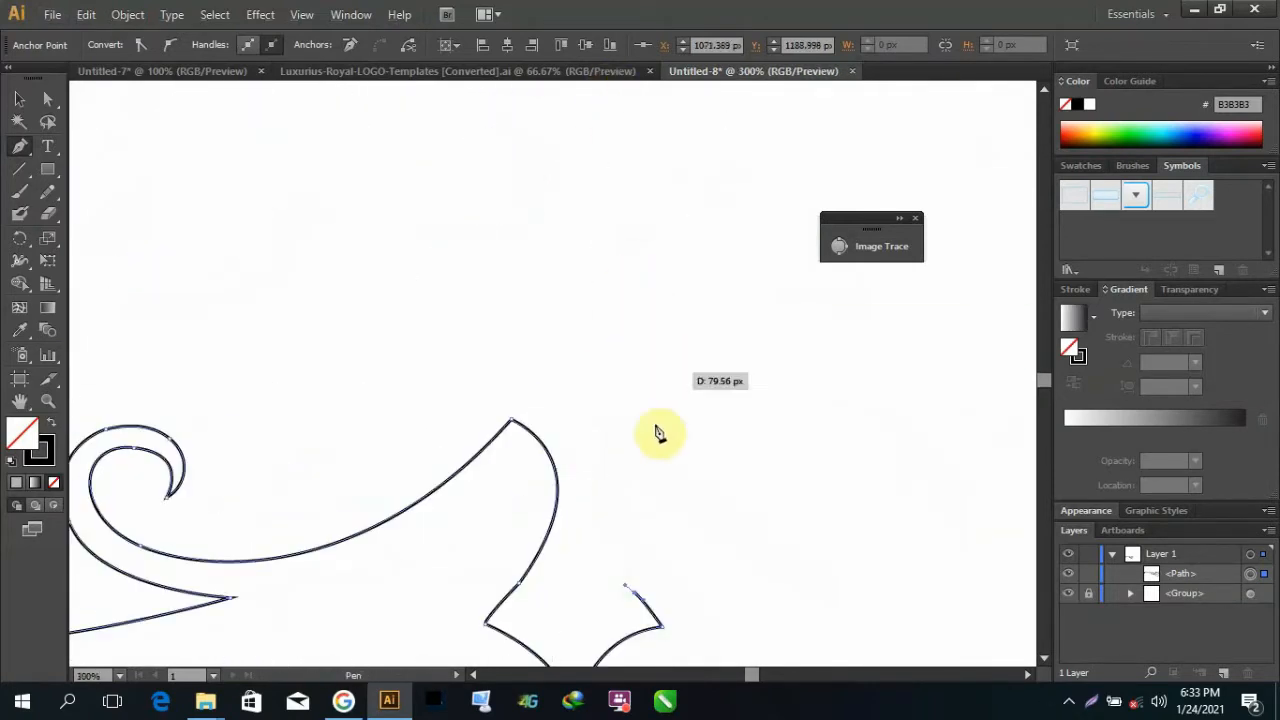
drag(630, 420, 735, 368)
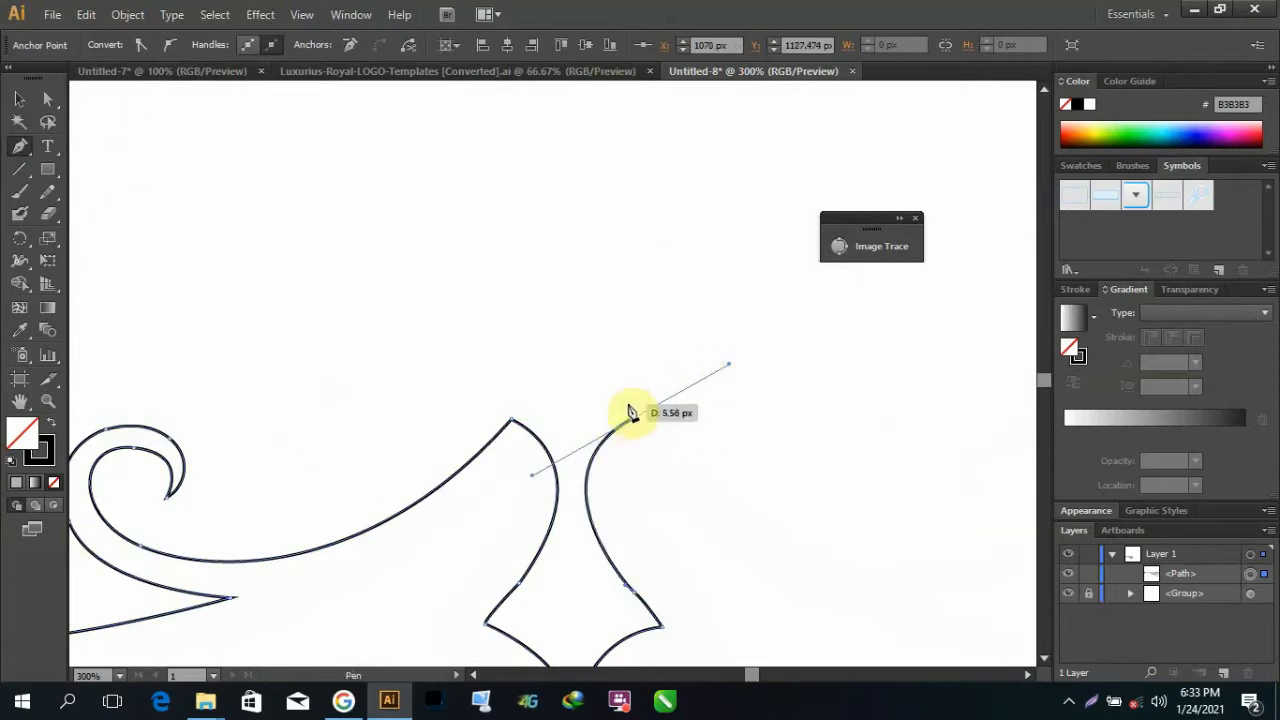
Step: Sweep the path from the second peak down and to the right, and curl it back inward to a pointed tip
scroll(628, 371, up, 3)
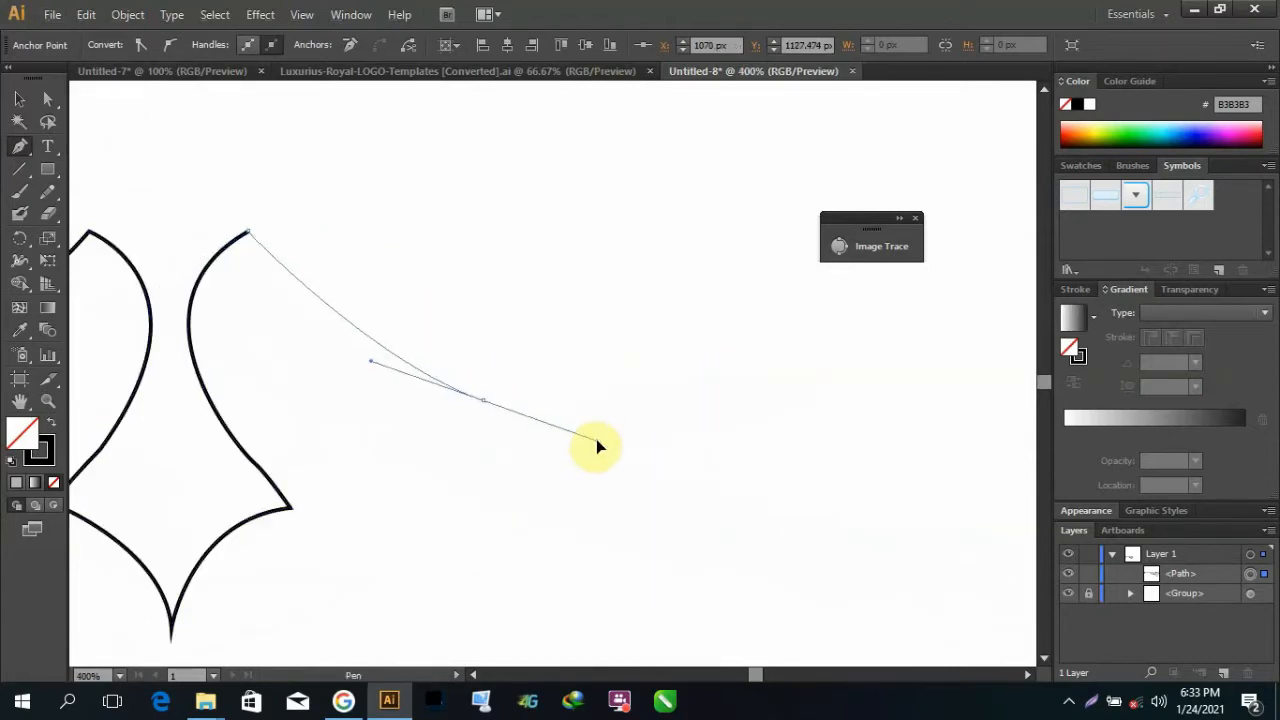
drag(811, 345, 840, 262)
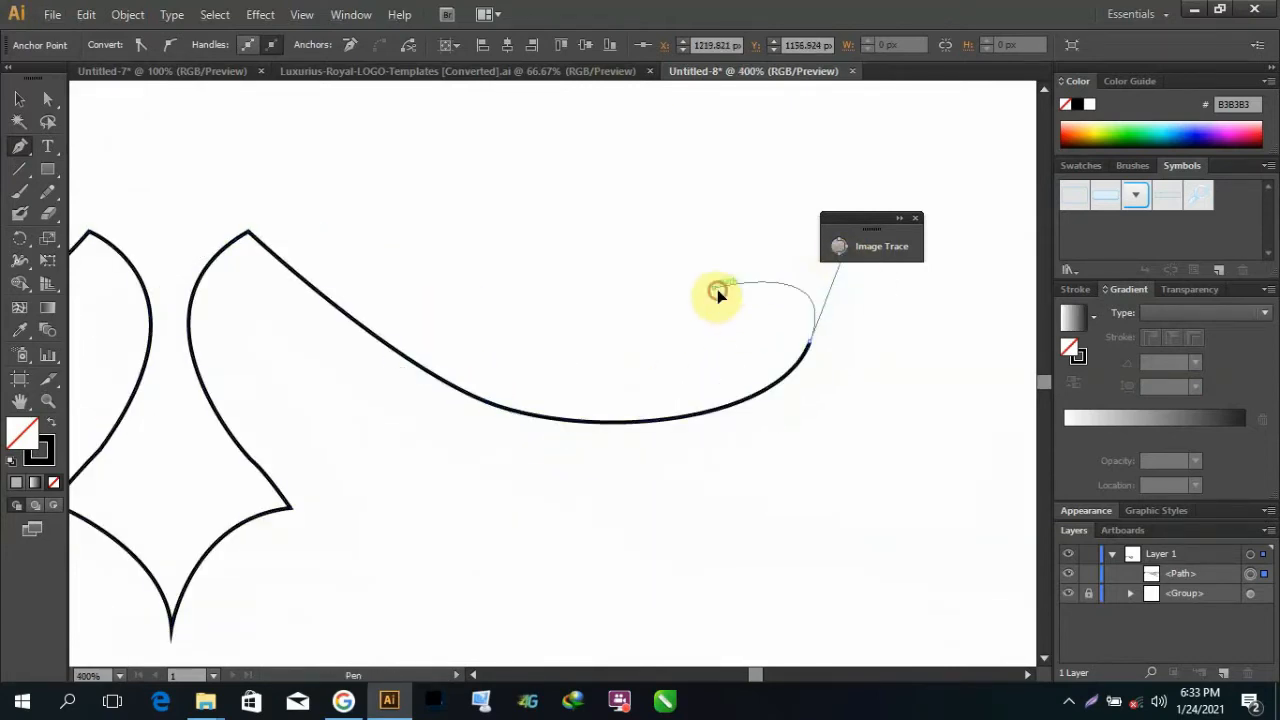
scroll(713, 326, up, 3)
key(ctrl+z)
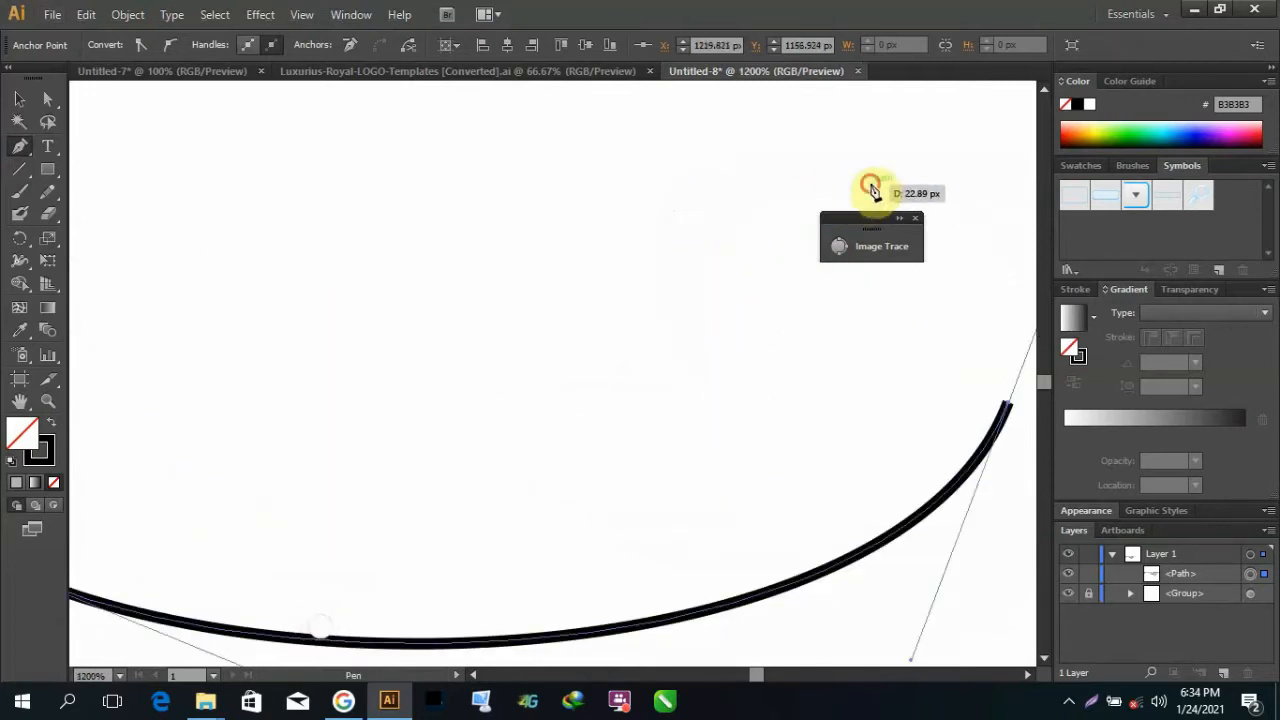
drag(717, 372, 823, 649)
click(717, 374)
scroll(717, 373, down, 4)
scroll(799, 301, up, 1)
Step: Try to start the right curl's outer edge with a short curve from the pointed tip toward the upper right
drag(740, 305, 838, 280)
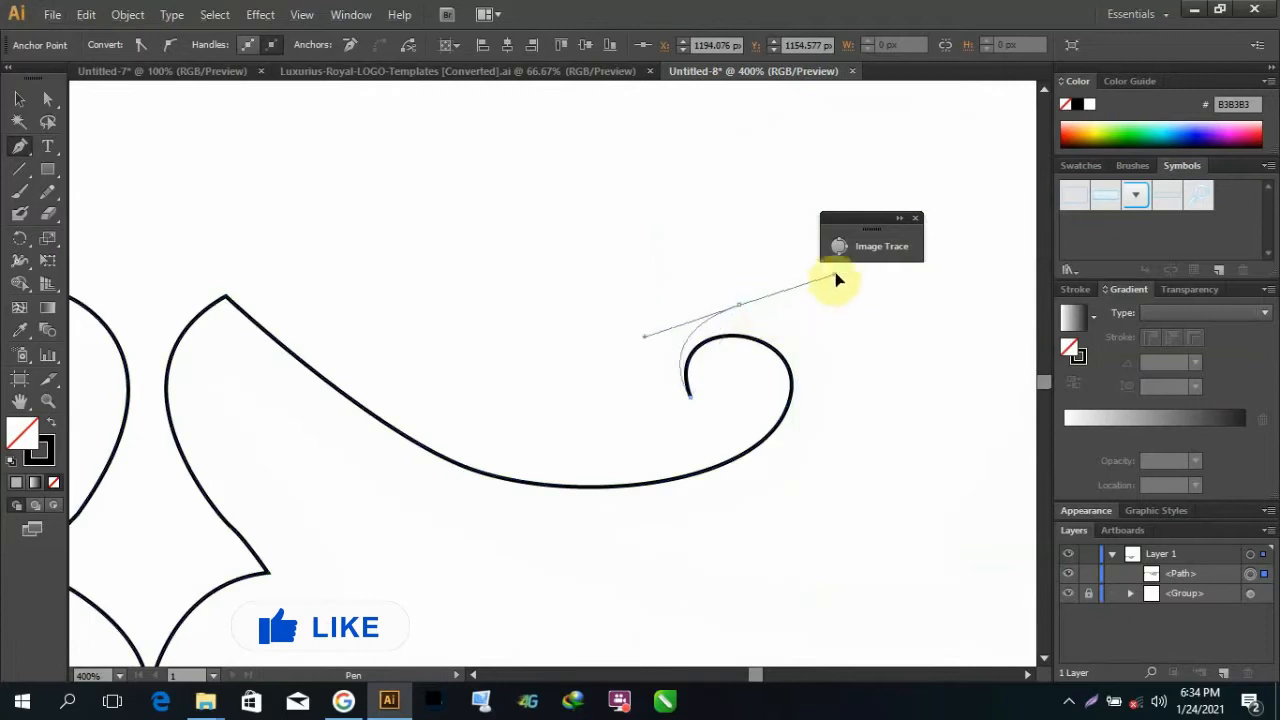
key(ctrl+z)
scroll(800, 289, up, 3)
drag(517, 364, 530, 360)
drag(735, 233, 736, 238)
scroll(742, 222, down, 3)
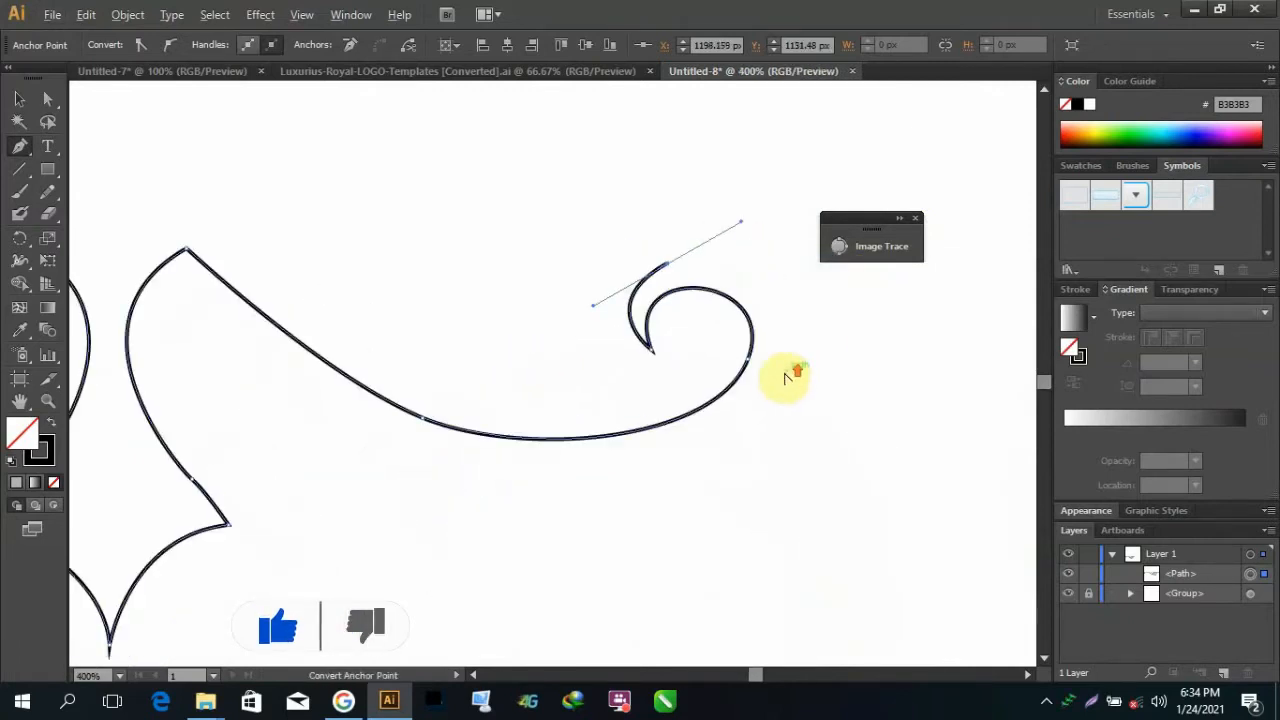
Step: Try to wrap the outer edge over the right curl and down its right side, using an anchor at the lower right
drag(795, 334, 787, 379)
scroll(761, 227, up, 2)
scroll(762, 230, down, 1)
key(ctrl+z)
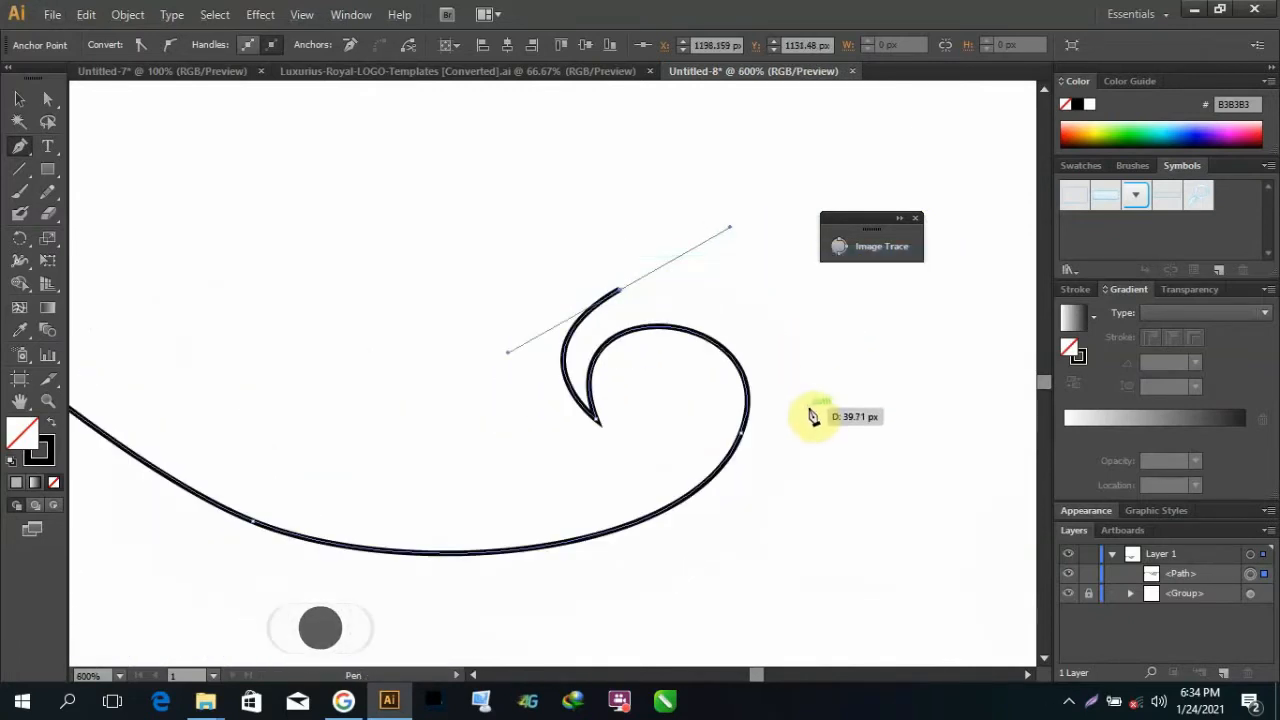
drag(792, 475, 694, 594)
key(ctrl+z)
scroll(740, 470, down, 1)
drag(762, 490, 620, 622)
scroll(600, 530, down, 1)
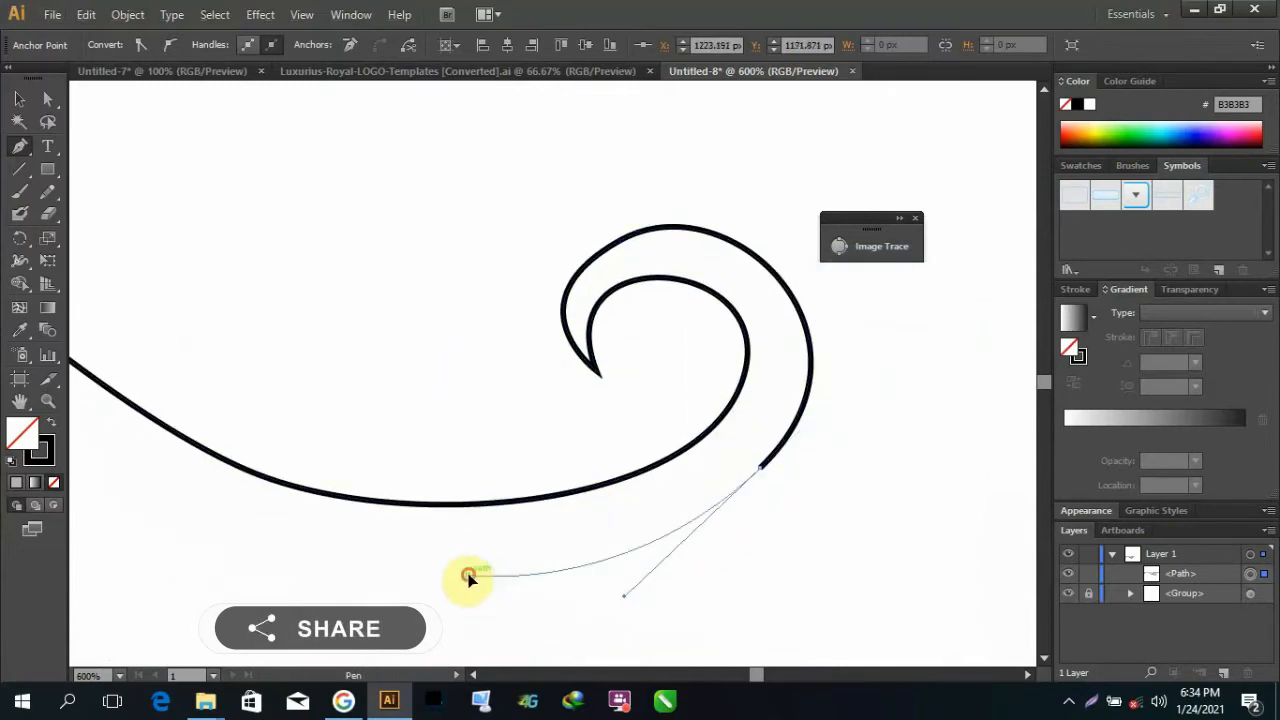
key(ctrl+z)
key(ctrl+z)
Step: Try to draw the outer edge in one wide curve ending below the right curl
drag(708, 508, 476, 443)
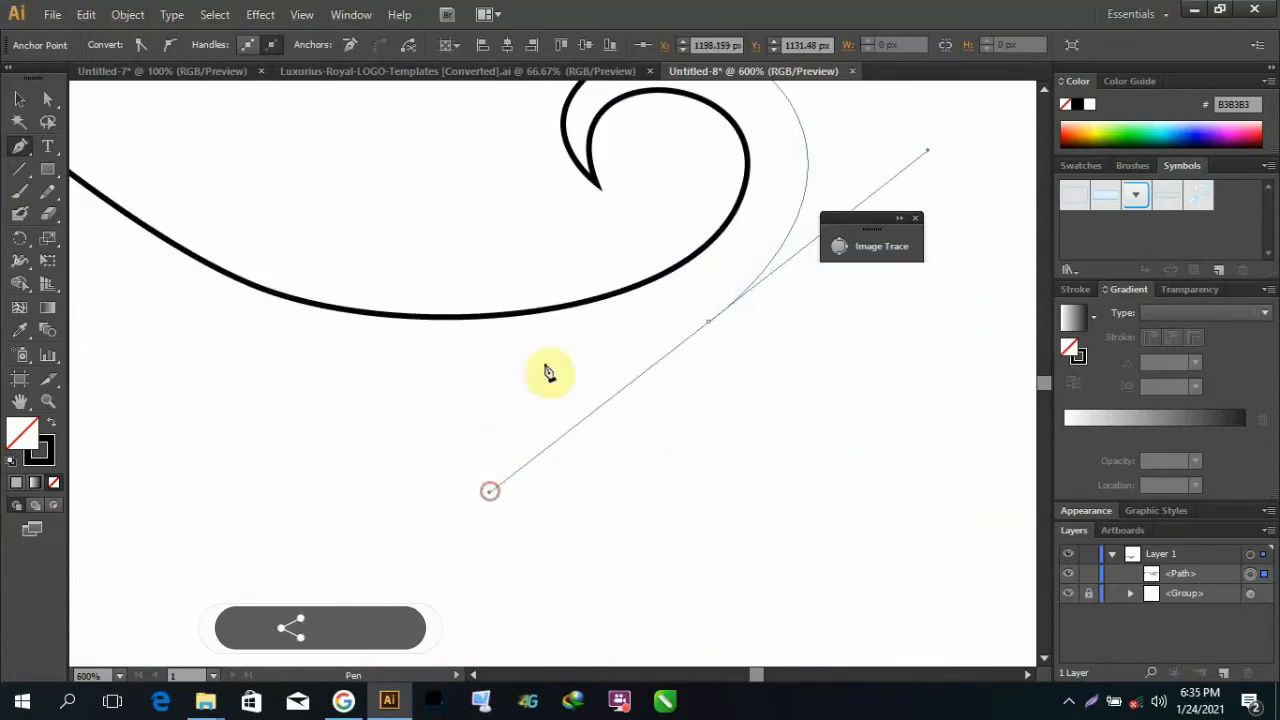
scroll(700, 248, up, 1)
click(466, 472)
right_click(503, 344)
click(552, 360)
key(ctrl+z)
Step: Try to route the outer edge through an anchor beside the right curl and on to an end point under the long curve
drag(799, 212, 782, 250)
drag(480, 473, 150, 498)
scroll(256, 400, down, 3)
scroll(400, 326, up, 2)
click(252, 533)
scroll(221, 454, up, 2)
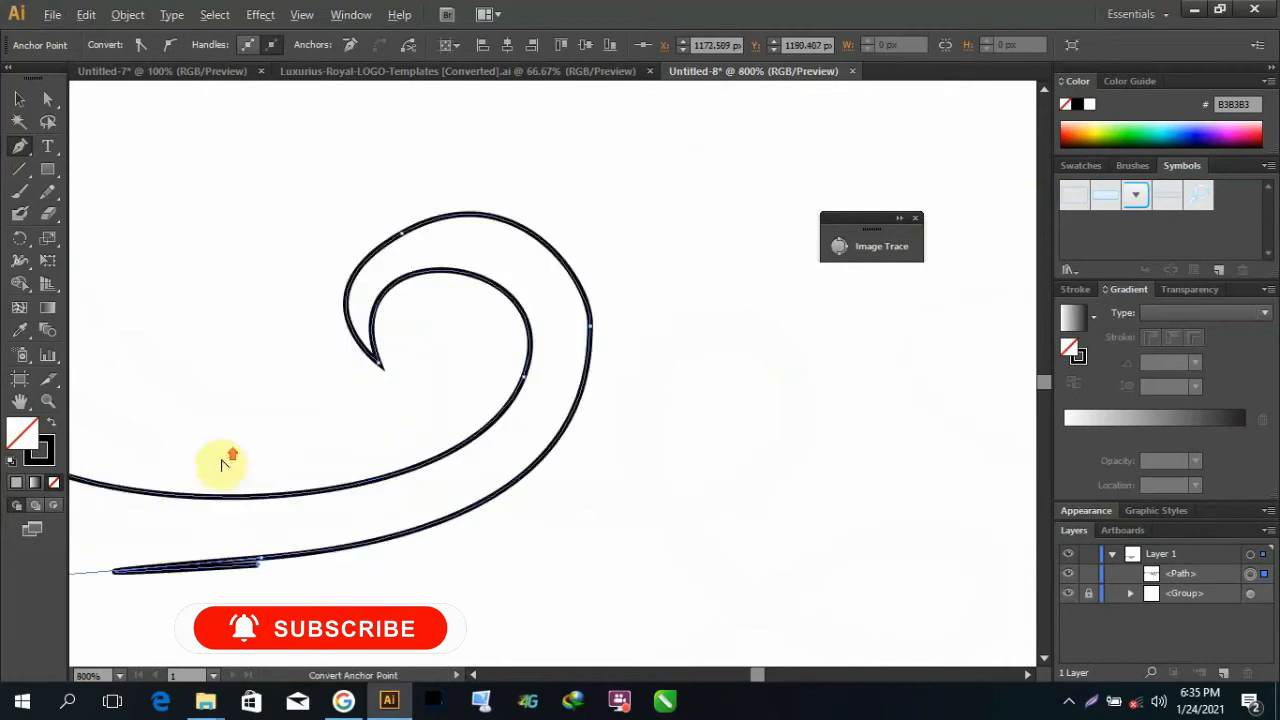
right_click(302, 165)
click(314, 179)
Step: Try a reshaped outer edge with a new side anchor and a long lower sweep beneath the right curl
drag(696, 366, 701, 373)
scroll(523, 556, down, 2)
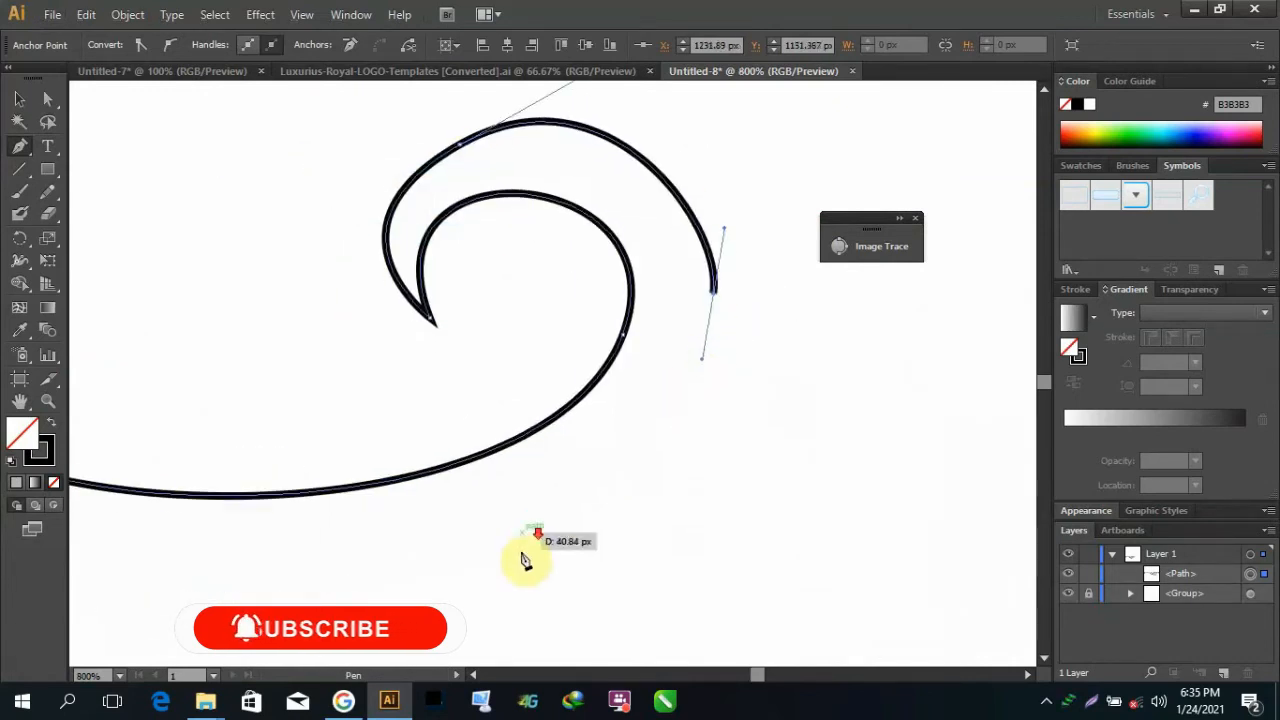
drag(395, 561, 274, 591)
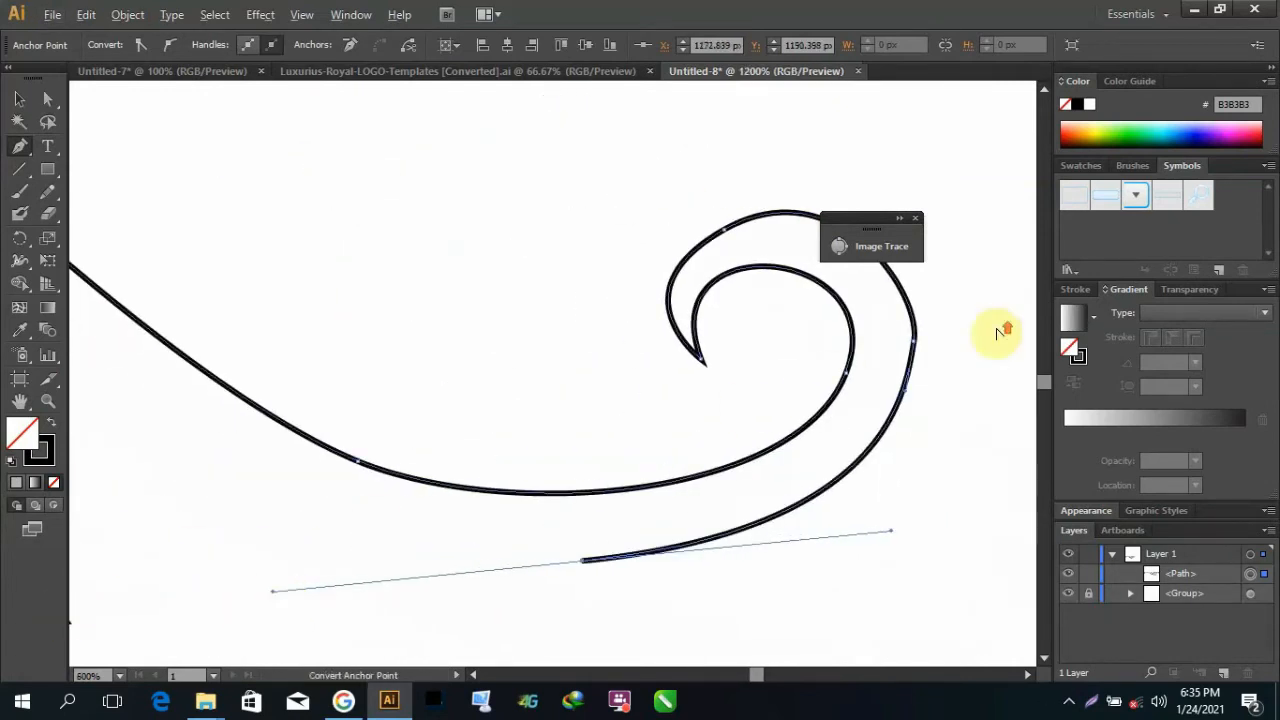
scroll(1000, 330, up, 3)
key(ctrl+z)
drag(773, 440, 773, 442)
scroll(773, 442, down, 5)
scroll(748, 490, up, 3)
right_click(756, 154)
click(777, 172)
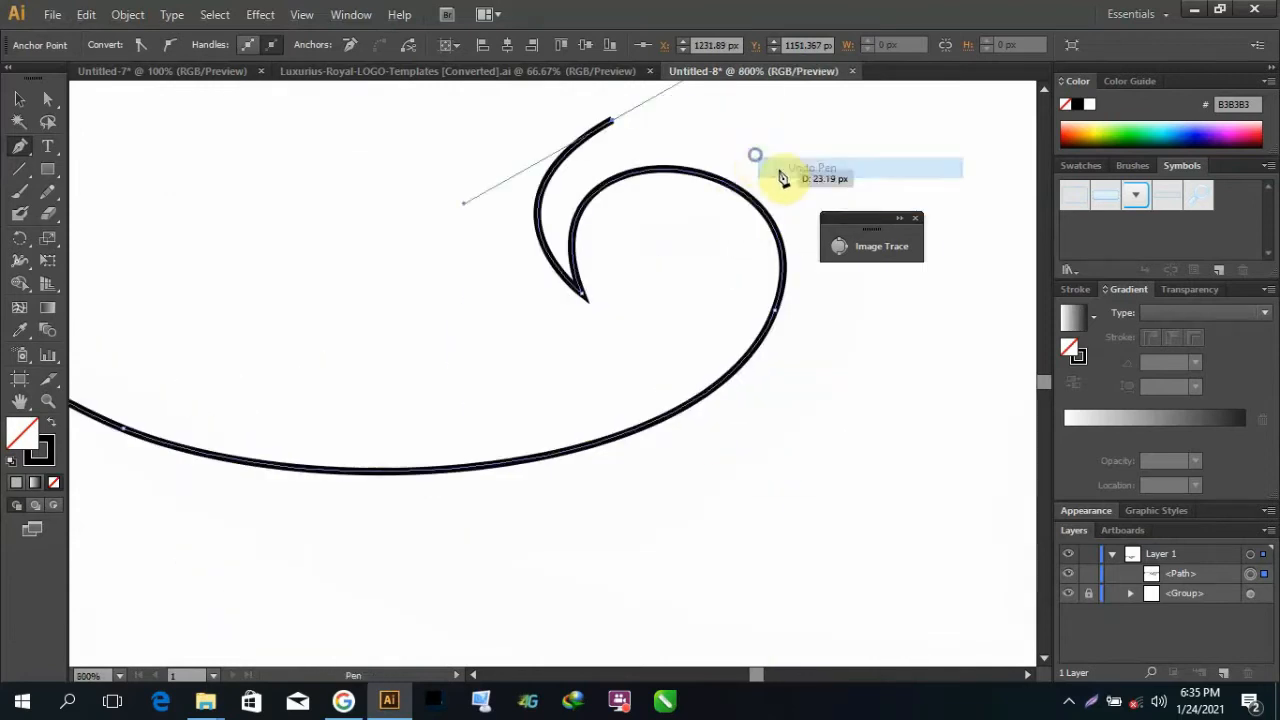
Step: Redraw the right curl's outer edge from the pointed tip around the right side to a corner point below the long curve
scroll(796, 174, up, 1)
key(ctrl+z)
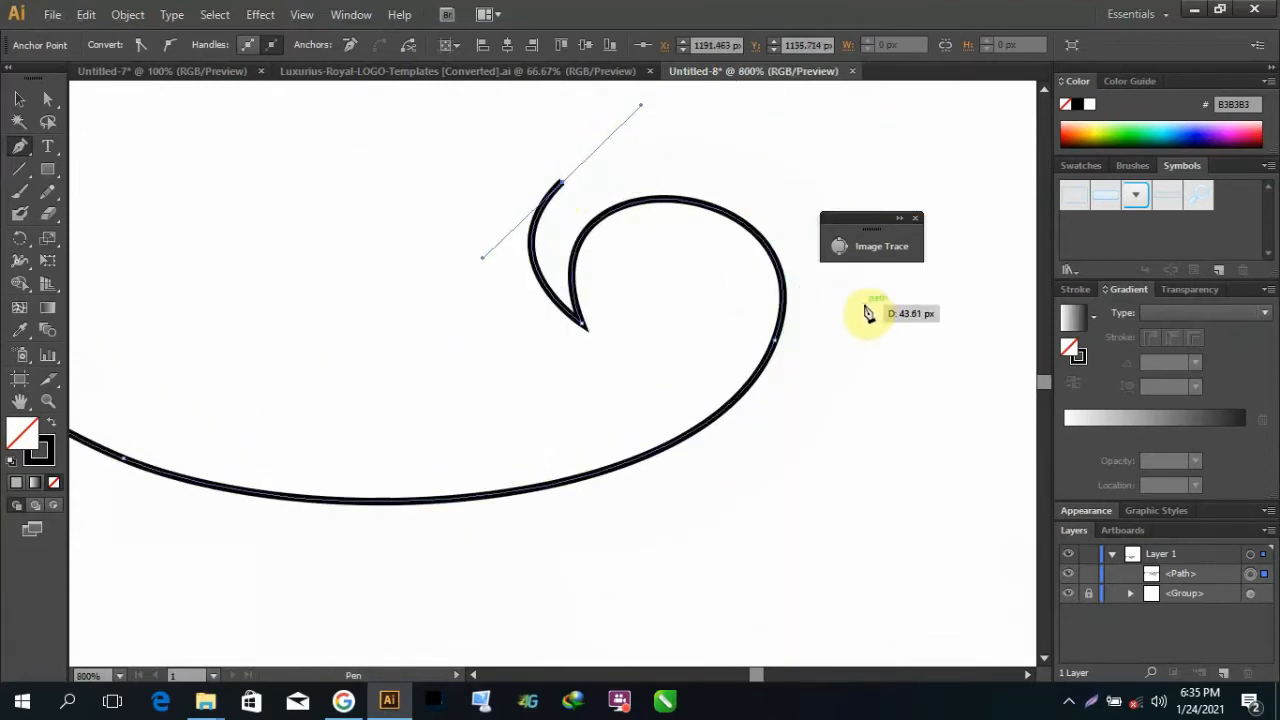
drag(865, 305, 856, 481)
drag(467, 588, 203, 574)
right_click(373, 342)
click(423, 356)
click(404, 588)
scroll(456, 590, down, 4)
scroll(529, 614, up, 3)
scroll(860, 578, down, 2)
scroll(885, 573, up, 1)
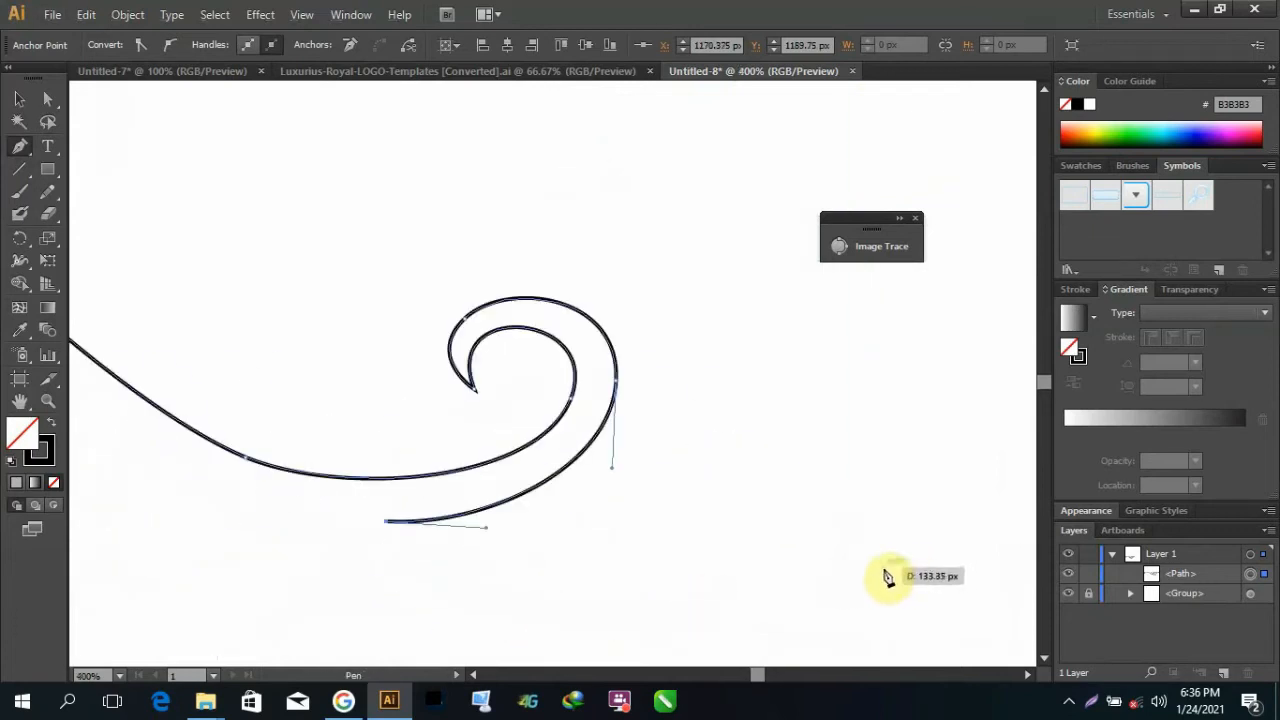
Step: Try to sweep the path from the corner point to the right in a long curve that turns back upward
scroll(887, 577, up, 2)
scroll(634, 506, down, 3)
scroll(609, 494, up, 1)
right_click(541, 468)
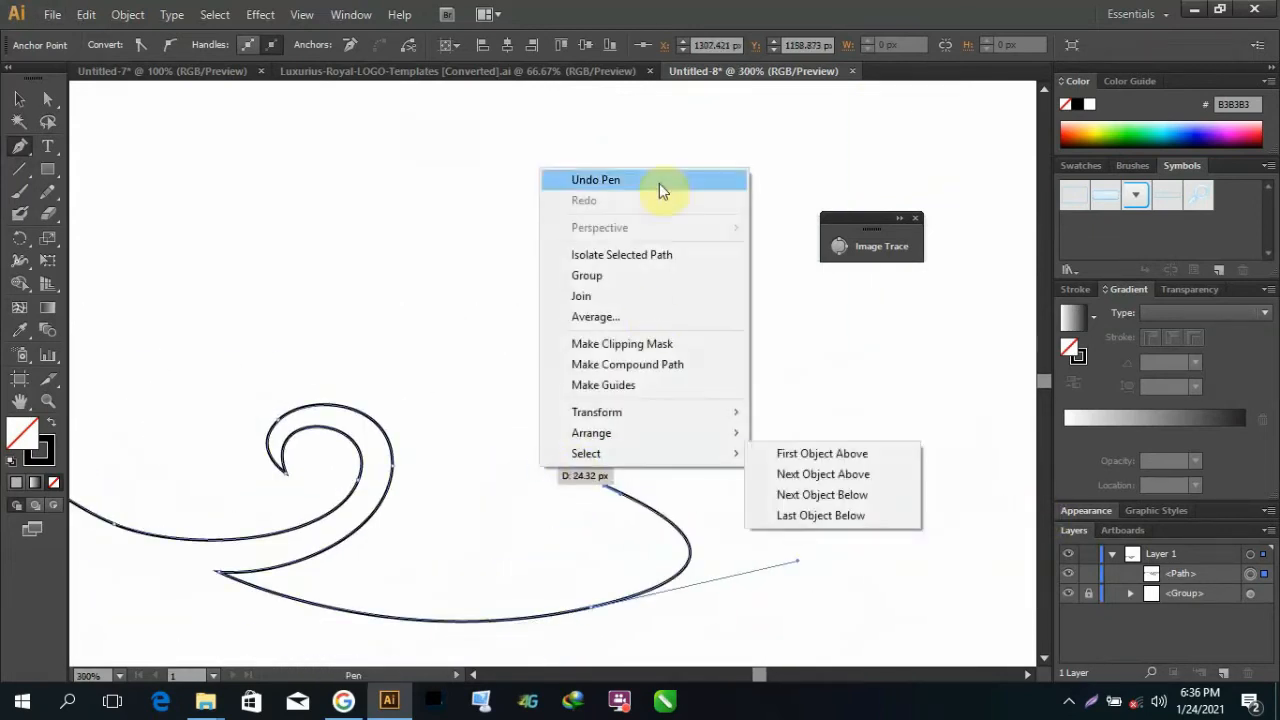
click(659, 183)
scroll(499, 616, up, 2)
drag(563, 401, 494, 474)
right_click(547, 286)
click(588, 306)
key(ctrl+z)
scroll(488, 593, down, 1)
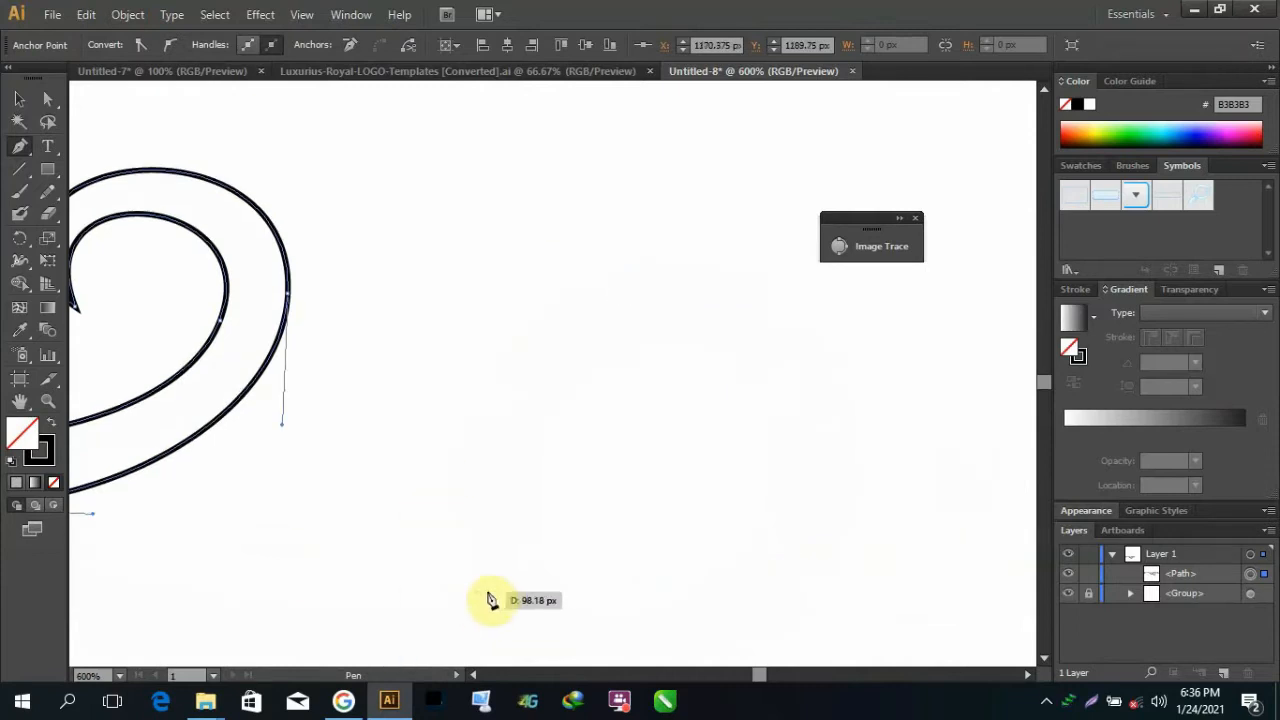
right_click(767, 417)
click(840, 114)
Step: Draw a shallow curve from the corner point to the right, and round it upward as the right side of a loop
drag(532, 602, 789, 595)
drag(752, 363, 697, 310)
scroll(700, 322, down, 3)
scroll(670, 388, up, 3)
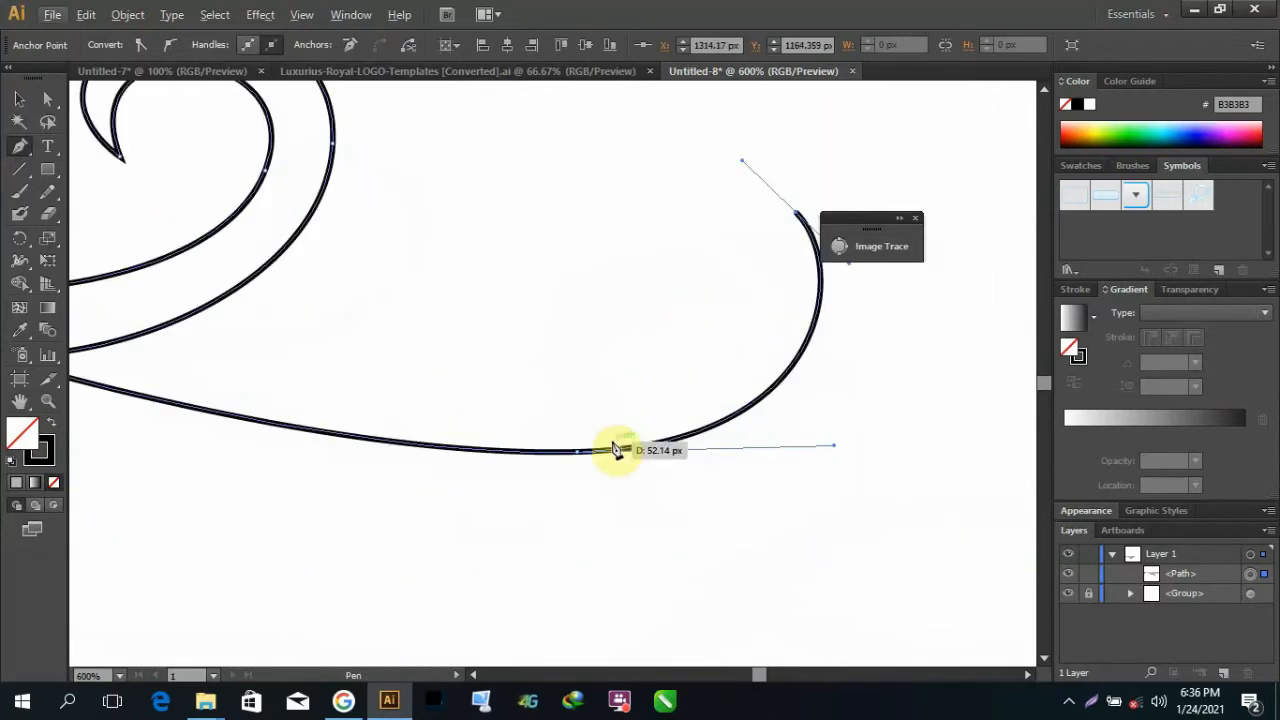
Step: Try to bring the loop straight down onto the shallow curve
drag(613, 442, 712, 595)
scroll(790, 345, up, 3)
key(ctrl+z)
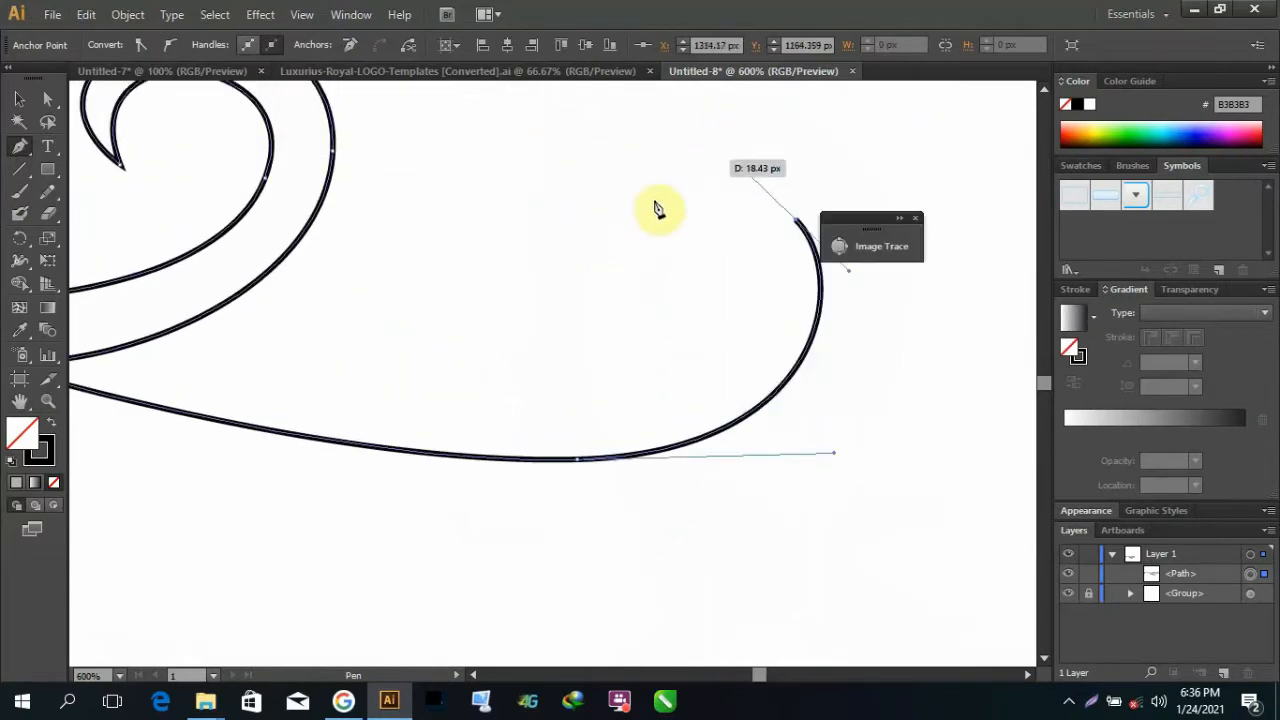
Step: Round the loop over its top and down its left side, crossing the shallow curve toward the lower right
drag(605, 243, 568, 323)
drag(670, 549, 688, 577)
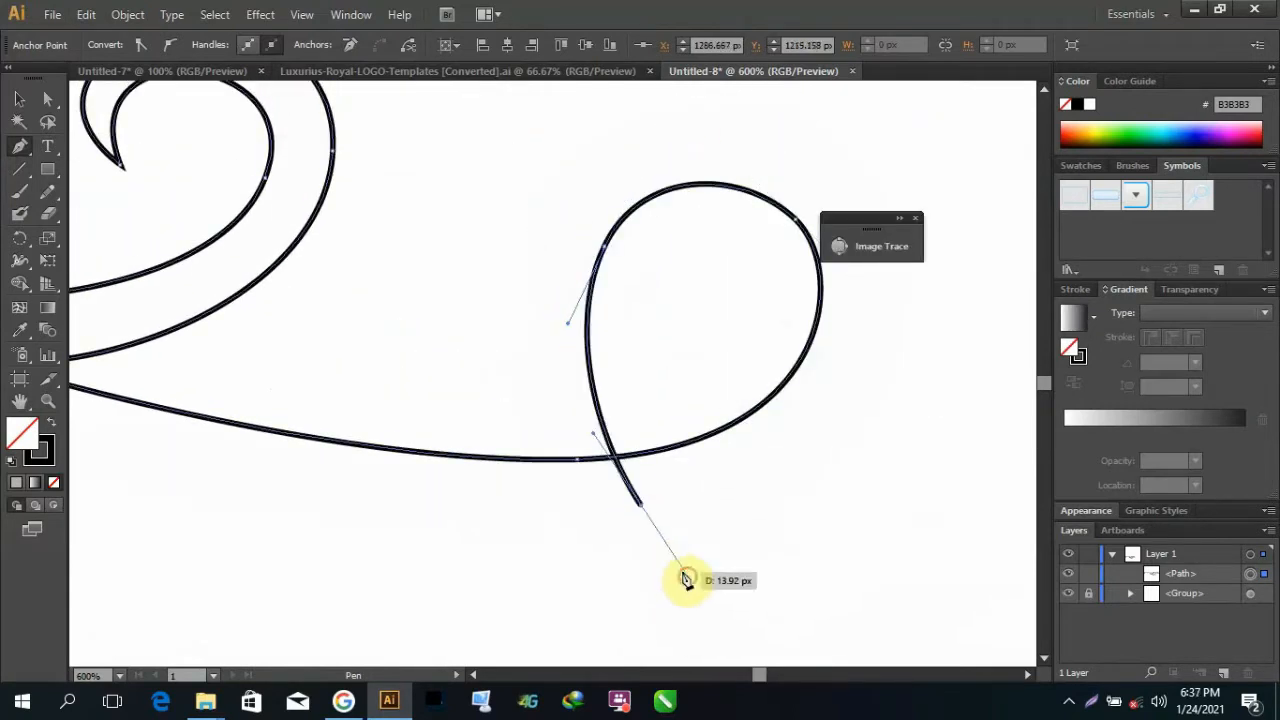
scroll(688, 577, down, 5)
scroll(732, 608, up, 4)
Step: Try to extend the tail into a wide upturned curve at the lower right
drag(836, 611, 986, 609)
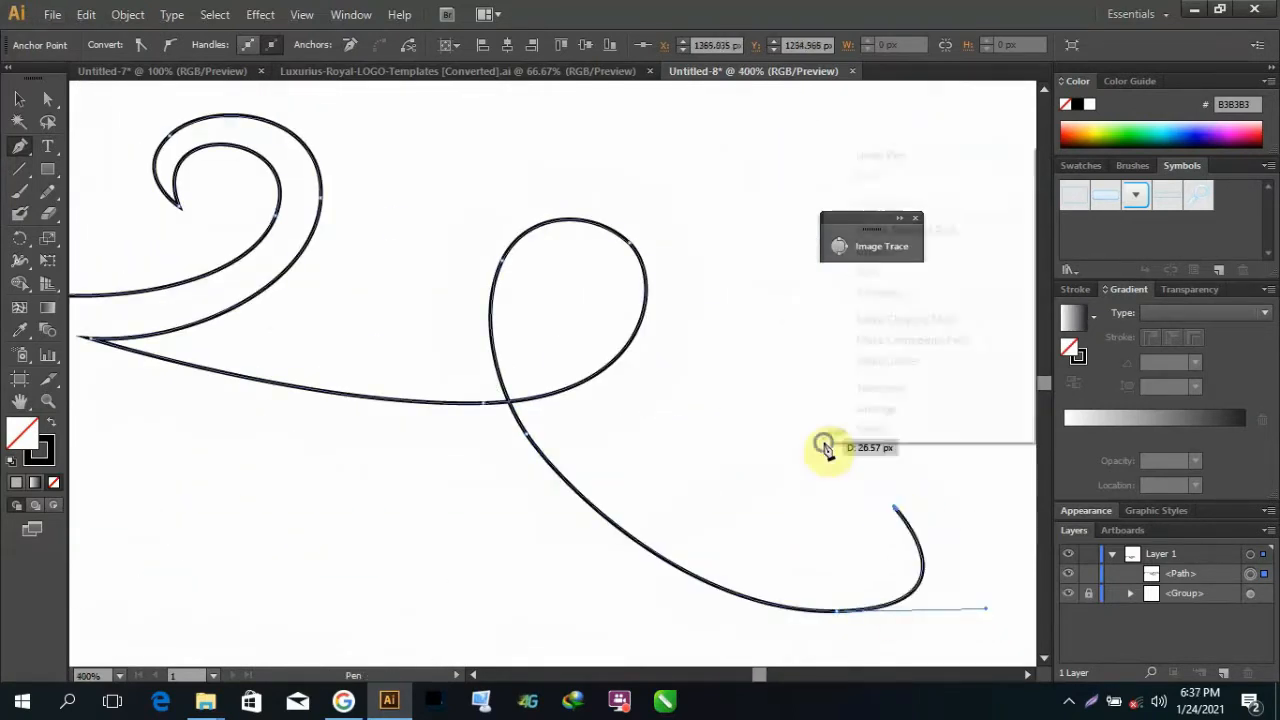
mouse_move(787, 490)
mouse_down()
mouse_move(673, 544)
mouse_move(757, 597)
mouse_up()
key(ctrl+z)
key(ctrl+z)
Step: Extend the tail to the lower right and turn it back left in a flat oval loop
drag(888, 502, 867, 381)
key(ctrl+z)
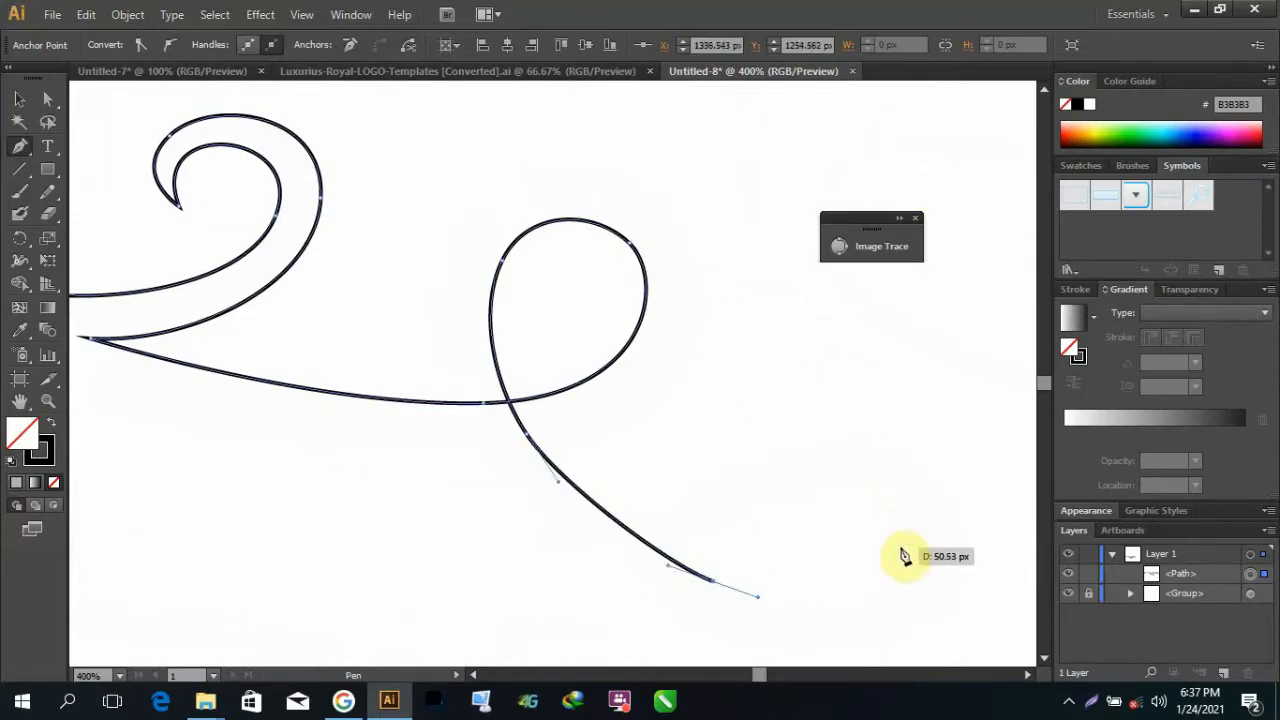
drag(906, 546, 925, 463)
drag(733, 512, 677, 526)
Step: Cross the path back over the tail and sweep it to the lower left into the rounded bottom of a large loop
scroll(684, 525, down, 3)
scroll(563, 613, up, 3)
scroll(755, 474, down, 3)
scroll(753, 472, up, 2)
scroll(686, 529, down, 5)
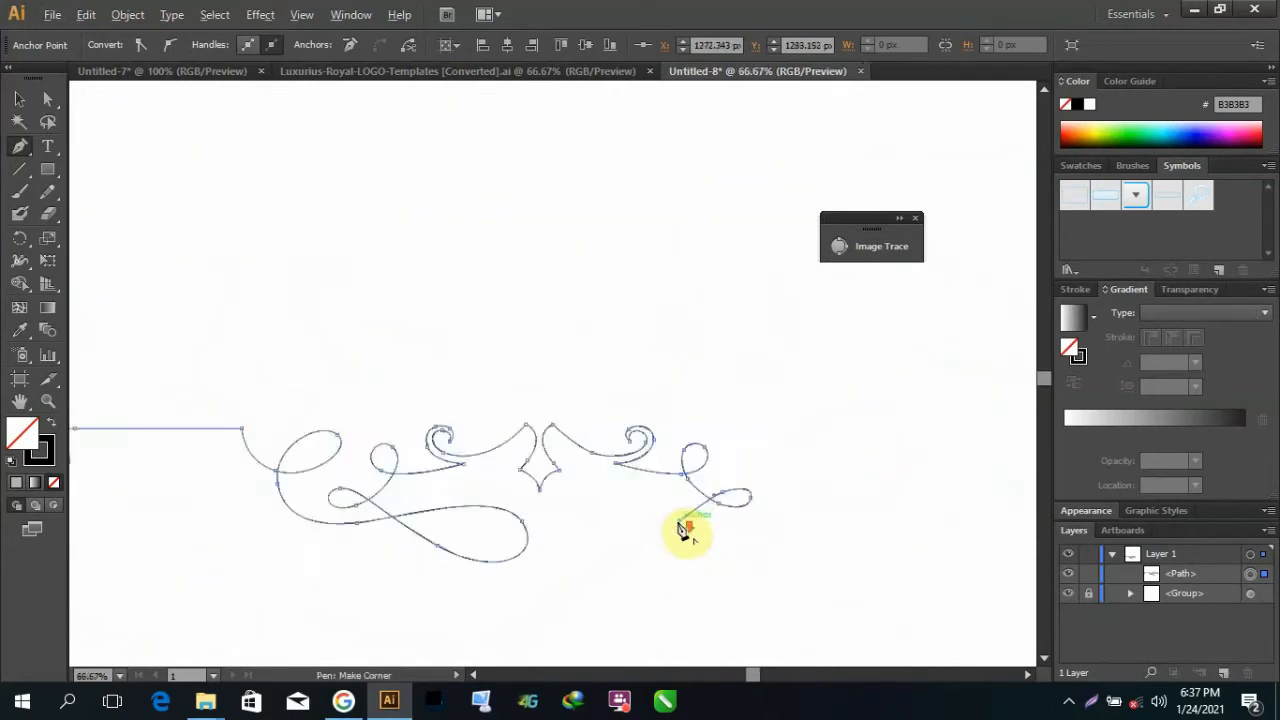
scroll(571, 557, up, 4)
drag(571, 555, 400, 464)
Step: Try to bring the large loop's upper edge around and across to the right
drag(771, 411, 837, 411)
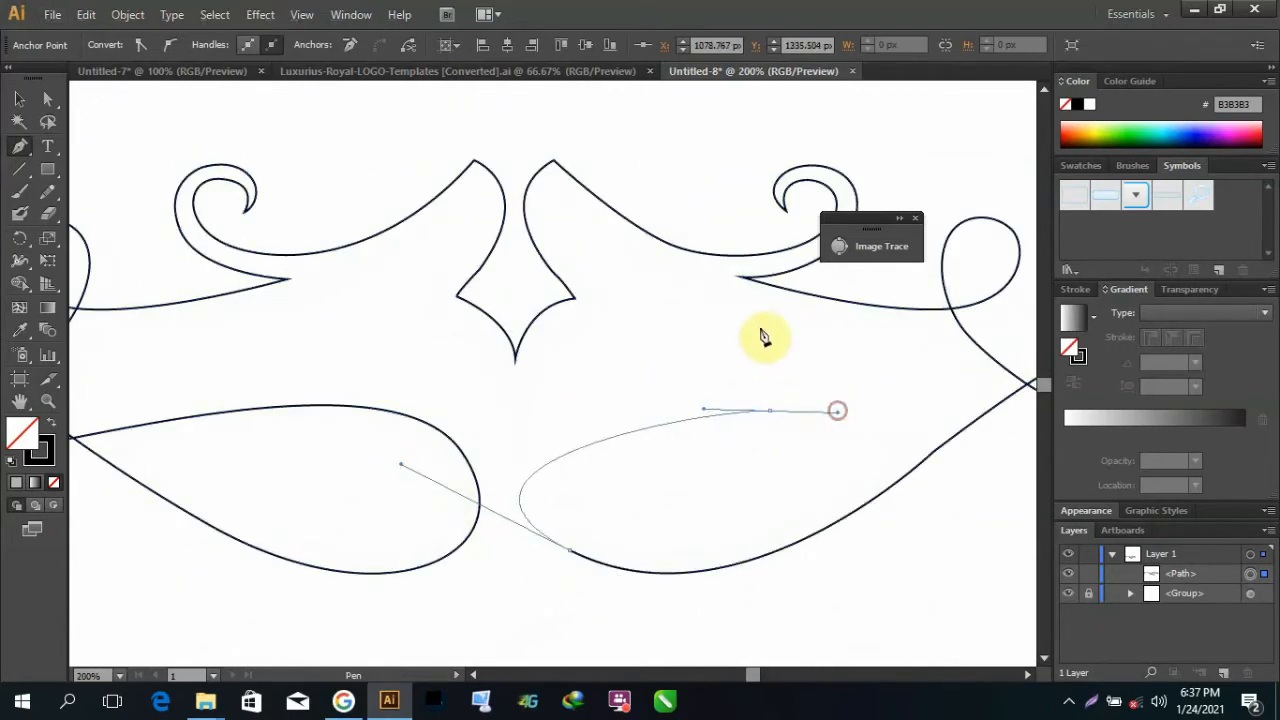
key(ctrl+z)
click(866, 423)
key(ctrl+z)
scroll(912, 457, right, 3)
scroll(912, 457, right, 2)
drag(650, 432, 894, 517)
right_click(573, 295)
click(604, 308)
Step: Round the large loop's left end, draw its upper edge to the right, and extend the path straight across the descending stroke
drag(130, 463, 237, 512)
drag(500, 410, 726, 442)
scroll(816, 440, down, 3)
scroll(917, 376, up, 3)
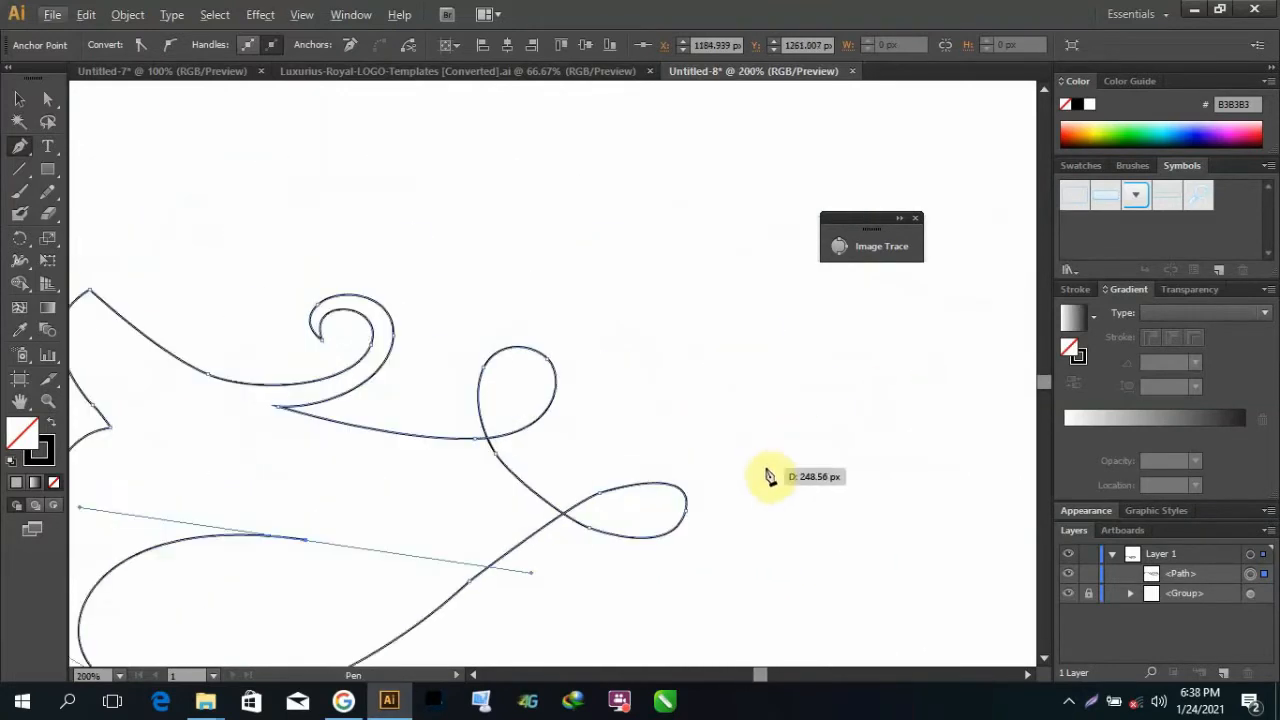
drag(624, 601, 617, 591)
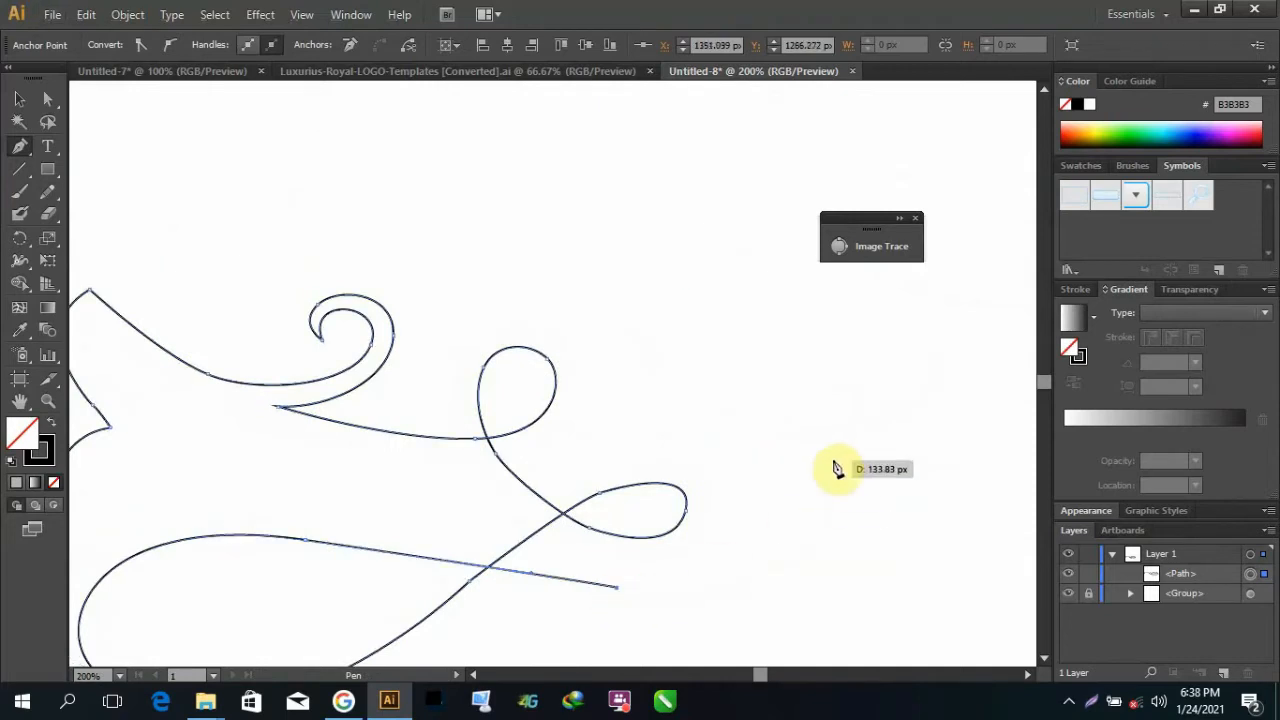
Step: Sweep the path beneath the flat oval loop and up on the right in a wide rounded arc
scroll(857, 509, down, 1)
scroll(771, 563, up, 2)
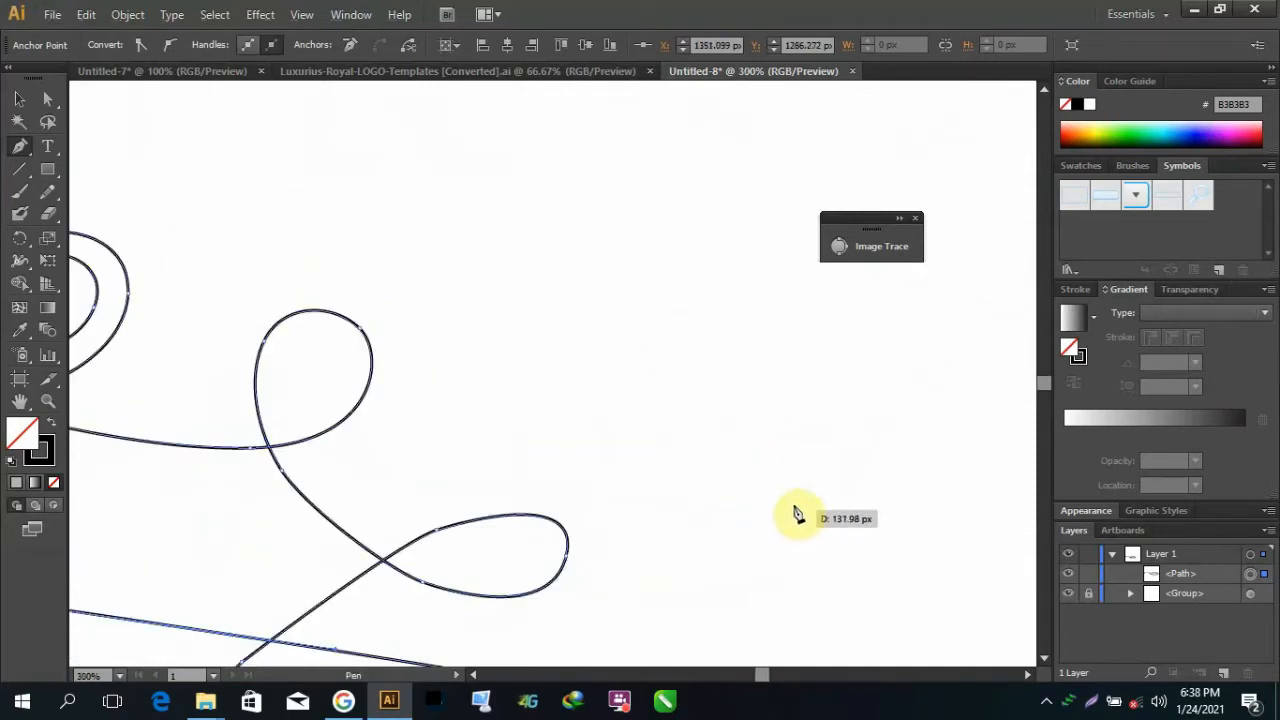
drag(799, 474, 858, 262)
Step: Try to round the wide arc's top back to the left and return it across to the right
drag(569, 230, 557, 246)
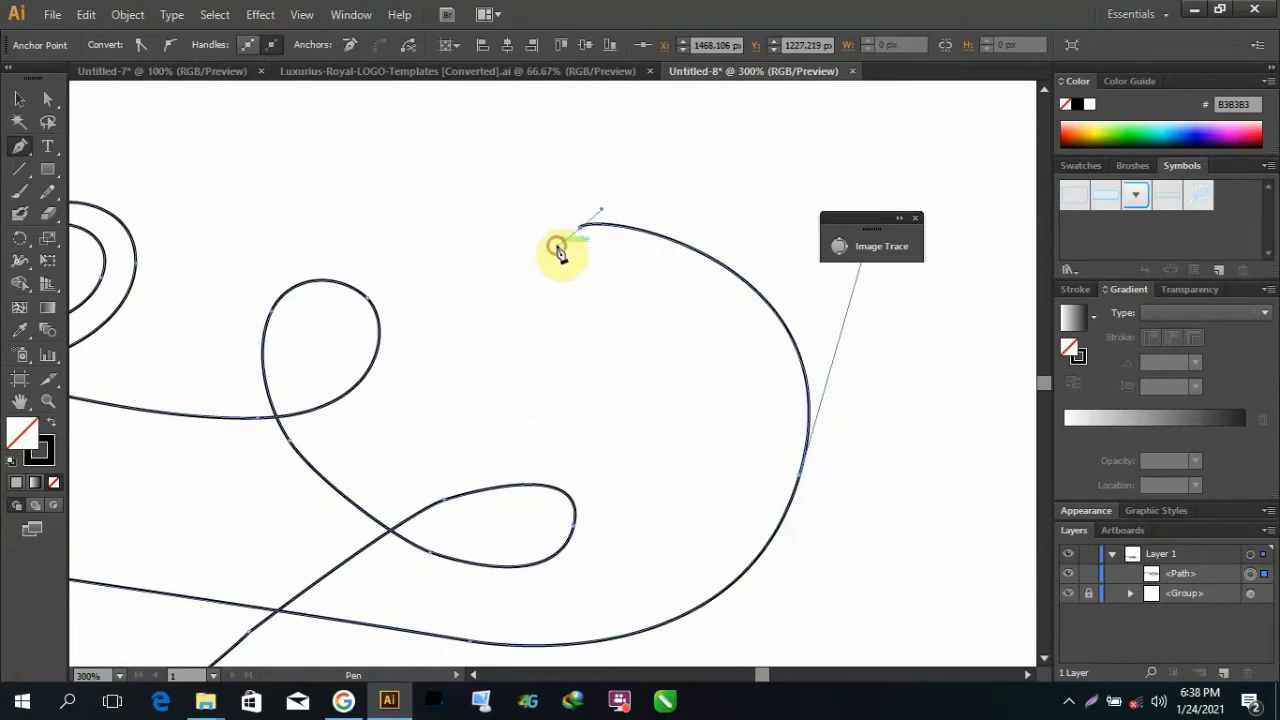
drag(794, 401, 1036, 422)
key(ctrl+z)
drag(480, 396, 750, 470)
key(ctrl+z)
key(ctrl+z)
key(ctrl+z)
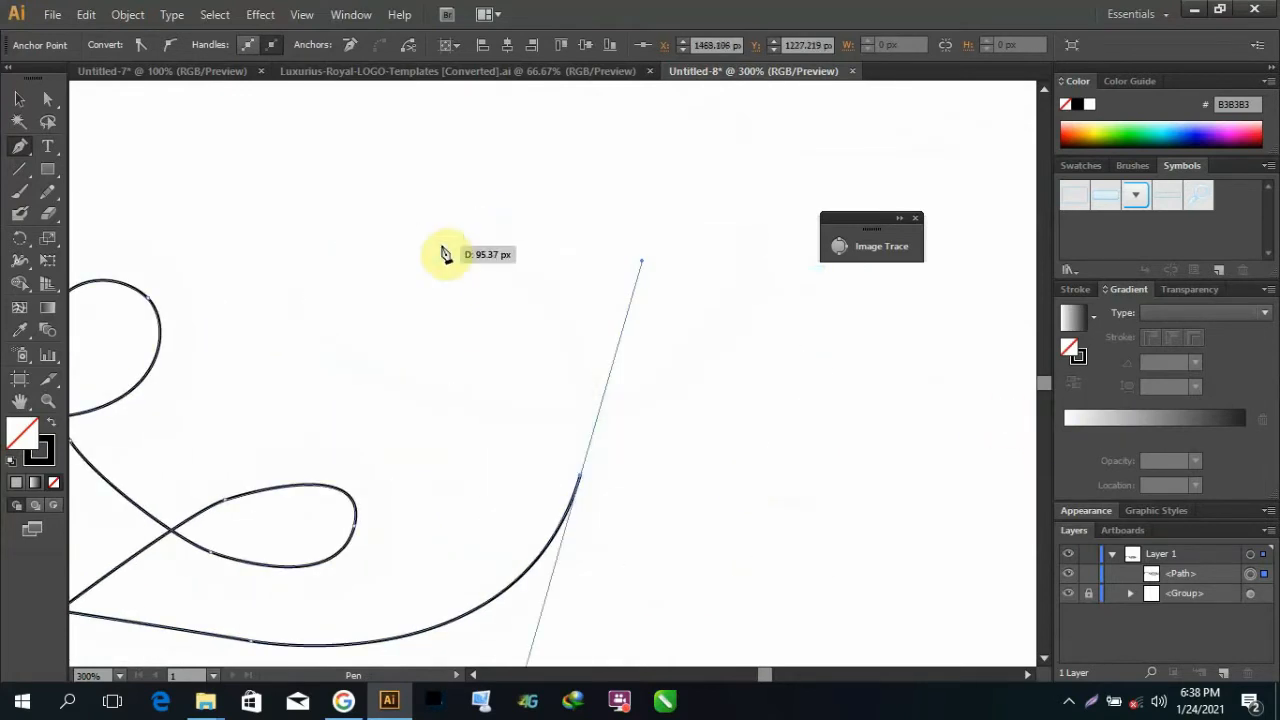
drag(318, 247, 346, 183)
drag(564, 403, 785, 432)
key(ctrl+z)
key(ctrl+z)
Step: Close the arc's top into a slanted oval loop, cross the arc's right side, and curve the path to the upper right
drag(296, 270, 283, 377)
drag(581, 403, 605, 391)
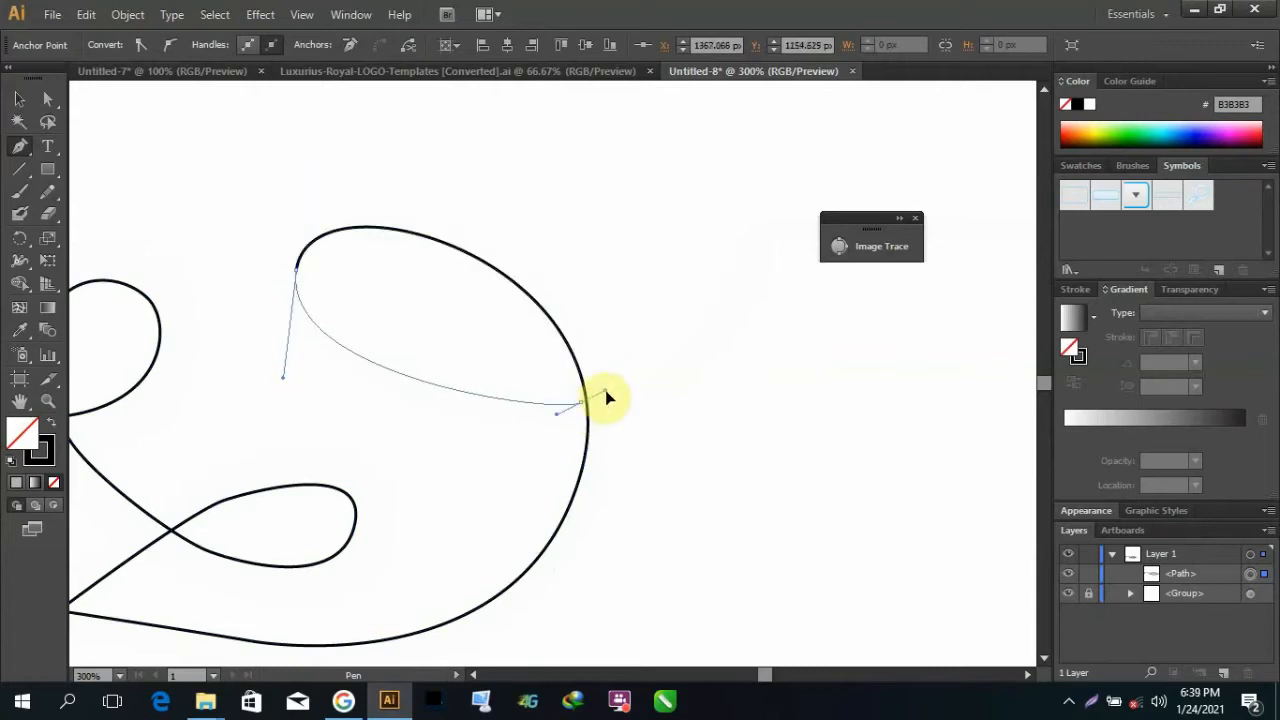
drag(744, 215, 767, 267)
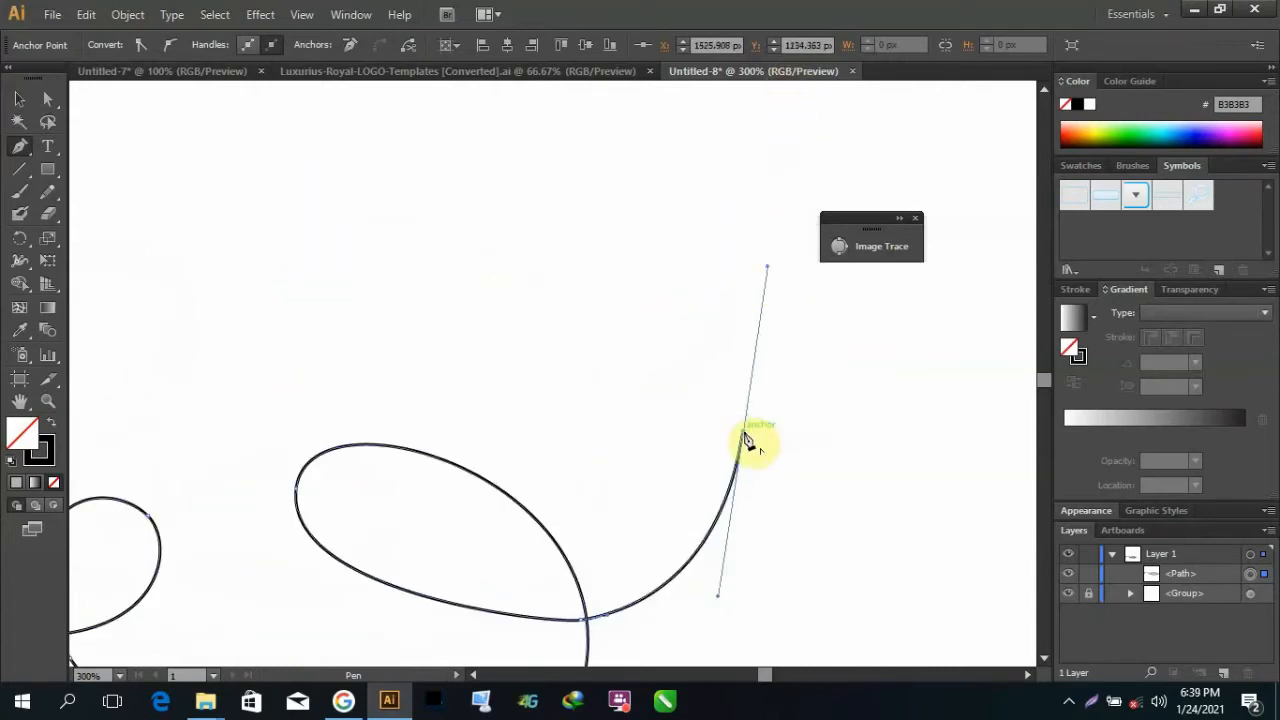
Step: Make a corner at the top of the rising stroke and extend the path in a straight horizontal line to the right
click(744, 433)
scroll(744, 433, down, 4)
scroll(957, 419, up, 2)
scroll(878, 460, down, 2)
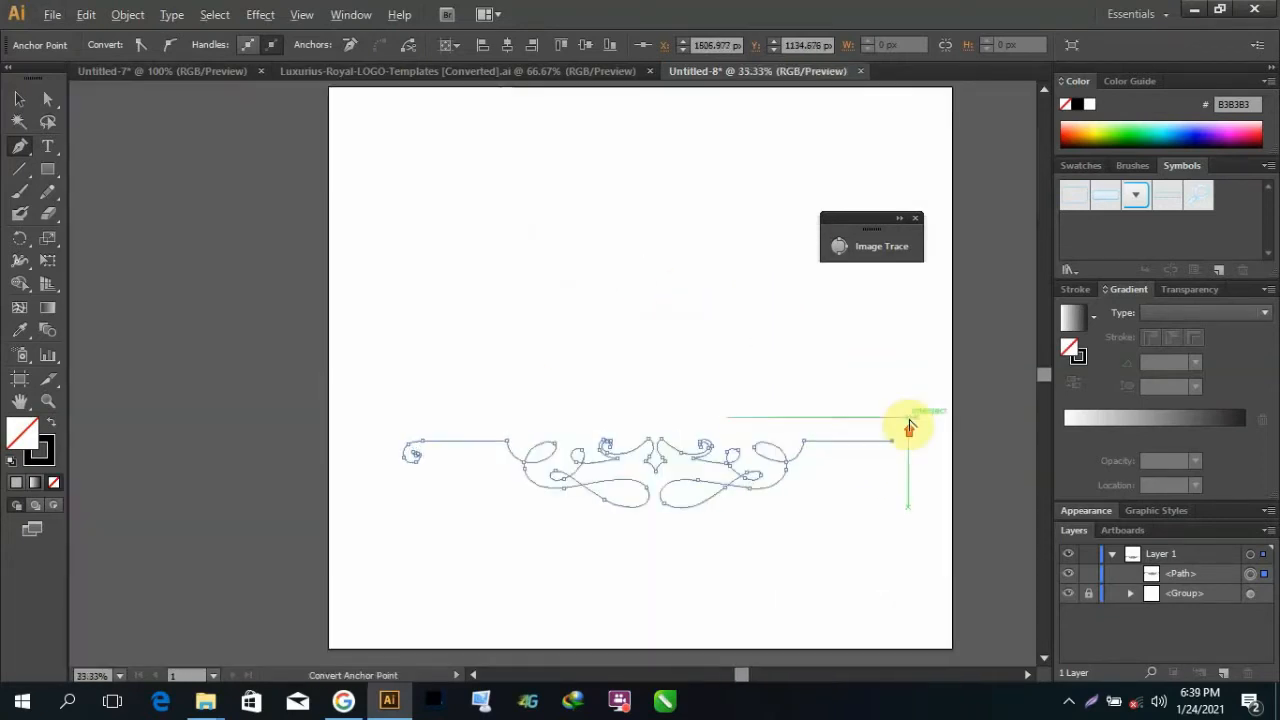
scroll(909, 423, up, 2)
scroll(849, 534, up, 1)
Step: Try to curve the horizontal line's right end downward with one large bend
drag(743, 549, 628, 647)
scroll(628, 645, up, 3)
right_click(820, 163)
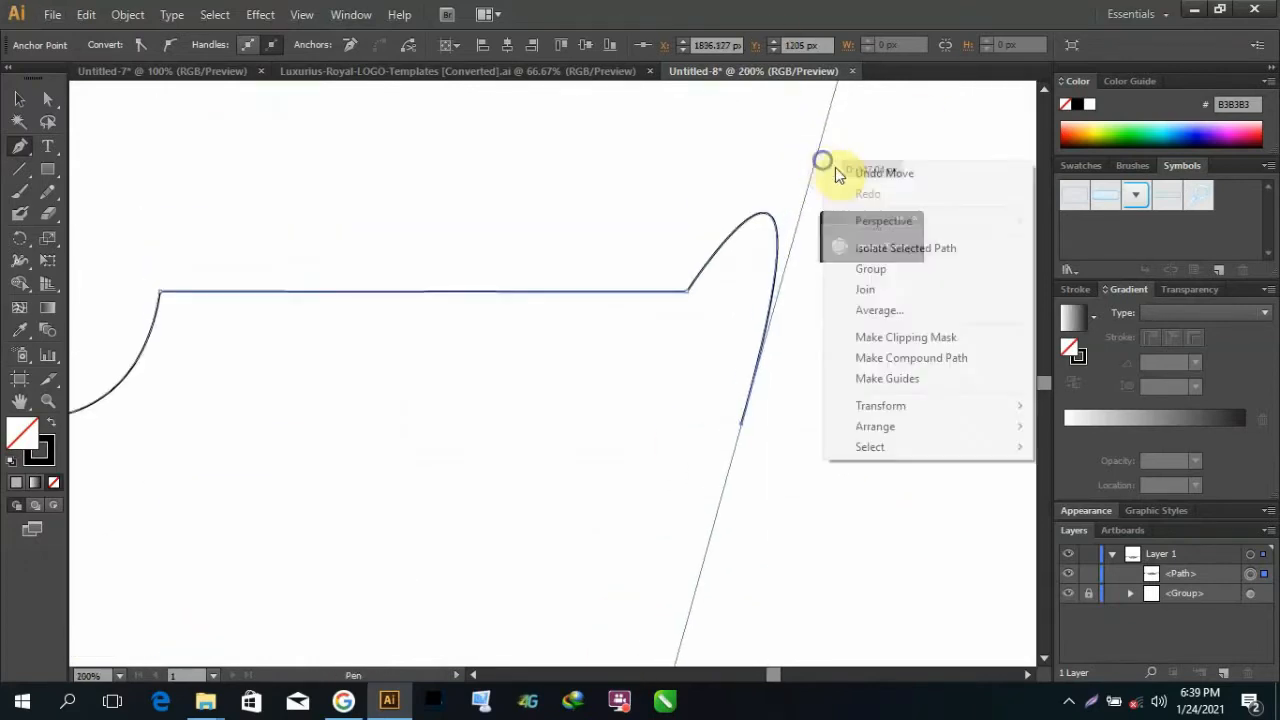
click(845, 174)
scroll(789, 355, up, 2)
right_click(733, 195)
click(765, 206)
Step: Curve the horizontal line's right end down and around into a rounded hook that curls back up on its left side
drag(747, 290, 798, 362)
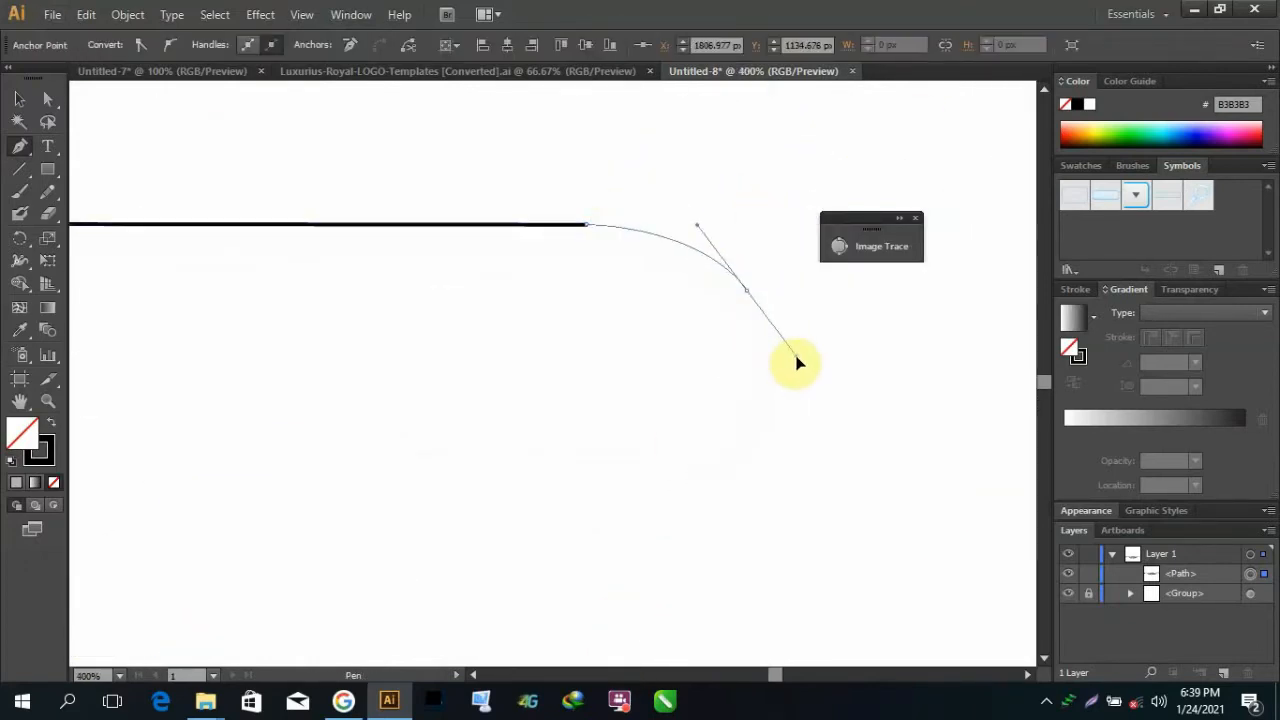
drag(527, 511, 527, 511)
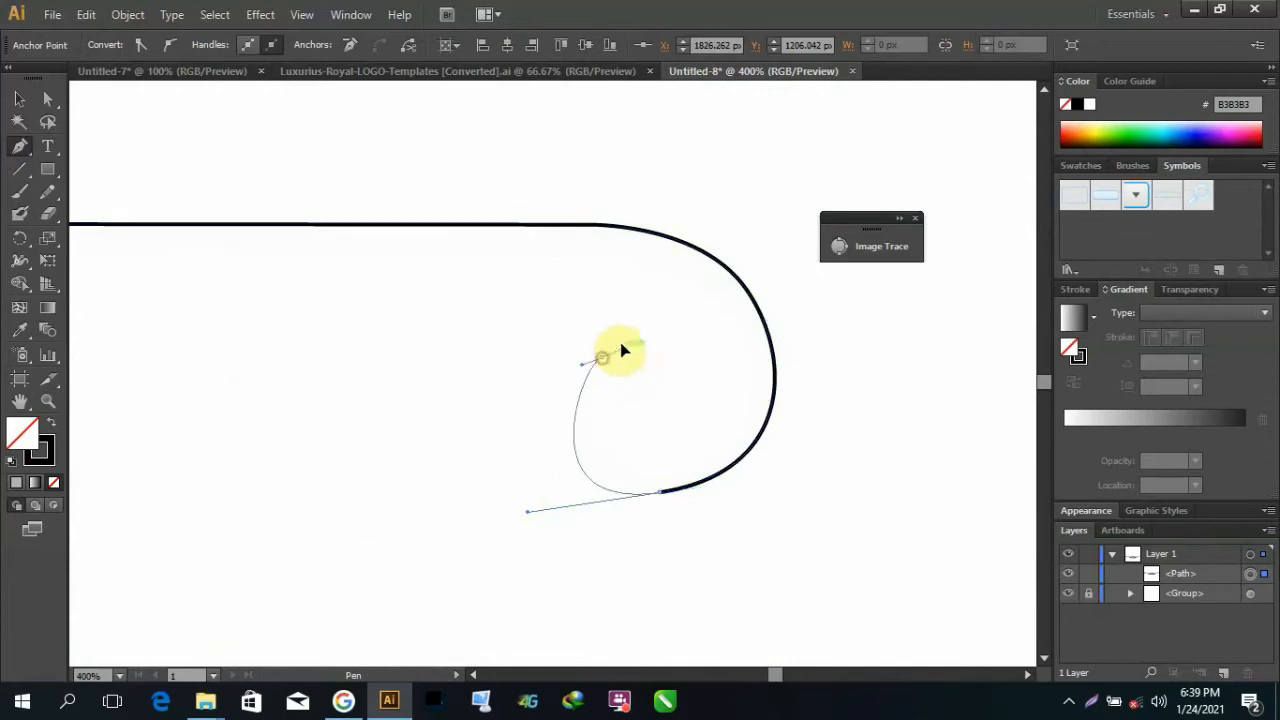
drag(621, 350, 622, 350)
right_click(605, 321)
click(636, 332)
drag(796, 372, 796, 372)
key(ctrl+z)
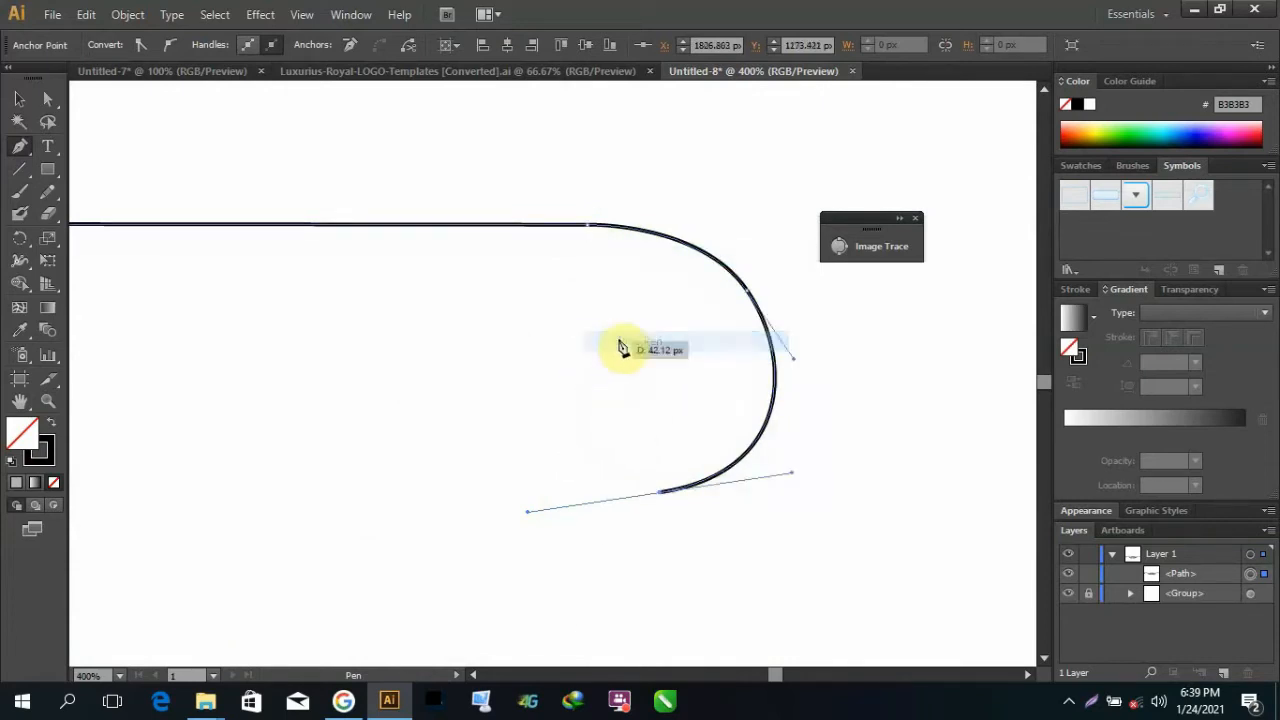
key(ctrl+z)
right_click(503, 270)
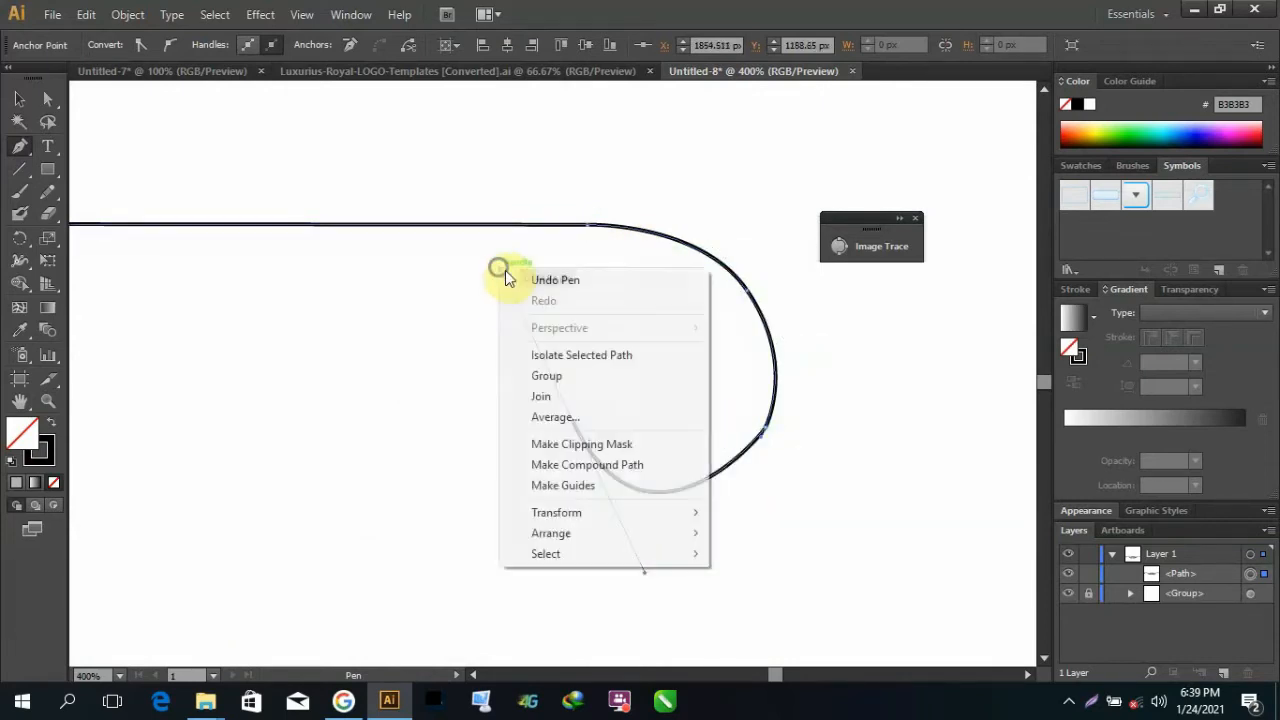
click(530, 278)
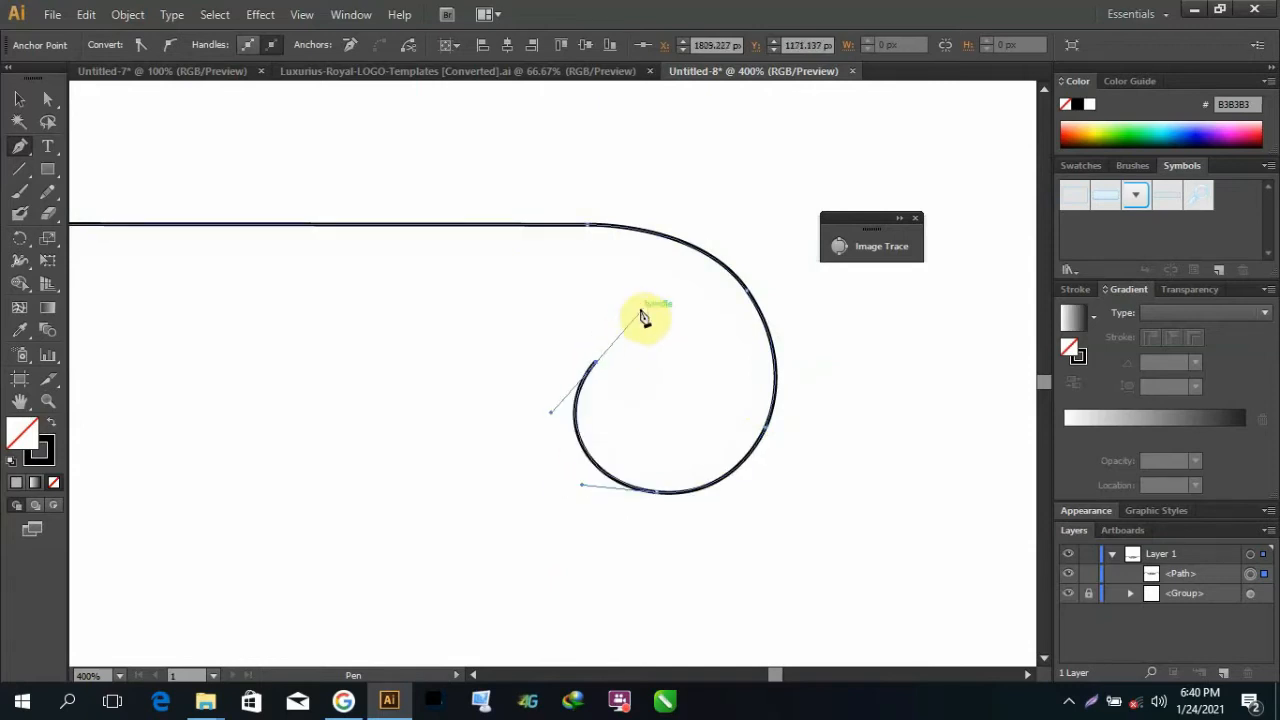
Step: Try to coil the hook's end inward from its upper left side
scroll(705, 386, up, 3)
right_click(582, 216)
click(620, 230)
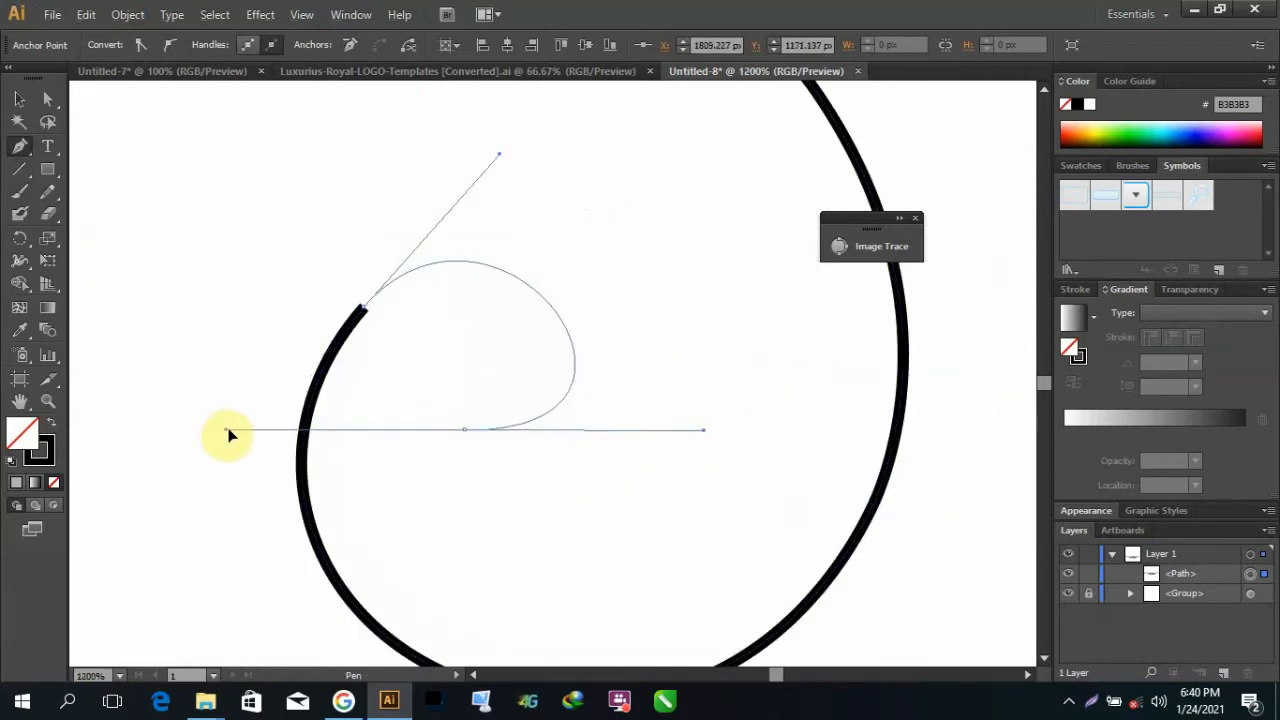
drag(229, 431, 255, 446)
key(ctrl+z)
key(ctrl+z)
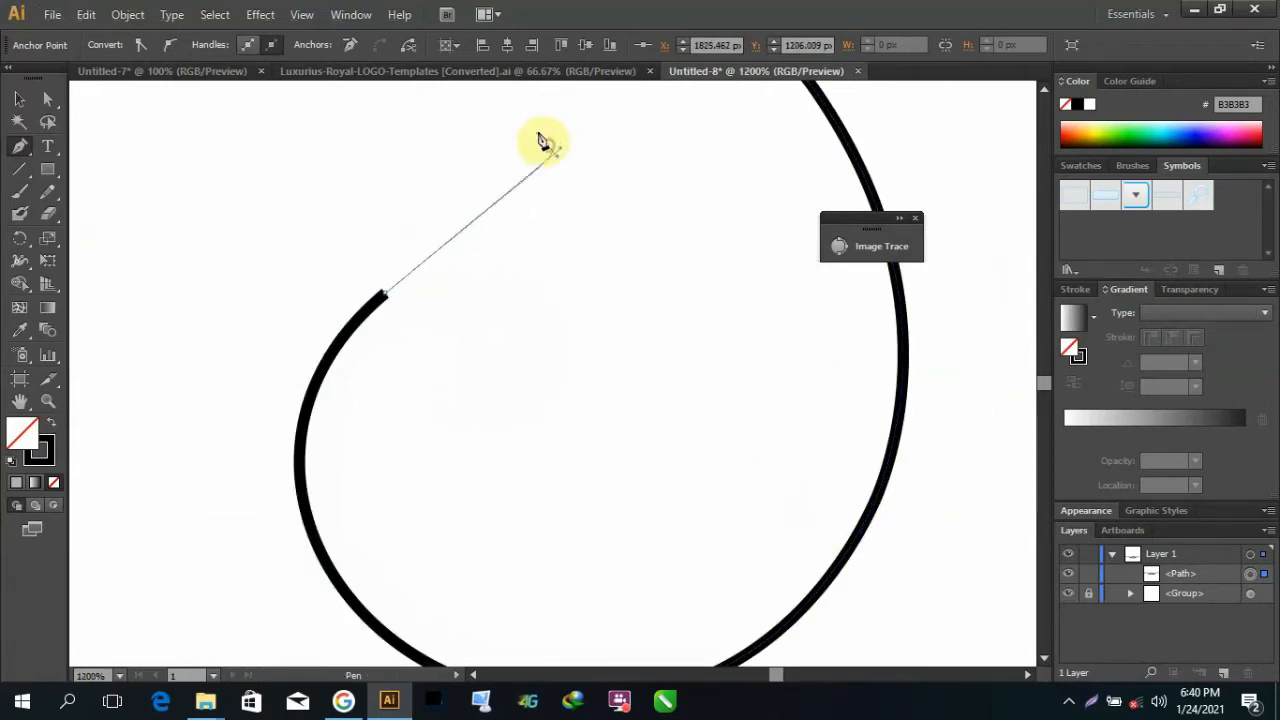
drag(540, 140, 556, 146)
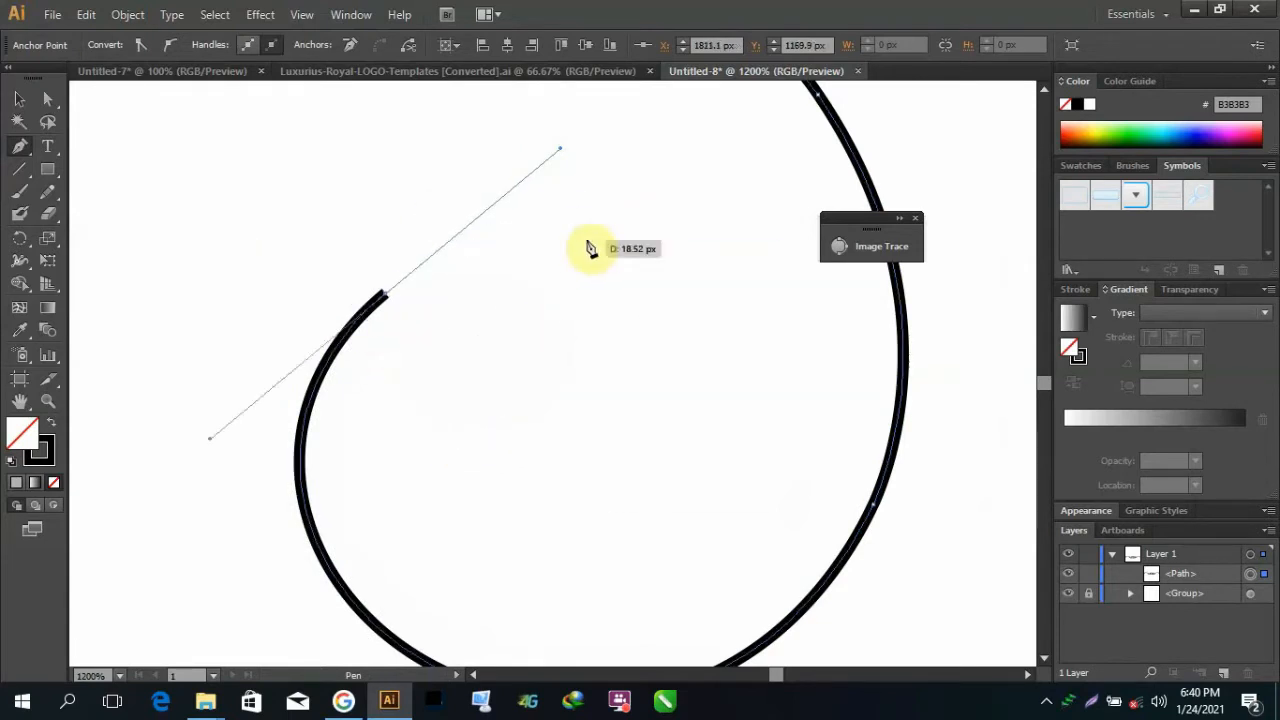
key(ctrl+z)
Step: Reshape the hook's left side and coil its end into a small rounded inner loop
drag(313, 370, 378, 250)
drag(575, 457, 573, 458)
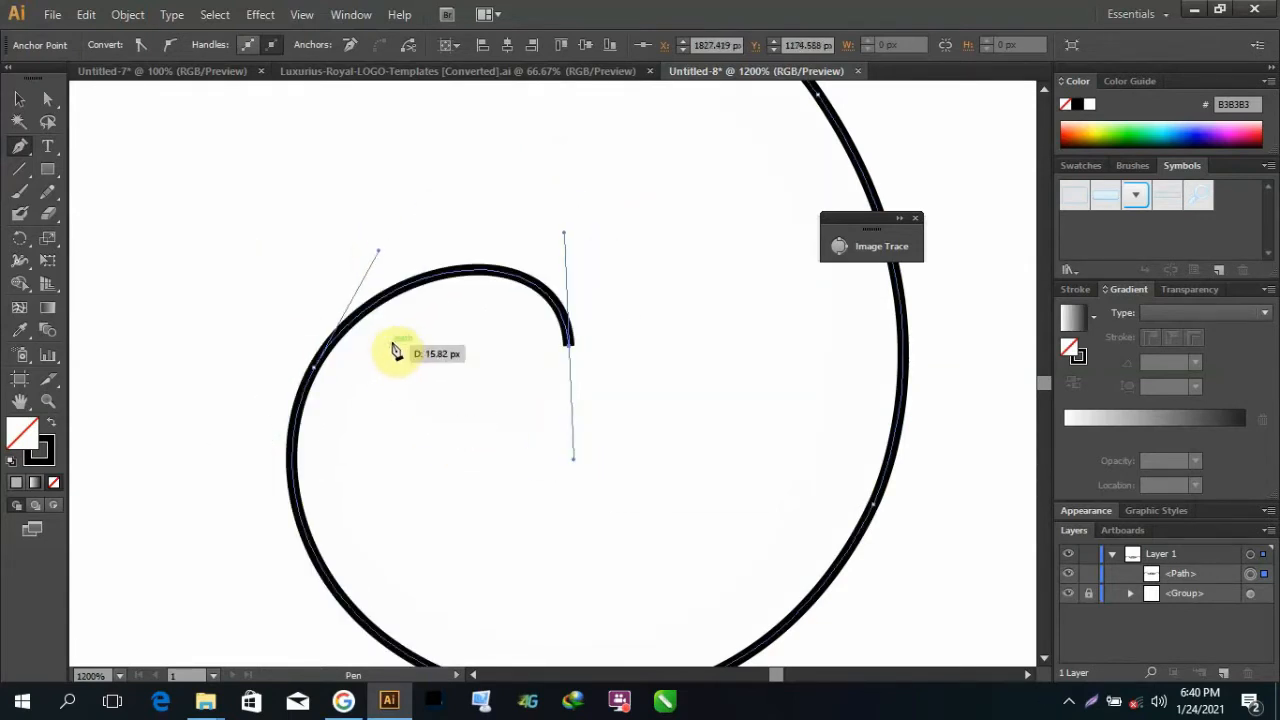
drag(384, 238, 391, 244)
click(392, 343)
scroll(496, 312, down, 2)
scroll(494, 455, up, 1)
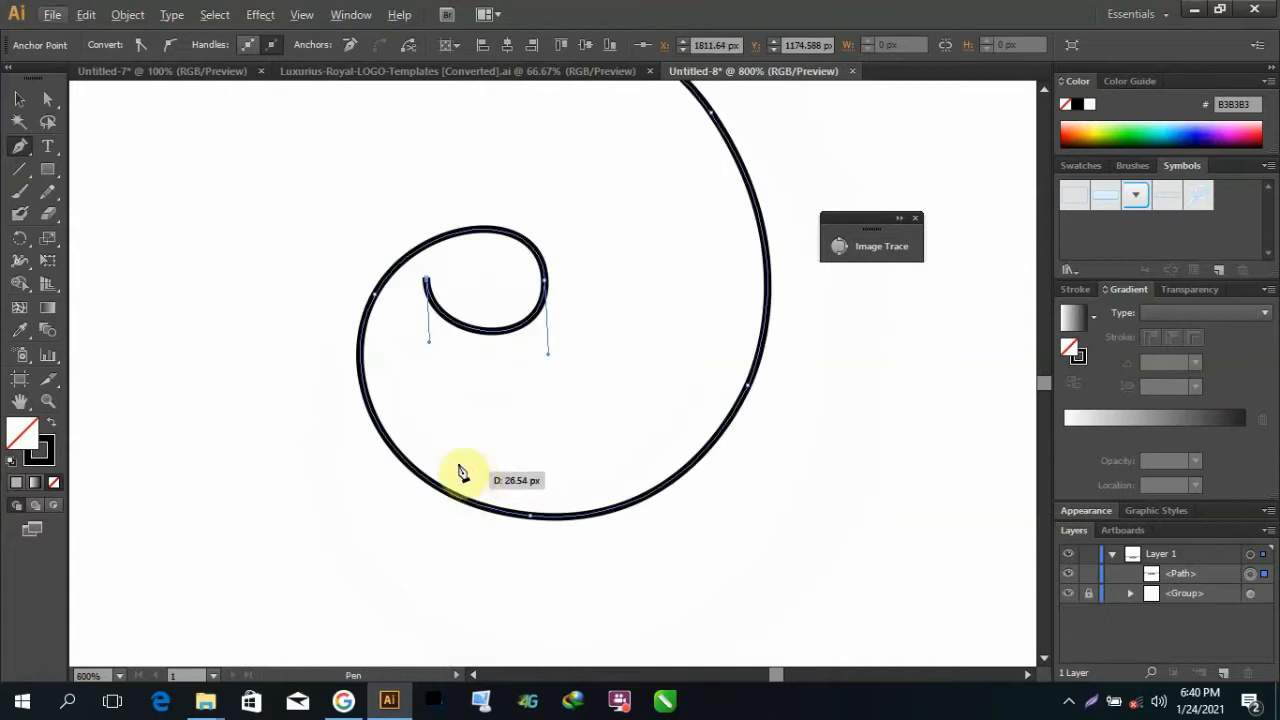
Step: Turn the inner coil's end anchor into a sharp corner so the path can double back
drag(574, 475, 574, 475)
key(ctrl+z)
click(427, 280)
scroll(431, 267, up, 5)
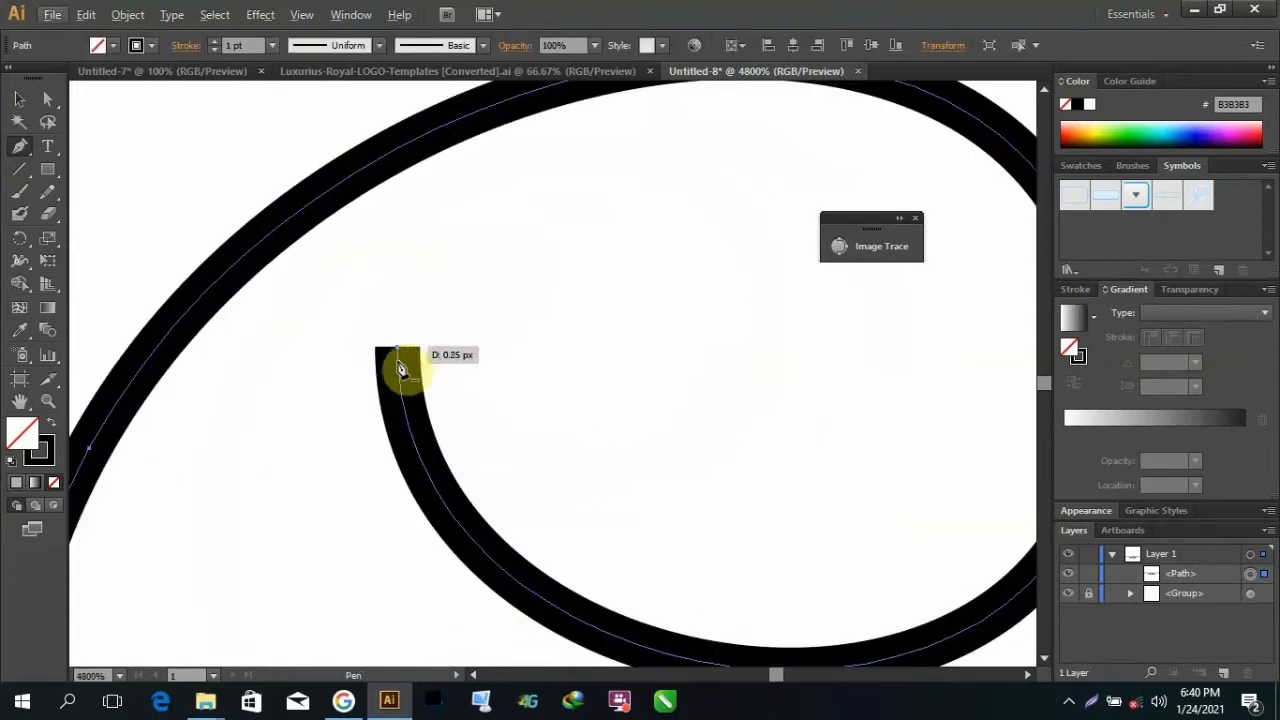
click(401, 356)
scroll(405, 350, down, 5)
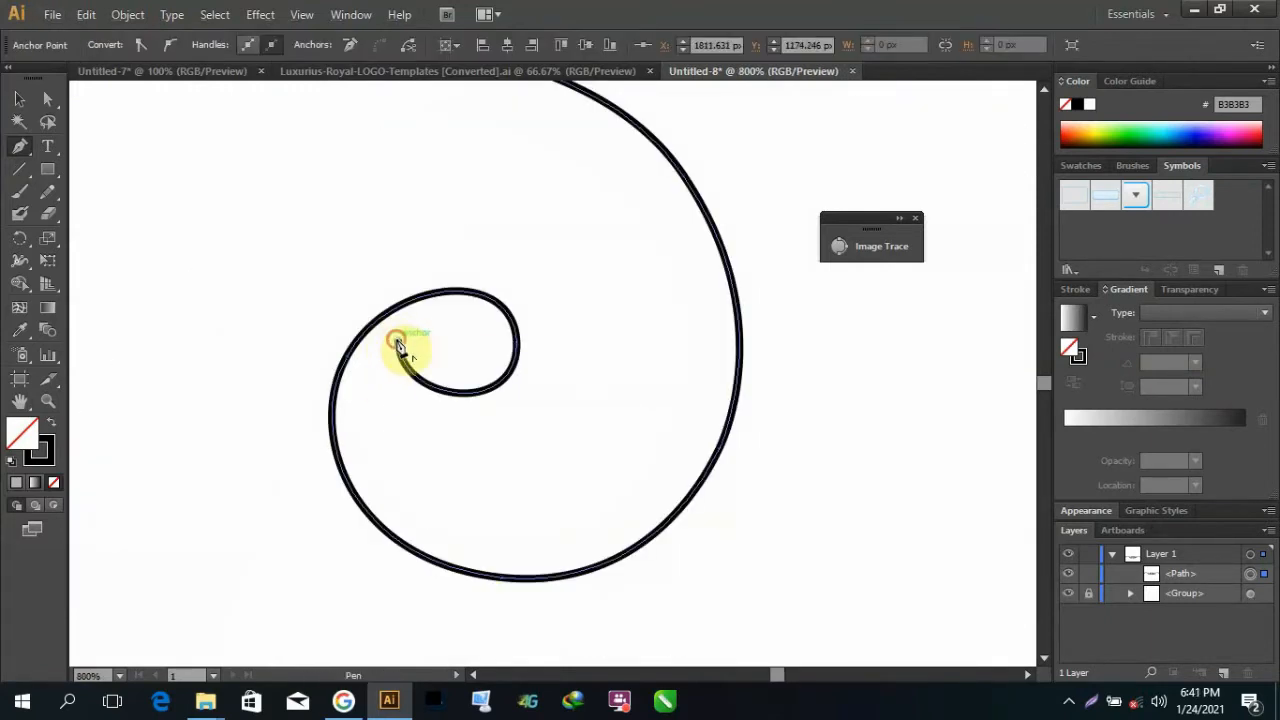
Step: Draw the hook's inner edge from the coil's tip around the bottom and up the right side, parallel to the outer edge
drag(560, 595, 560, 595)
scroll(694, 386, down, 1)
drag(685, 378, 685, 328)
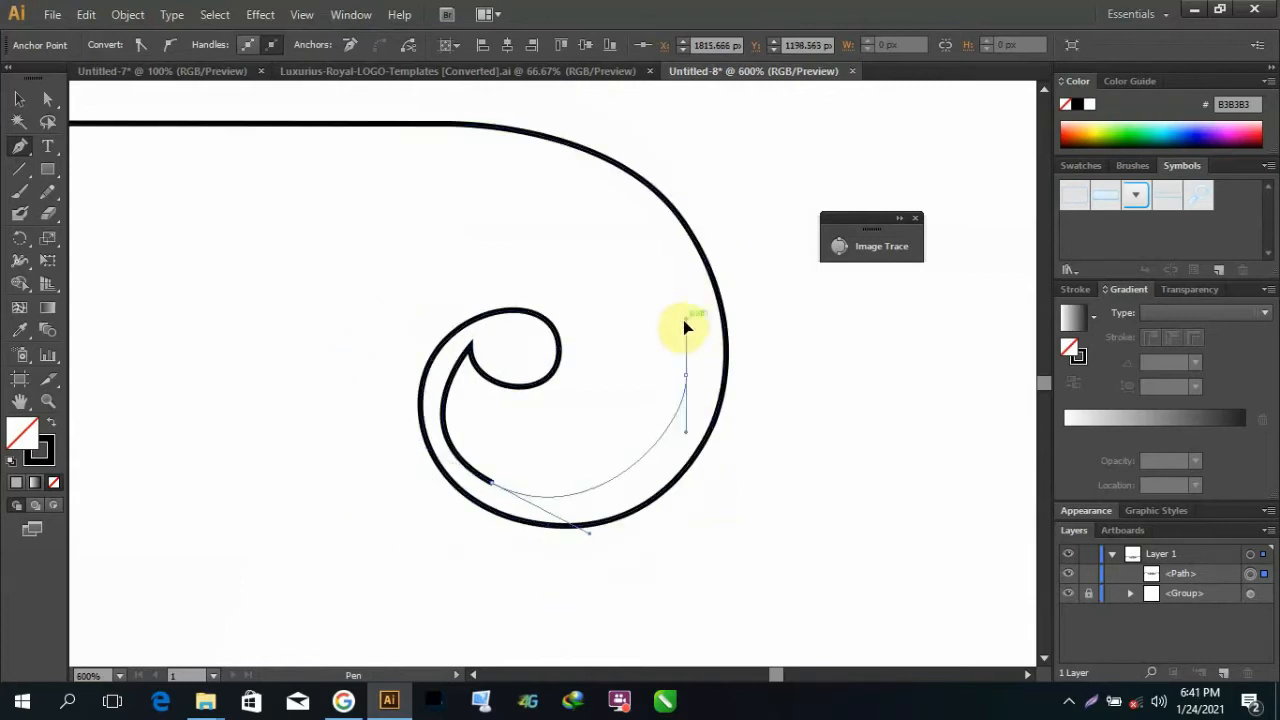
right_click(455, 168)
click(535, 185)
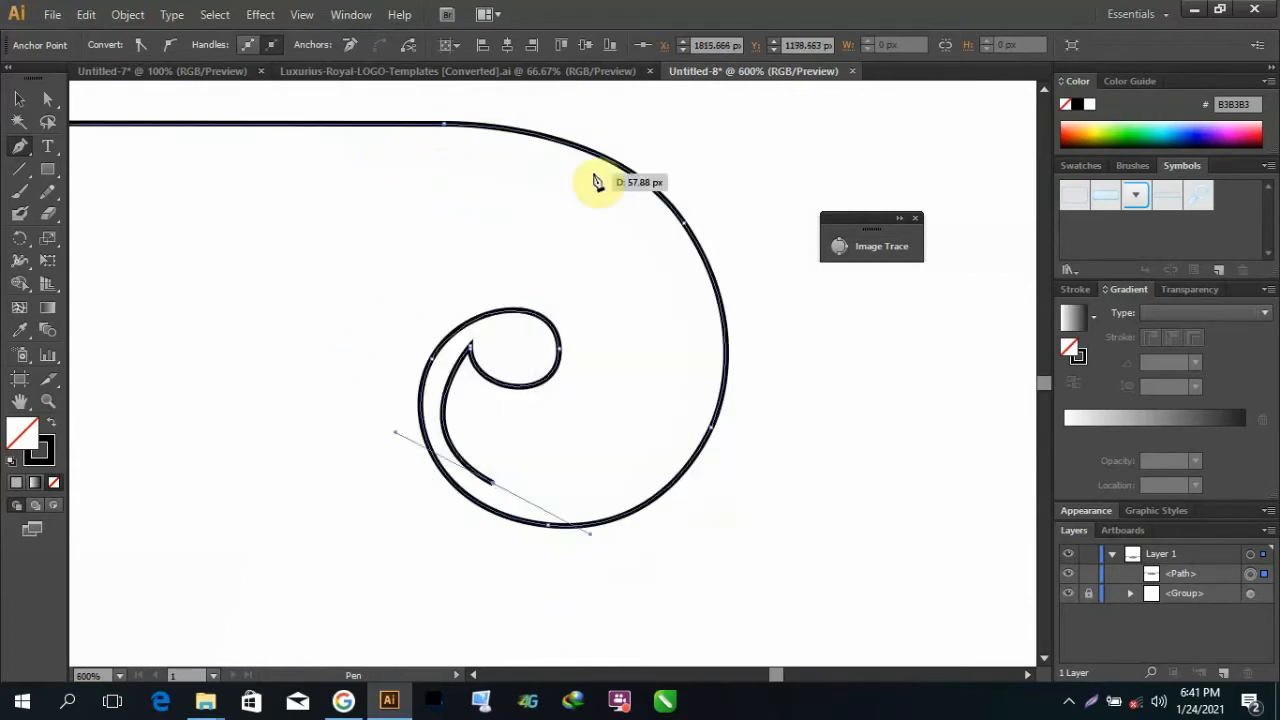
drag(653, 257, 518, 178)
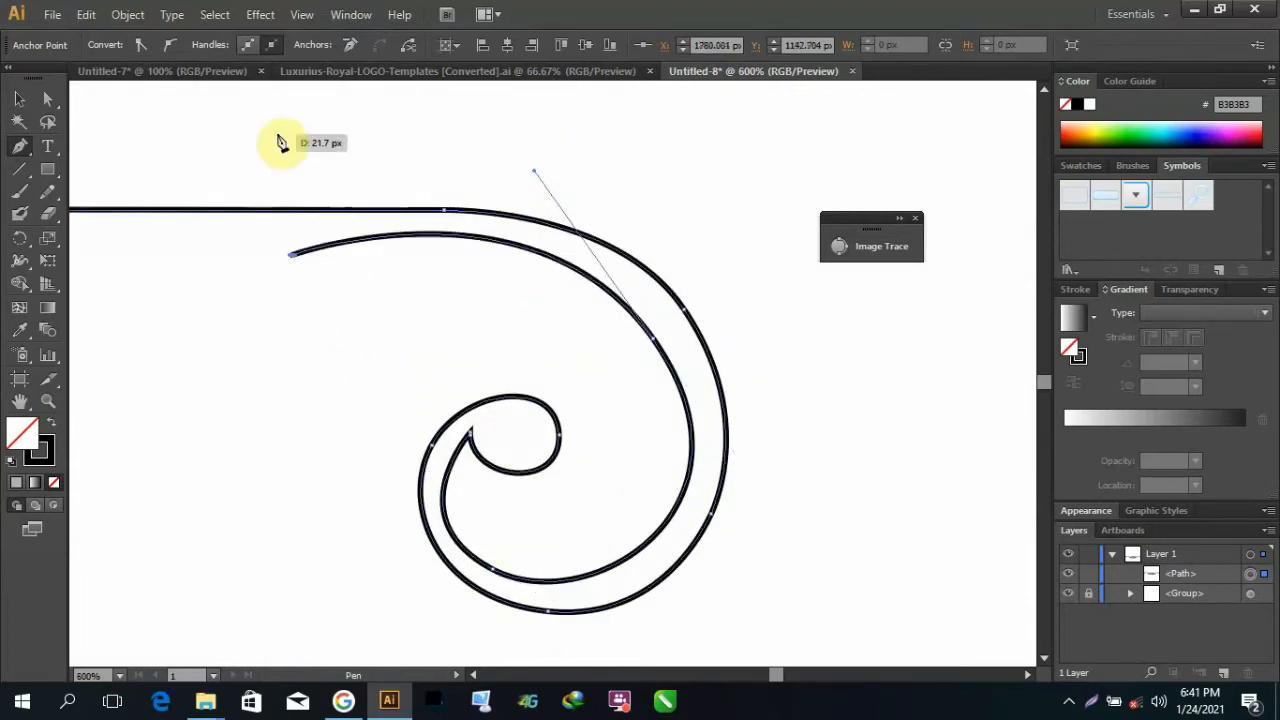
drag(281, 142, 548, 205)
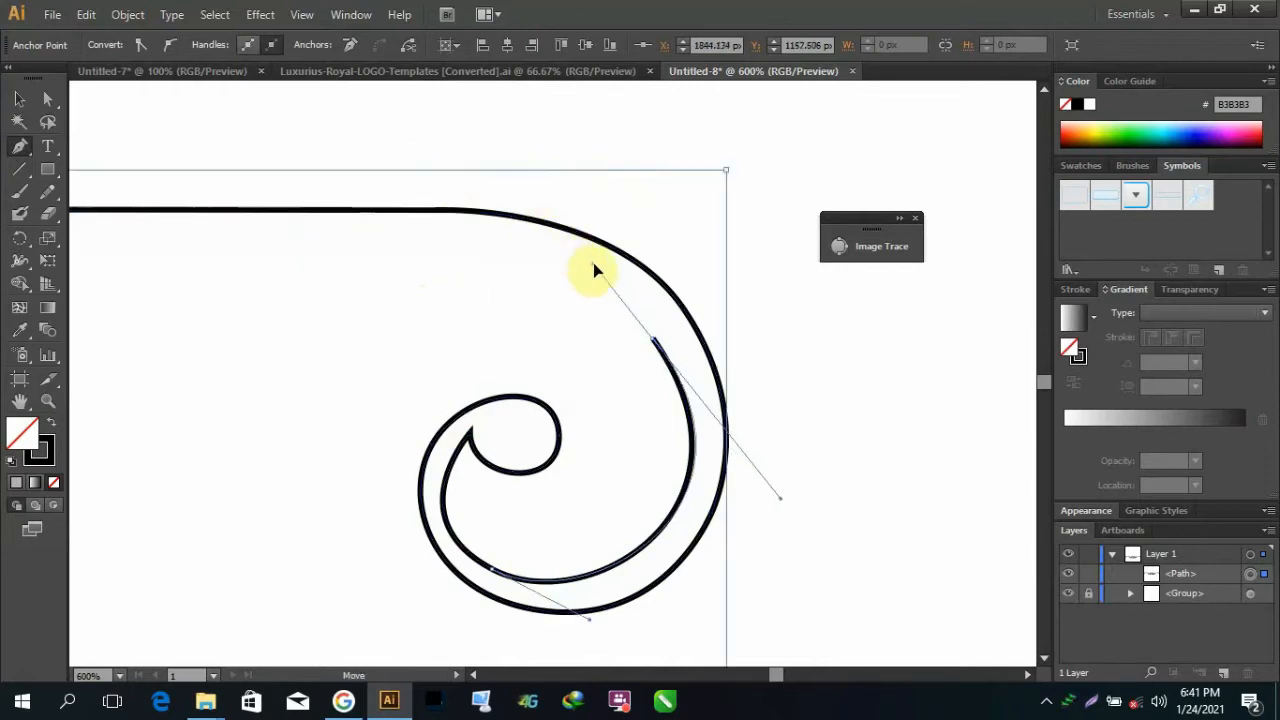
drag(594, 268, 594, 266)
Step: Join the hook's inner edge to a straight horizontal line running back left just below the upper line
scroll(477, 218, down, 6)
scroll(316, 212, up, 4)
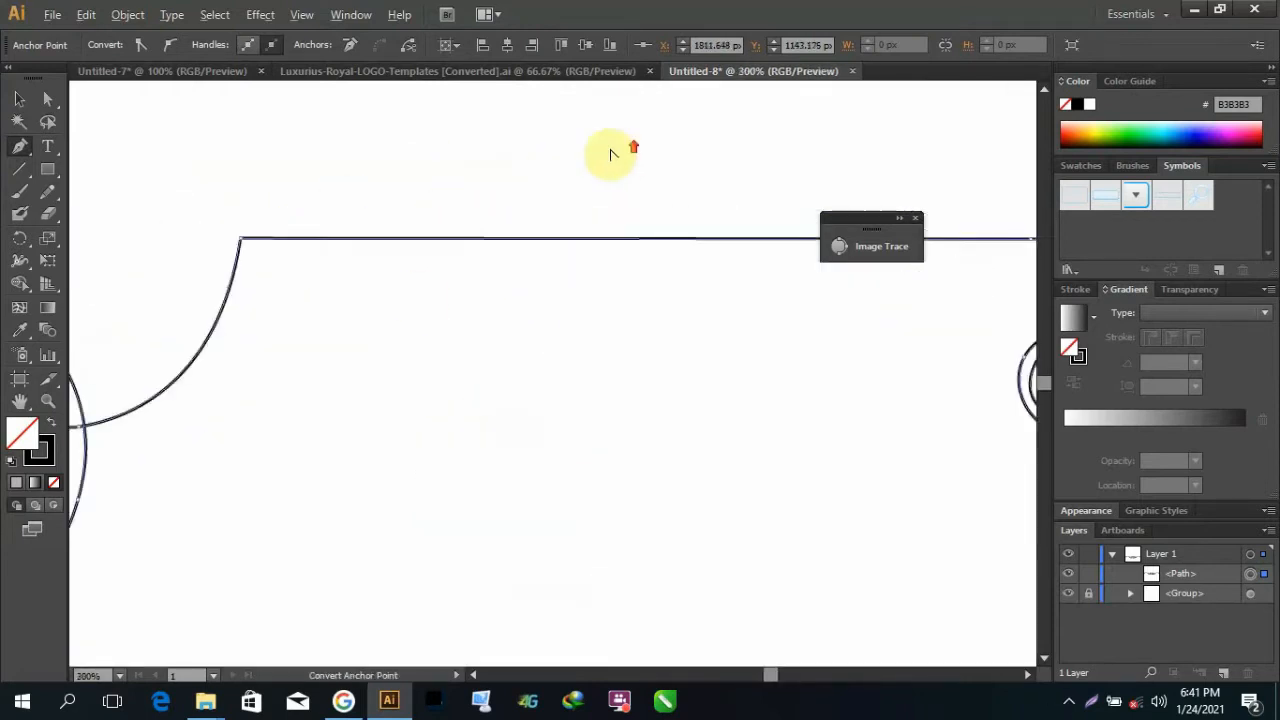
scroll(281, 275, up, 2)
shift+click(265, 254)
Step: Curve the second line down parallel to the rising stroke until it reaches the slanted oval loop's crossing
scroll(286, 265, down, 4)
scroll(226, 318, up, 4)
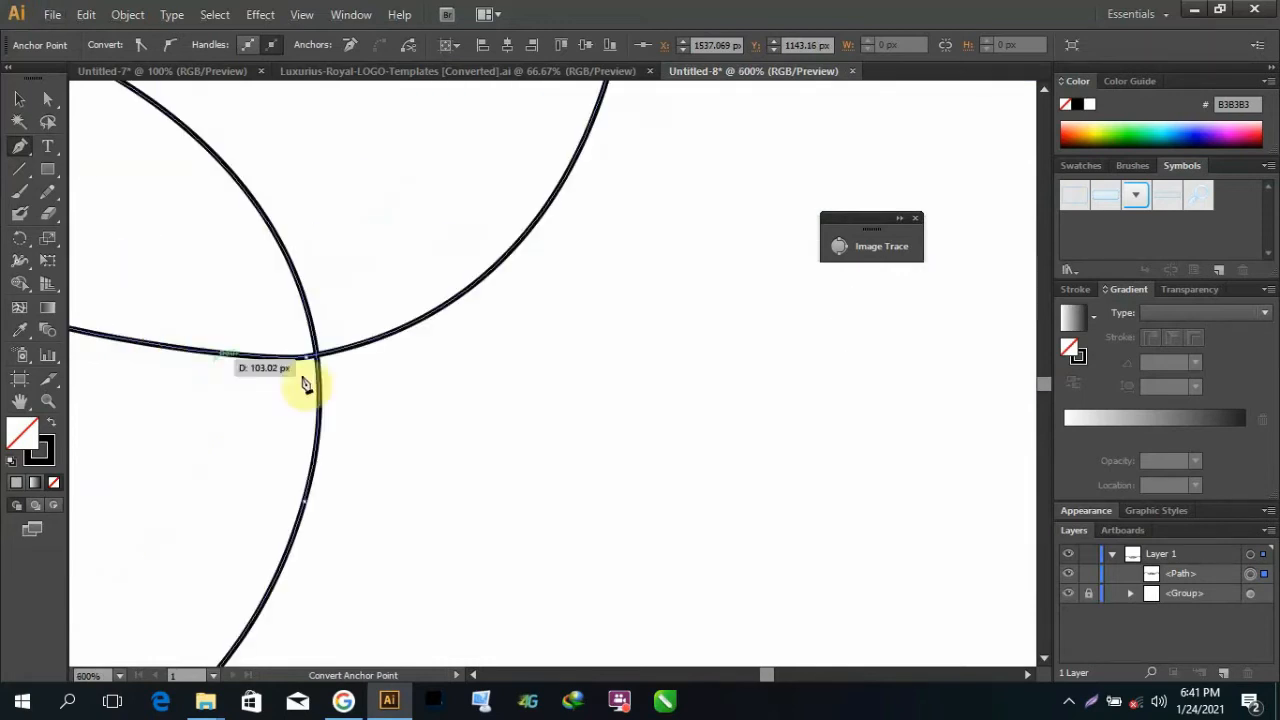
drag(333, 398, 187, 449)
scroll(221, 317, down, 4)
scroll(143, 275, up, 3)
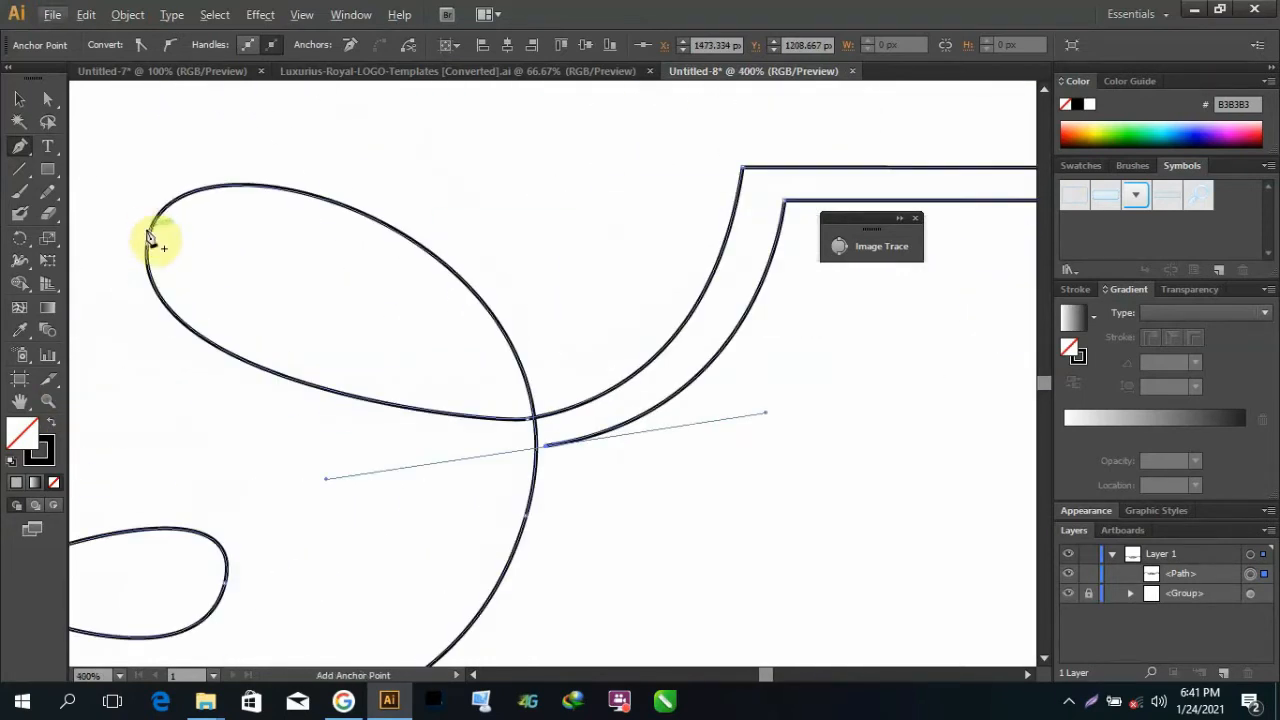
Step: Trace a second outline around the slanted oval loop, from below its crossing over the left end to the right side
drag(140, 258, 189, 163)
right_click(203, 186)
click(258, 197)
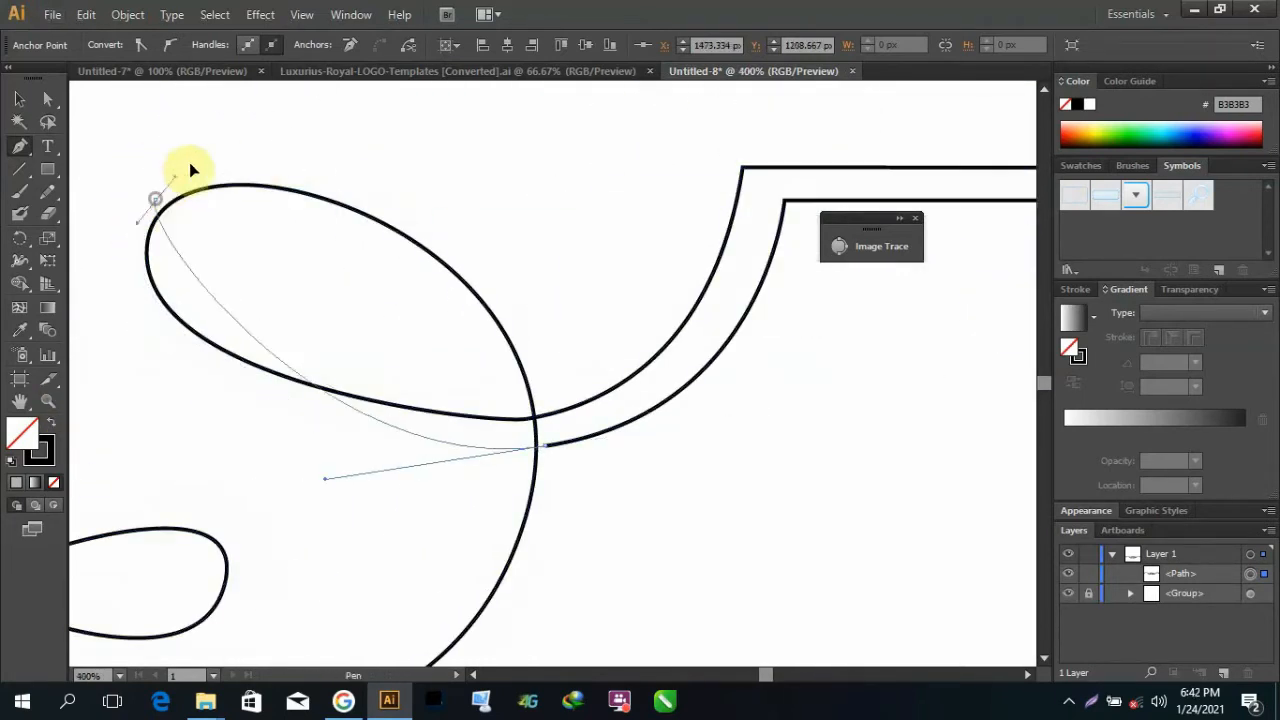
scroll(251, 460, down, 3)
scroll(266, 400, up, 3)
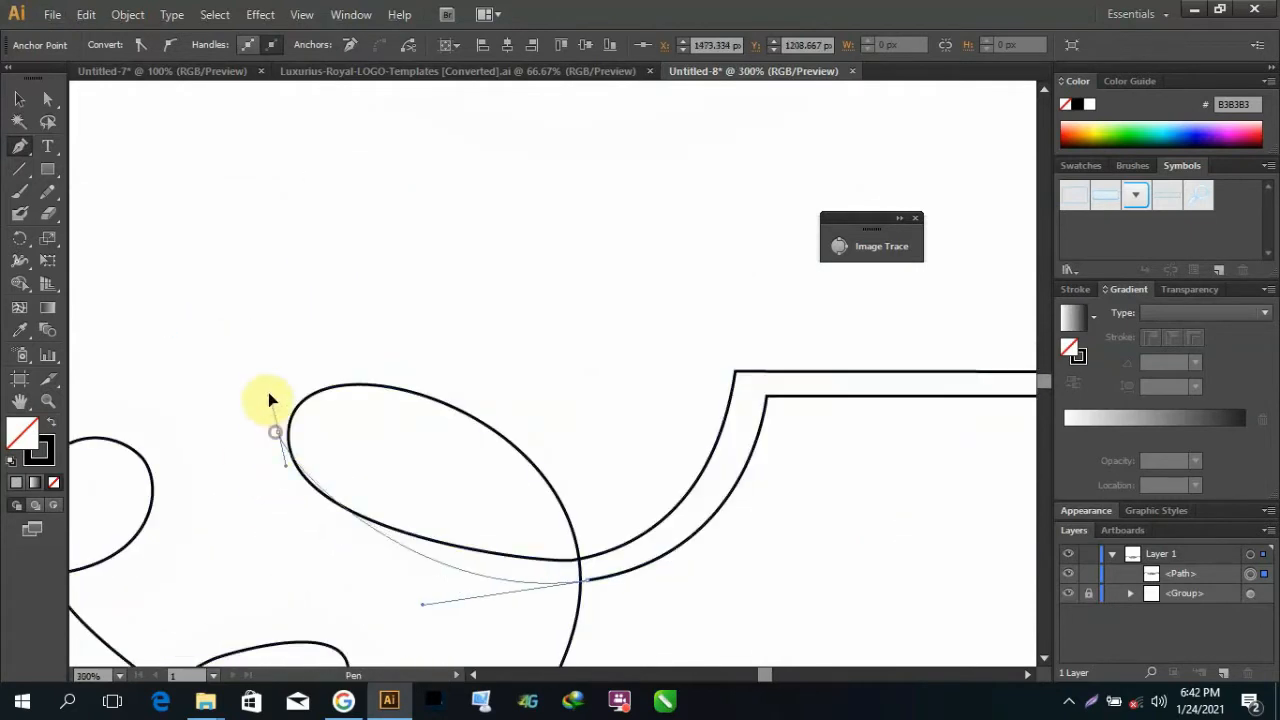
scroll(400, 582, down, 1)
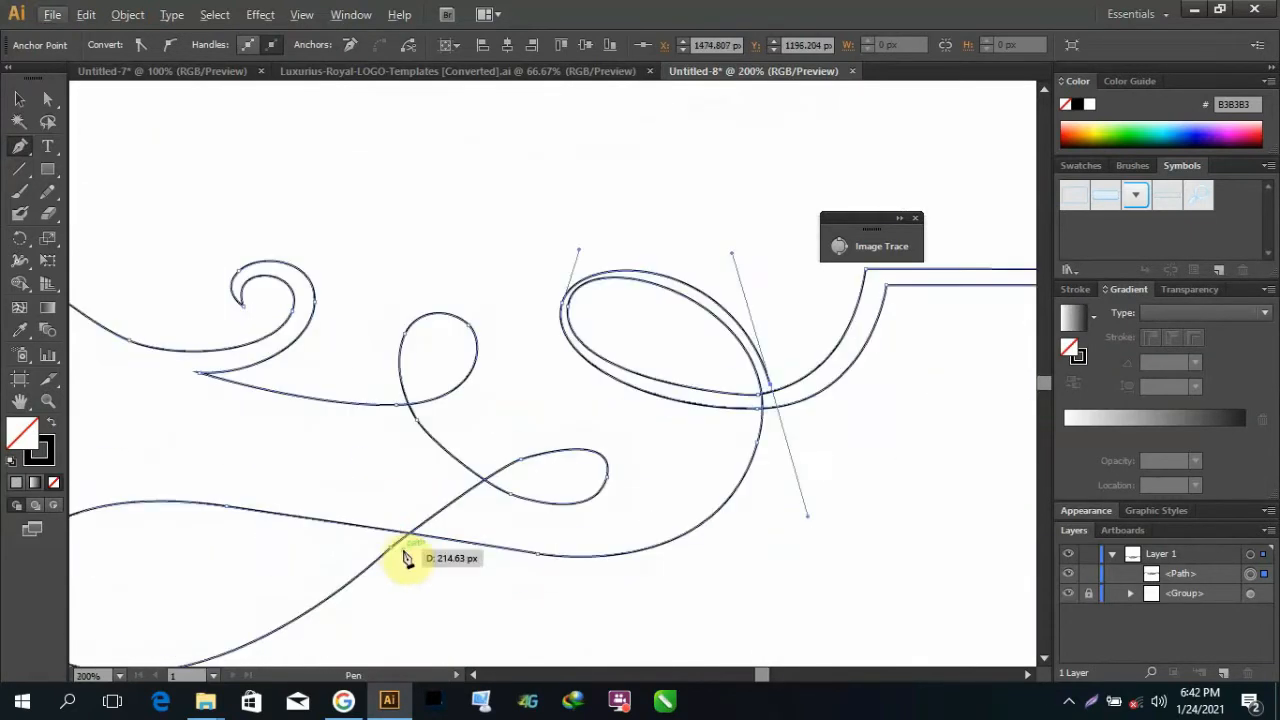
Step: Try to add an outer edge to the right arc and carry it left across the descending stroke
drag(603, 572, 547, 561)
scroll(765, 547, up, 1)
scroll(740, 550, down, 1)
scroll(360, 549, up, 1)
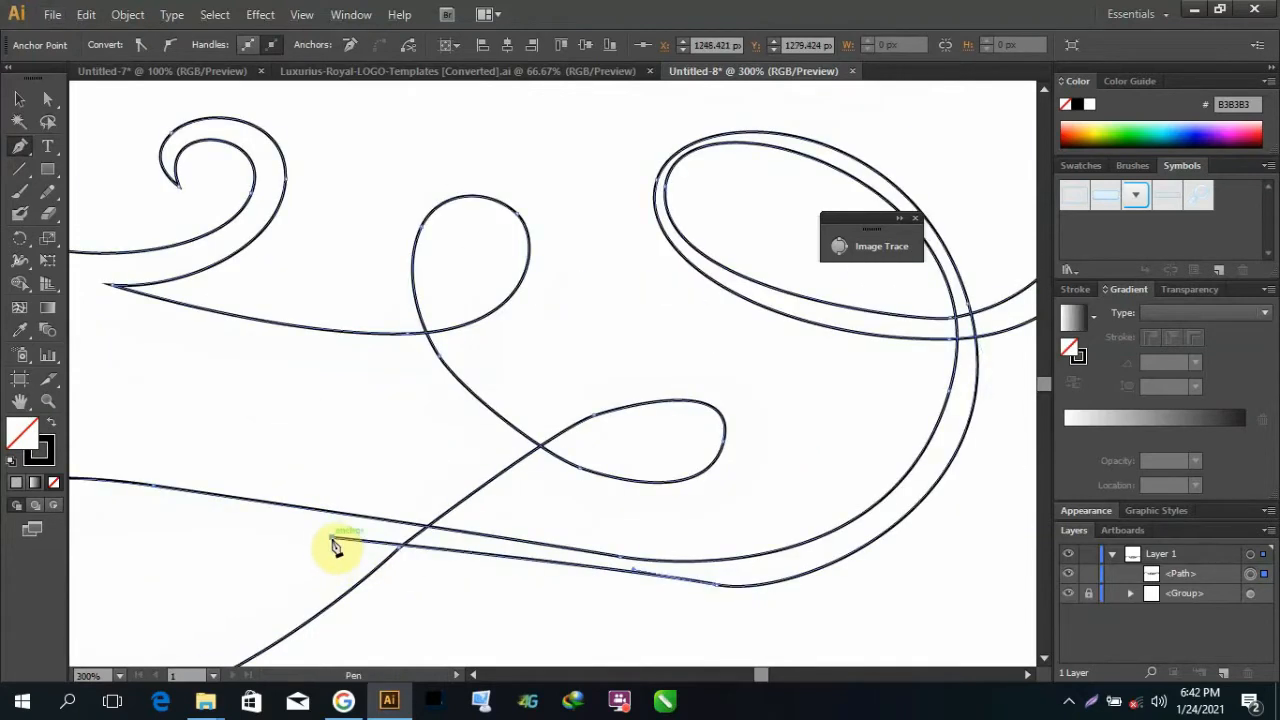
scroll(332, 540, down, 1)
key(ctrl+z)
right_click(380, 394)
click(437, 107)
drag(407, 549, 202, 501)
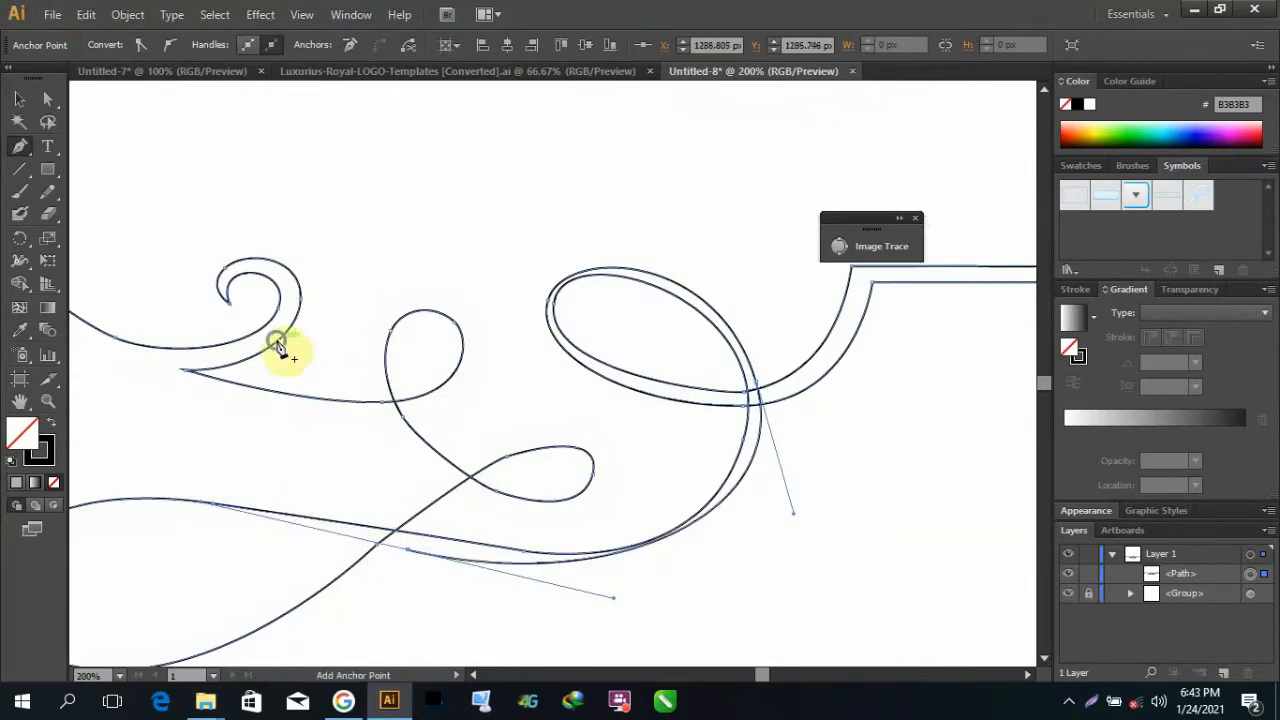
scroll(548, 568, up, 1)
Step: Try to redraw the right arc's outer edge and run it straight left into the large bottom loop
drag(608, 563, 524, 555)
scroll(459, 538, down, 3)
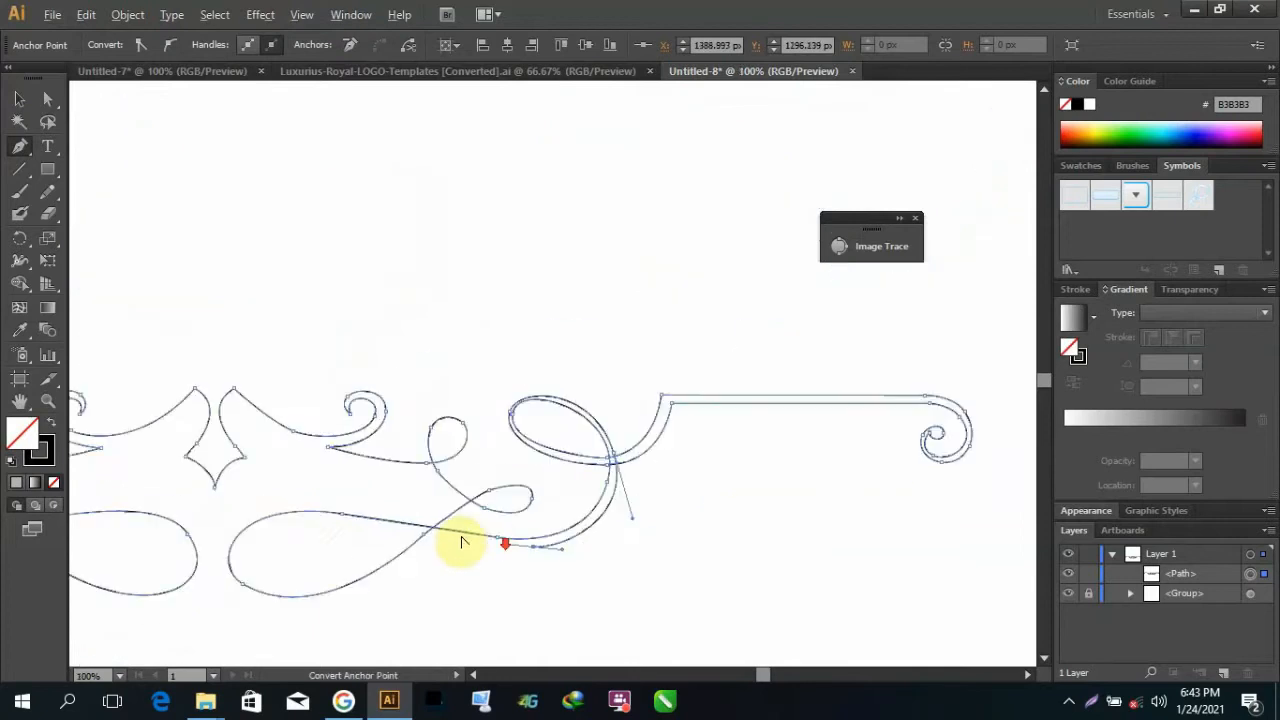
scroll(256, 520, up, 2)
drag(230, 530, 178, 568)
key(ctrl+z)
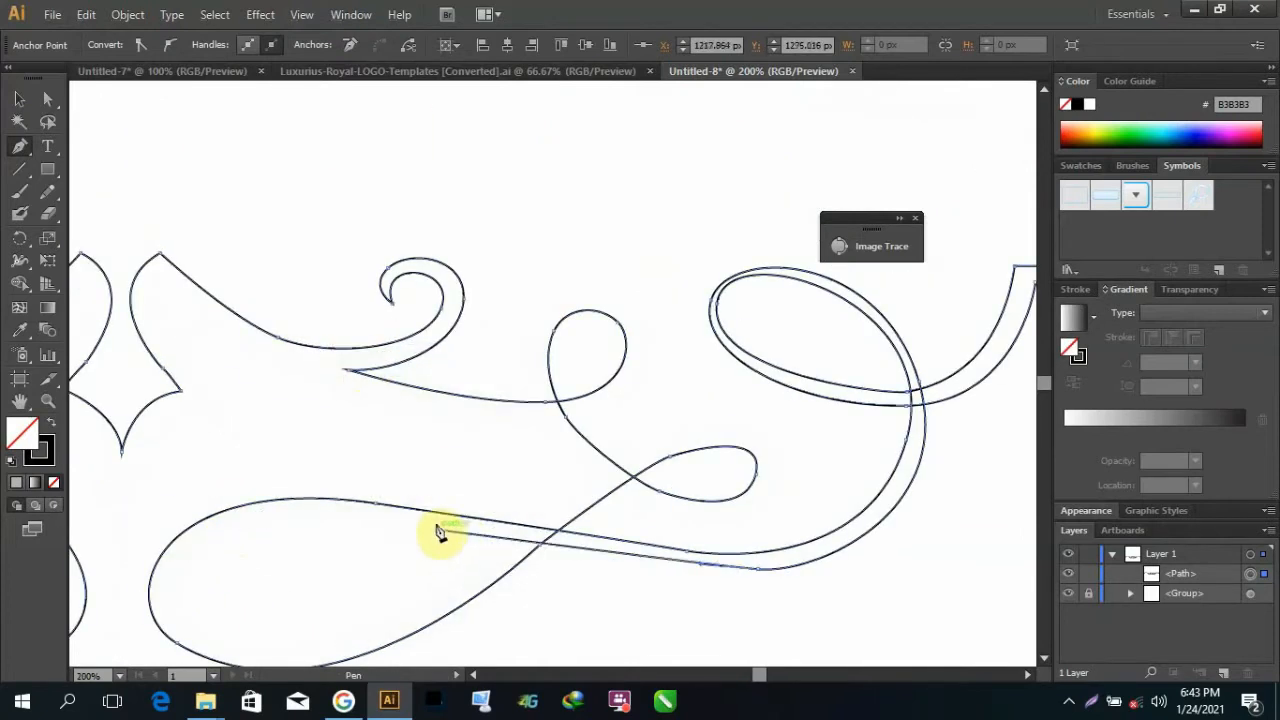
right_click(432, 424)
click(475, 118)
scroll(758, 567, up, 2)
drag(246, 524, 188, 477)
key(ctrl+z)
key(ctrl+z)
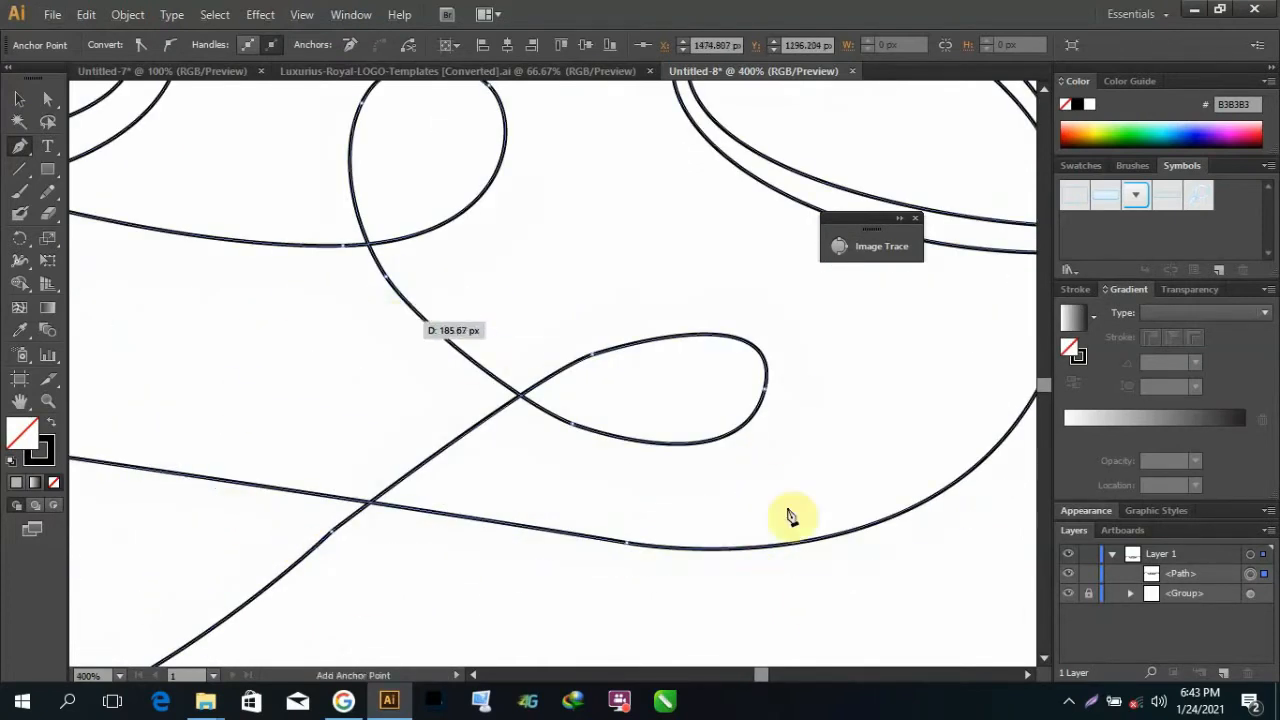
Step: Redraw the right arc's outer edge and carry it left across the rising stroke into the large bottom loop
scroll(823, 583, down, 2)
right_click(805, 355)
click(823, 366)
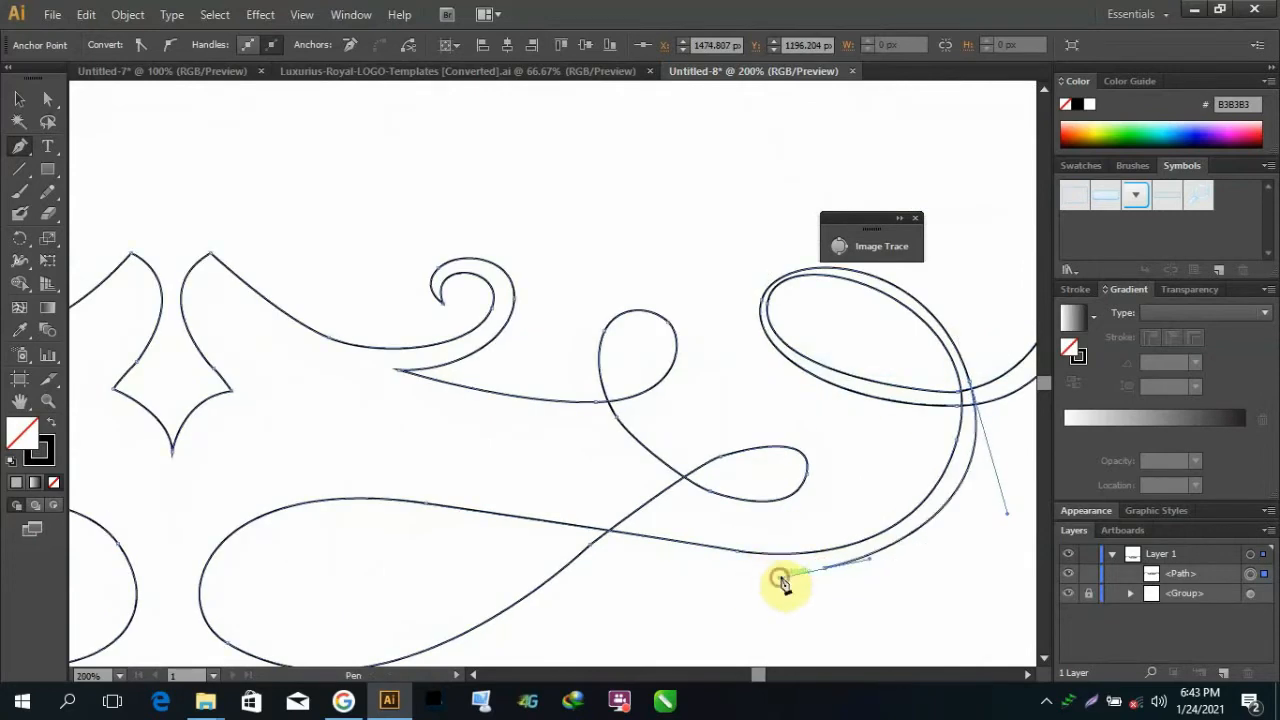
click(485, 532)
drag(414, 514, 415, 516)
Step: Curve the inner edge around the left end of the large bottom loop and back up alongside the rising stroke
scroll(414, 520, down, 1)
drag(290, 577, 103, 503)
right_click(360, 394)
click(414, 107)
right_click(305, 271)
drag(245, 507, 226, 559)
click(337, 285)
drag(637, 418, 643, 423)
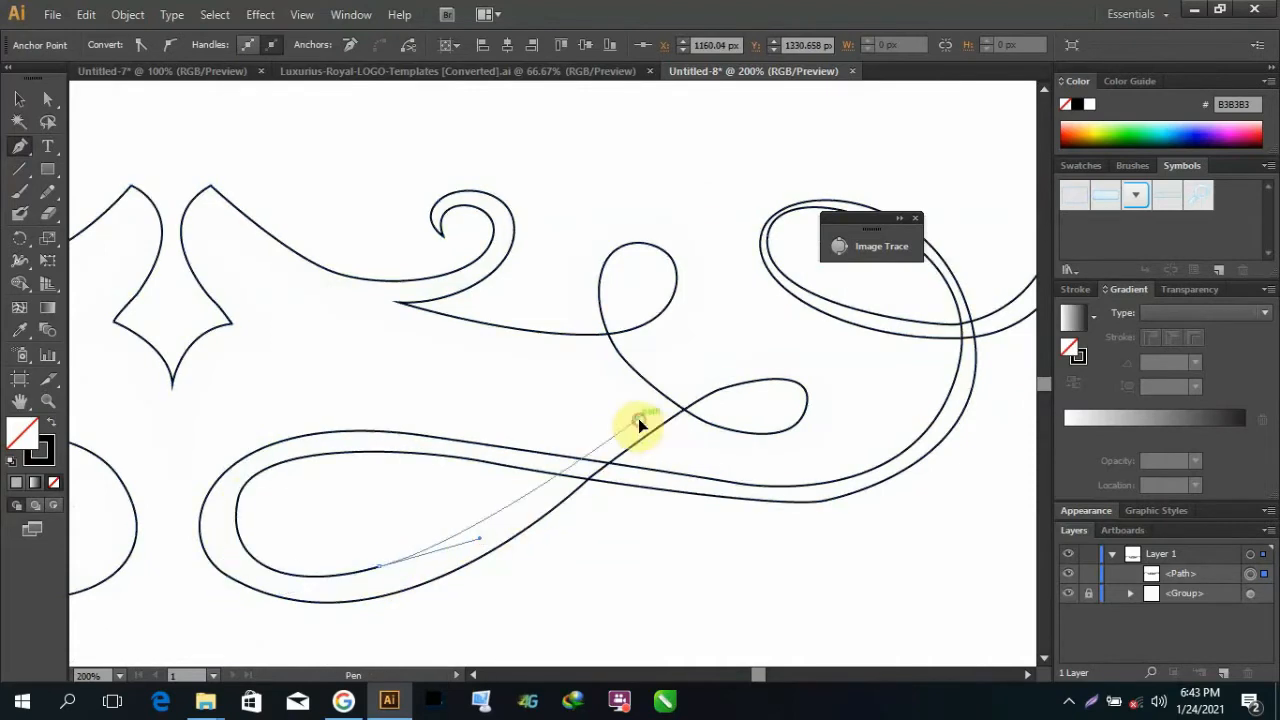
Step: Trace the outer edge of the small slanted loop around its right end and back beneath it to its crossing
drag(829, 379, 886, 455)
drag(701, 441, 635, 385)
right_click(670, 309)
click(705, 321)
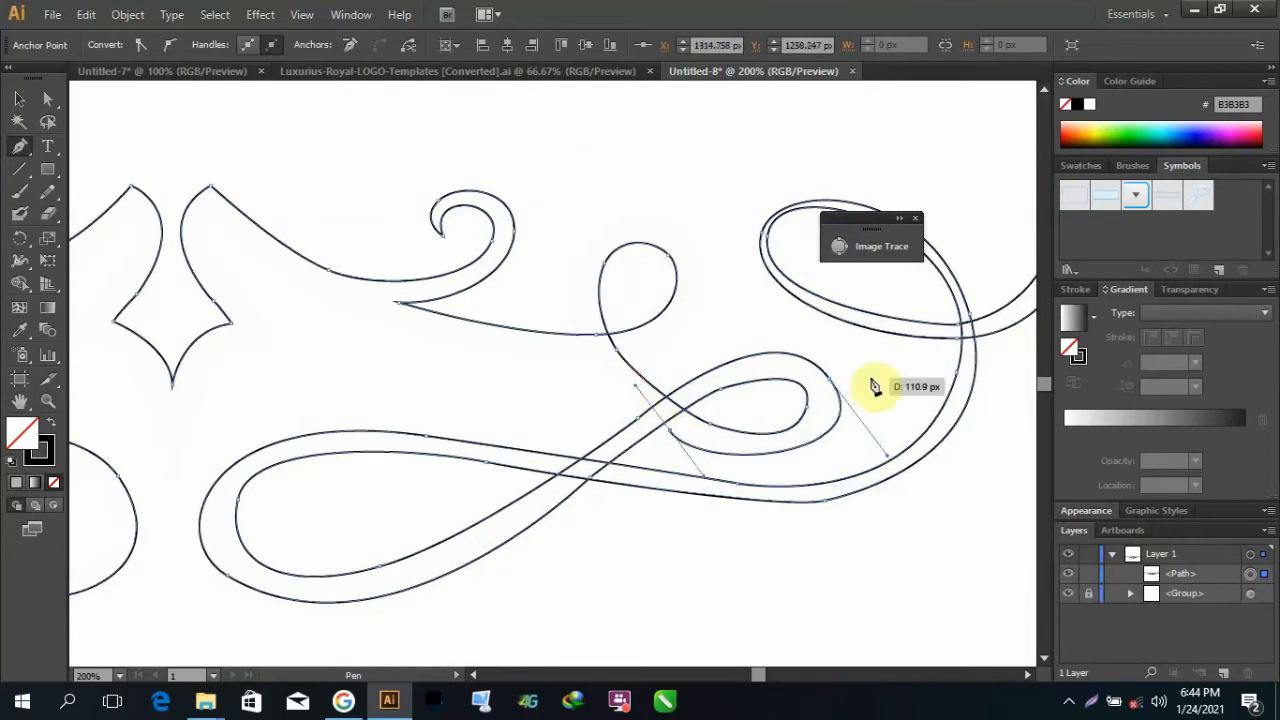
scroll(868, 370, up, 1)
right_click(605, 254)
click(645, 265)
drag(896, 500, 852, 447)
drag(601, 480, 425, 408)
Step: Try to carry the outer edge up the left side of the round loop and over its top
drag(428, 218, 444, 180)
scroll(515, 185, down, 1)
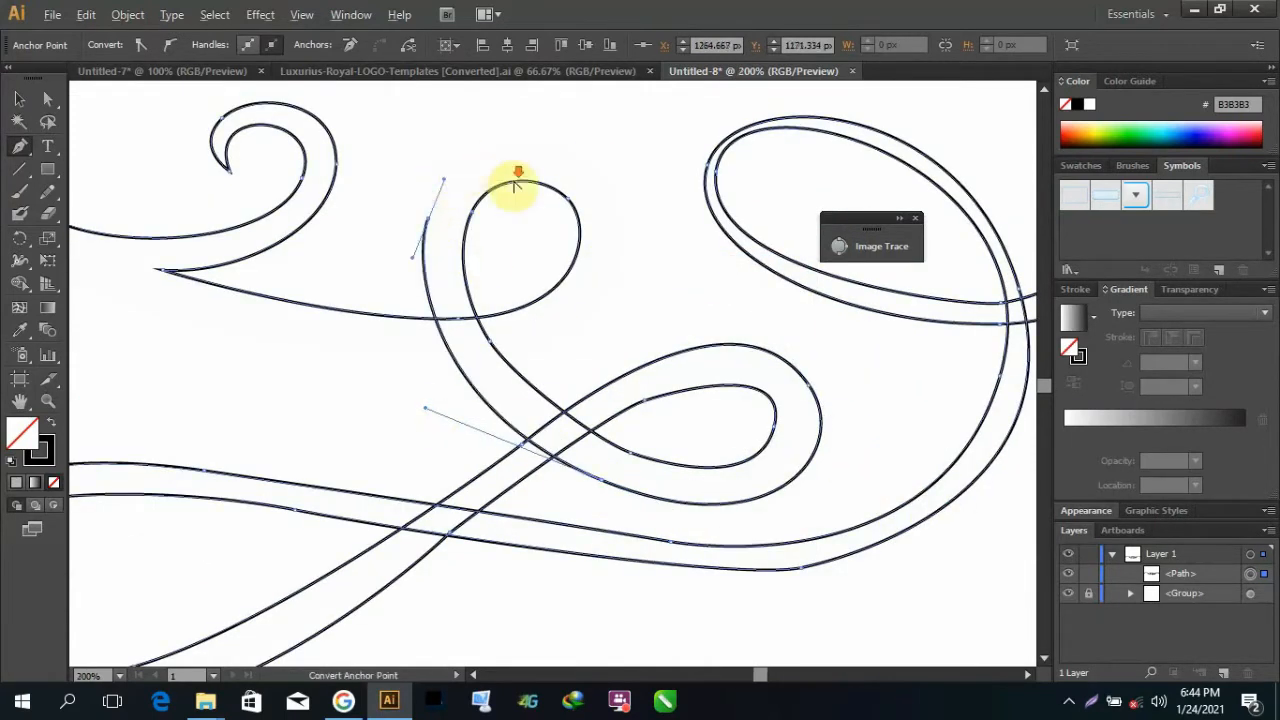
key(ctrl+z)
scroll(537, 147, up, 2)
drag(523, 235, 624, 271)
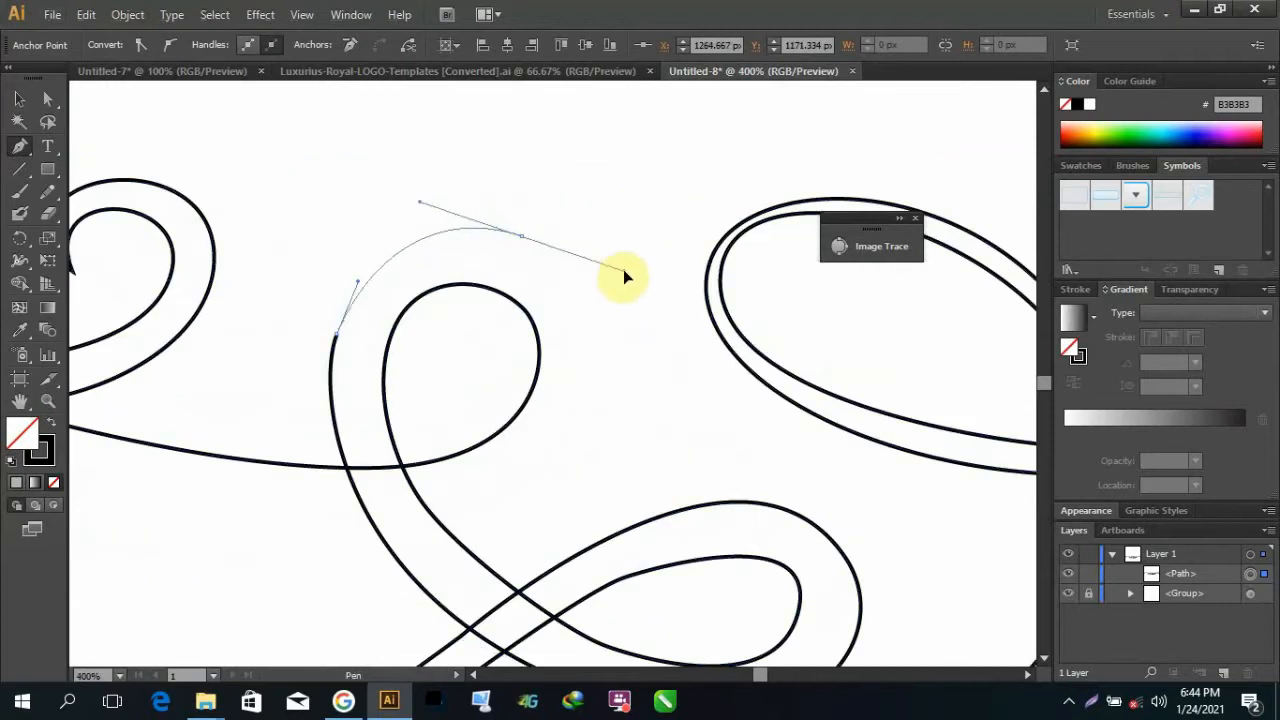
key(ctrl+z)
drag(425, 240, 466, 223)
key(ctrl+z)
key(ctrl+z)
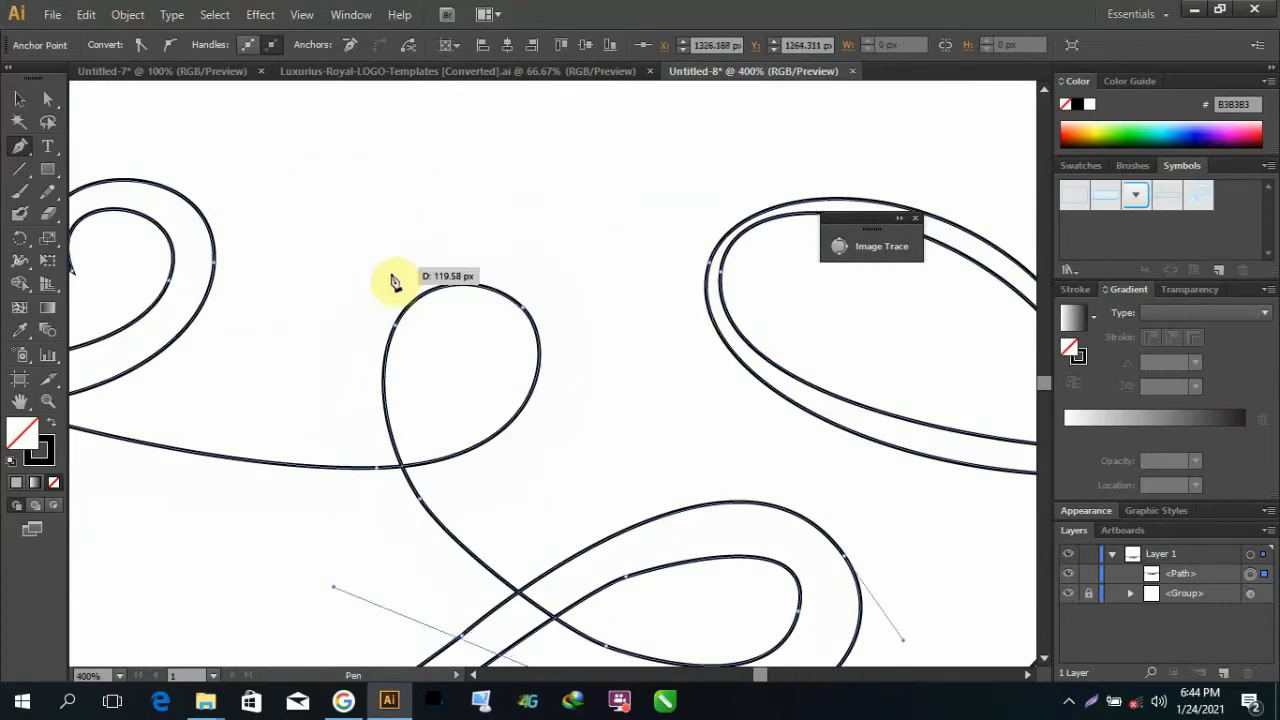
Step: Trace the outer edge of the round loop up its left side, over the top and down to its right side
drag(367, 272, 474, 198)
drag(596, 357, 597, 380)
drag(600, 453, 600, 452)
scroll(540, 451, down, 2)
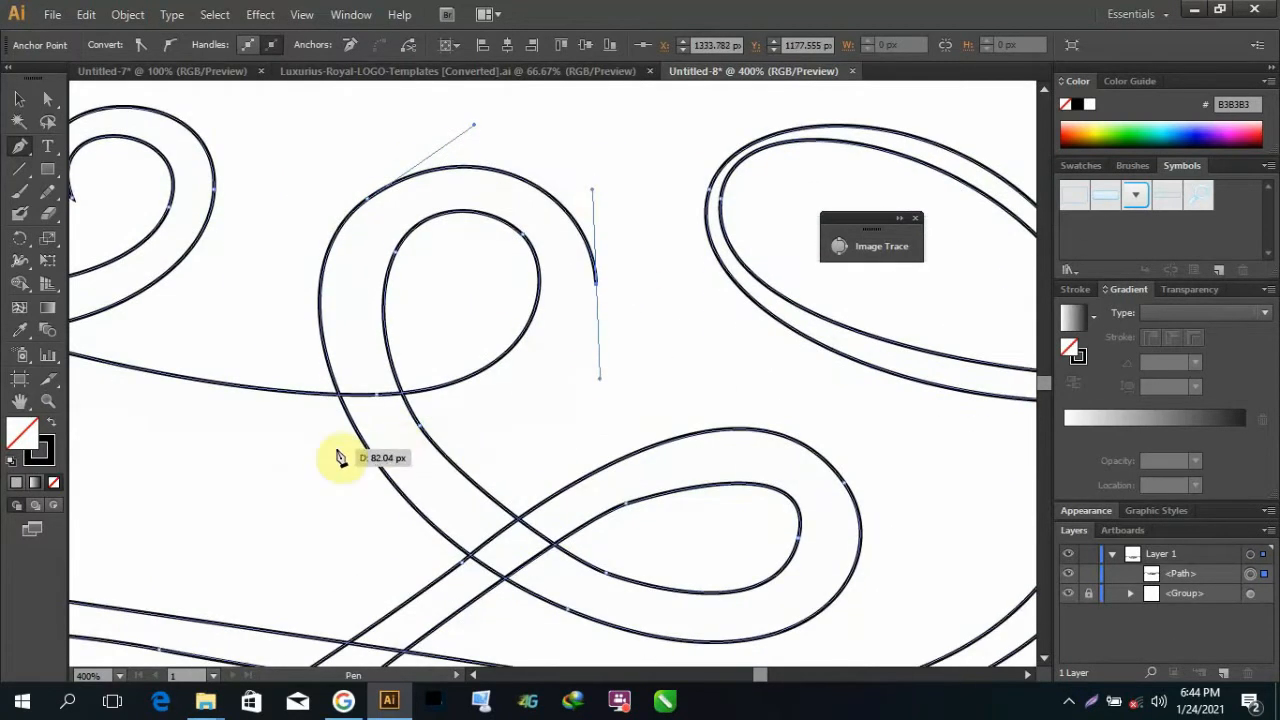
Step: Try to carry the round loop's outer edge left beneath the sharp-tipped stroke towards the right central peak
drag(338, 444, 180, 424)
scroll(248, 371, down, 3)
scroll(248, 371, down, 1)
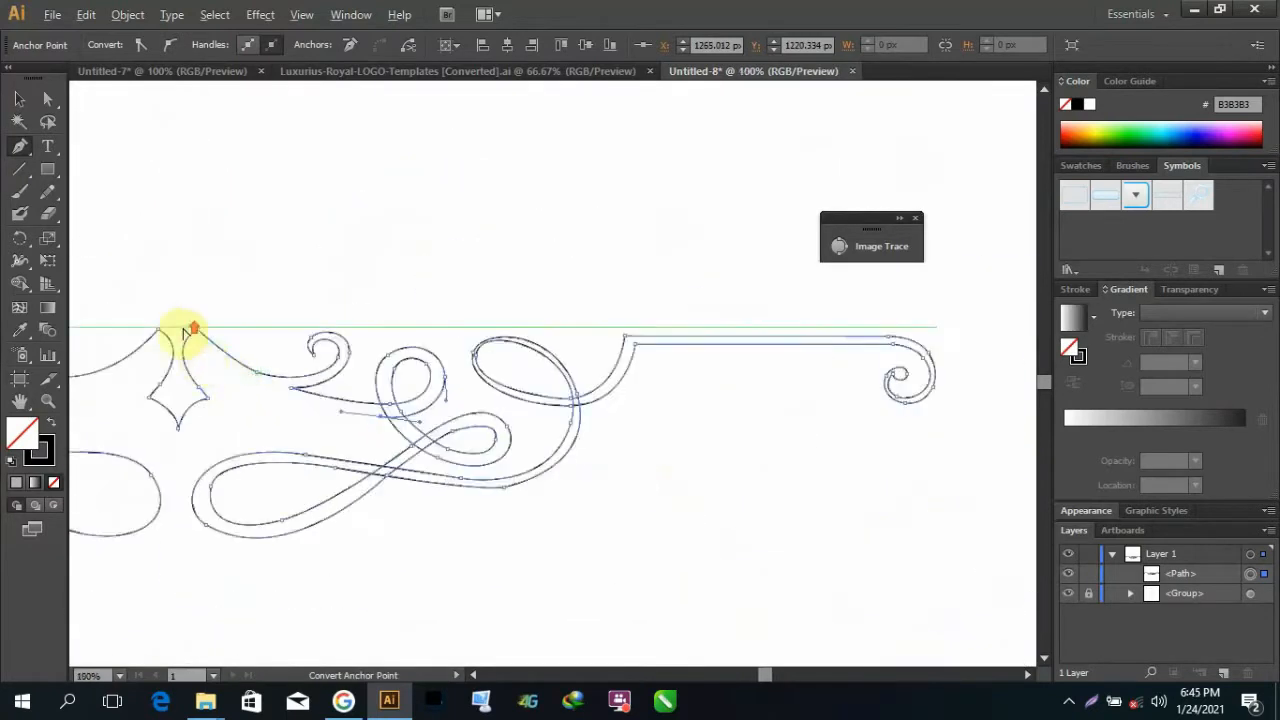
scroll(187, 324, up, 3)
drag(236, 393, 217, 203)
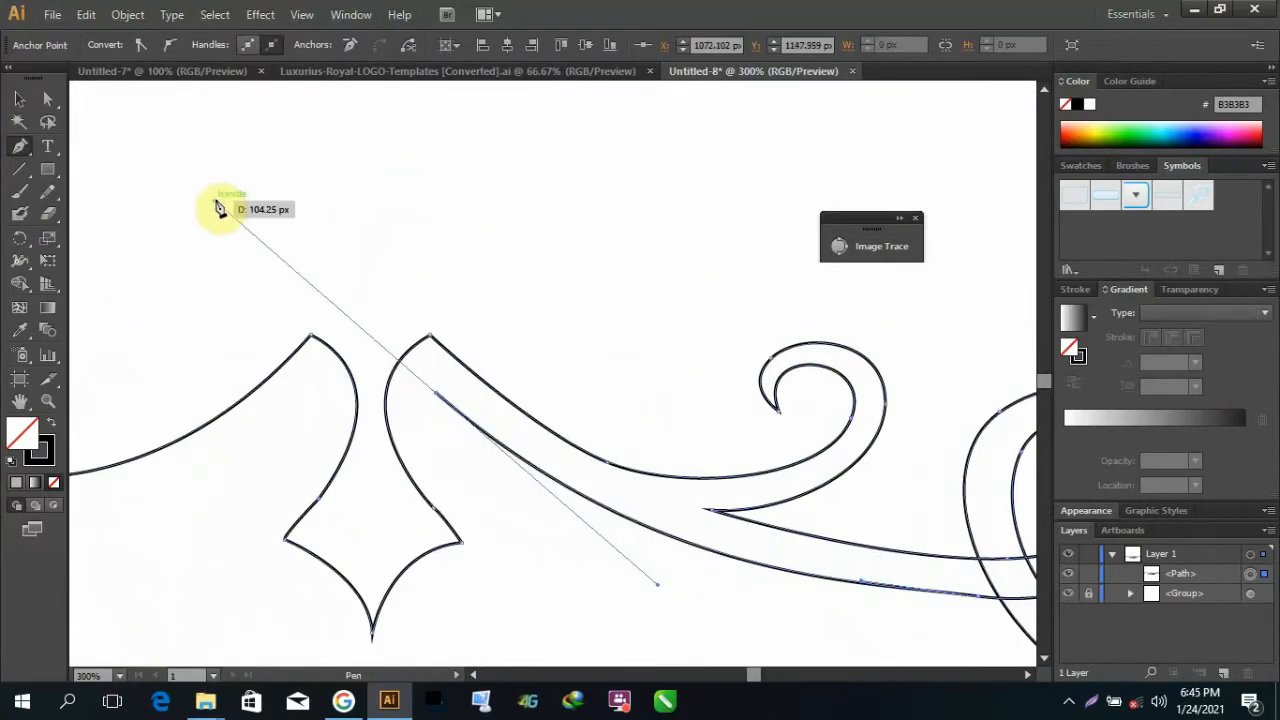
scroll(560, 340, down, 3)
scroll(640, 355, up, 3)
right_click(399, 214)
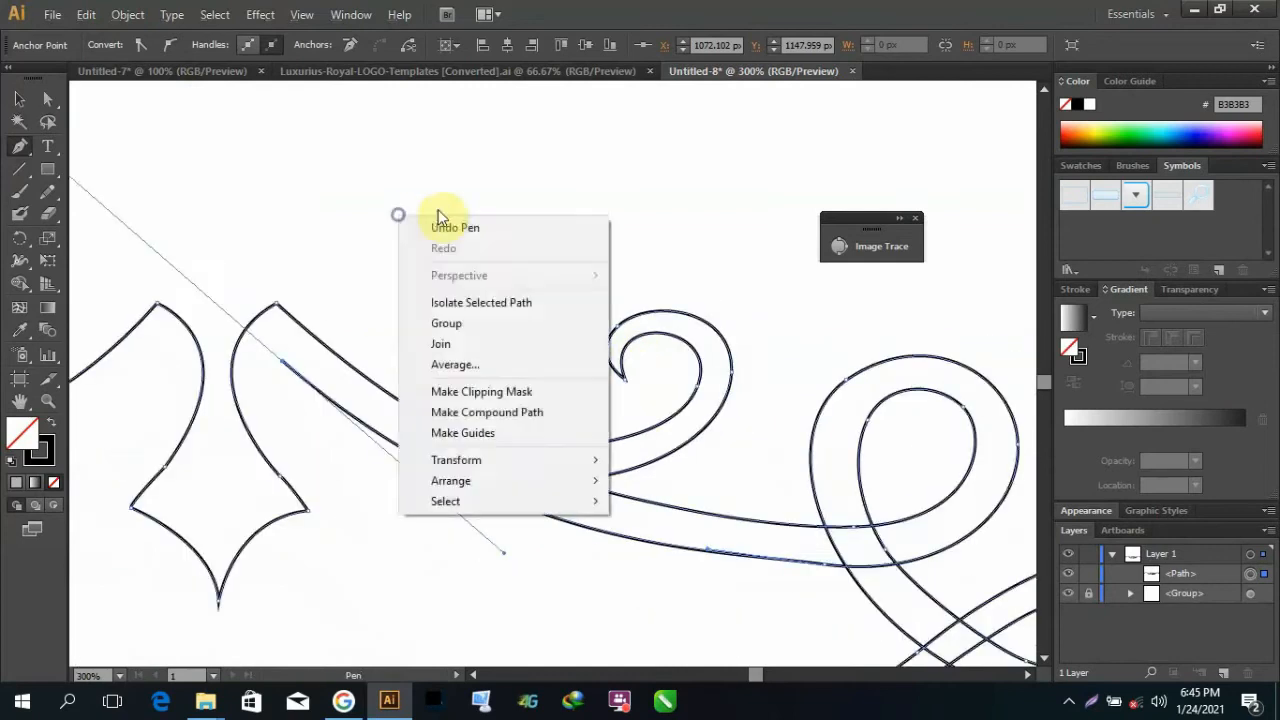
click(442, 223)
key(ctrl+z)
drag(450, 483, 232, 300)
scroll(345, 245, down, 3)
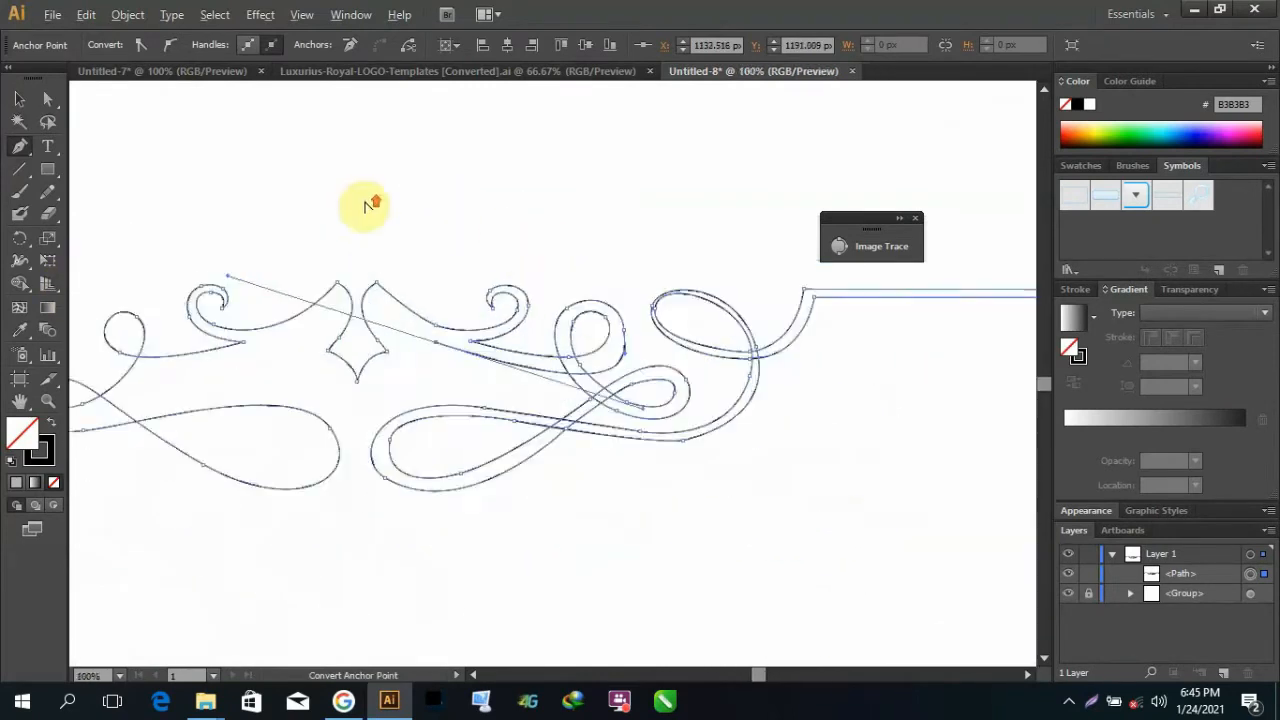
scroll(370, 204, up, 2)
key(ctrl+z)
Step: Draw the lower edge from the round loop left beneath the sharp-tipped stroke and up to a point inside the right central peak
drag(615, 519, 386, 469)
click(393, 395)
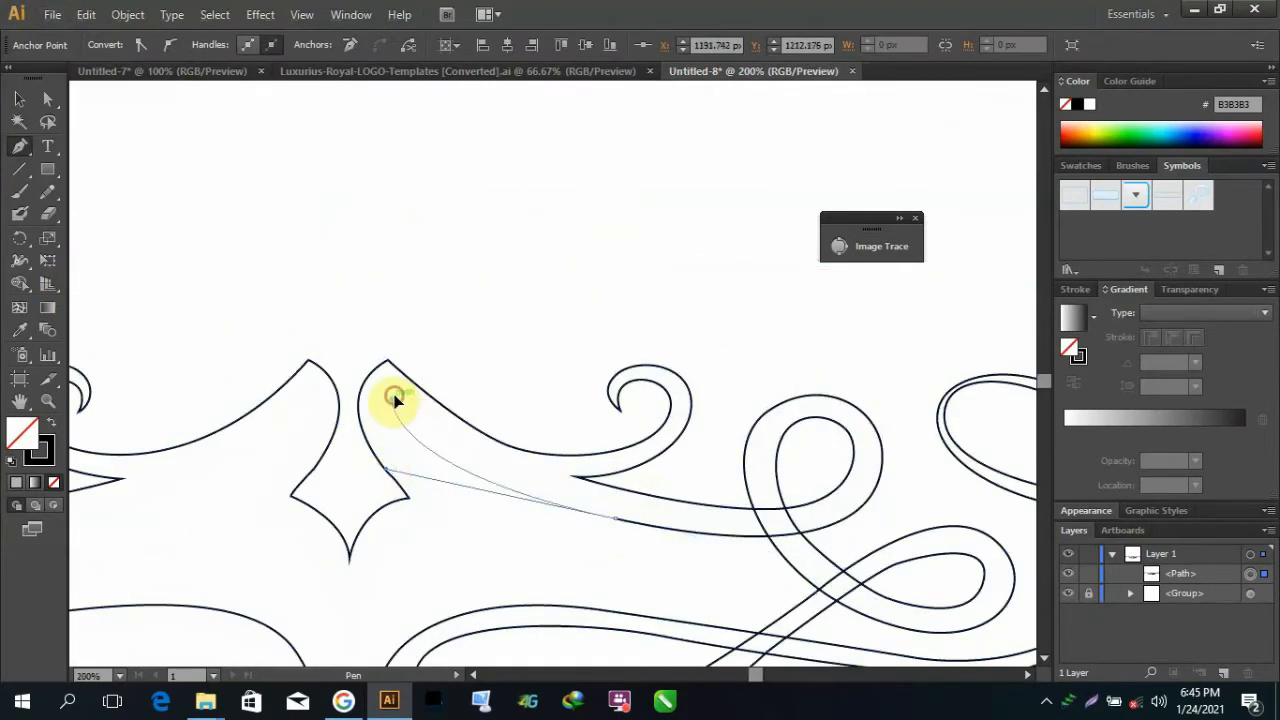
scroll(436, 391, up, 2)
right_click(407, 300)
click(415, 311)
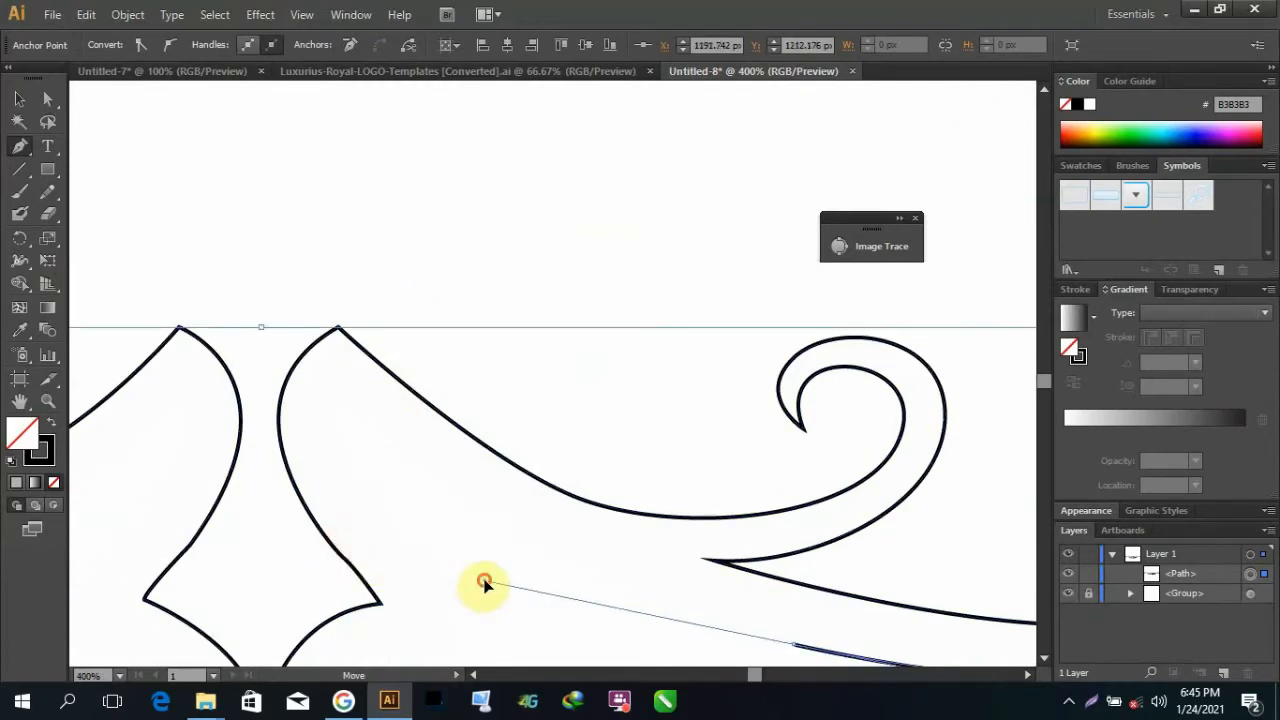
scroll(486, 586, down, 2)
scroll(424, 478, up, 5)
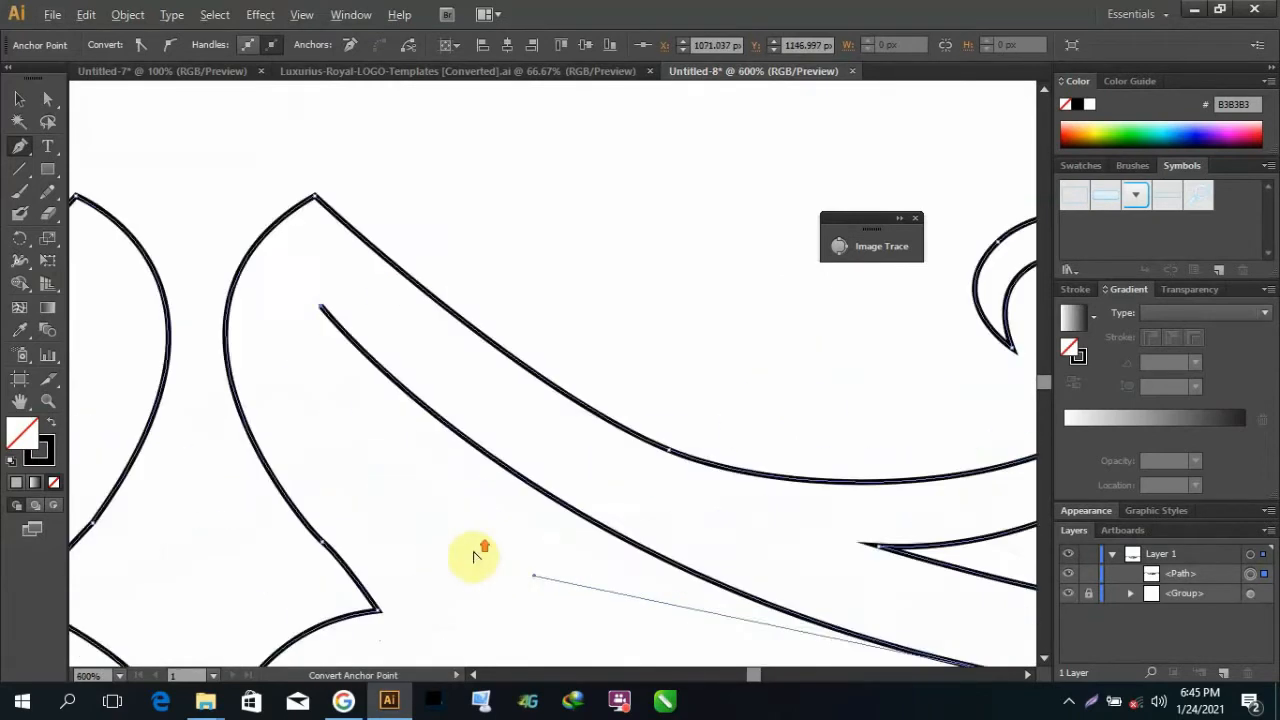
Step: Run the outline down from the inner peak, parallel to the diamond's right flank, to a corner beside its right point
drag(360, 447, 460, 571)
scroll(452, 578, down, 5)
scroll(460, 600, up, 3)
drag(463, 628, 429, 559)
scroll(460, 462, down, 3)
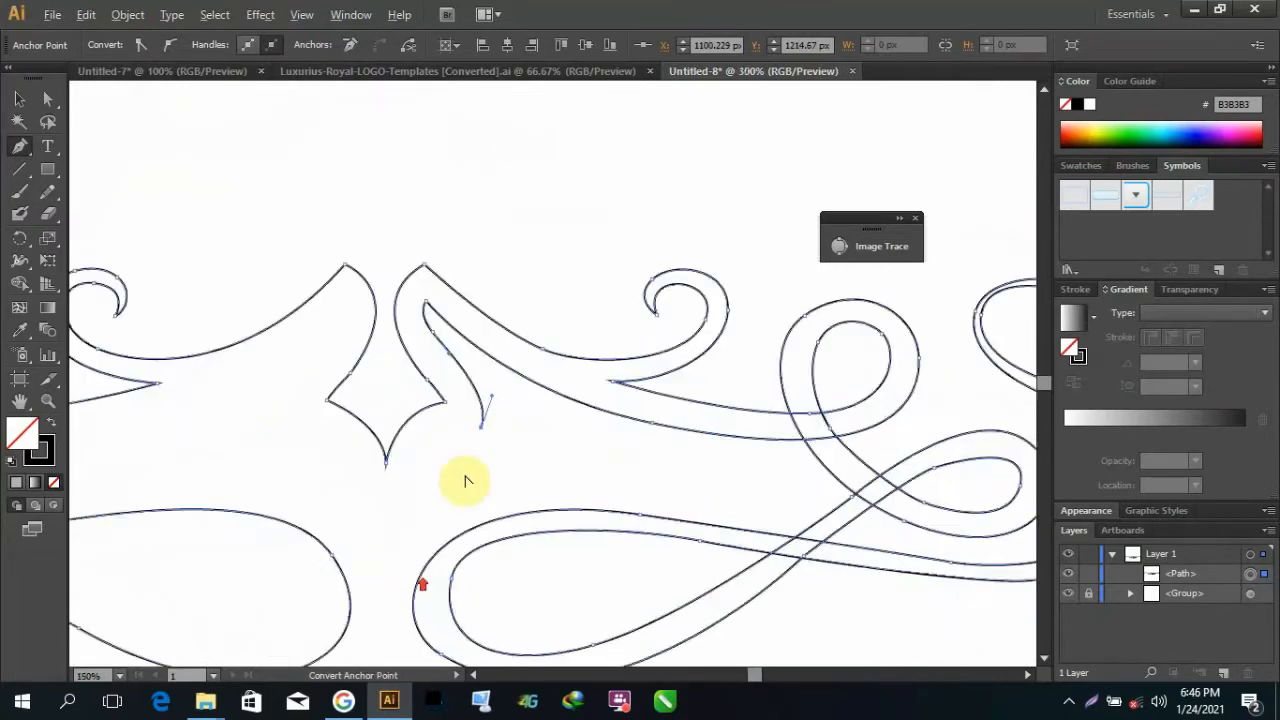
Step: Curve the outline down to a sharp tip well below the diamond and back up along its lower left side
scroll(466, 480, up, 5)
scroll(258, 490, down, 5)
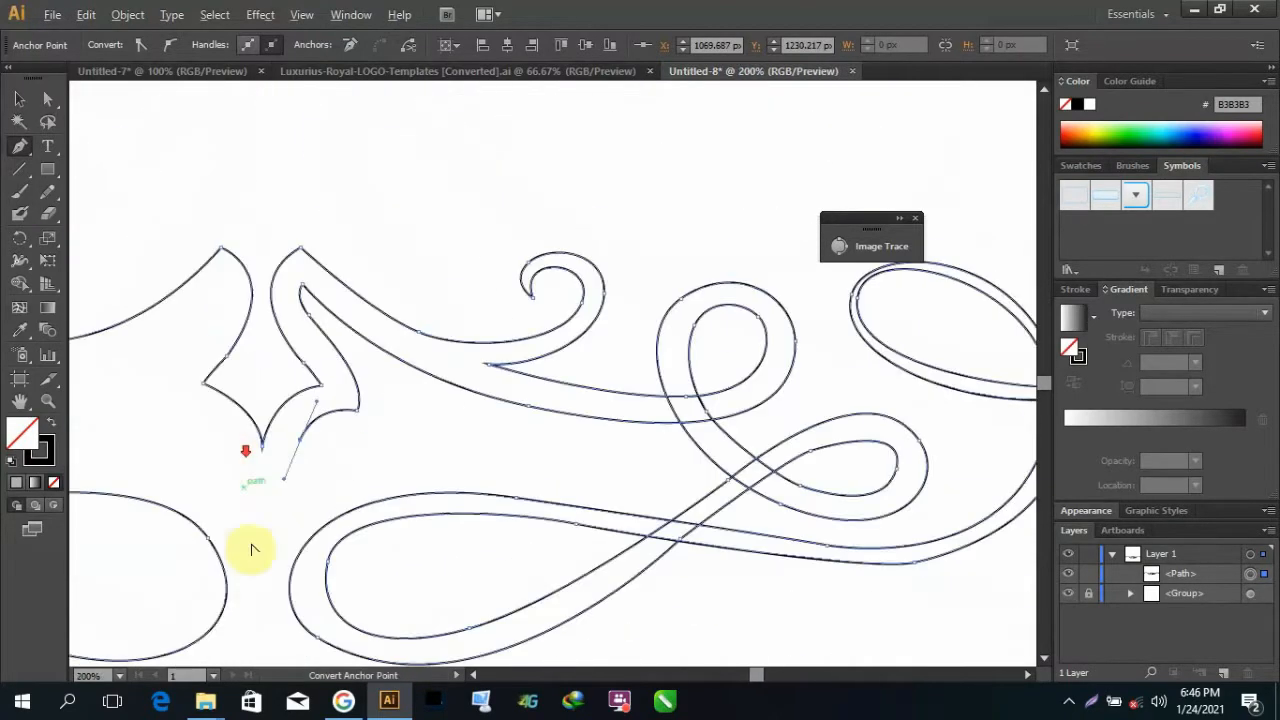
scroll(285, 600, up, 4)
scroll(309, 406, down, 3)
scroll(277, 500, up, 3)
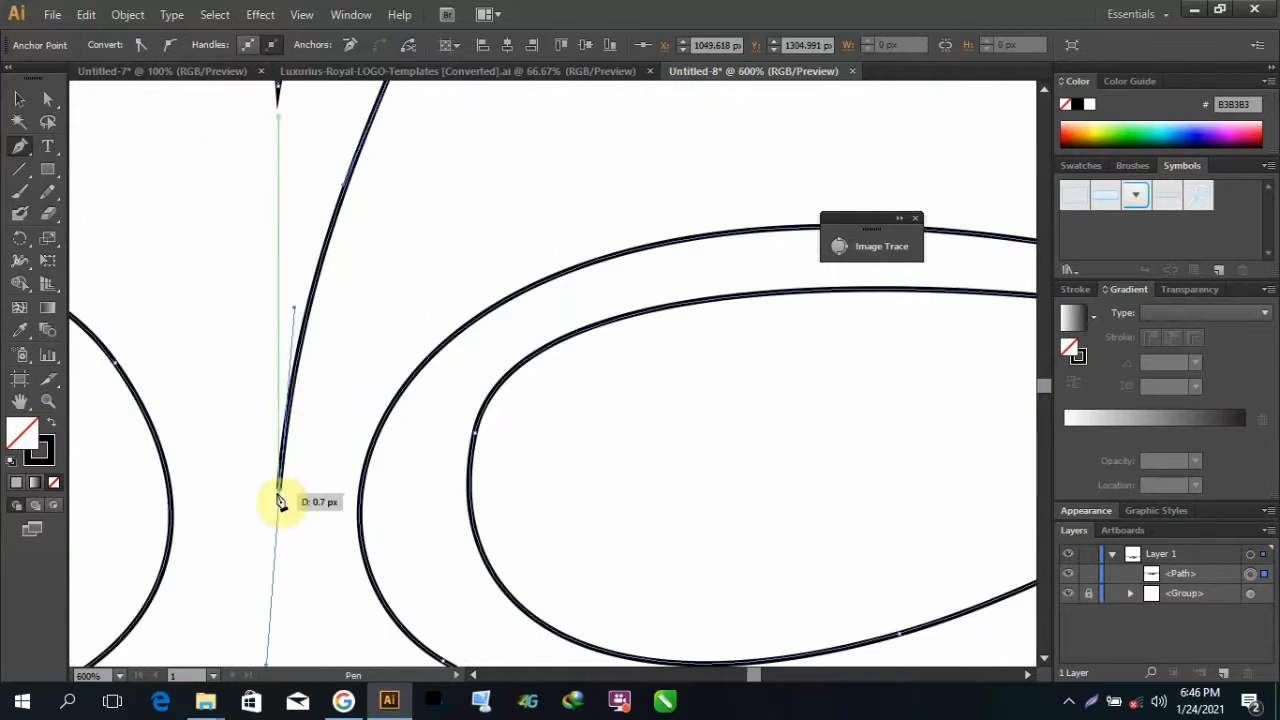
scroll(223, 394, down, 2)
scroll(248, 386, up, 3)
Step: Shorten the direction handle and shape a rounded corner beside the diamond's left point
click(231, 450)
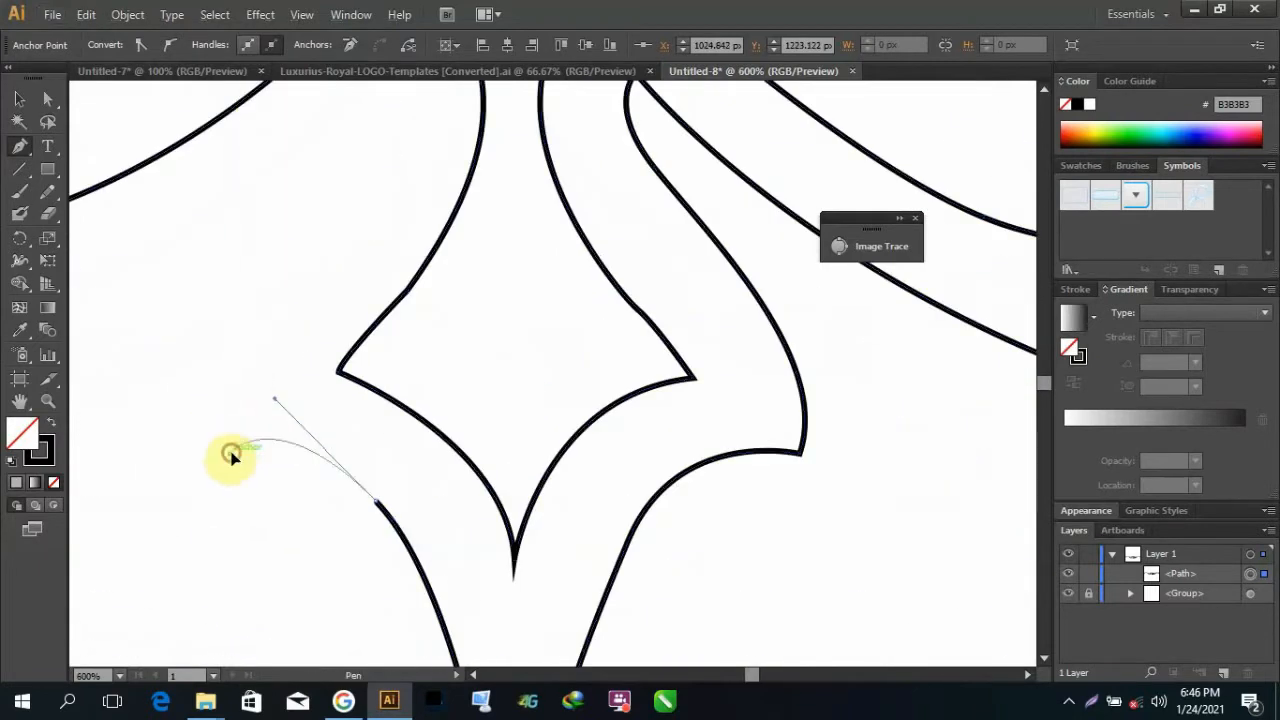
right_click(281, 327)
click(318, 340)
drag(278, 401, 300, 428)
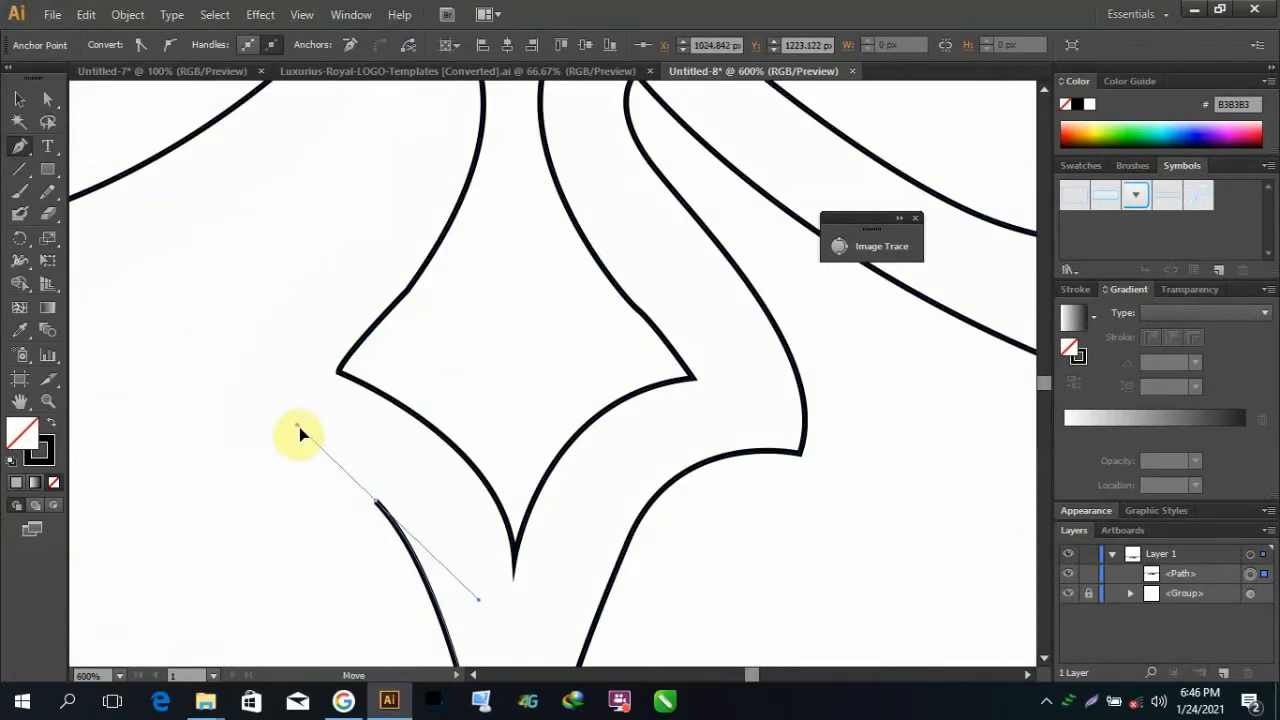
click(235, 460)
drag(225, 385, 258, 327)
Step: Bring the outline up parallel to the diamond's left flank to a tip inside the left central peak
scroll(306, 292, down, 3)
scroll(310, 260, up, 3)
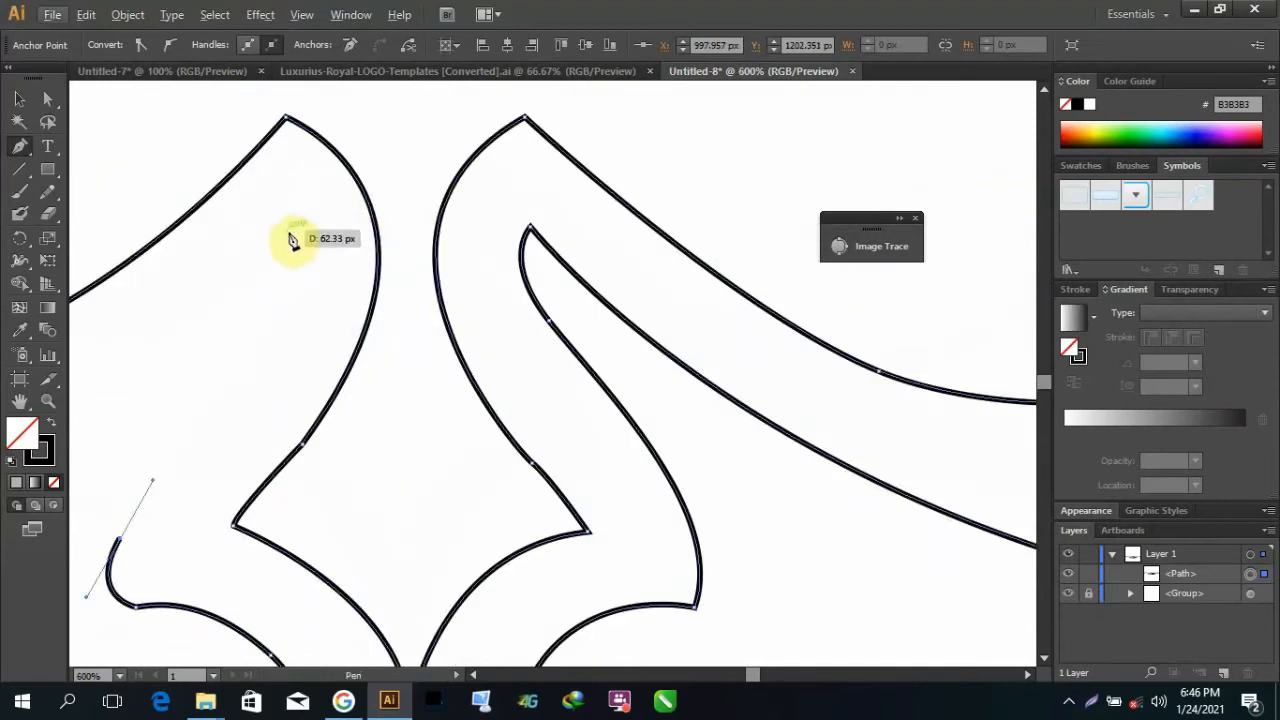
drag(289, 228, 241, 166)
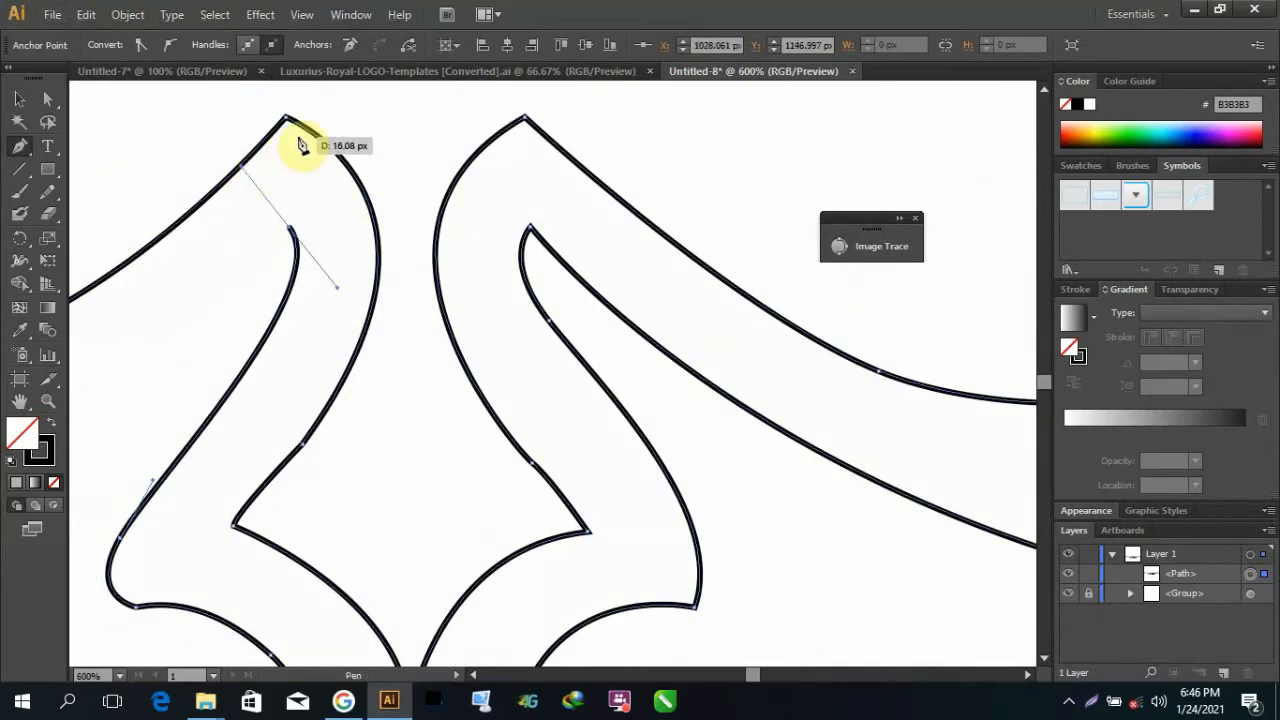
scroll(300, 150, down, 6)
scroll(406, 223, up, 6)
Step: Try to carry the outline from the left peak beneath the left sharp-tipped stroke and around the round loop
scroll(427, 540, down, 4)
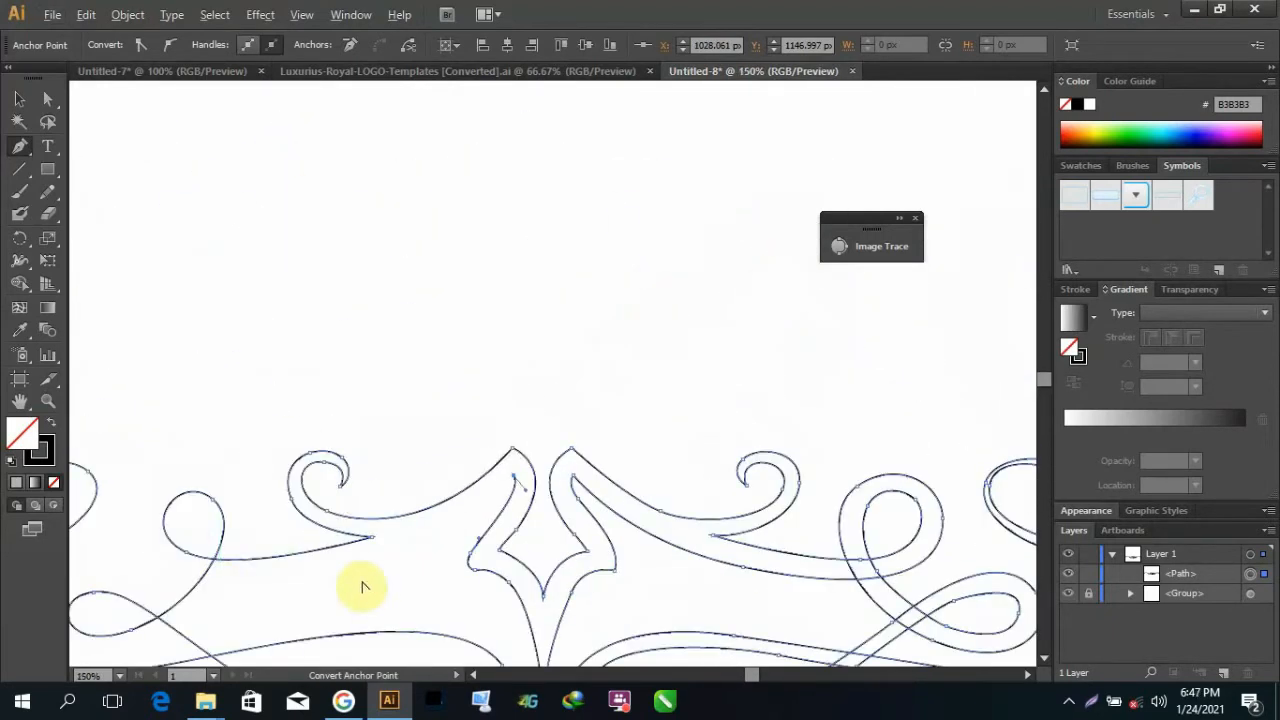
scroll(363, 584, up, 4)
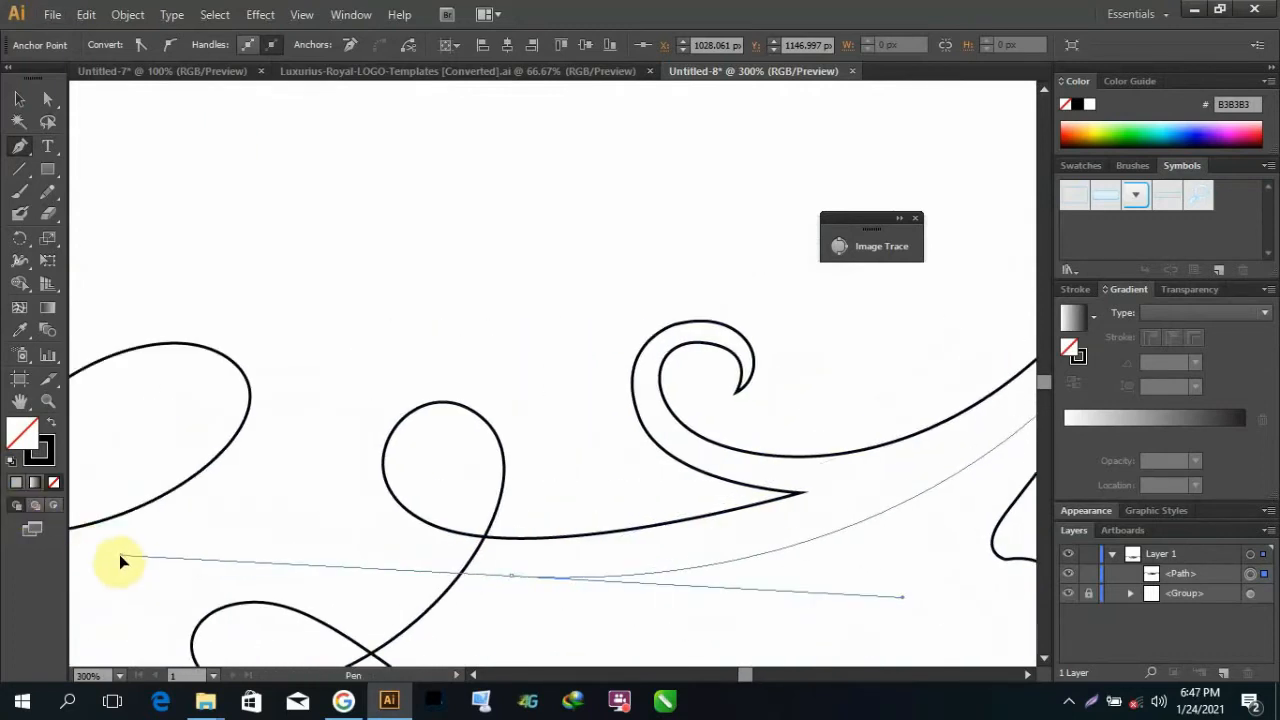
drag(119, 556, 124, 565)
click(361, 401)
key(ctrl+z)
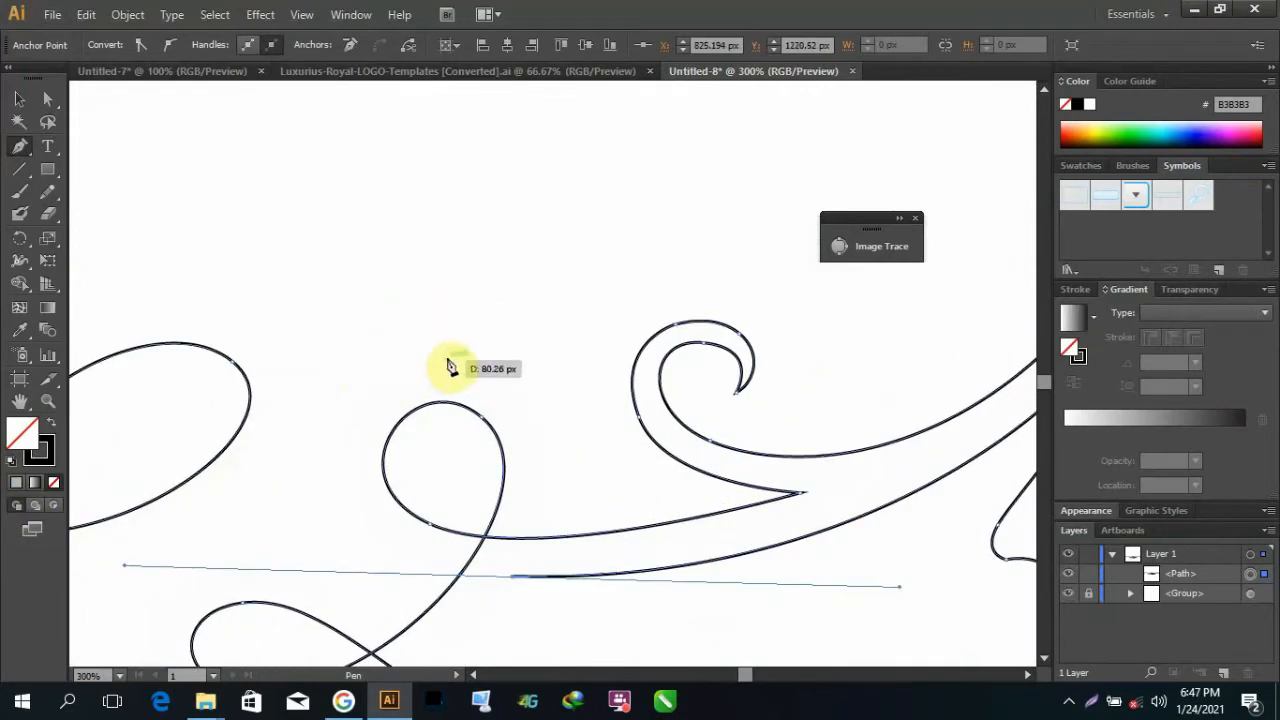
right_click(523, 330)
click(543, 338)
drag(641, 569, 422, 566)
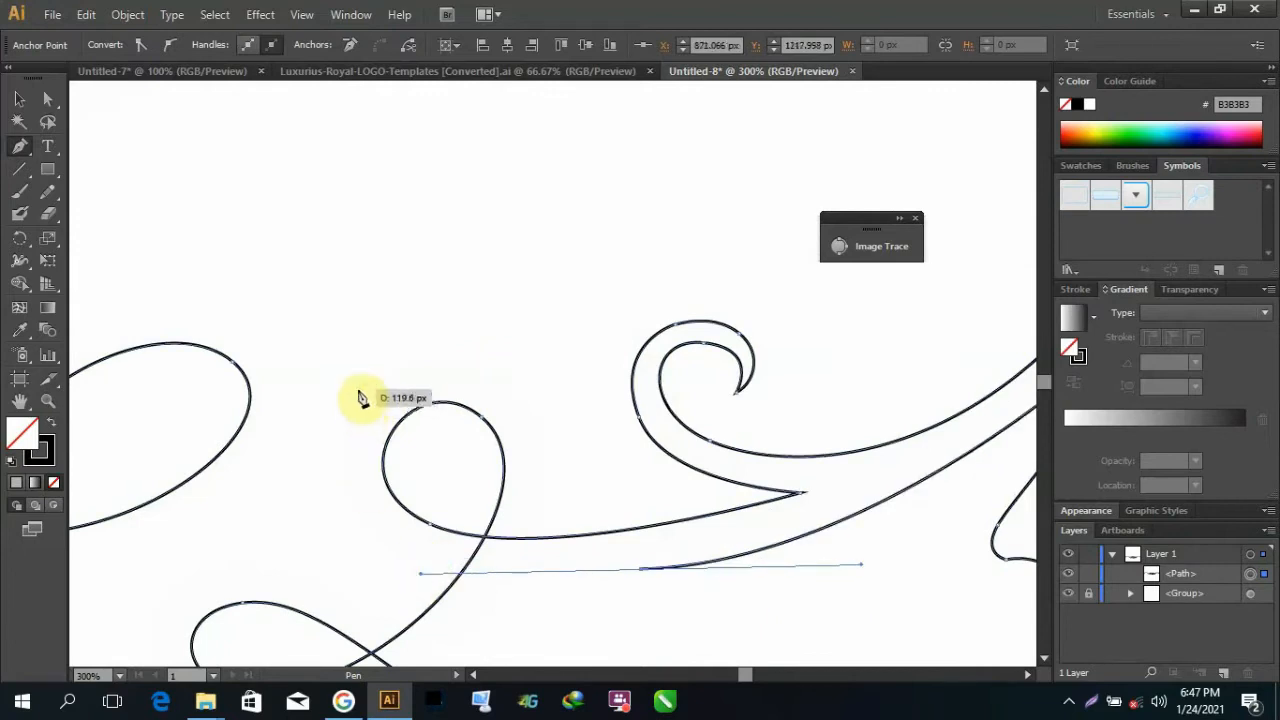
drag(358, 398, 403, 212)
scroll(430, 408, up, 1)
drag(429, 410, 327, 215)
right_click(328, 215)
click(382, 228)
key(ctrl+z)
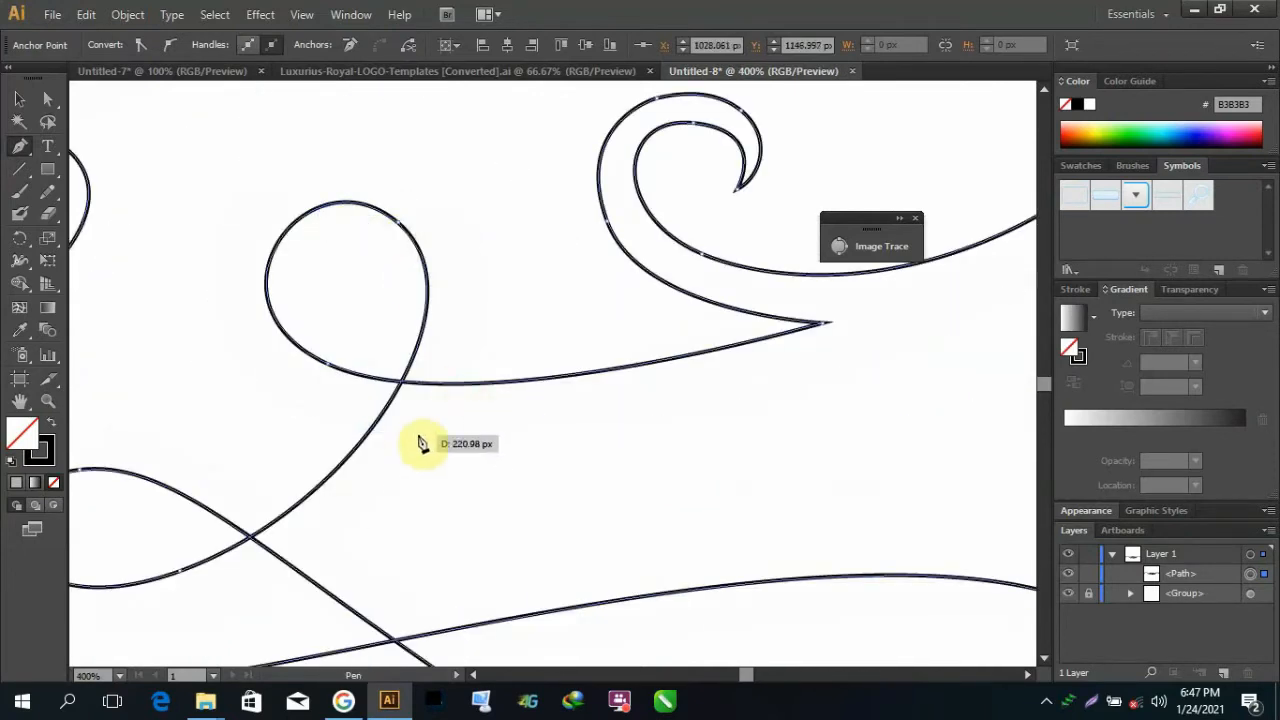
Step: Draw the lower edge from the left peak to beneath the left round loop and shorten its direction handle
drag(399, 434, 212, 357)
drag(313, 378, 312, 378)
scroll(554, 186, up, 1)
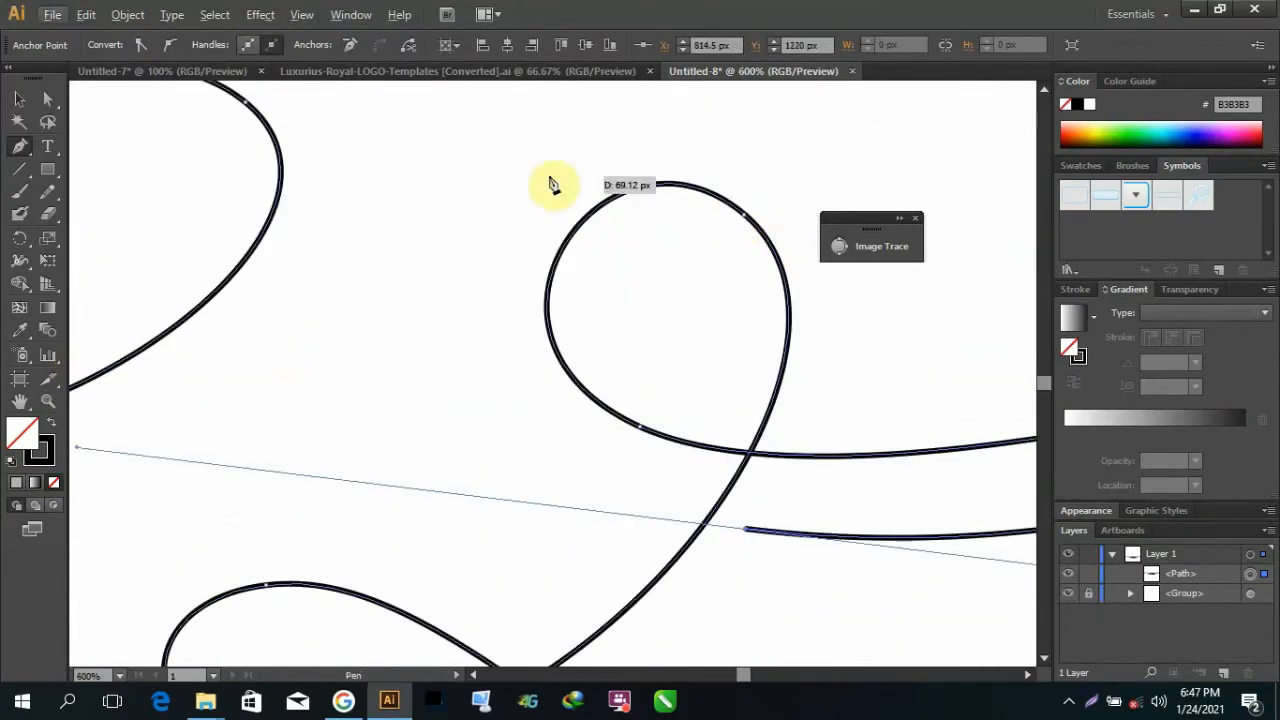
click(506, 182)
right_click(500, 144)
click(543, 158)
drag(79, 447, 640, 508)
scroll(628, 388, down, 3)
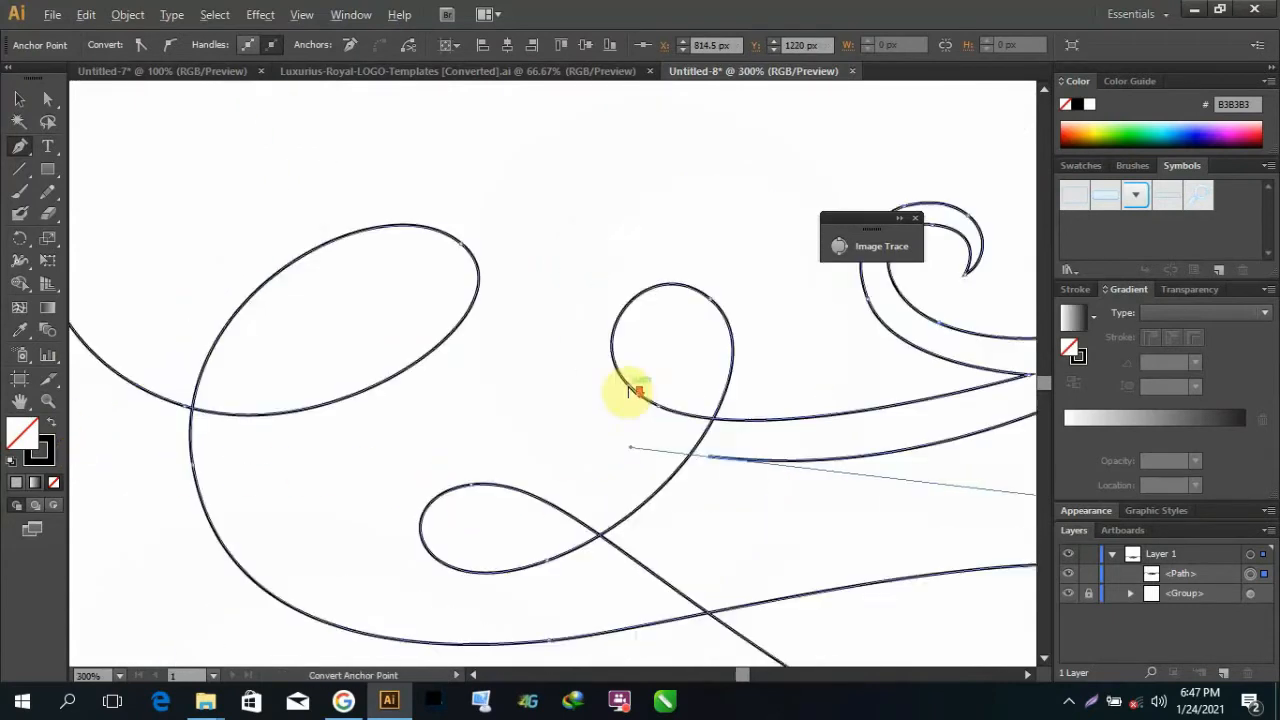
scroll(605, 350, up, 2)
Step: Try to trace the left round loop's outer edge over its top and down beside the descending stroke
drag(573, 321, 704, 231)
drag(669, 162, 669, 162)
drag(814, 449, 777, 552)
right_click(704, 226)
click(747, 239)
drag(669, 163, 611, 256)
drag(786, 347, 814, 428)
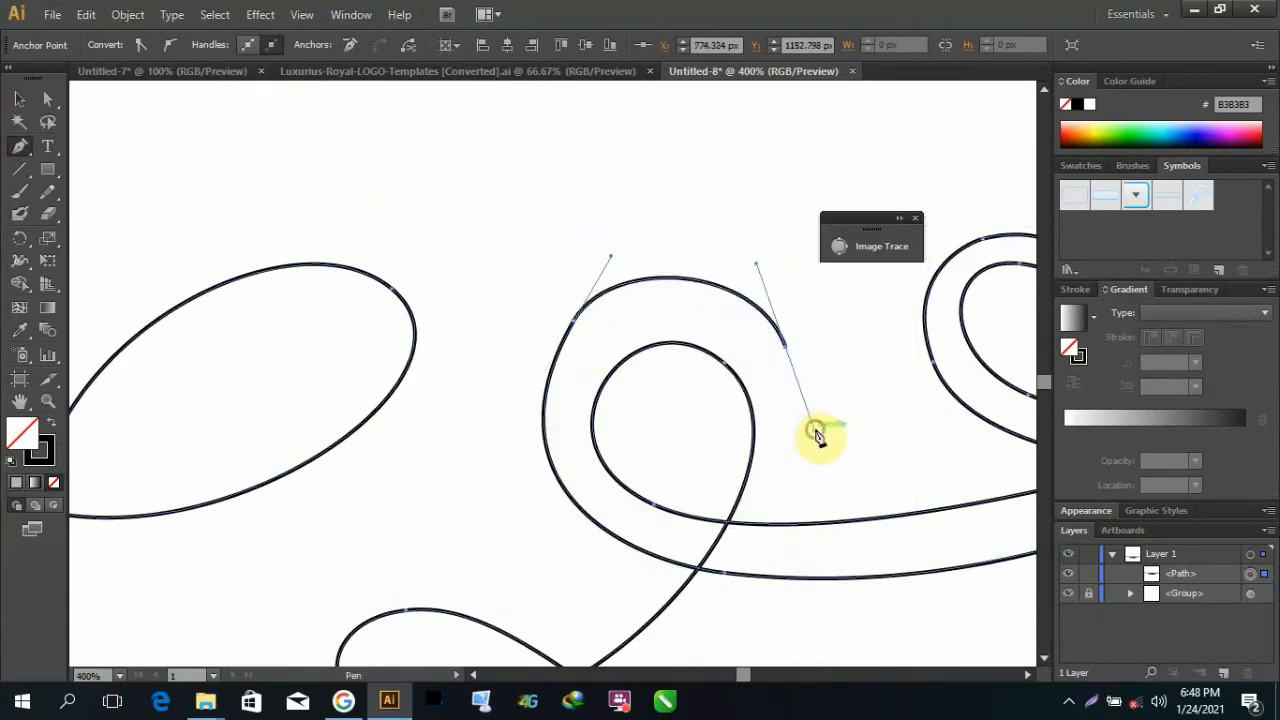
scroll(816, 432, down, 2)
drag(686, 540, 516, 617)
scroll(905, 342, up, 3)
right_click(631, 237)
click(645, 247)
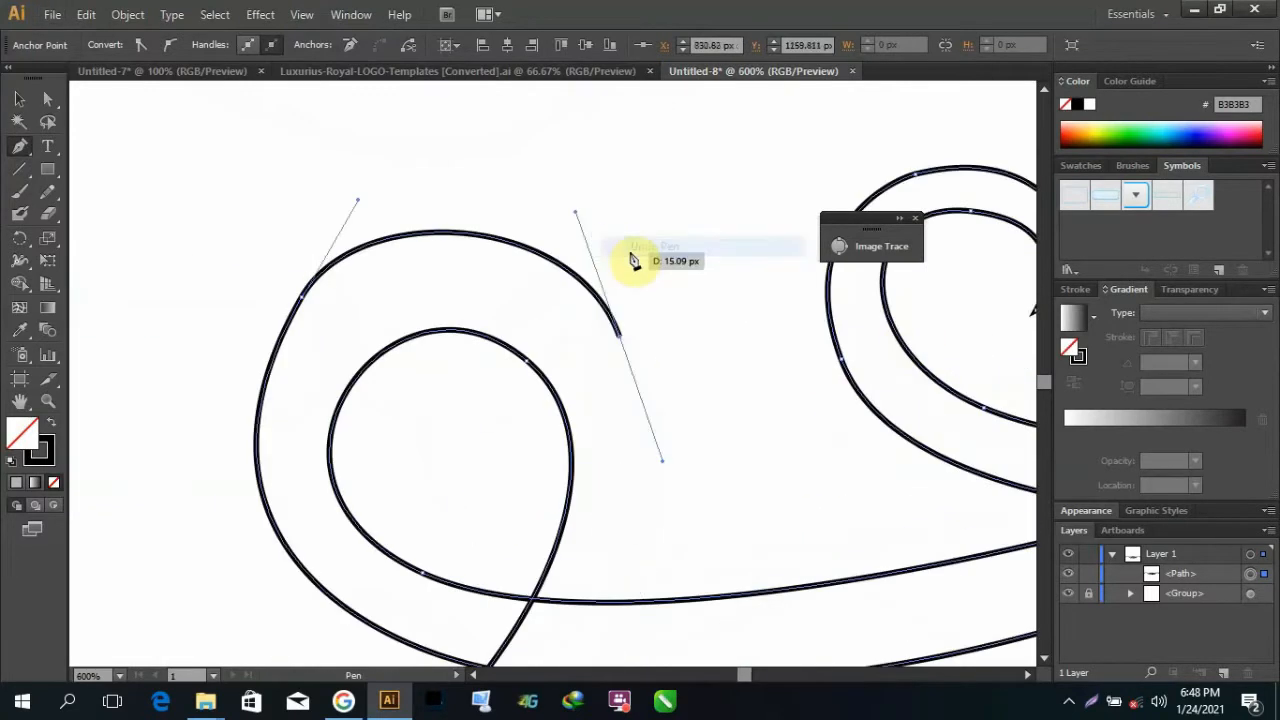
key(ctrl+z)
key(ctrl+z)
key(ctrl+z)
Step: Trace the outer edge around the left round loop and down its right side to the small slanted loop's crossing
drag(253, 399, 288, 229)
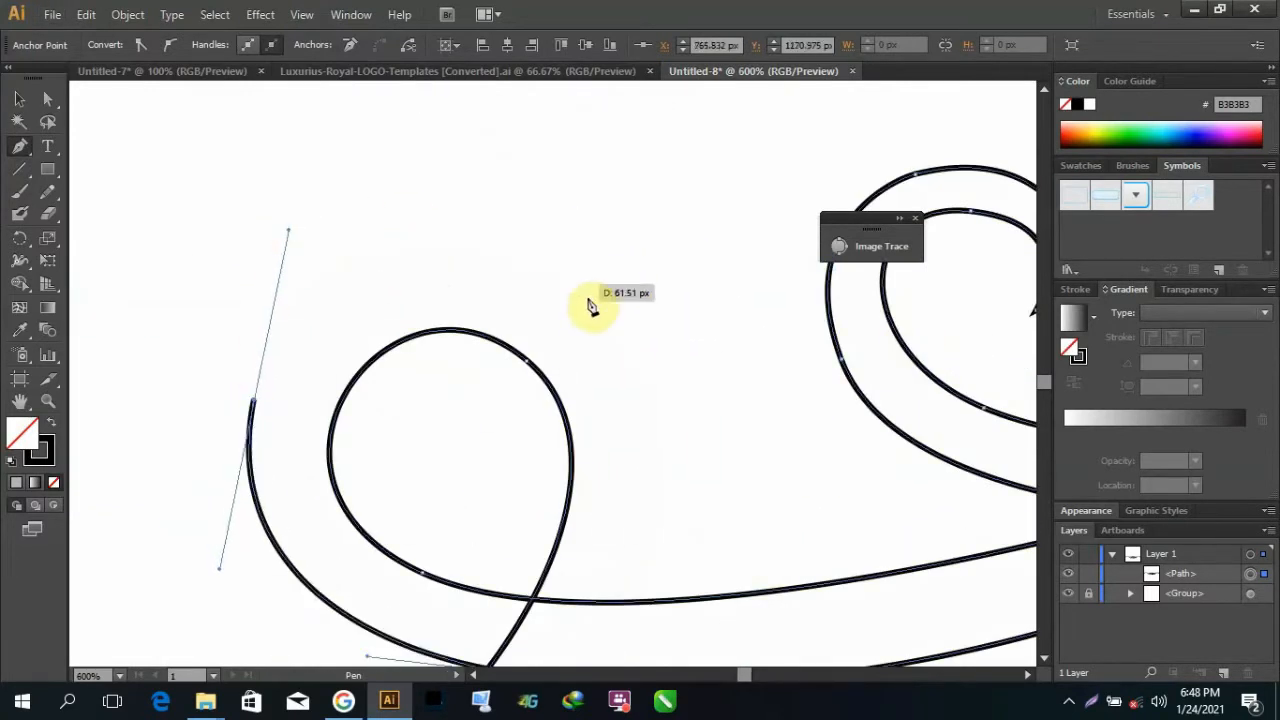
drag(603, 314, 687, 434)
scroll(688, 438, down, 2)
mouse_move(649, 538)
mouse_down()
mouse_move(520, 655)
mouse_move(527, 618)
mouse_up()
Step: Trace the outer edge of the left small slanted loop around its left end and over its top to the crossing
drag(357, 565, 325, 497)
drag(573, 515, 731, 623)
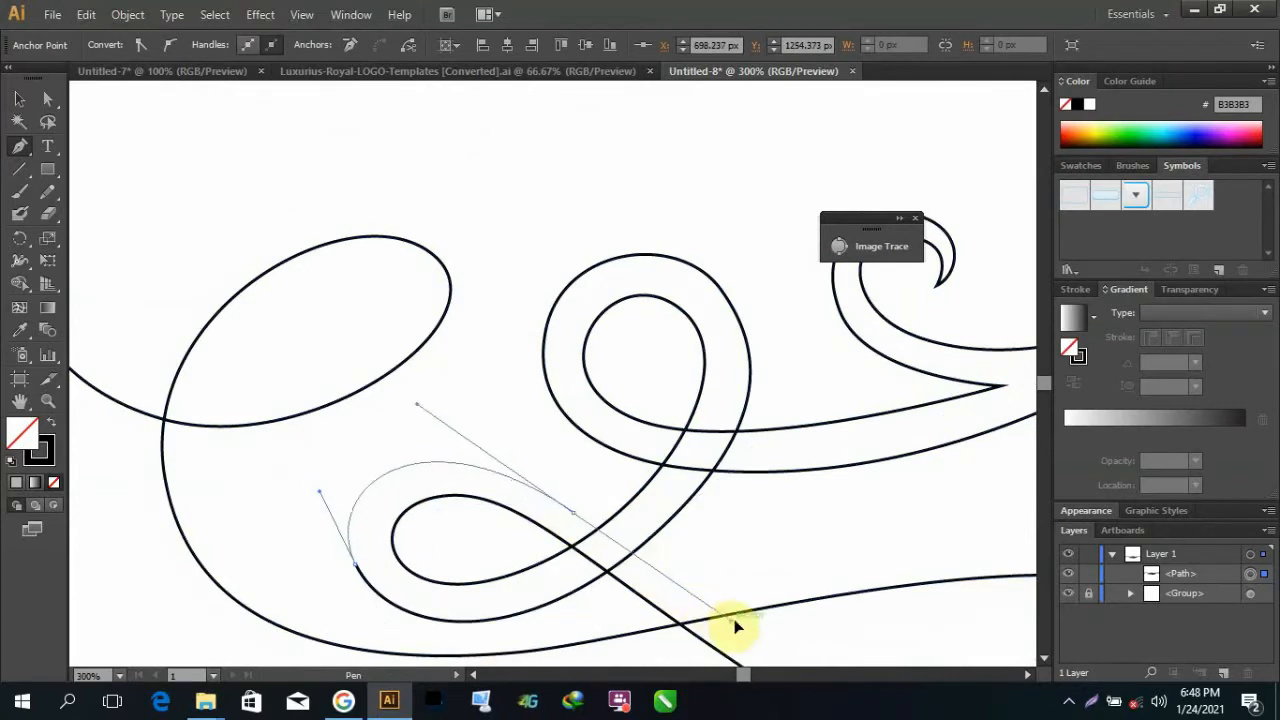
scroll(857, 580, down, 1)
scroll(971, 580, down, 3)
scroll(875, 607, up, 3)
Step: Try to carry the second edge down along the diagonal stroke and around the inside of the left large bottom loop
drag(866, 601, 1014, 586)
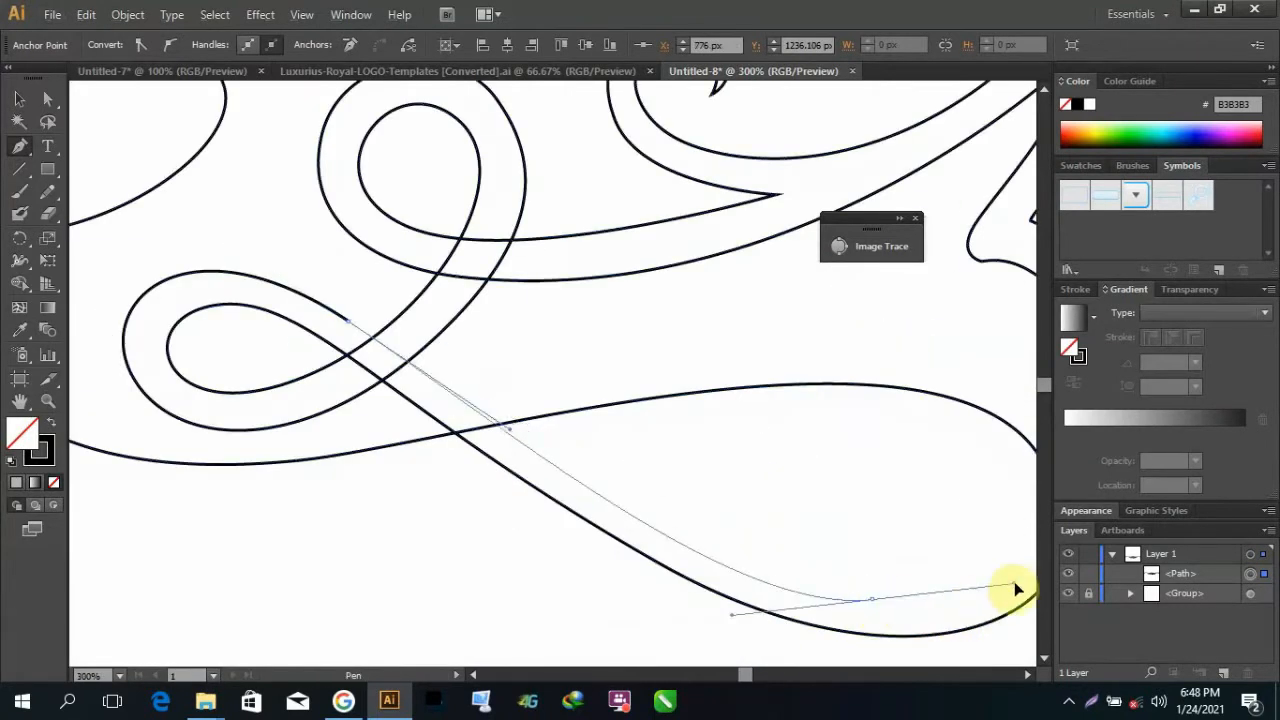
scroll(943, 491, down, 1)
drag(943, 470, 905, 388)
key(ctrl+z)
right_click(915, 388)
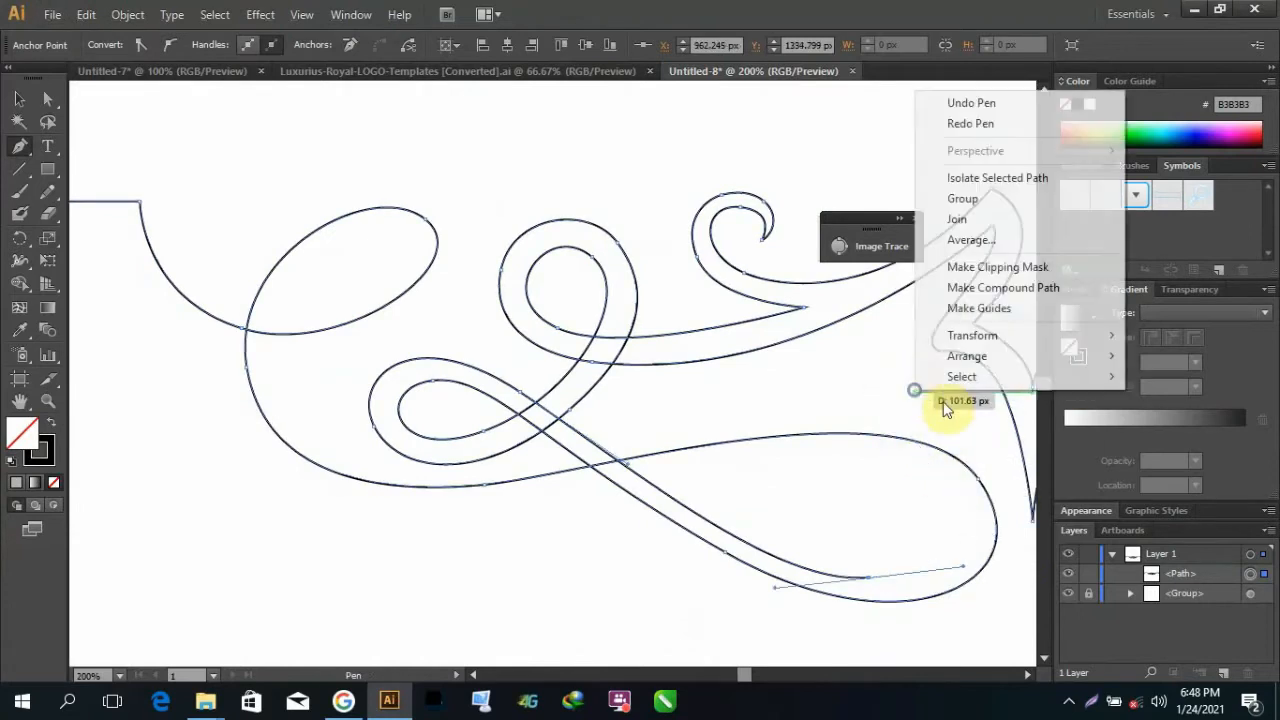
click(983, 104)
Step: Draw the second edge down along the diagonal stroke to the inside of the left bottom loop's right end
drag(959, 563, 571, 494)
scroll(572, 497, down, 3)
scroll(371, 440, up, 3)
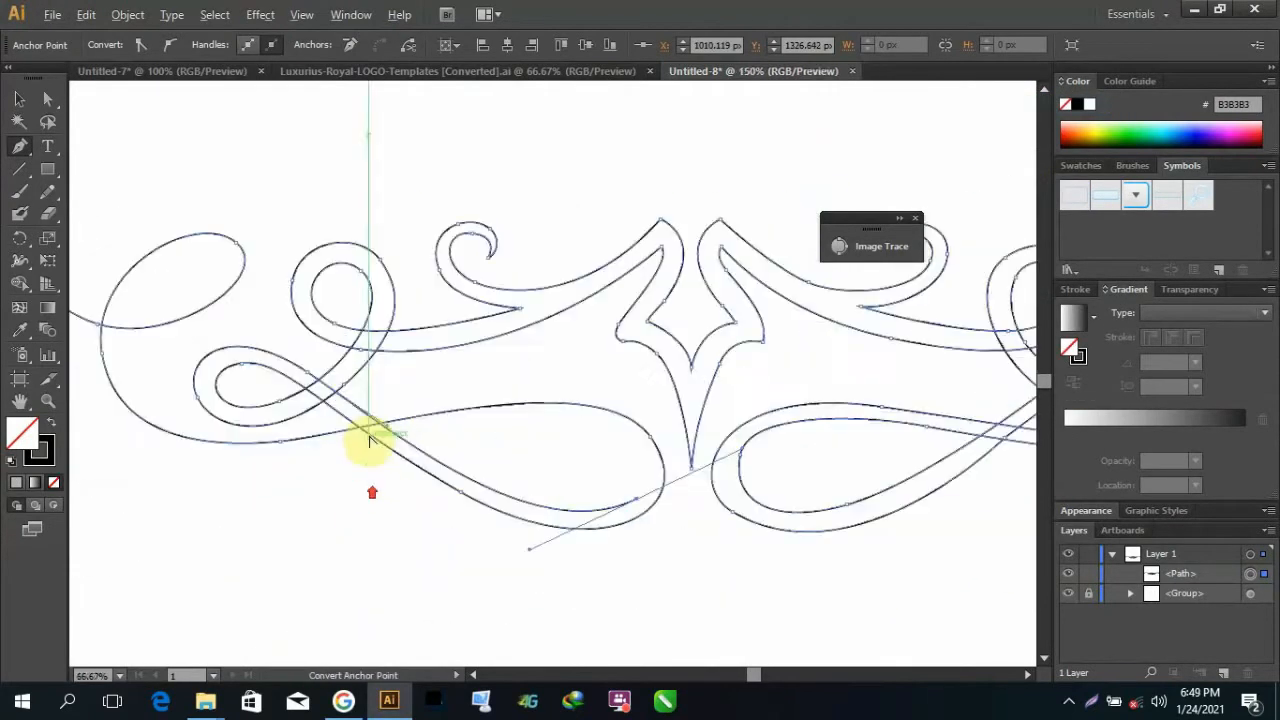
Step: Undo the last point and redraw the second edge around the inside of the left bottom loop's right end and back along its top
right_click(567, 289)
click(600, 303)
mouse_move(740, 519)
mouse_down()
mouse_move(906, 457)
mouse_move(771, 491)
mouse_move(757, 511)
mouse_up()
drag(586, 413, 416, 427)
scroll(374, 385, down, 2)
scroll(130, 345, up, 2)
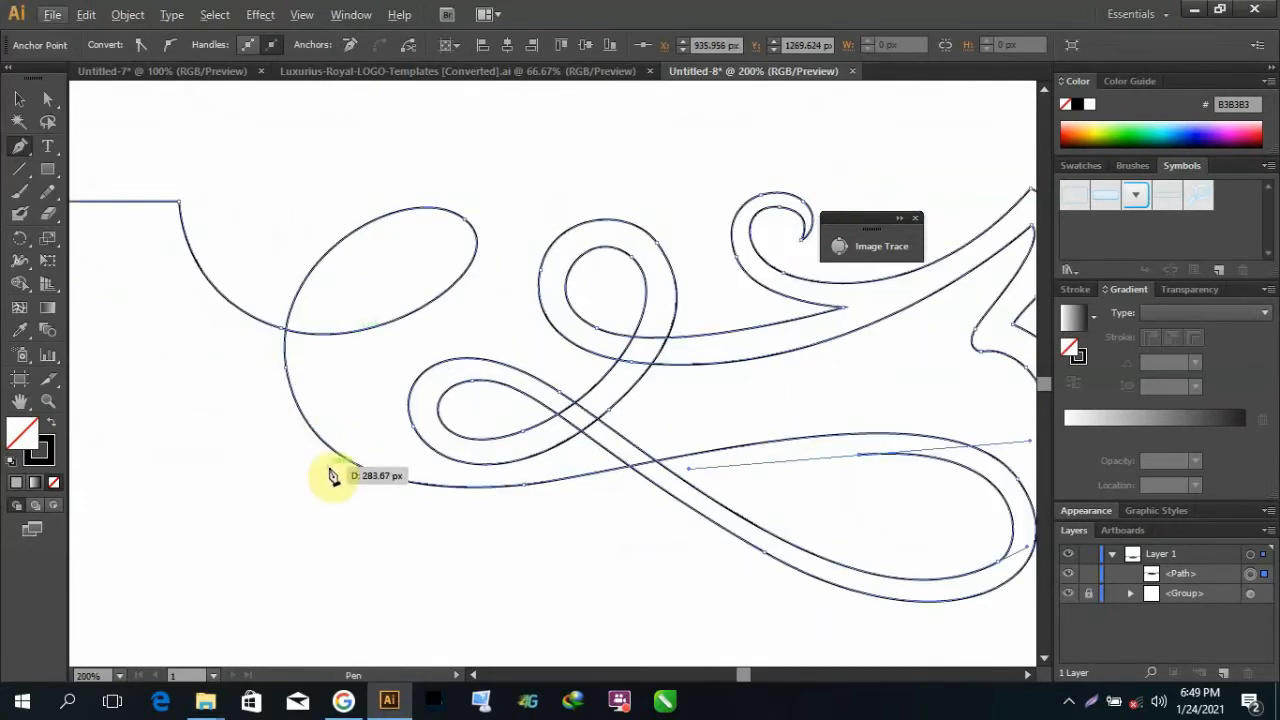
Step: Draw the outer edge beneath the left lower sweep and up its left side to the large oval loop's crossing
drag(328, 467, 197, 370)
key(ctrl+z)
scroll(387, 452, up, 2)
drag(473, 562, 305, 549)
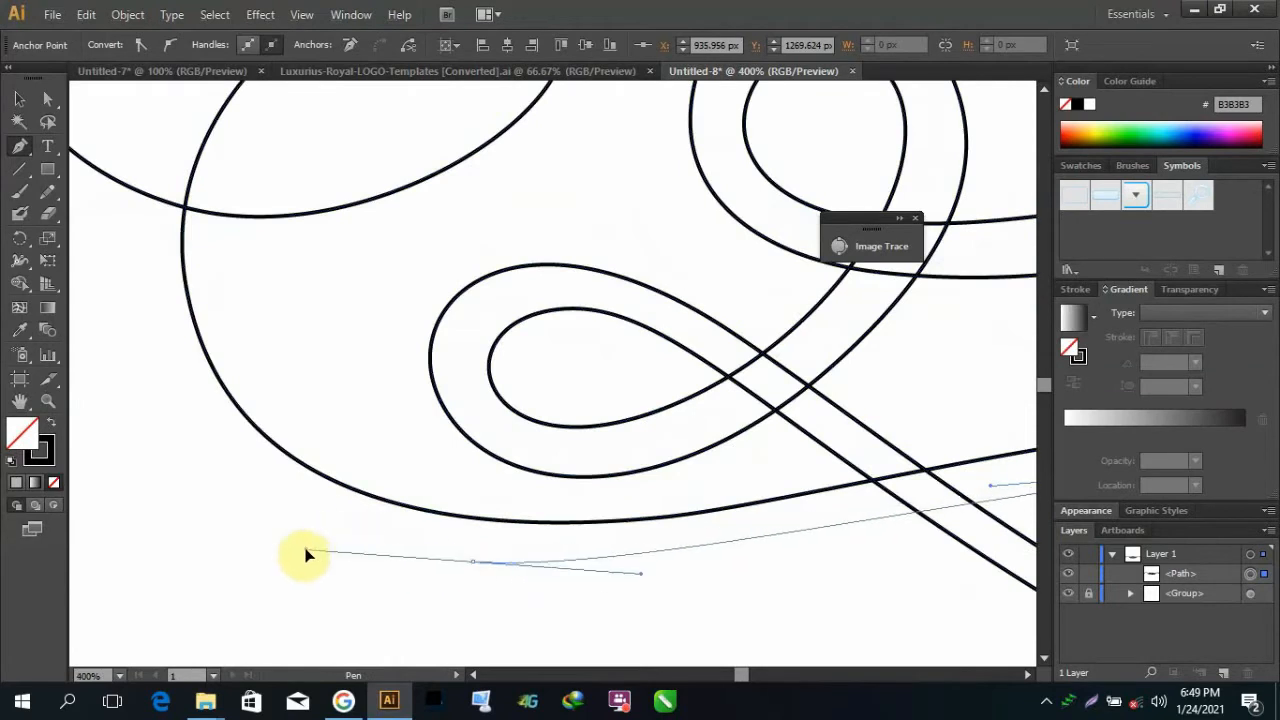
scroll(302, 480, down, 3)
scroll(243, 357, up, 1)
drag(261, 418, 251, 340)
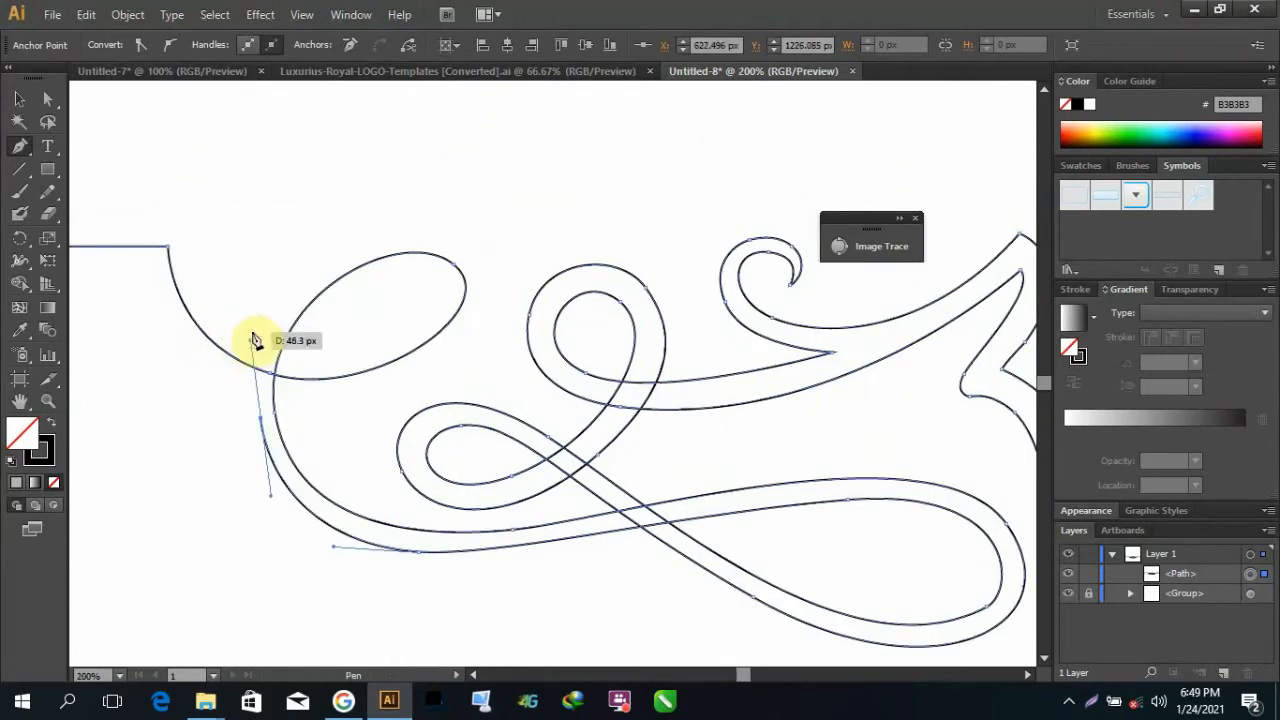
Step: Trace the outer edge over the left oval loop, around its right end and up to a point beneath the straight bar's corner
drag(471, 276, 602, 359)
key(ctrl+z)
drag(376, 244, 455, 218)
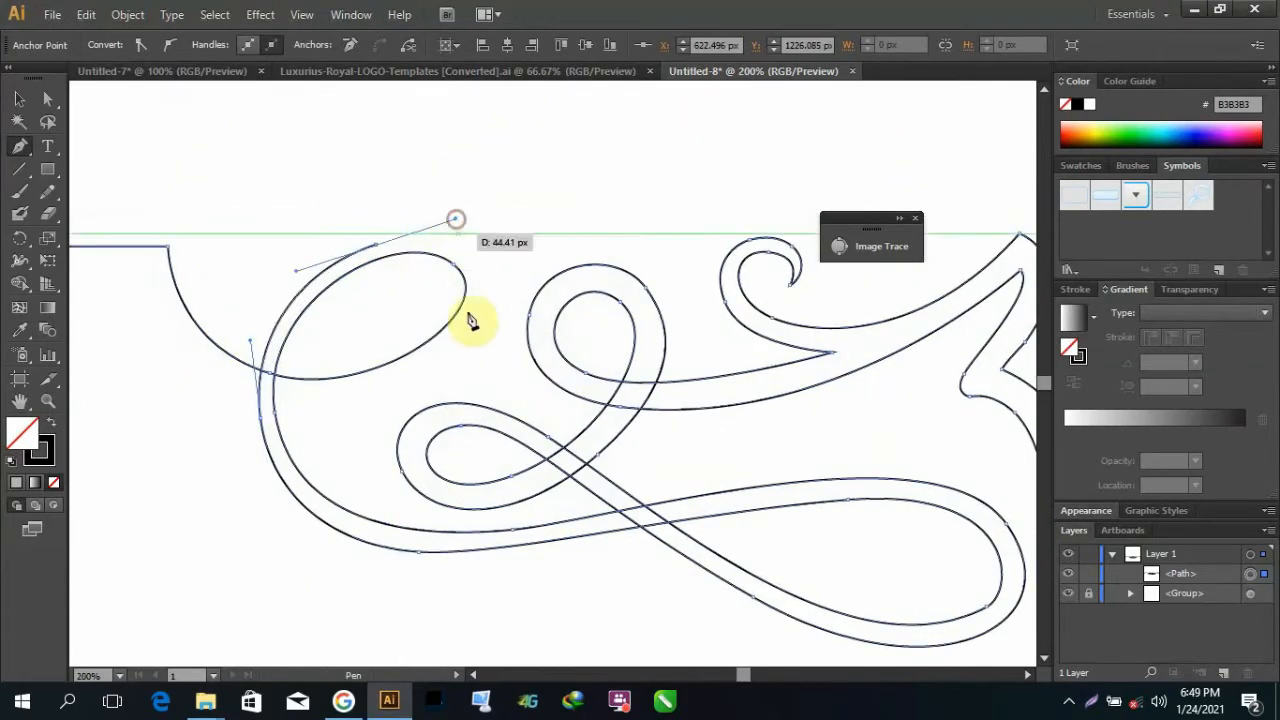
drag(384, 372, 211, 440)
scroll(229, 293, down, 2)
scroll(138, 255, up, 2)
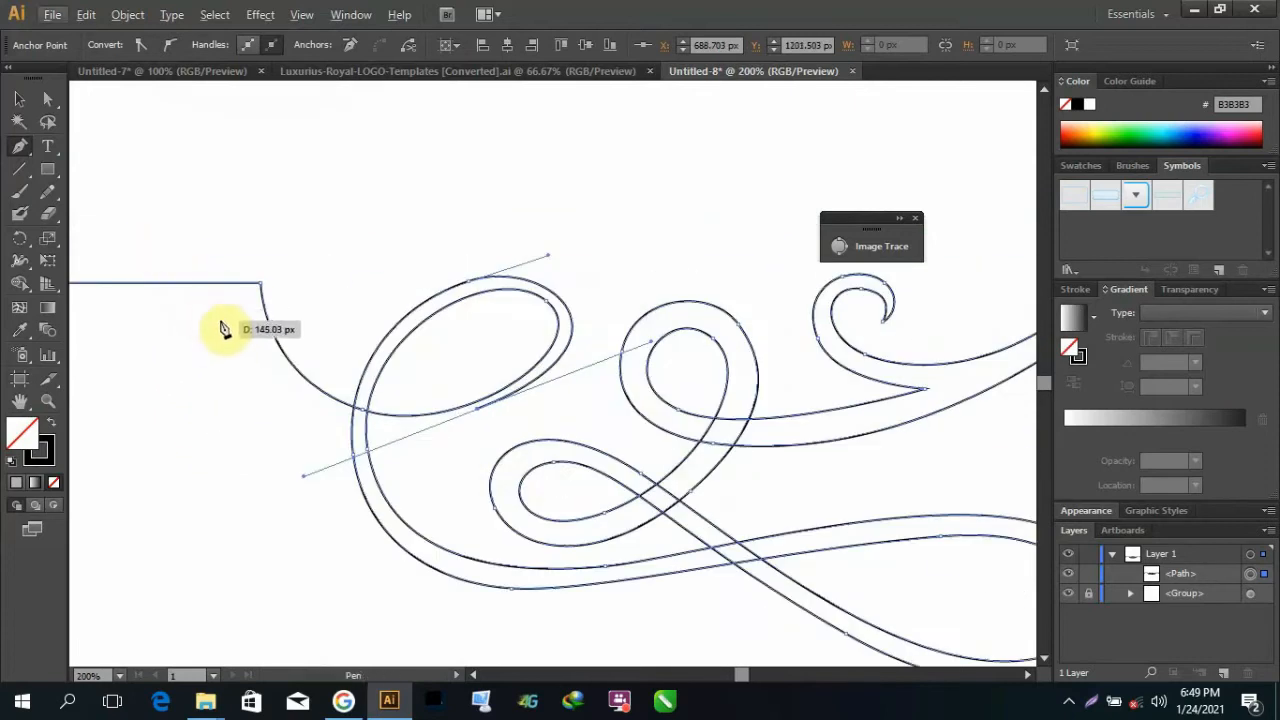
click(234, 299)
Step: Run the second edge along the underside of the left straight bar and down the inside of the end curl
scroll(240, 312, down, 2)
scroll(330, 262, up, 2)
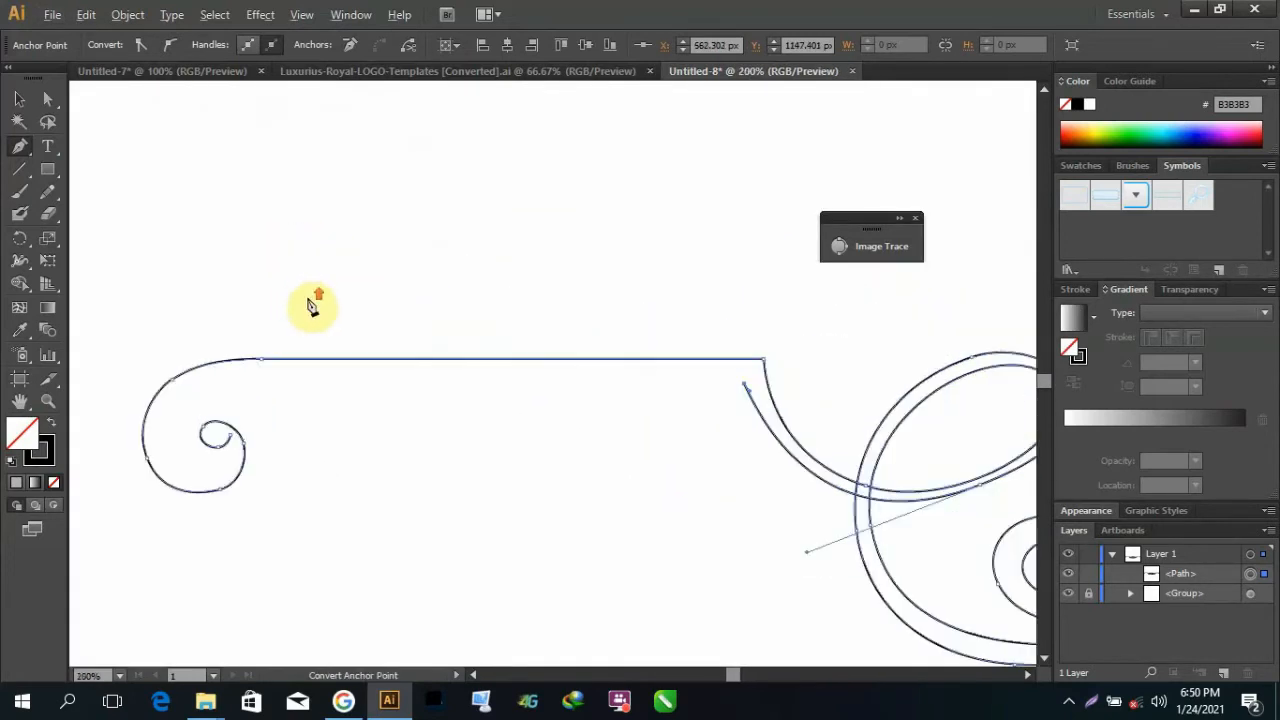
click(245, 377)
drag(157, 447, 163, 519)
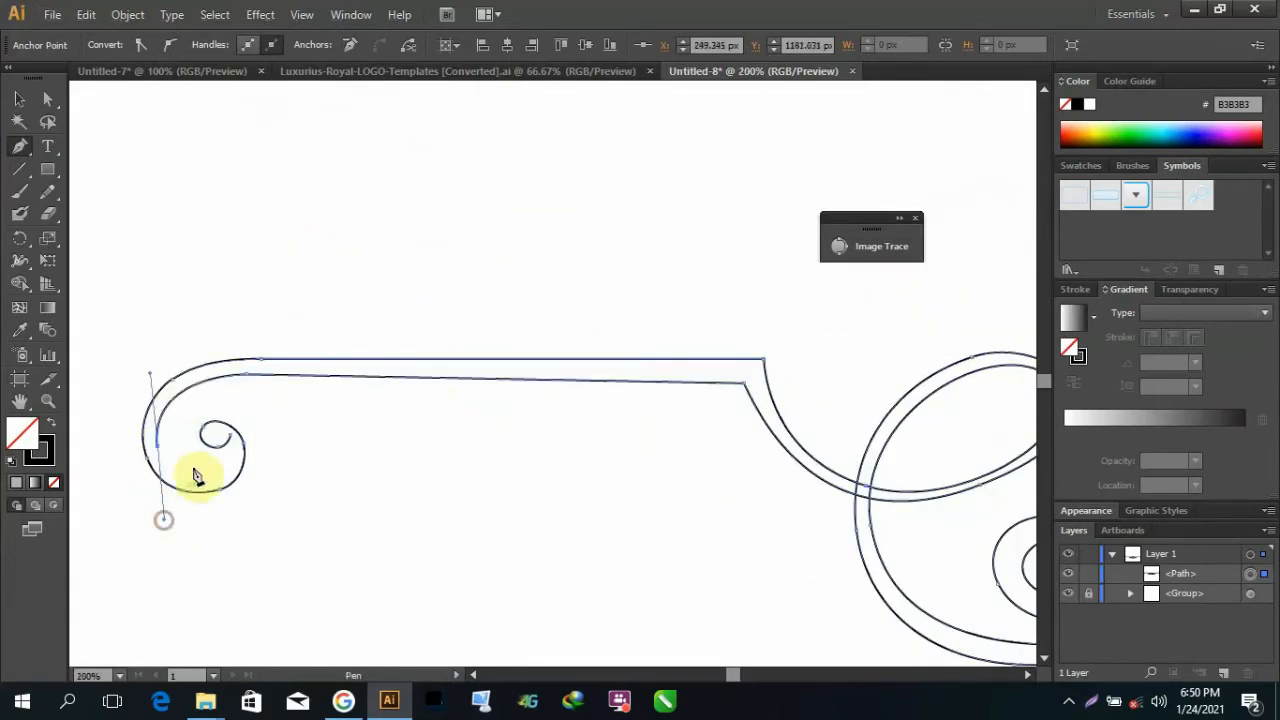
Step: Carry the inner edge around the bottom of the left end curl and close the flourish path at its starting point
scroll(212, 443, up, 2)
drag(248, 427, 176, 360)
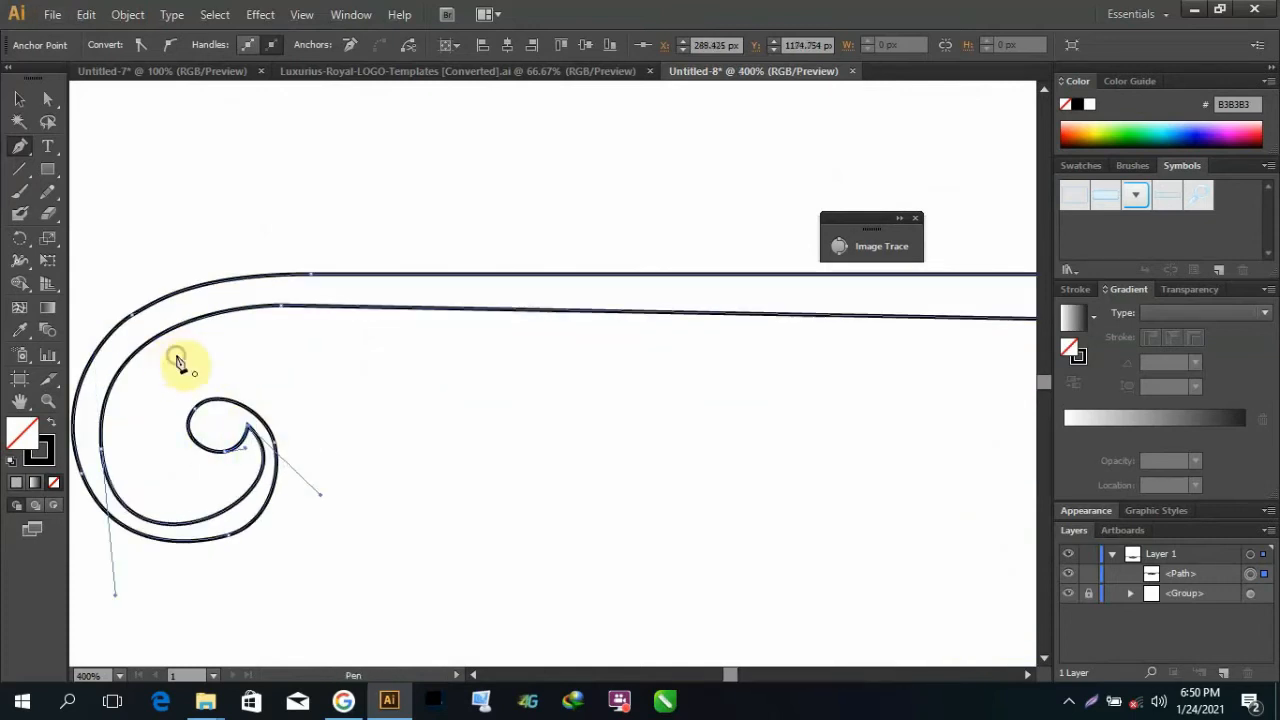
key(ctrl+z)
drag(115, 595, 113, 541)
drag(249, 427, 192, 312)
scroll(320, 282, down, 6)
scroll(668, 257, up, 4)
scroll(440, 257, down, 3)
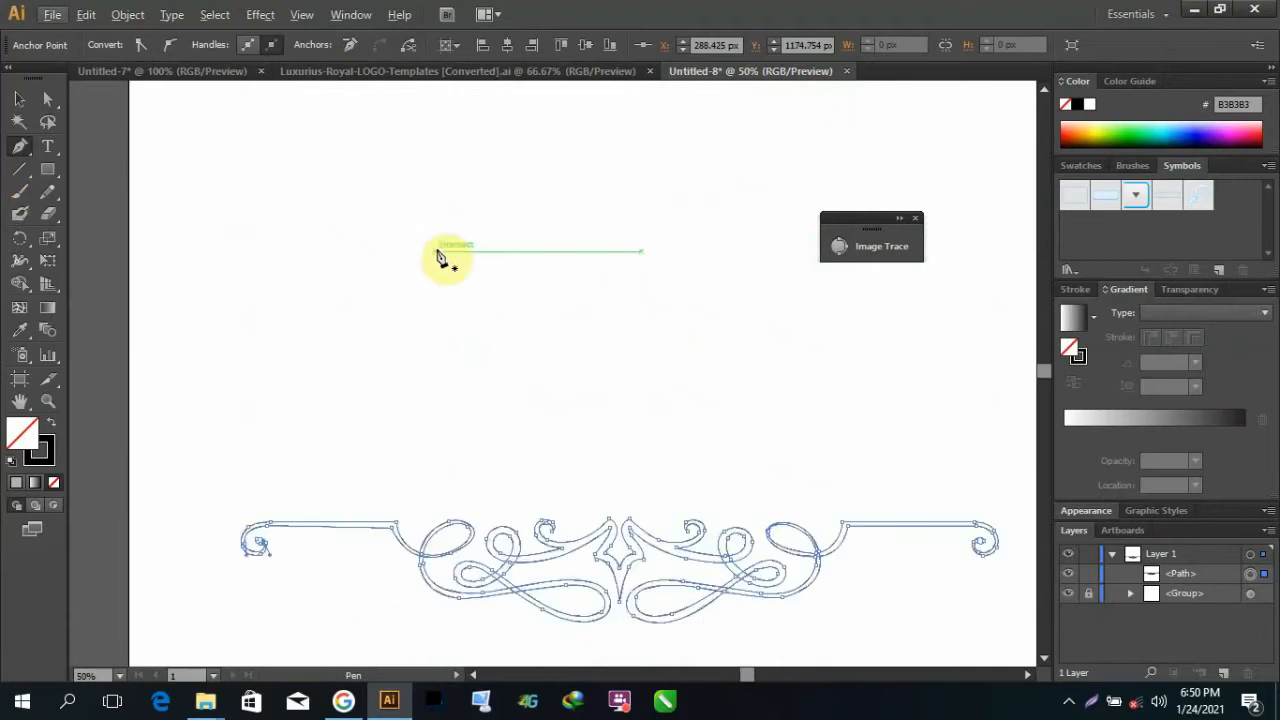
Step: Draw a small circle with the Ellipse tool above the left end of the finished flourish
scroll(223, 420, up, 4)
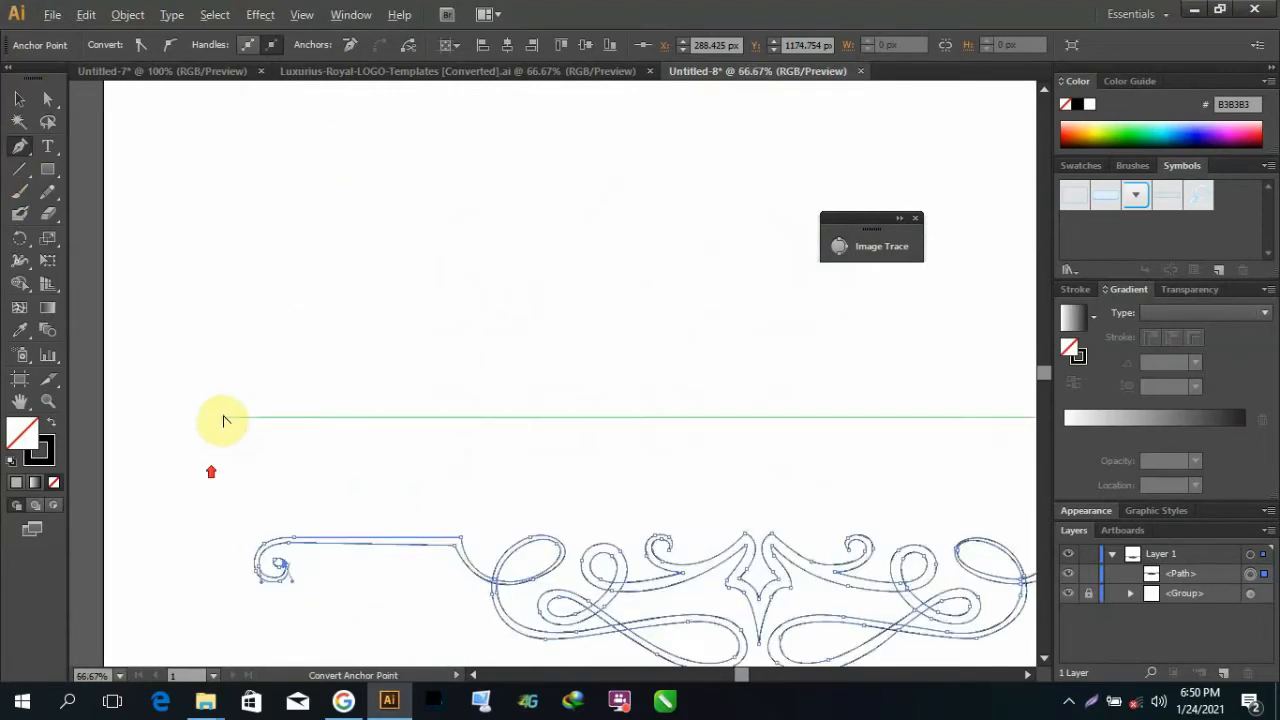
click(243, 430)
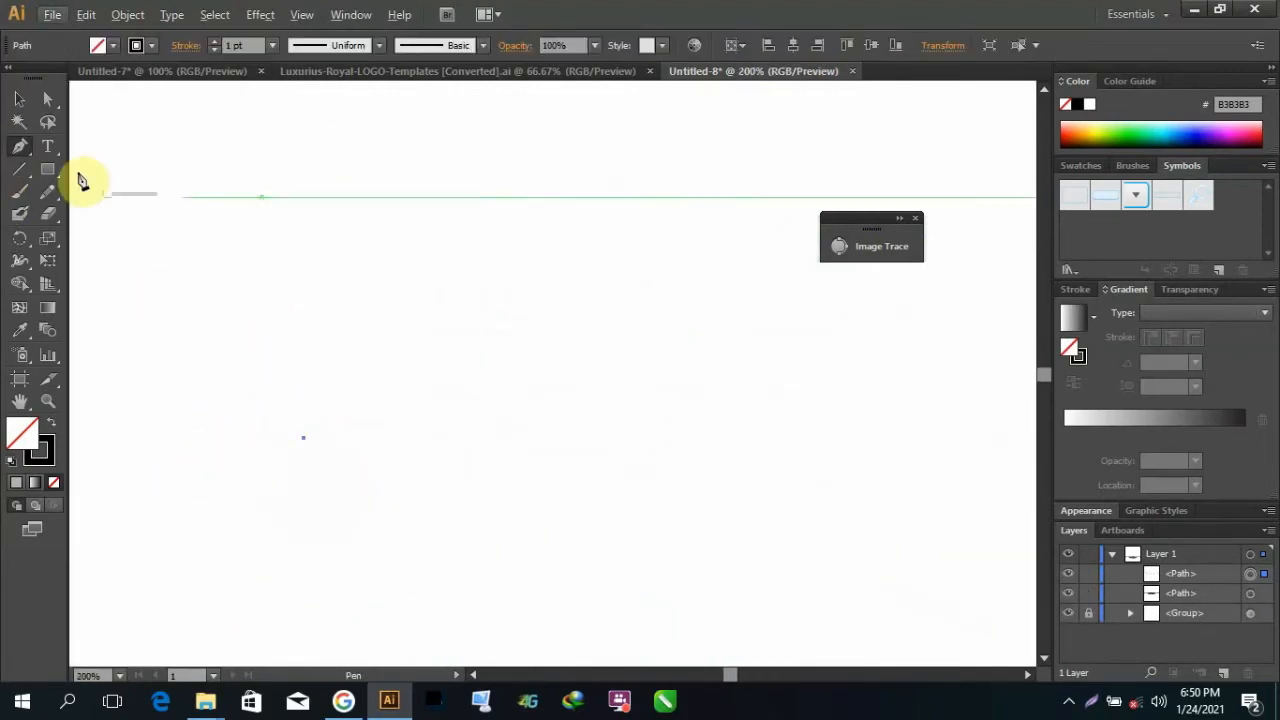
drag(47, 166, 100, 212)
scroll(300, 481, up, 1)
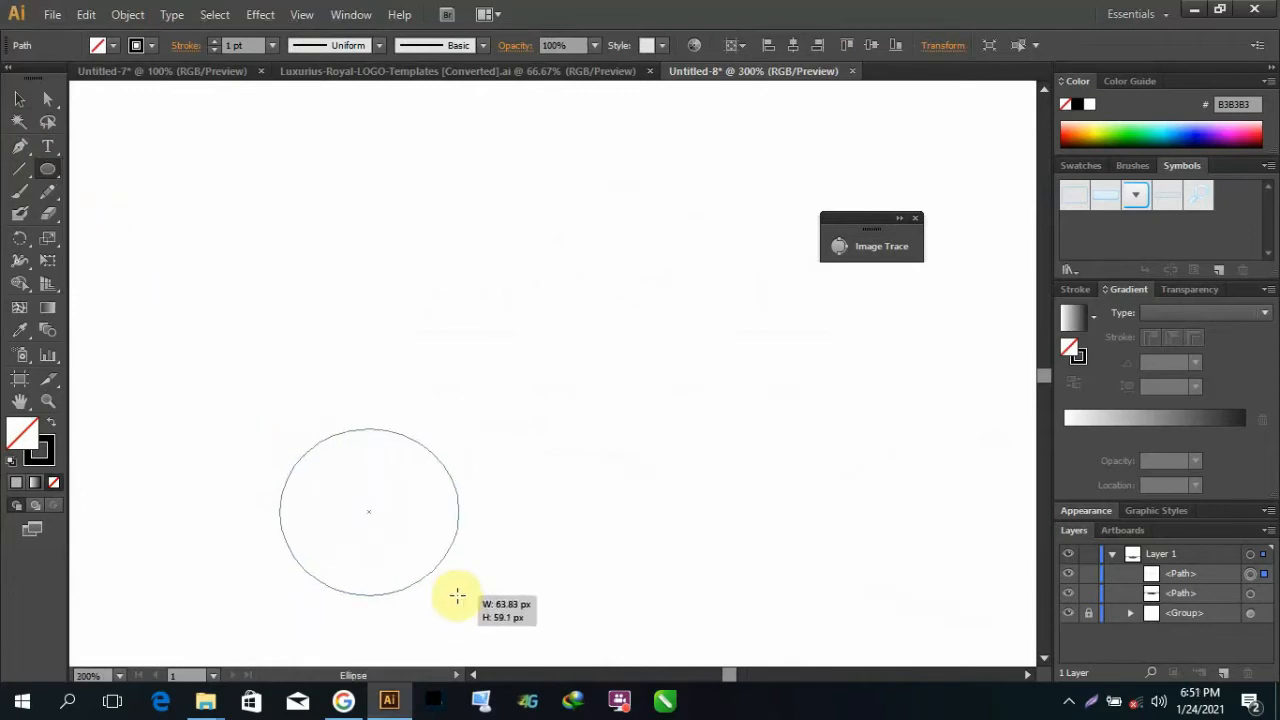
drag(457, 596, 436, 587)
click(23, 103)
drag(392, 528, 392, 528)
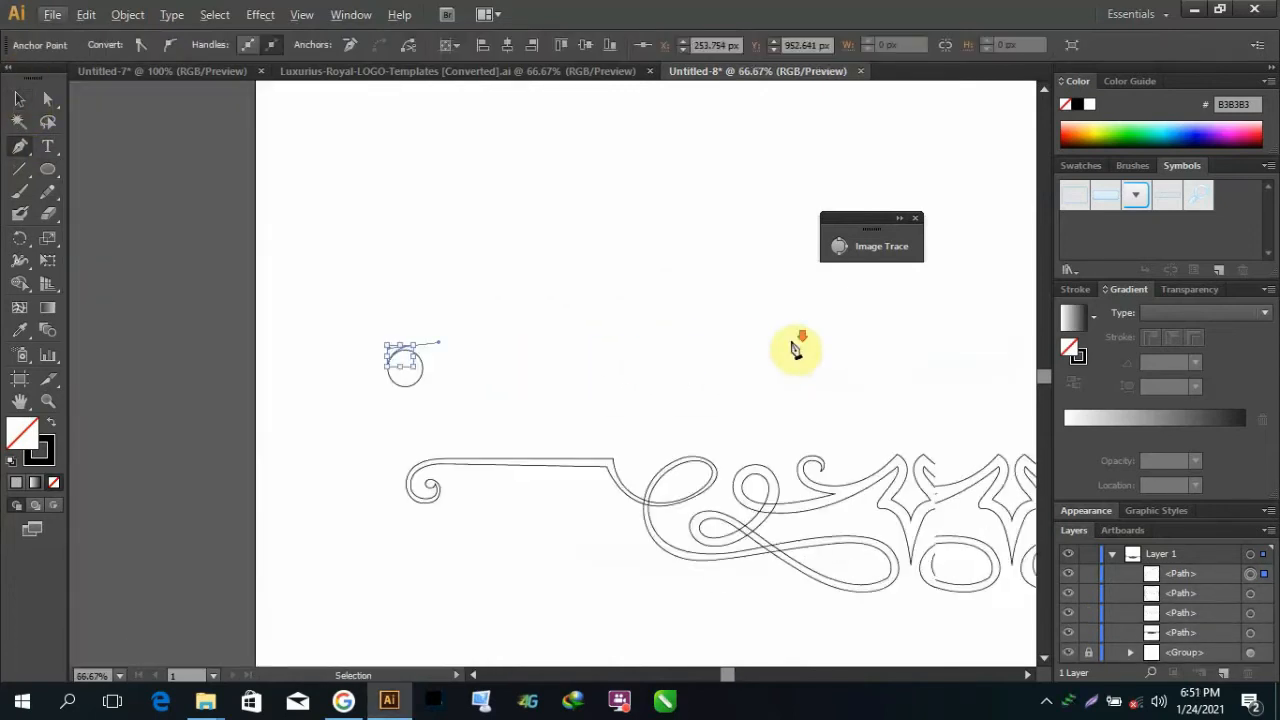
Step: Start a new Pen path at the circle's left side, hugging its top and sweeping down to the right in a long curve
scroll(385, 452, up, 5)
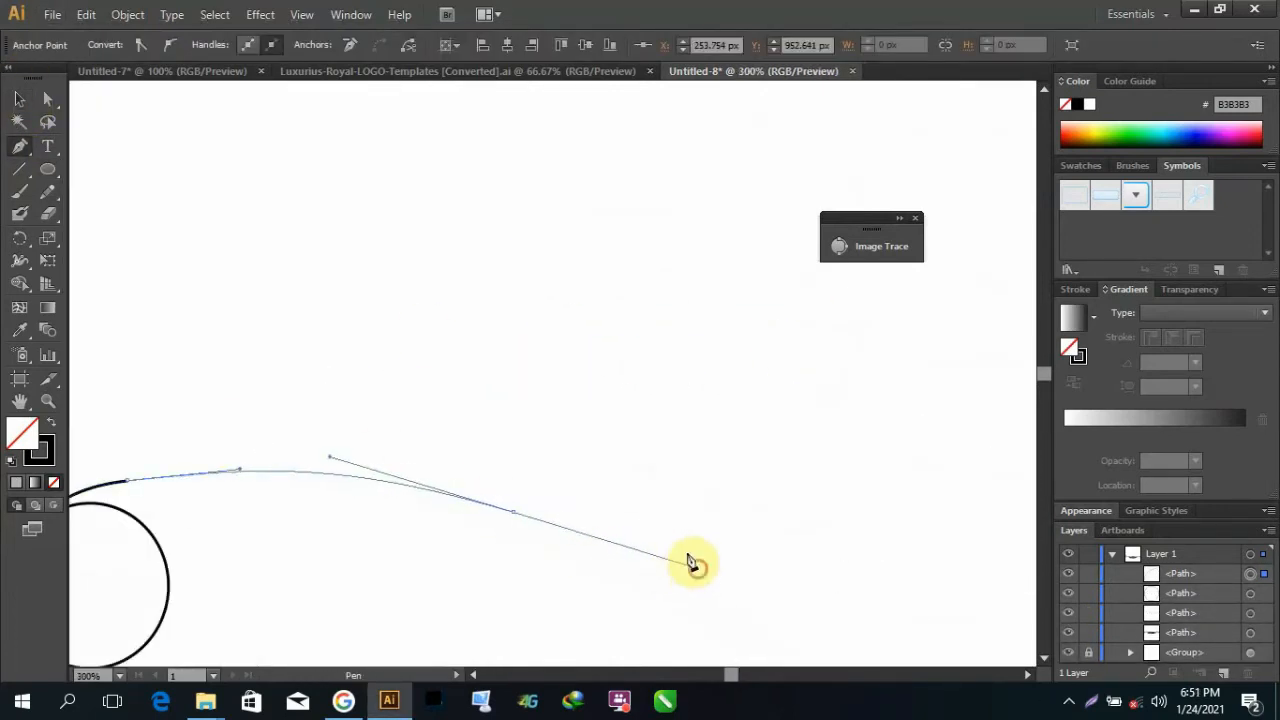
scroll(690, 563, down, 3)
scroll(790, 575, up, 2)
scroll(648, 491, down, 2)
scroll(704, 537, up, 2)
scroll(366, 571, up, 2)
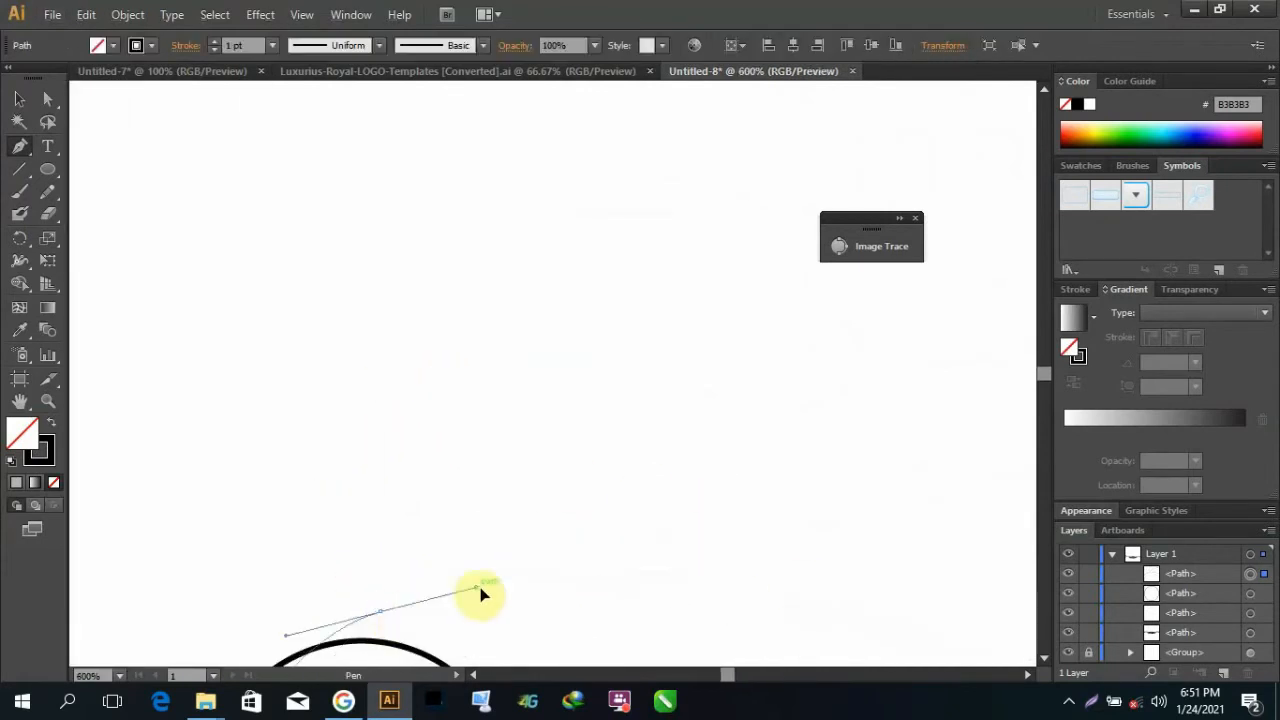
drag(480, 594, 571, 556)
scroll(576, 549, down, 5)
scroll(706, 545, up, 2)
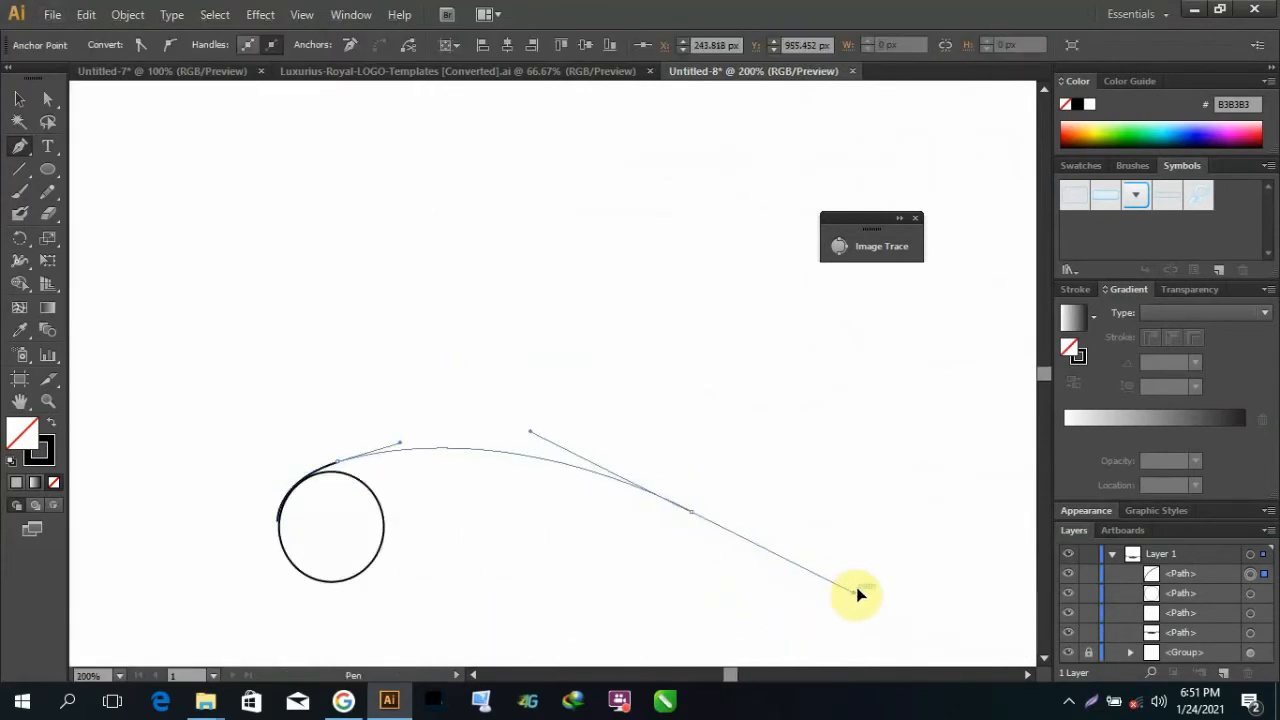
Step: Extend the wave through its trough and around a small loop to a pointed tip, returning the outer edge beneath the tip
scroll(858, 595, down, 2)
scroll(722, 578, up, 2)
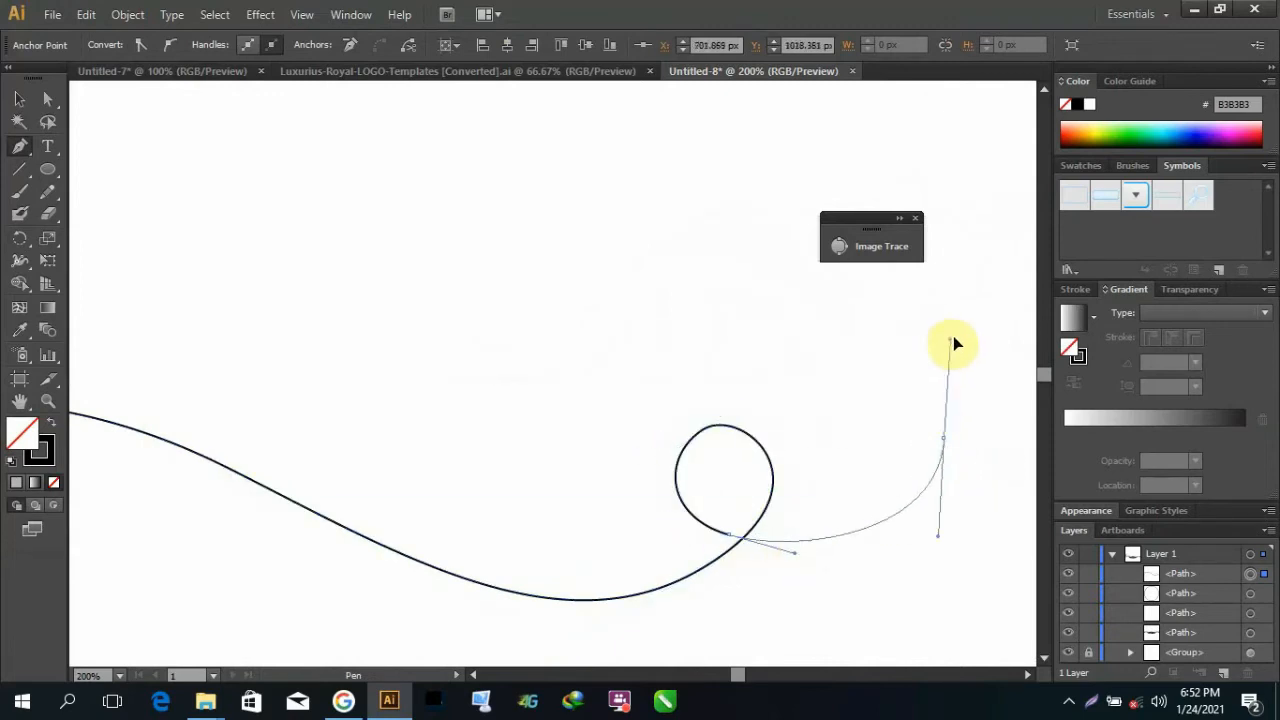
drag(953, 343, 998, 322)
scroll(753, 560, up, 2)
drag(749, 560, 442, 527)
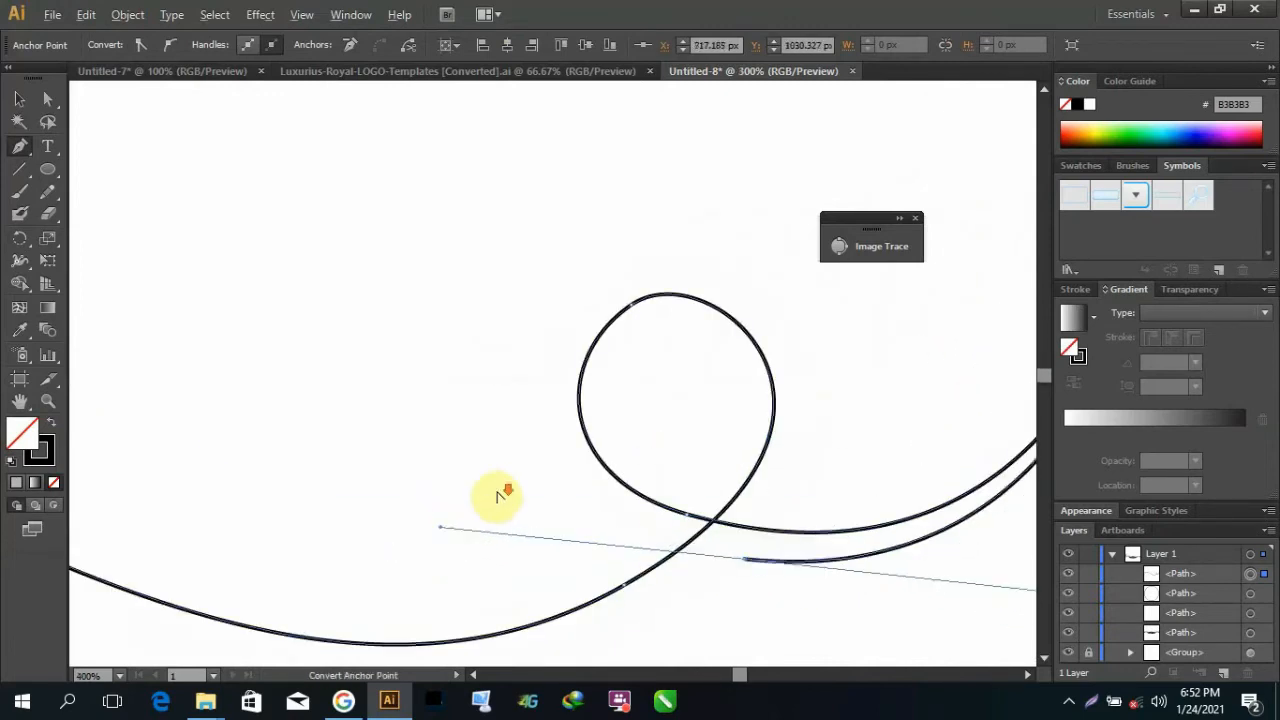
scroll(497, 494, down, 1)
drag(528, 397, 541, 363)
drag(778, 663, 778, 664)
key(ctrl+z)
key(ctrl+z)
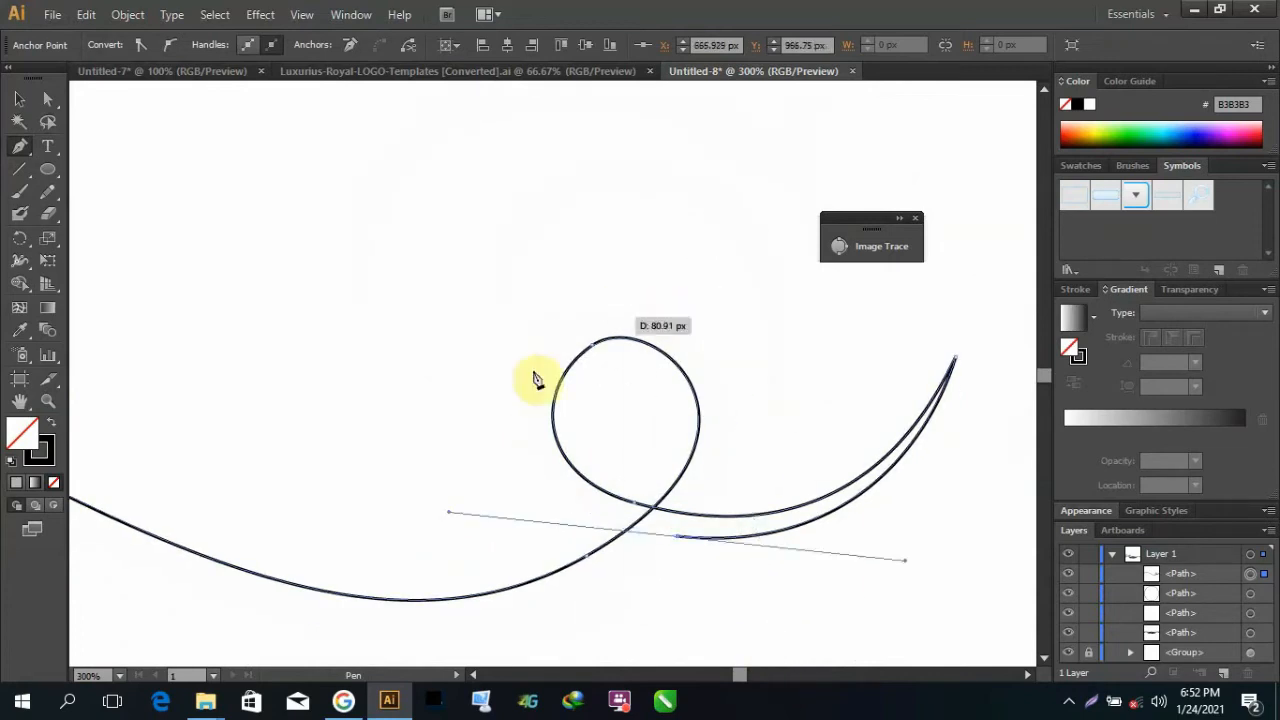
Step: Shorten the last point's outgoing handle and trace the outer edge around the small loop's left side and over its top
drag(451, 513, 617, 527)
drag(520, 386, 548, 292)
drag(722, 377, 768, 478)
scroll(668, 548, down, 2)
scroll(751, 463, up, 2)
scroll(751, 466, up, 1)
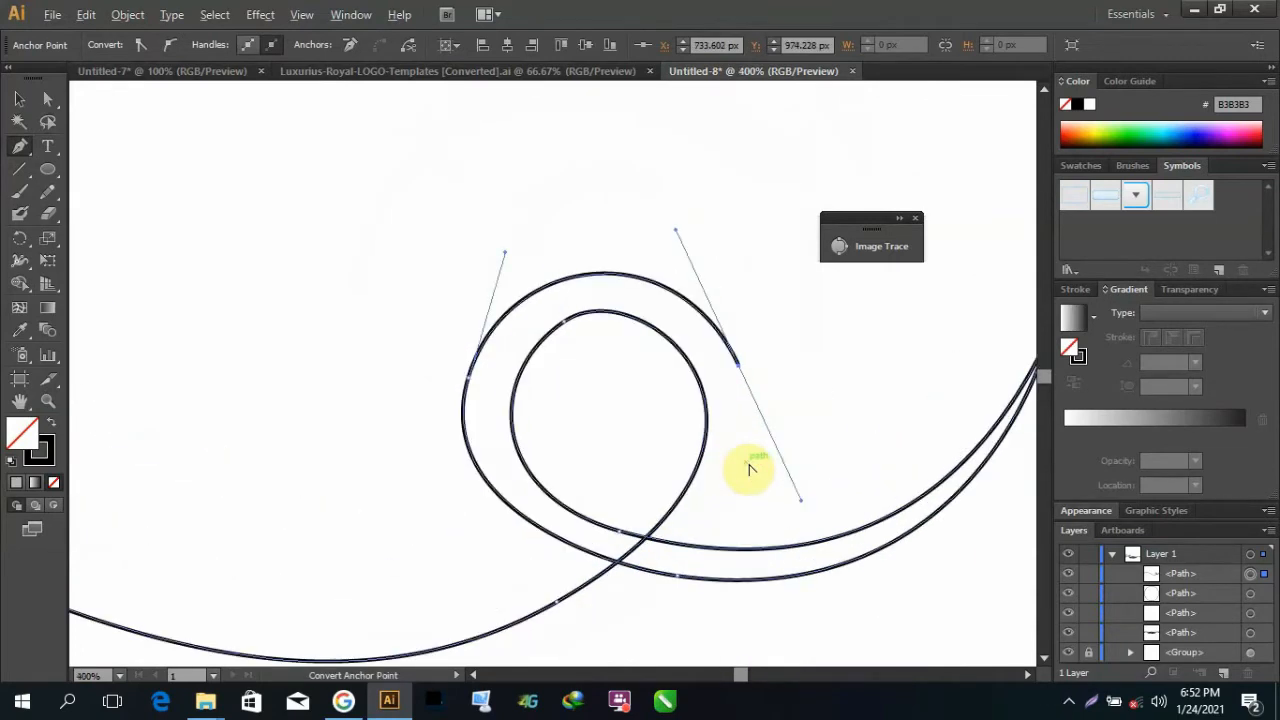
Step: Trace the outer edge down the small loop's right side, beneath the trough and up along the wave's slope
scroll(751, 466, down, 2)
scroll(751, 466, up, 1)
scroll(666, 600, down, 2)
scroll(608, 603, up, 1)
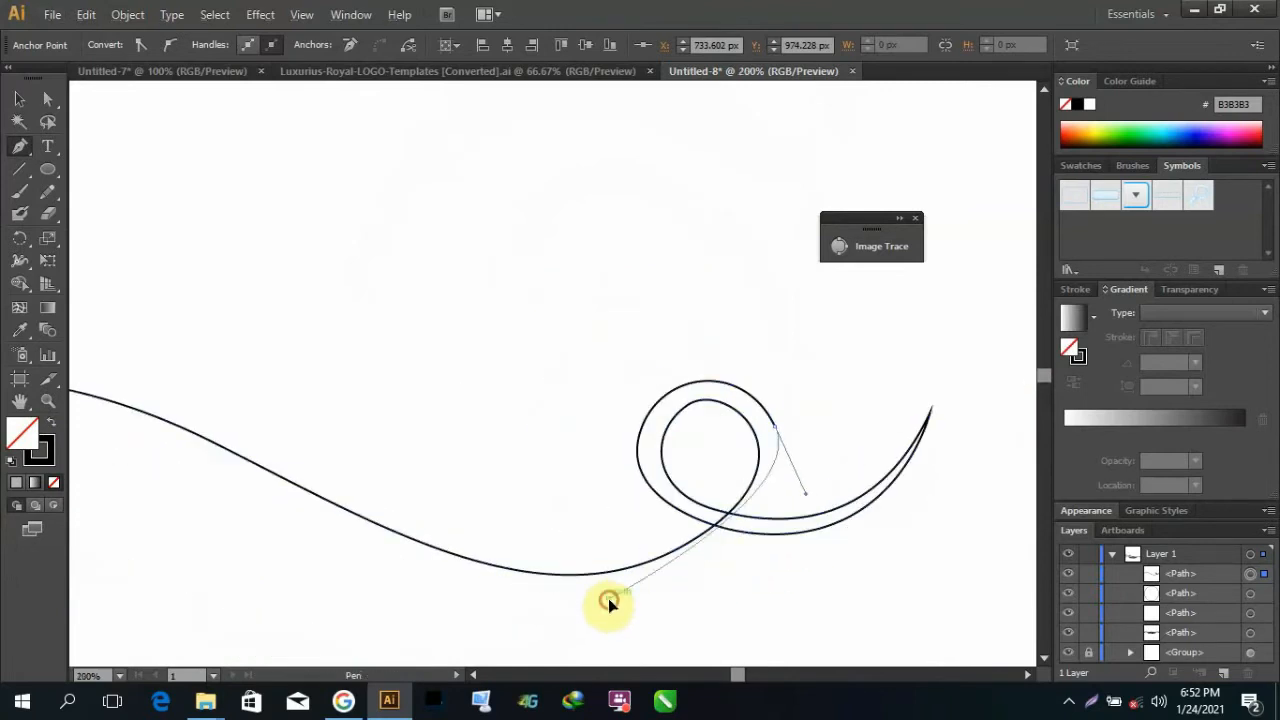
scroll(409, 586, down, 1)
scroll(330, 493, up, 2)
scroll(432, 343, down, 2)
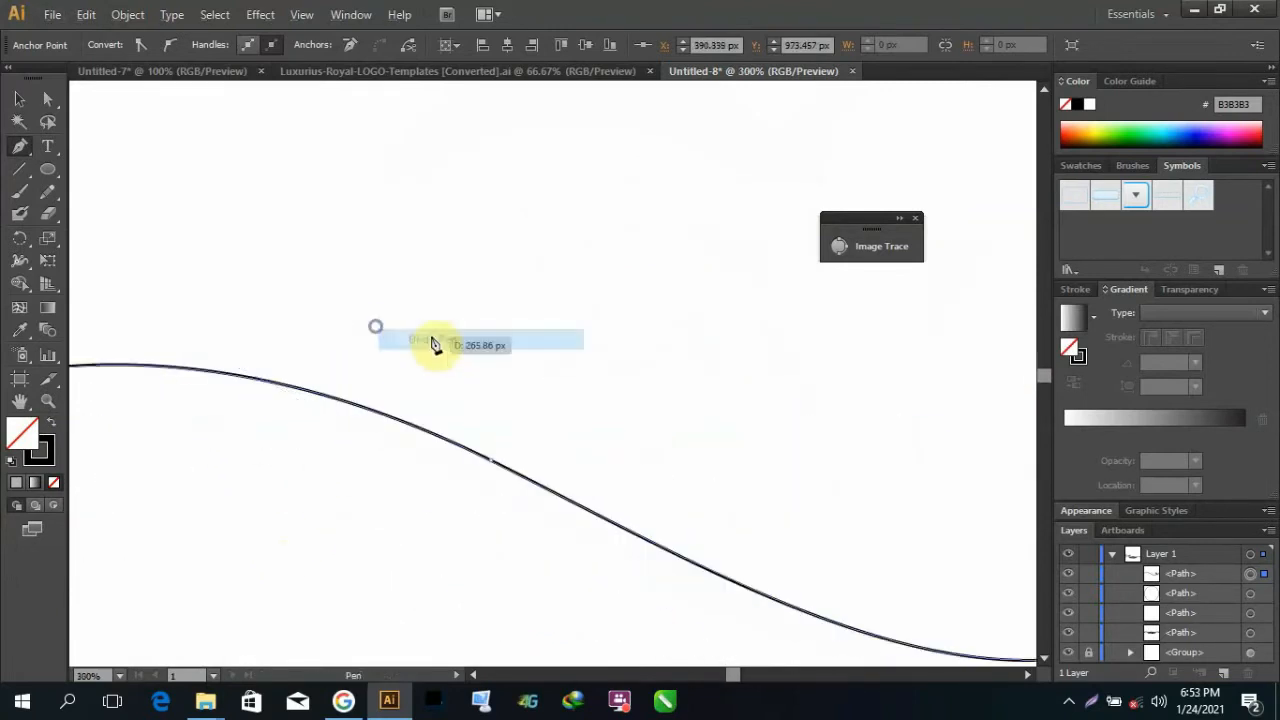
scroll(457, 480, up, 1)
scroll(435, 465, down, 1)
scroll(437, 465, up, 1)
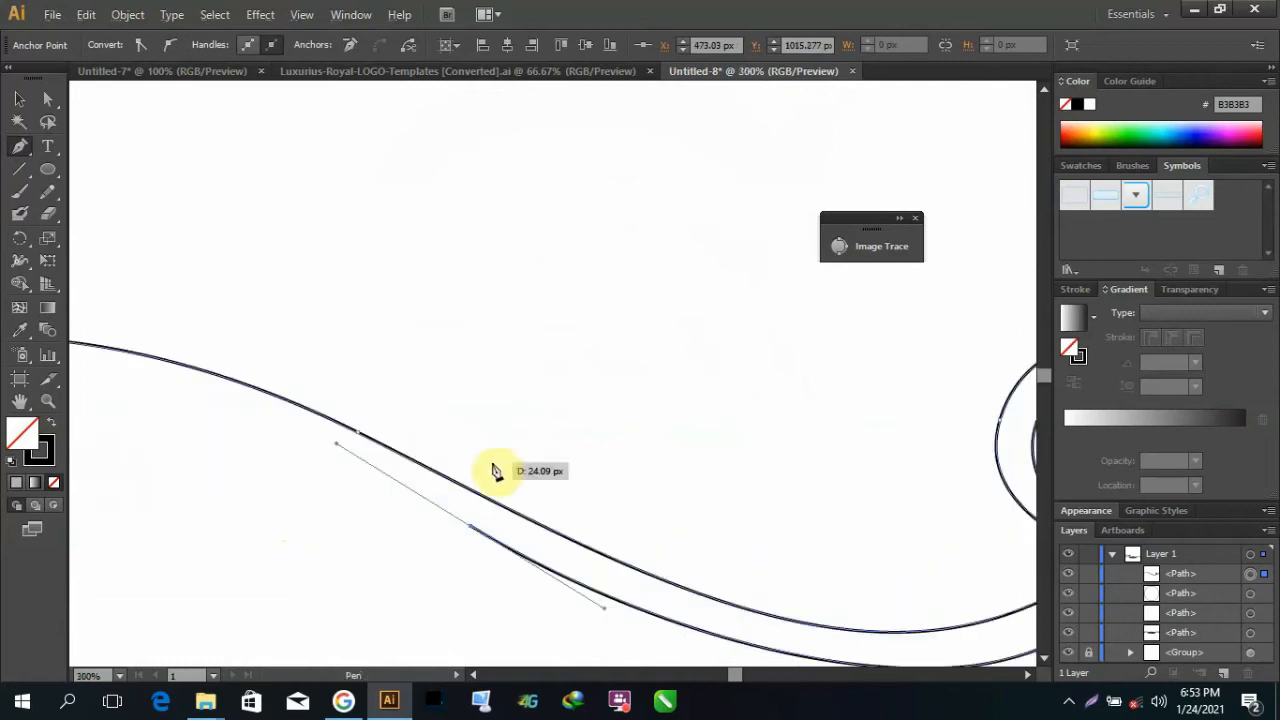
Step: Bring the wave's second edge under its crest back to the circle and close the path at its starting point
scroll(240, 443, left, 3)
scroll(251, 434, up, 1)
scroll(180, 490, left, 2)
scroll(112, 547, down, 1)
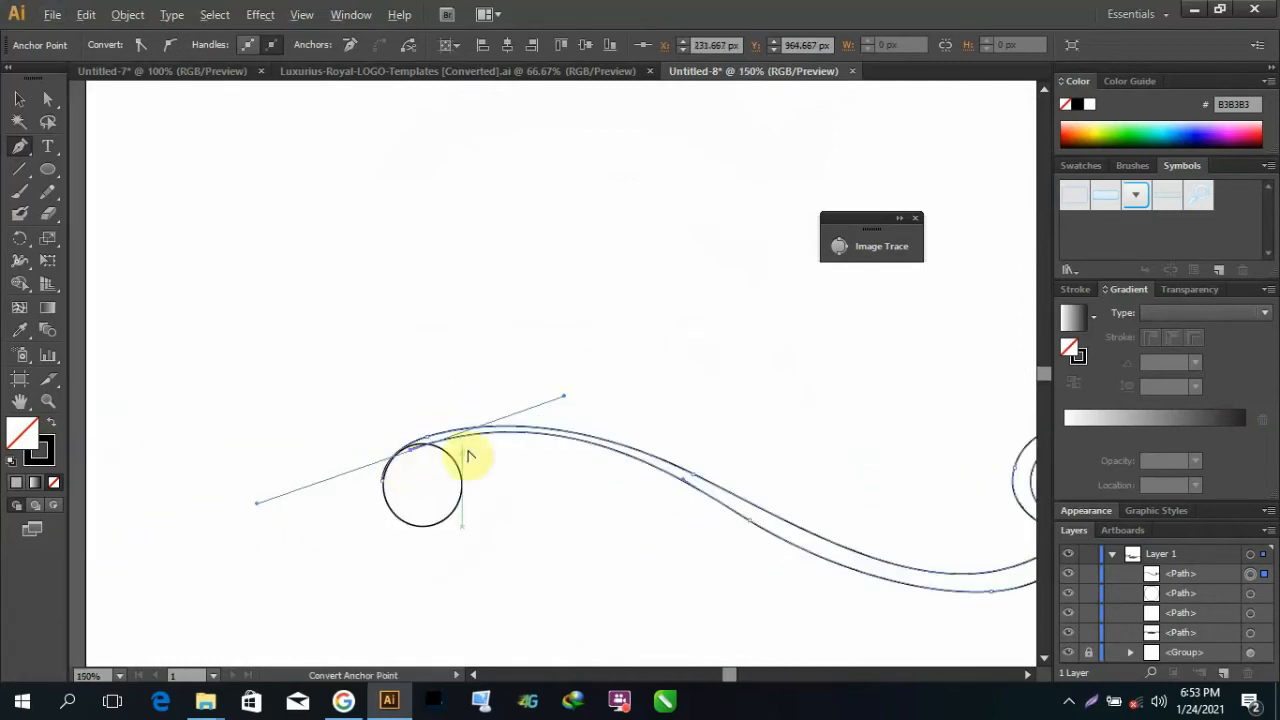
drag(130, 577, 130, 577)
scroll(273, 467, down, 4)
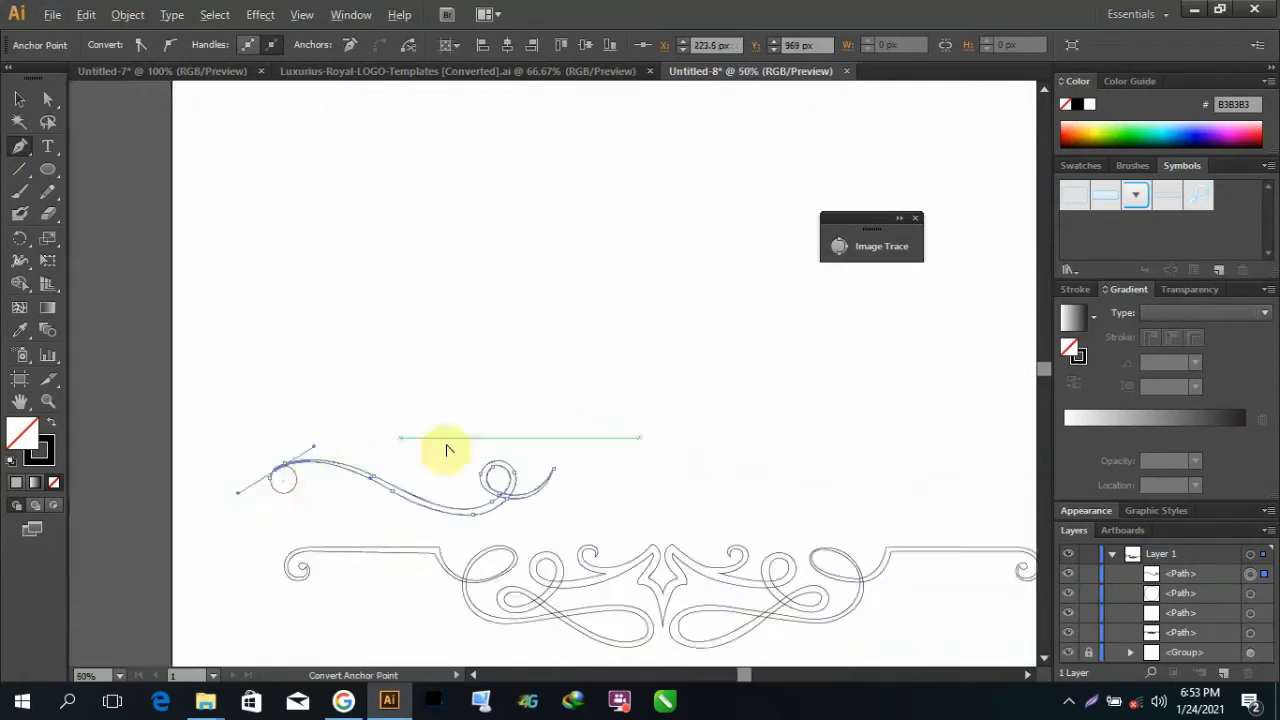
Step: Start a new Pen path just outside the right side of the wave's small loop
scroll(544, 477, up, 4)
scroll(447, 497, up, 3)
click(405, 538)
scroll(457, 498, down, 5)
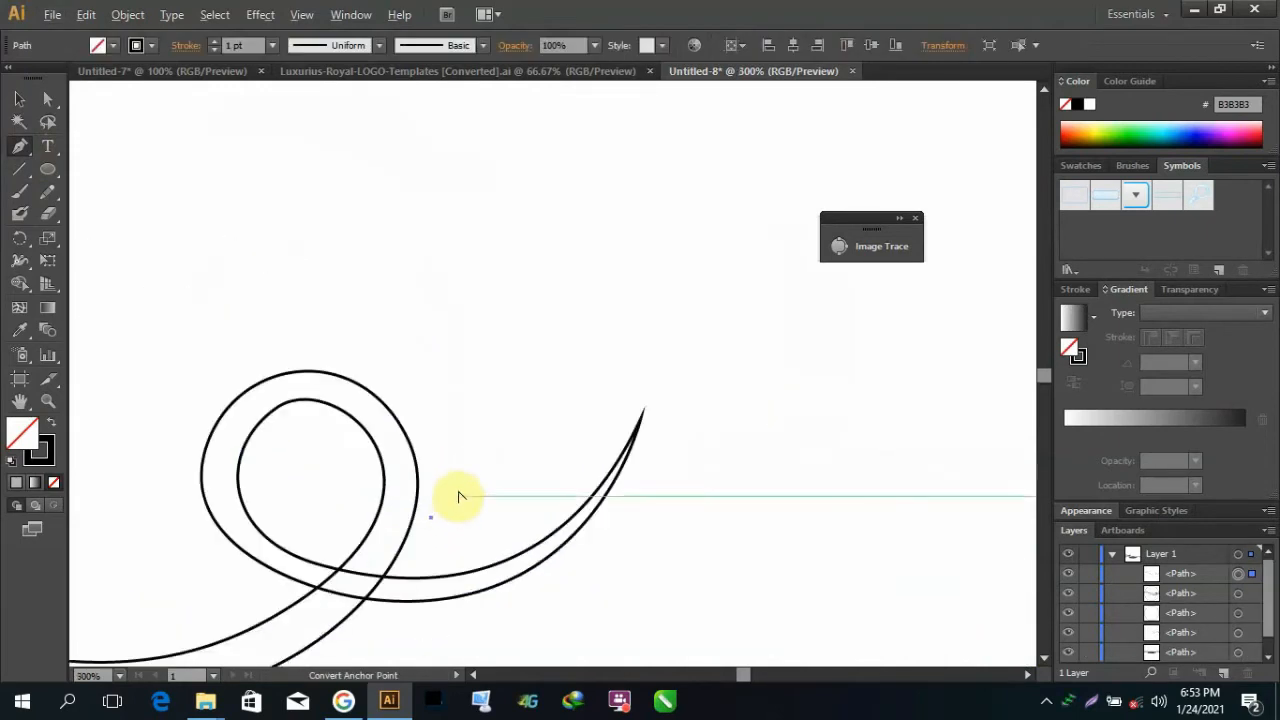
scroll(389, 250, up, 1)
drag(210, 199, 219, 179)
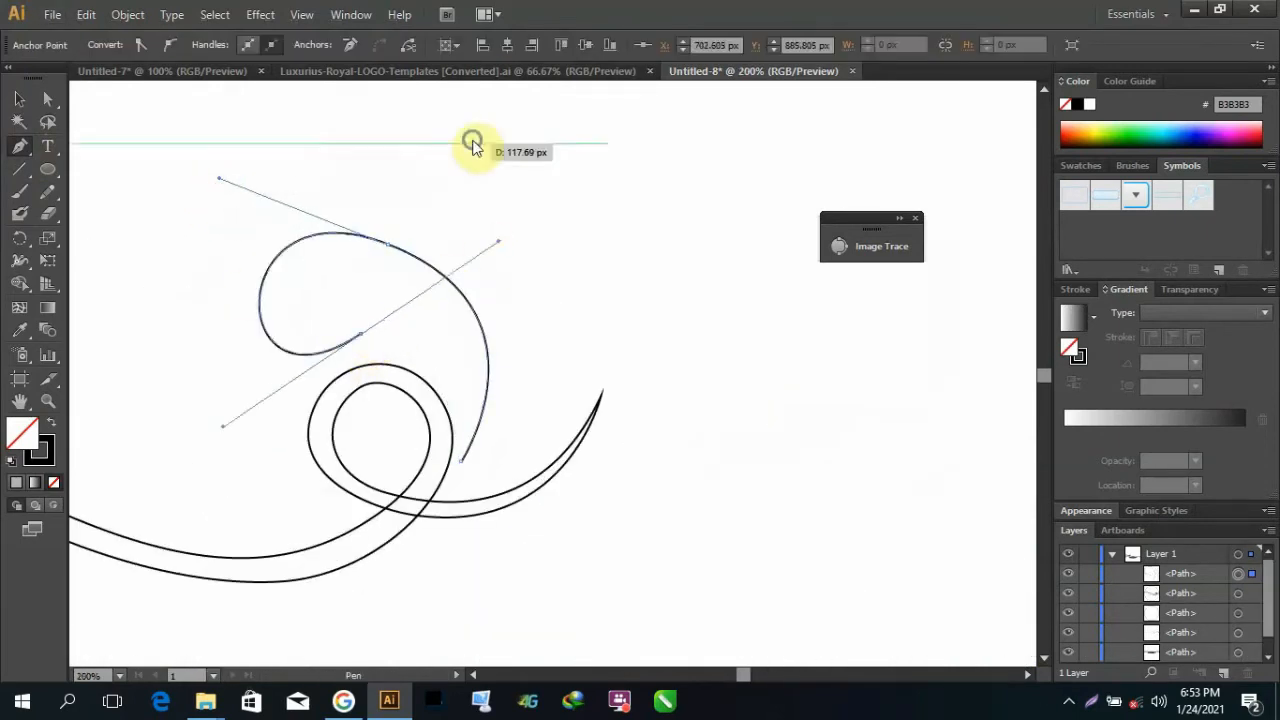
key(ctrl+z)
drag(345, 352, 507, 413)
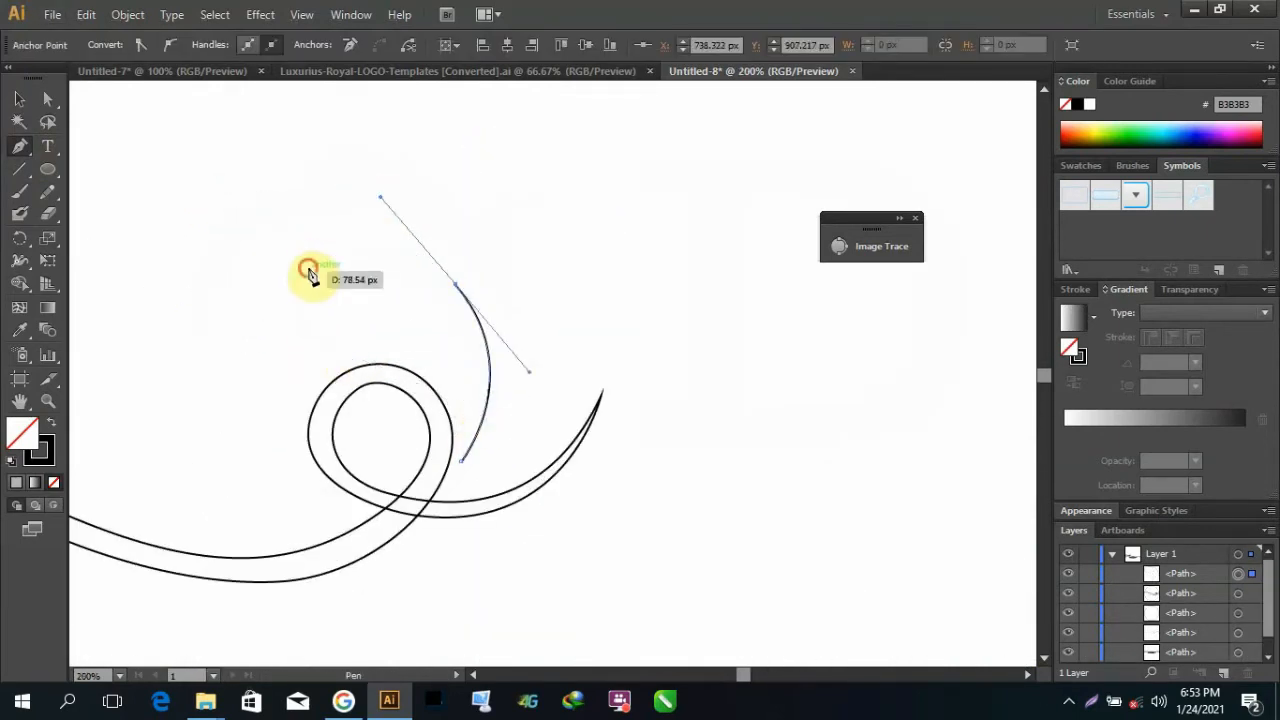
scroll(345, 220, up, 3)
key(ctrl+z)
key(ctrl+z)
scroll(612, 350, down, 2)
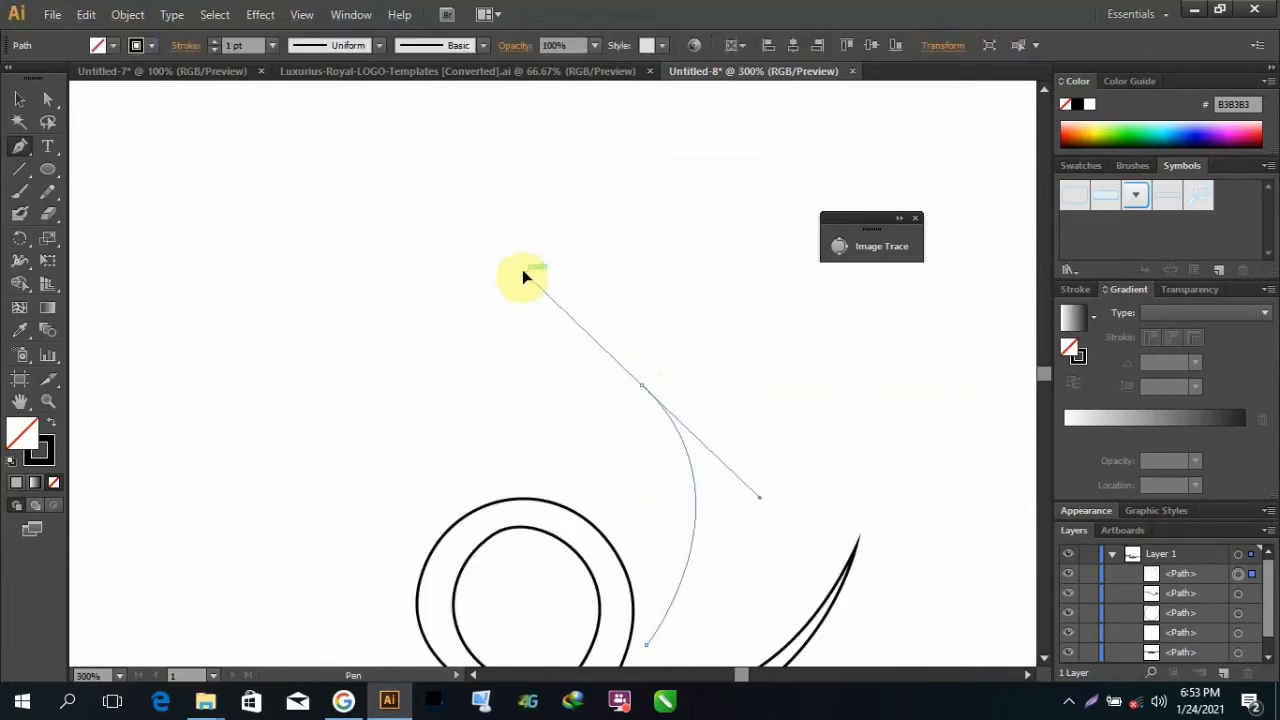
drag(522, 270, 524, 272)
key(ctrl+z)
Step: Draw an arc up and over the small loop to a hooked tip, returning along the inside of the curl to its top
drag(681, 455, 640, 328)
drag(412, 365, 413, 368)
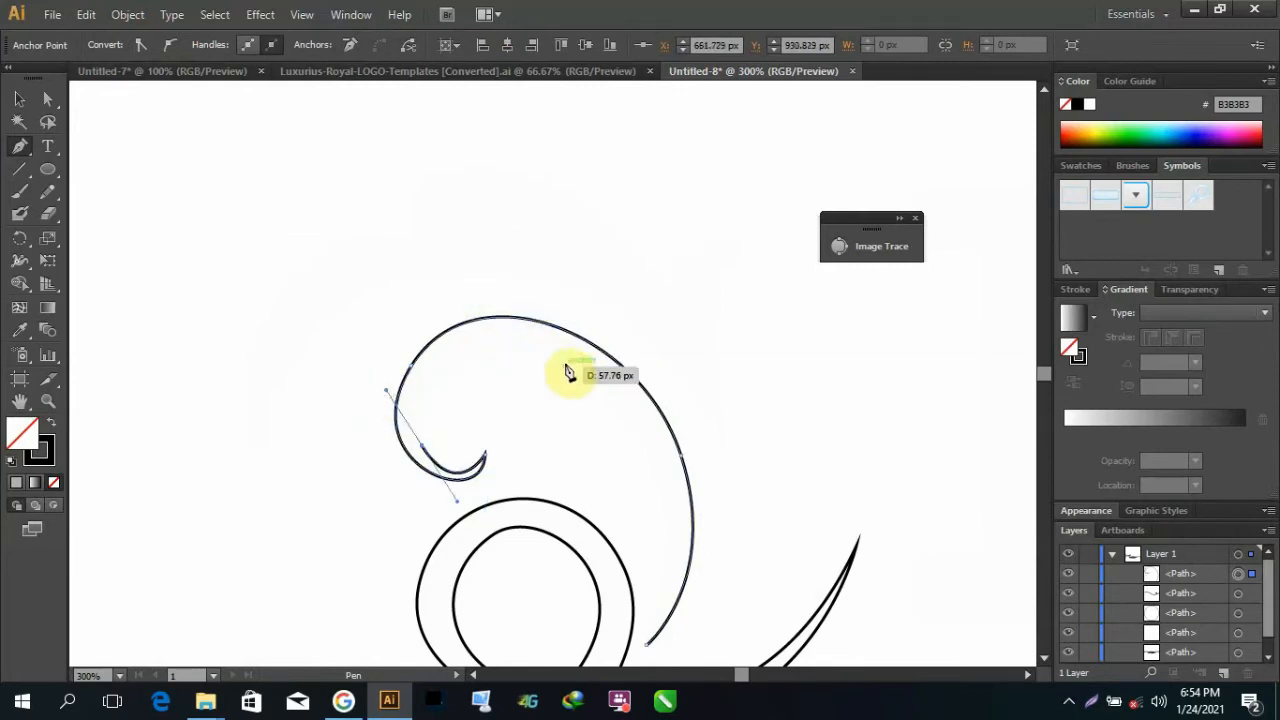
drag(565, 368, 632, 415)
scroll(628, 428, up, 2)
scroll(640, 538, down, 2)
Step: Finish the curl's inner edge down to its pointed base, close the path and adjust the inner curve's handle
drag(635, 534, 580, 660)
scroll(760, 421, up, 3)
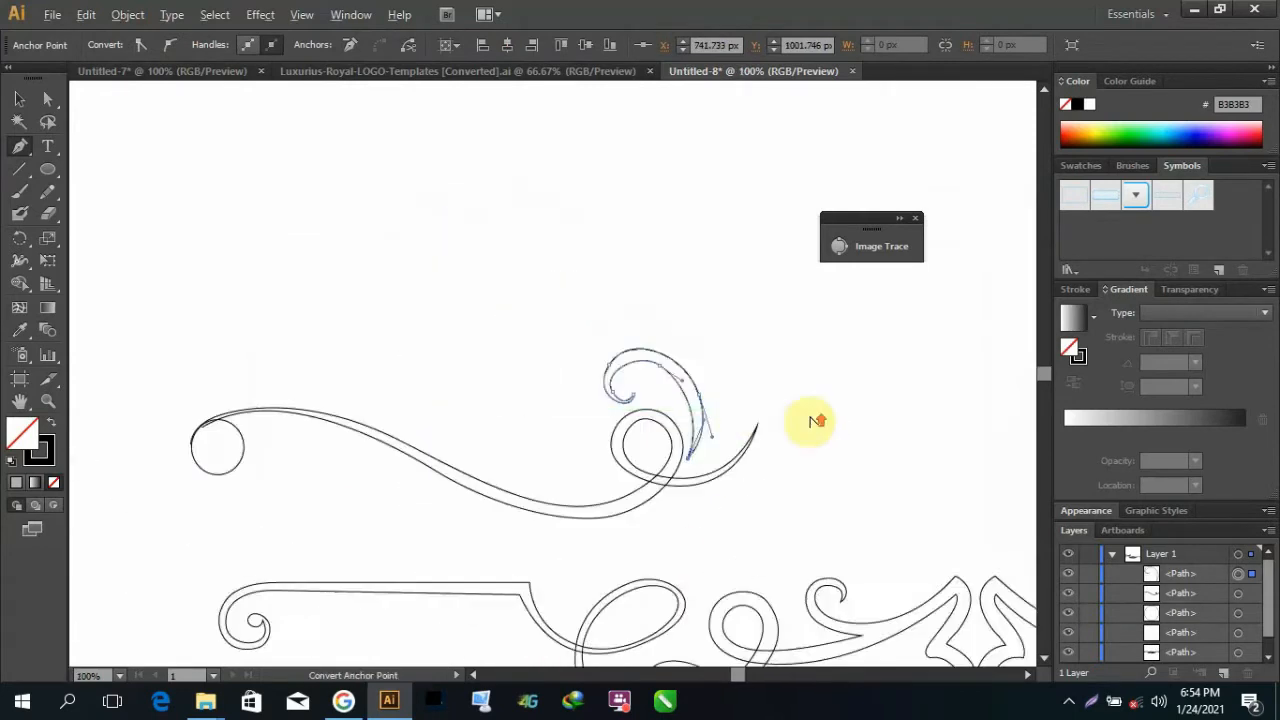
scroll(815, 418, up, 3)
drag(486, 404, 494, 402)
click(443, 543)
scroll(652, 411, down, 3)
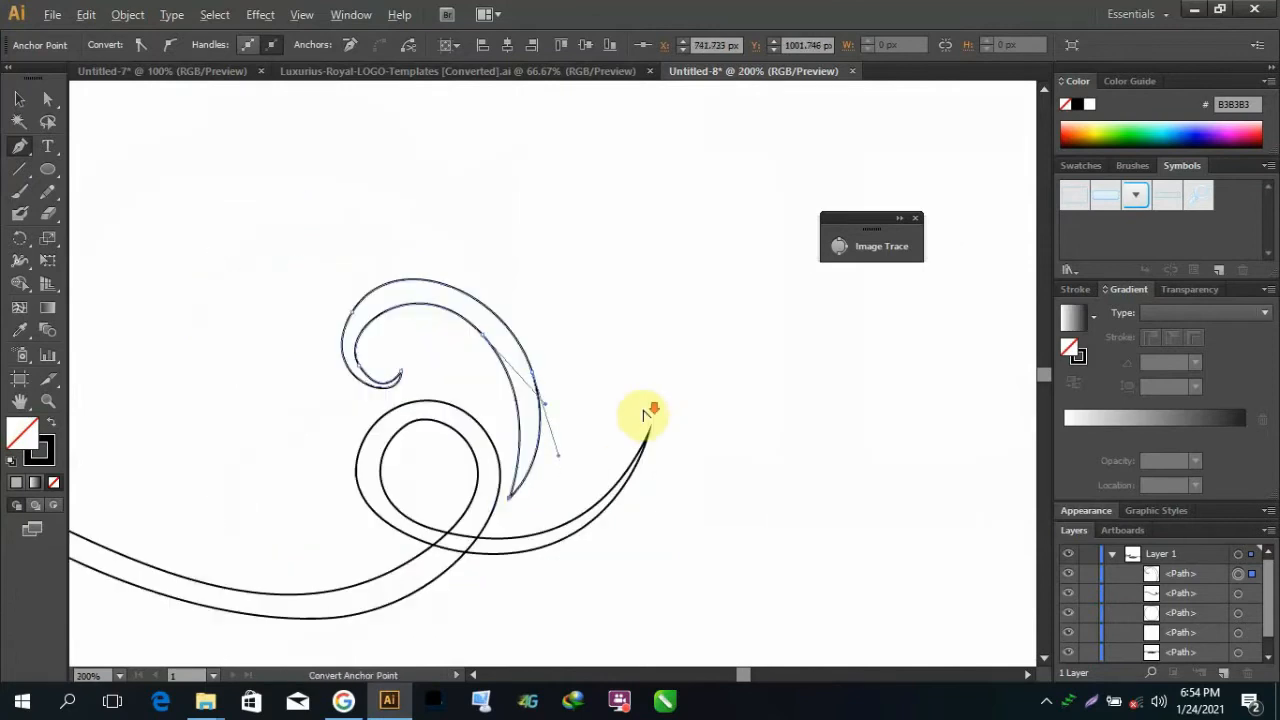
Step: Start a leaf outline to the right of the curl and draw its right edge up to a sharp tip
scroll(703, 300, up, 2)
scroll(528, 474, up, 3)
scroll(486, 496, down, 2)
click(488, 470)
drag(504, 252, 566, 211)
click(503, 253)
Step: Curve the leaf outline from the sharp tip back down to the first notch as a corner point
scroll(454, 330, up, 1)
scroll(450, 325, up, 3)
drag(391, 394, 374, 543)
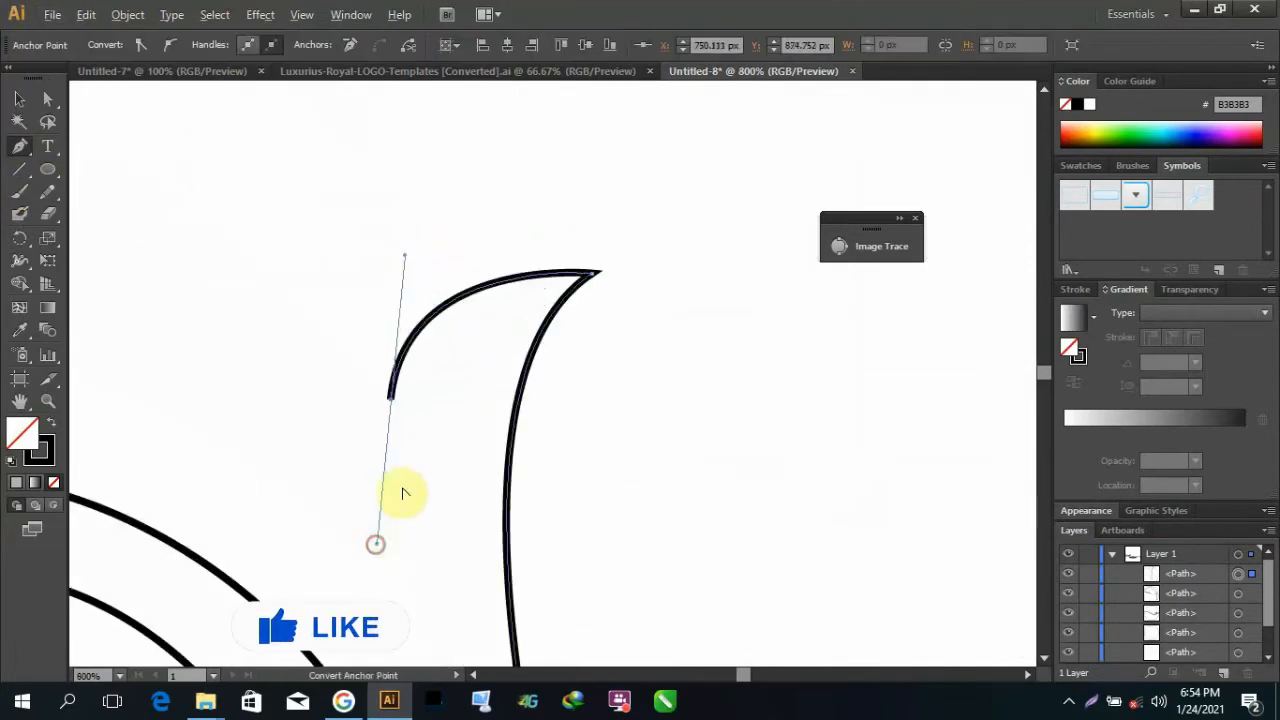
scroll(403, 491, down, 3)
click(400, 454)
Step: Arch the leaf outline over a rounded lobe above the curl to a second notch as a corner point
scroll(226, 354, down, 1)
scroll(190, 366, up, 1)
drag(190, 366, 172, 532)
scroll(190, 412, down, 2)
click(189, 394)
Step: Sweep the leaf's outer edge from the second notch down around the curl's left side to a pointed corner tip
scroll(186, 405, down, 1)
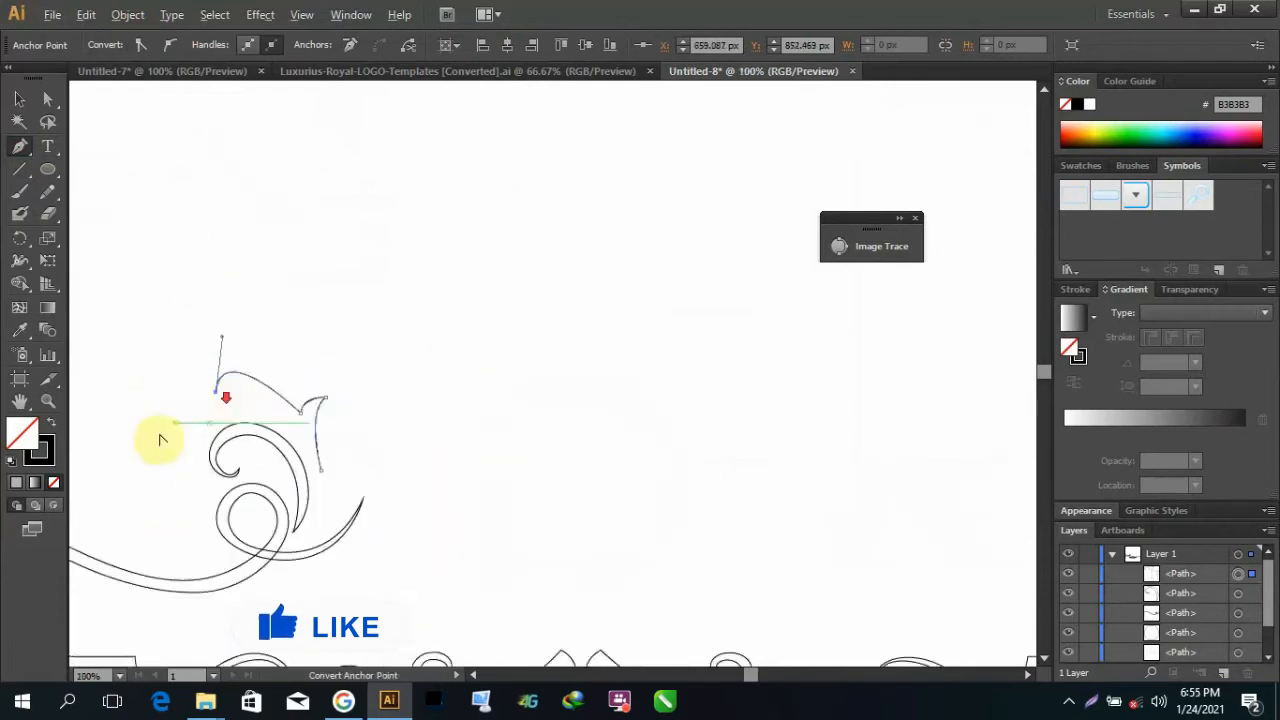
scroll(158, 448, up, 2)
drag(161, 467, 262, 610)
click(162, 469)
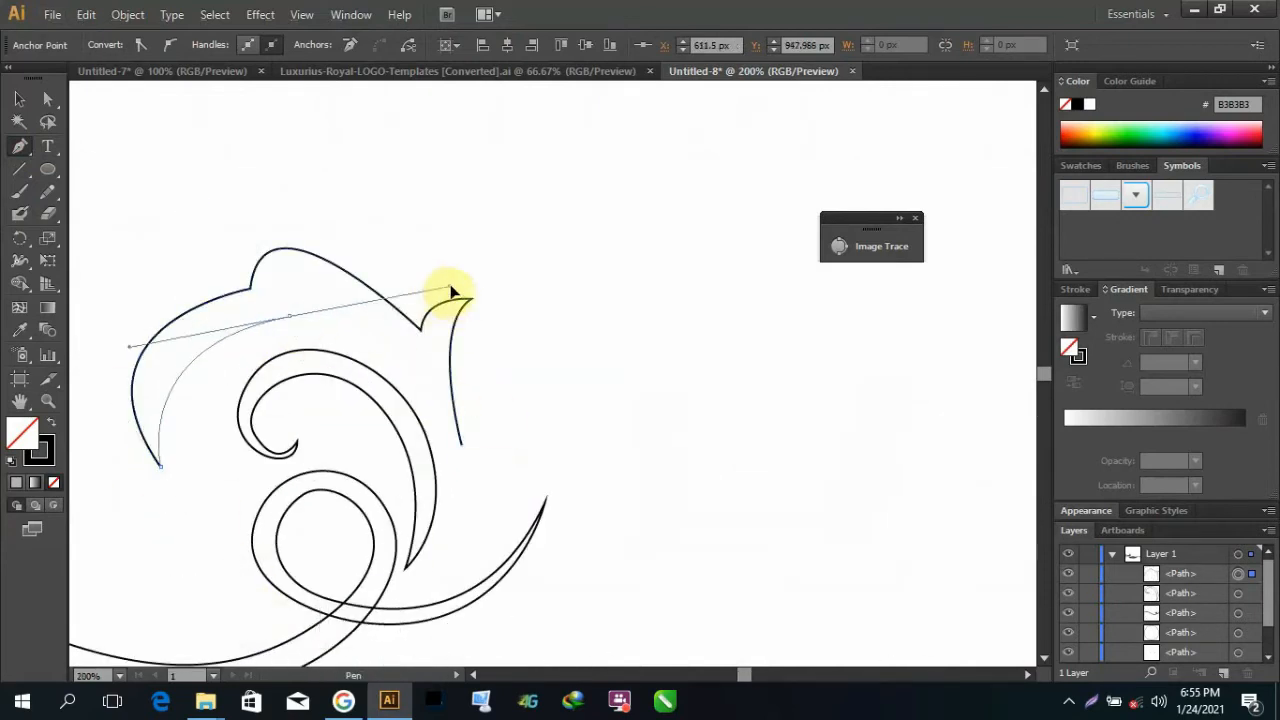
Step: Draw the leaf's inner edge from the pointed tip back over the curl, close the outline at the right edge's lower end, and deselect it
drag(204, 344, 280, 305)
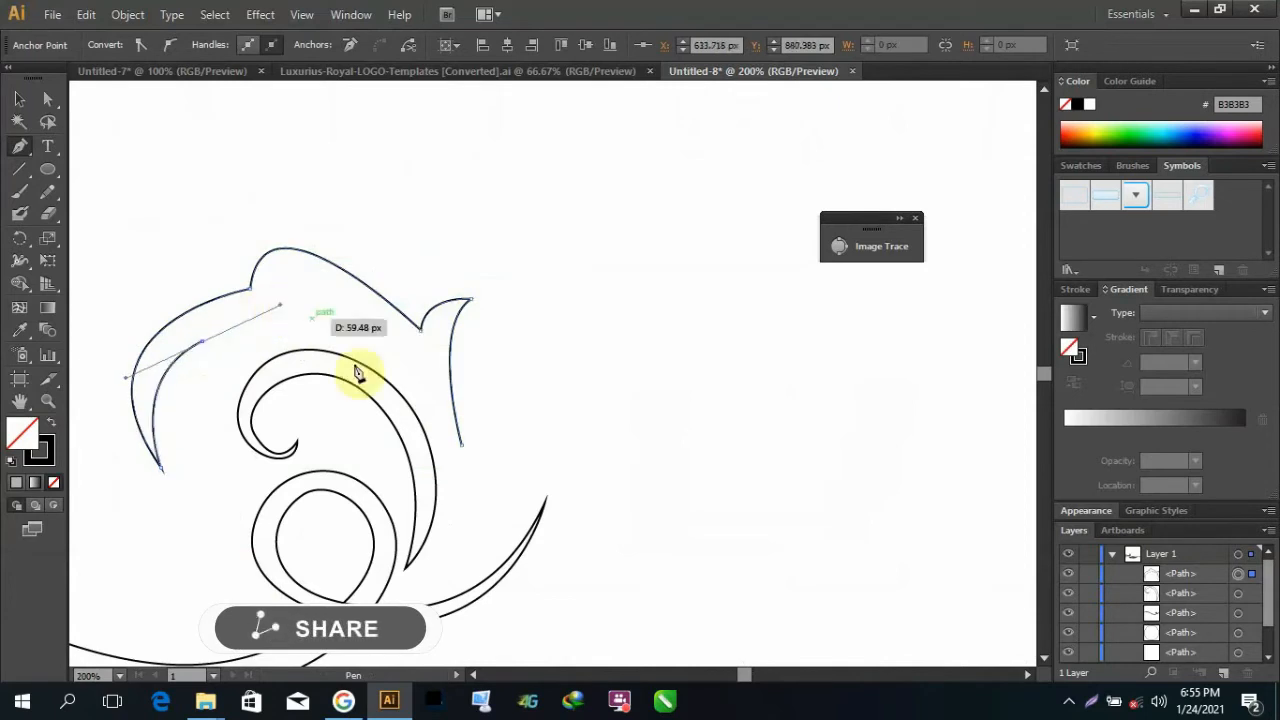
drag(513, 571, 511, 569)
scroll(504, 450, down, 5)
scroll(667, 427, up, 2)
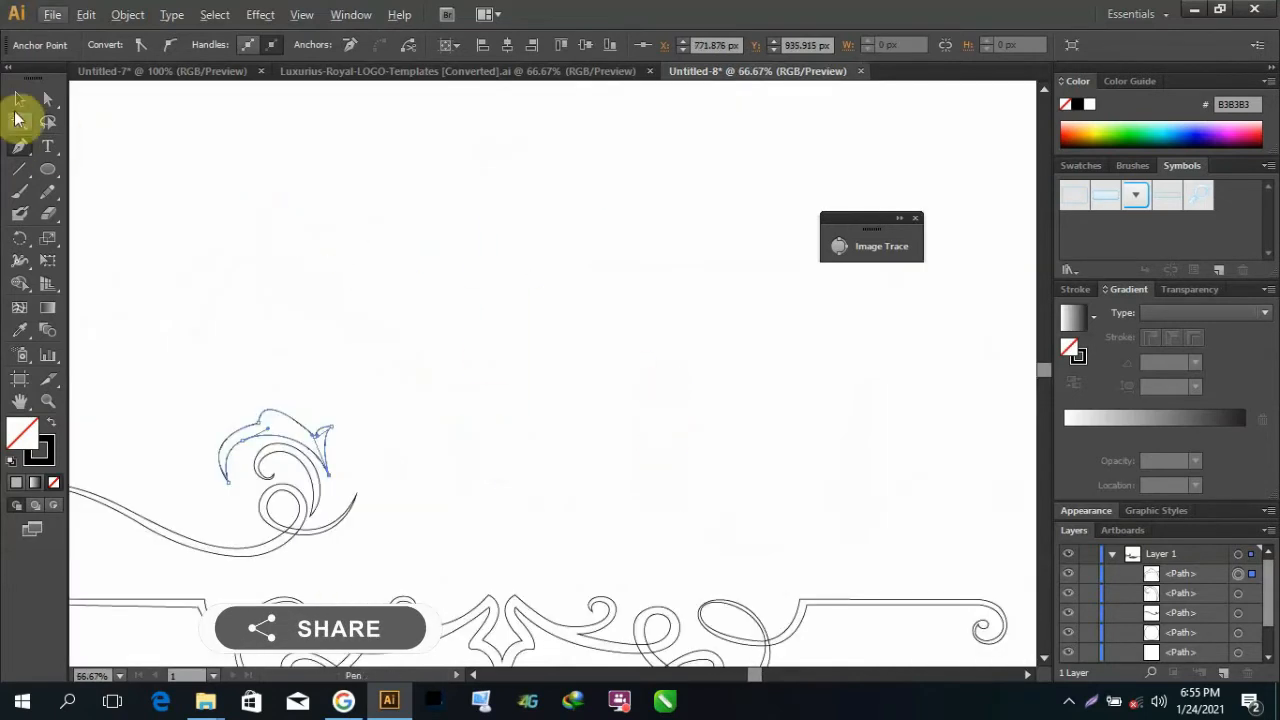
scroll(200, 175, down, 1)
scroll(481, 143, left, 3)
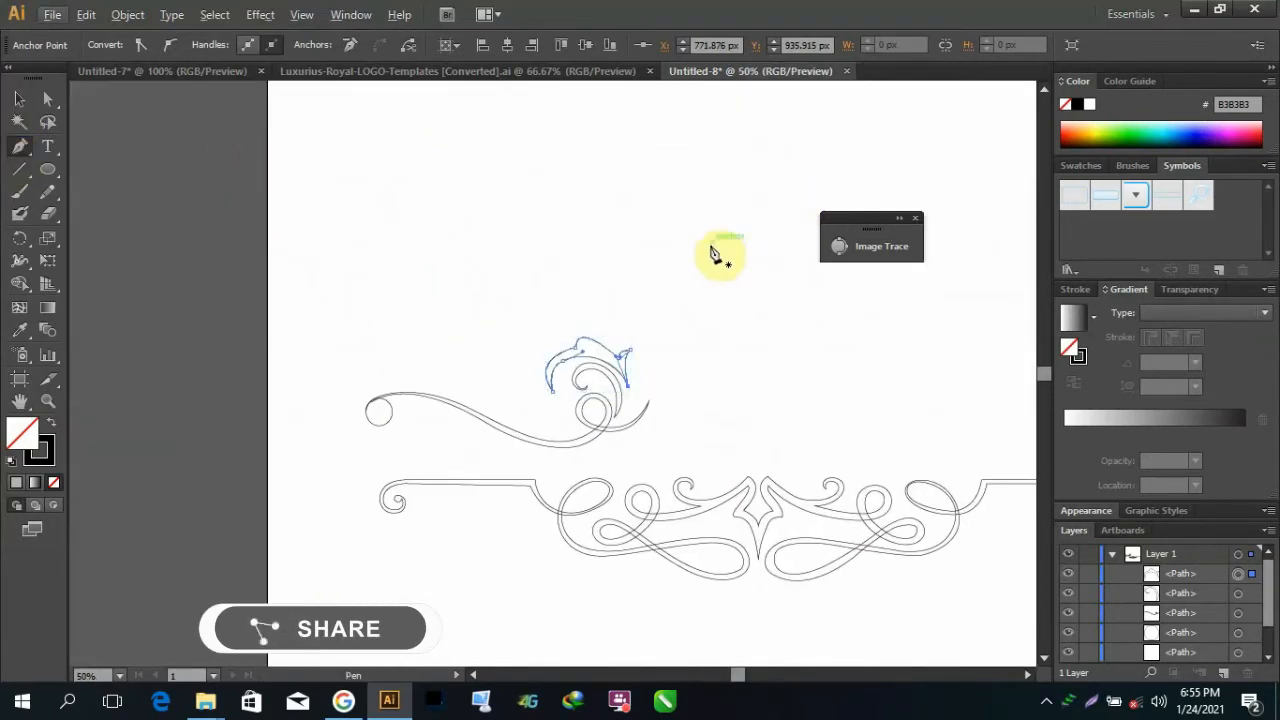
scroll(560, 157, up, 2)
scroll(216, 397, up, 2)
scroll(431, 286, down, 4)
click(20, 101)
click(372, 261)
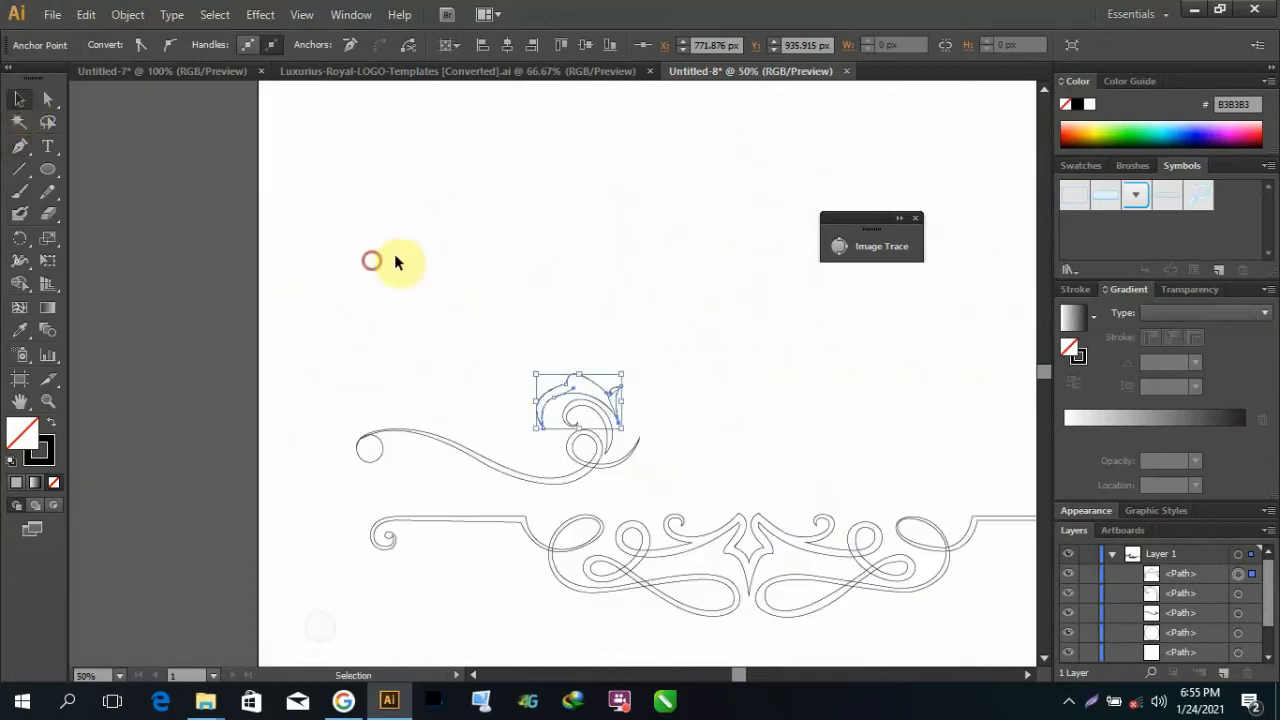
click(1070, 700)
right_click(1151, 611)
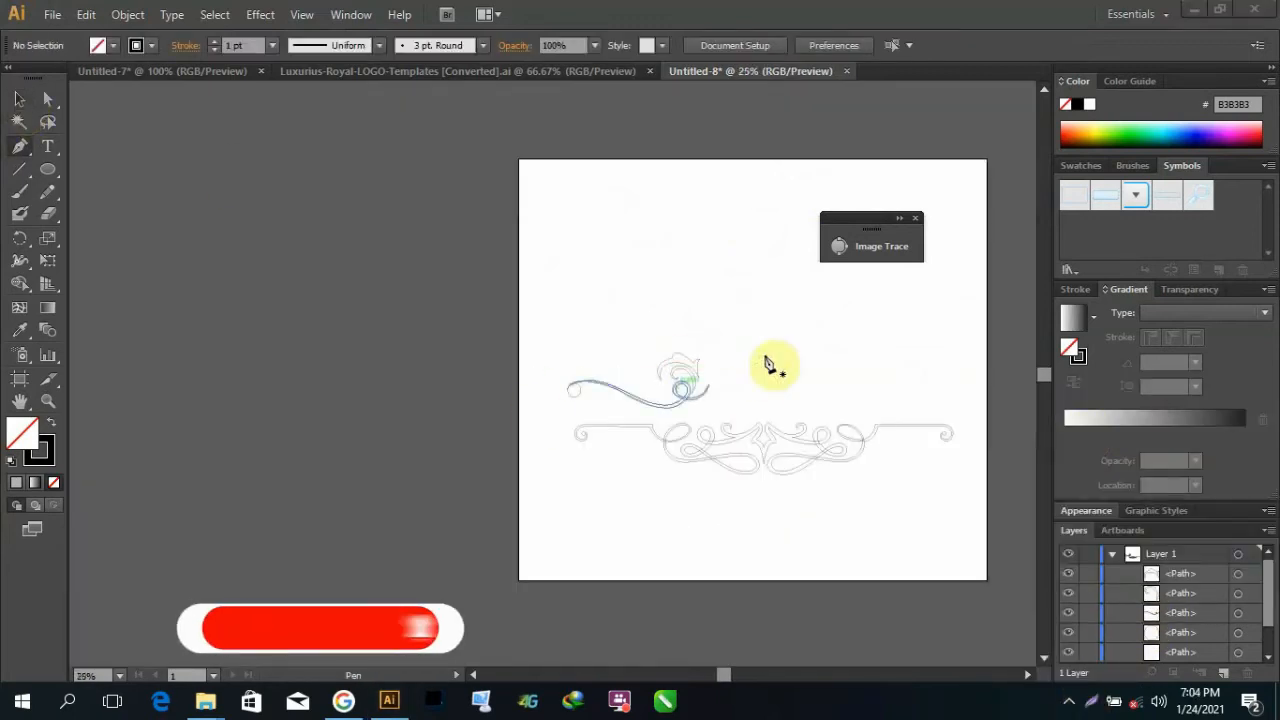
Step: Start a new Pen path for a third ornament in the empty area above the circle end of the second ornament
scroll(715, 229, up, 2)
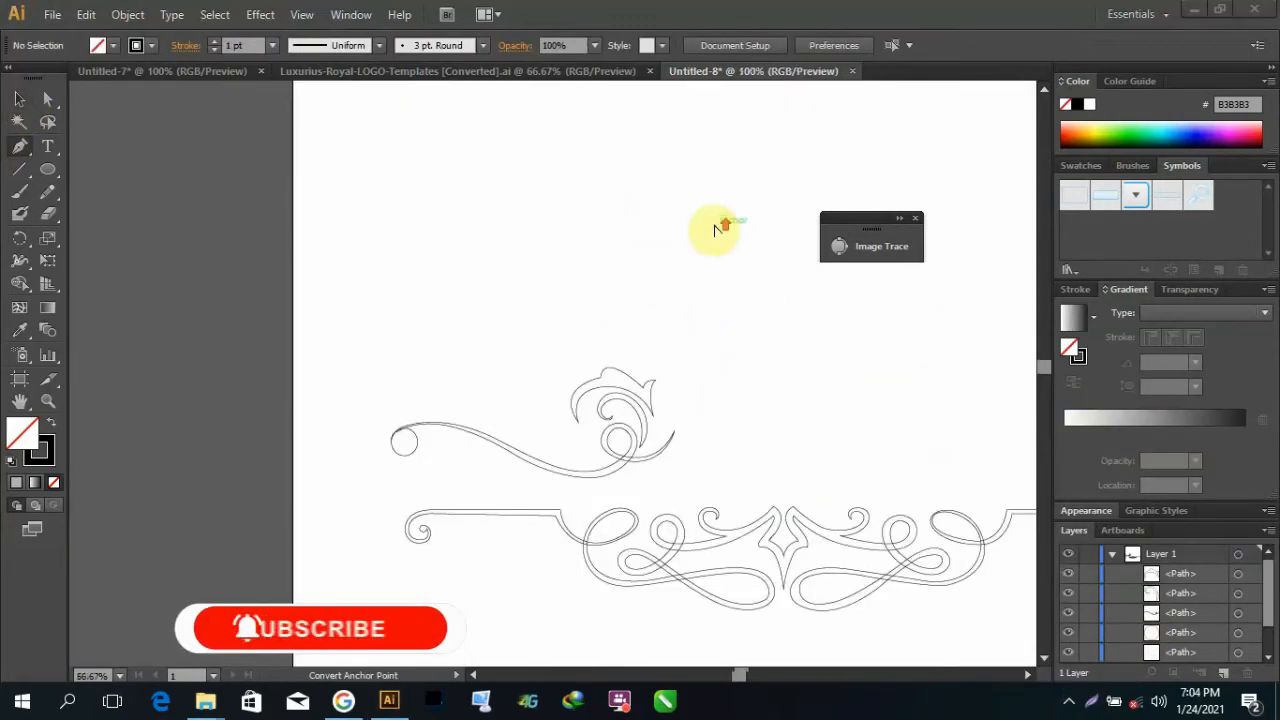
scroll(715, 229, up, 4)
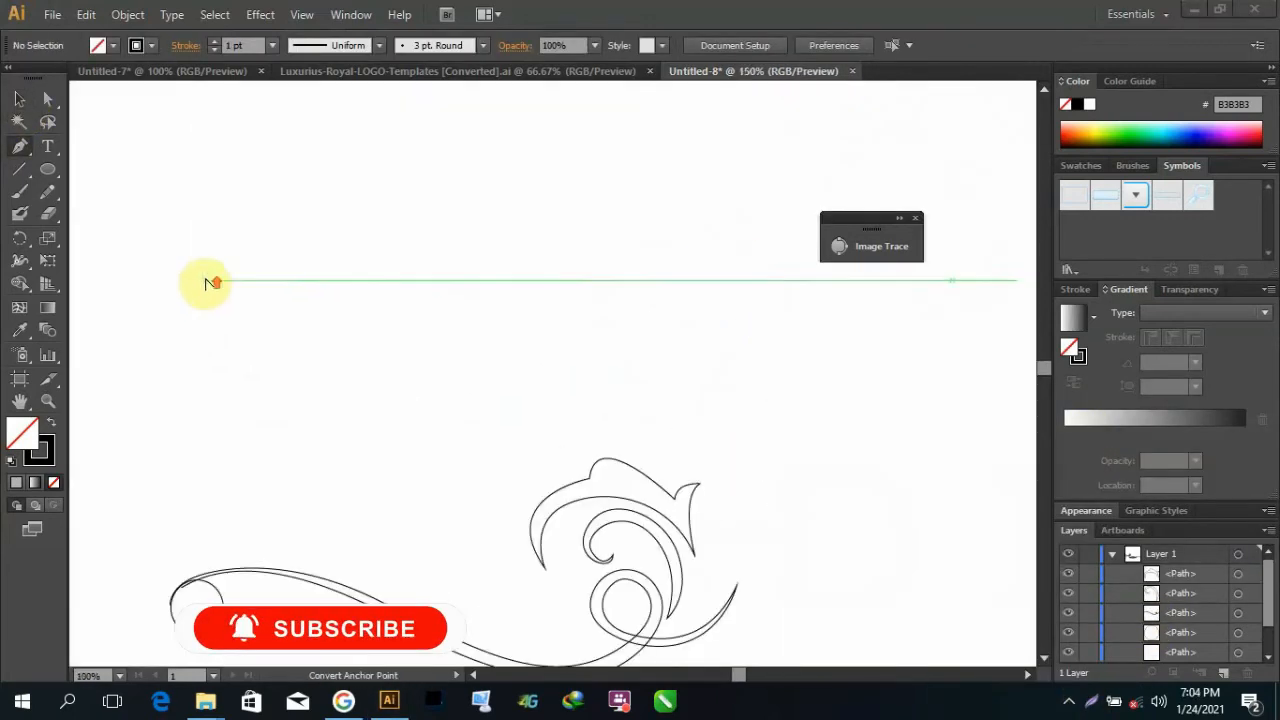
click(342, 479)
mouse_move(265, 404)
mouse_down()
mouse_move(236, 426)
mouse_move(174, 419)
mouse_up()
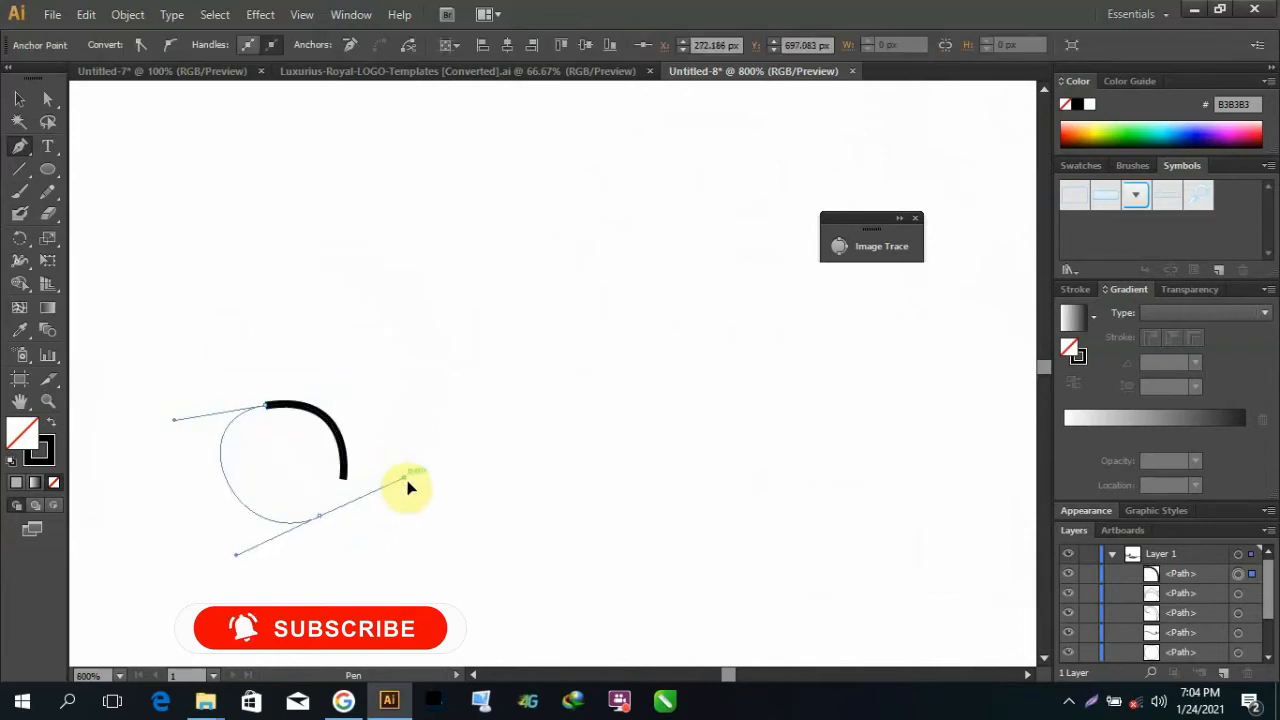
drag(406, 480, 405, 478)
key(ctrl+z)
key(ctrl+z)
Step: Curve the new path into a small inner hook that arches over and rounds down its left side
drag(317, 412, 283, 393)
drag(289, 514, 412, 431)
key(ctrl+z)
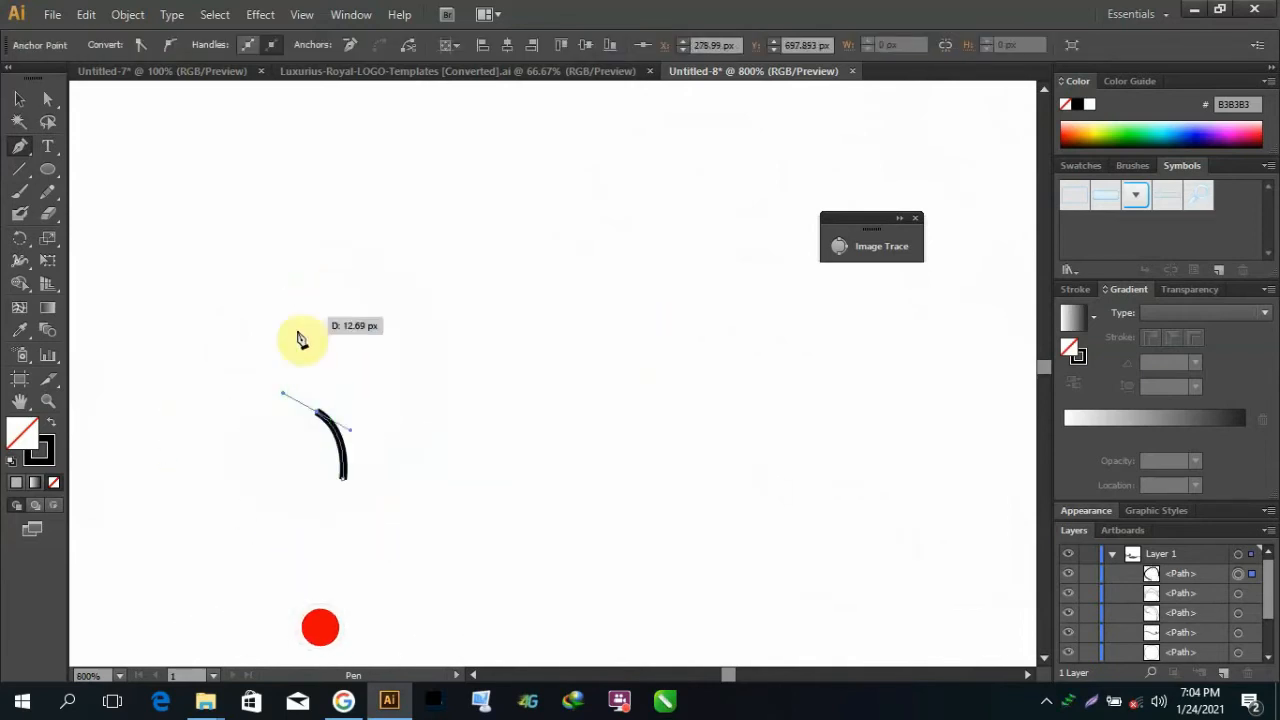
scroll(236, 438, up, 2)
scroll(260, 562, down, 1)
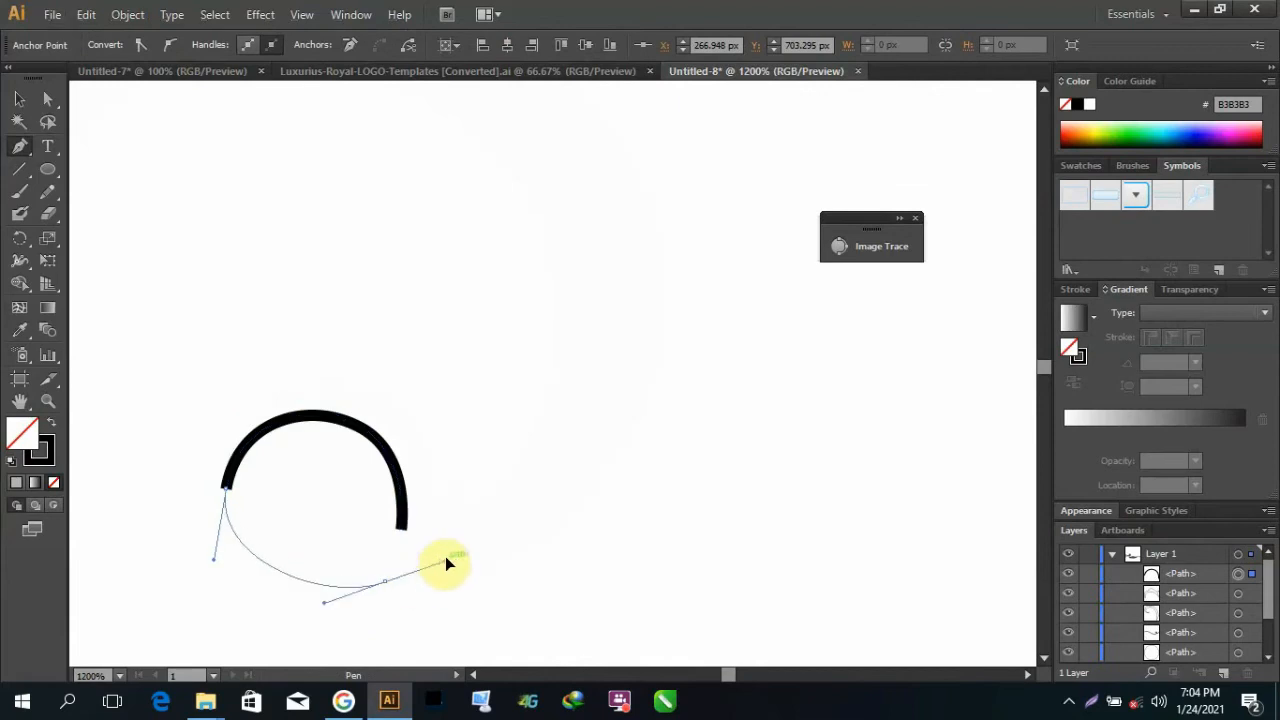
Step: Extend the spiral from under the inner hook up around its right side and over toward the top
mouse_move(562, 340)
mouse_down()
mouse_move(543, 186)
mouse_move(615, 206)
mouse_up()
scroll(520, 175, down, 1)
scroll(540, 260, up, 2)
key(ctrl+z)
scroll(608, 170, down, 2)
drag(516, 126, 431, 78)
scroll(510, 574, down, 4)
scroll(511, 575, up, 3)
right_click(427, 298)
click(480, 307)
drag(497, 394, 409, 355)
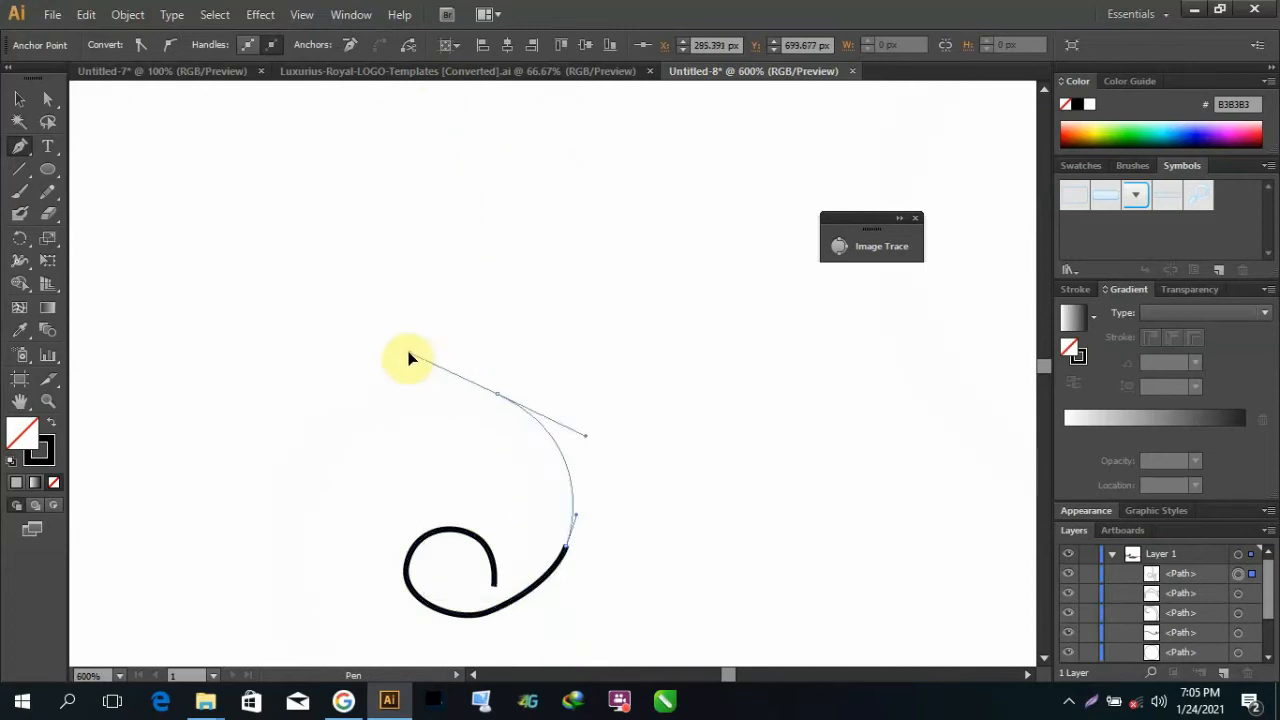
Step: Carry the spiral down its left side and out along the bottom toward the right
scroll(382, 411, down, 2)
scroll(350, 434, up, 2)
drag(299, 540, 301, 450)
drag(576, 499, 629, 492)
scroll(628, 492, down, 4)
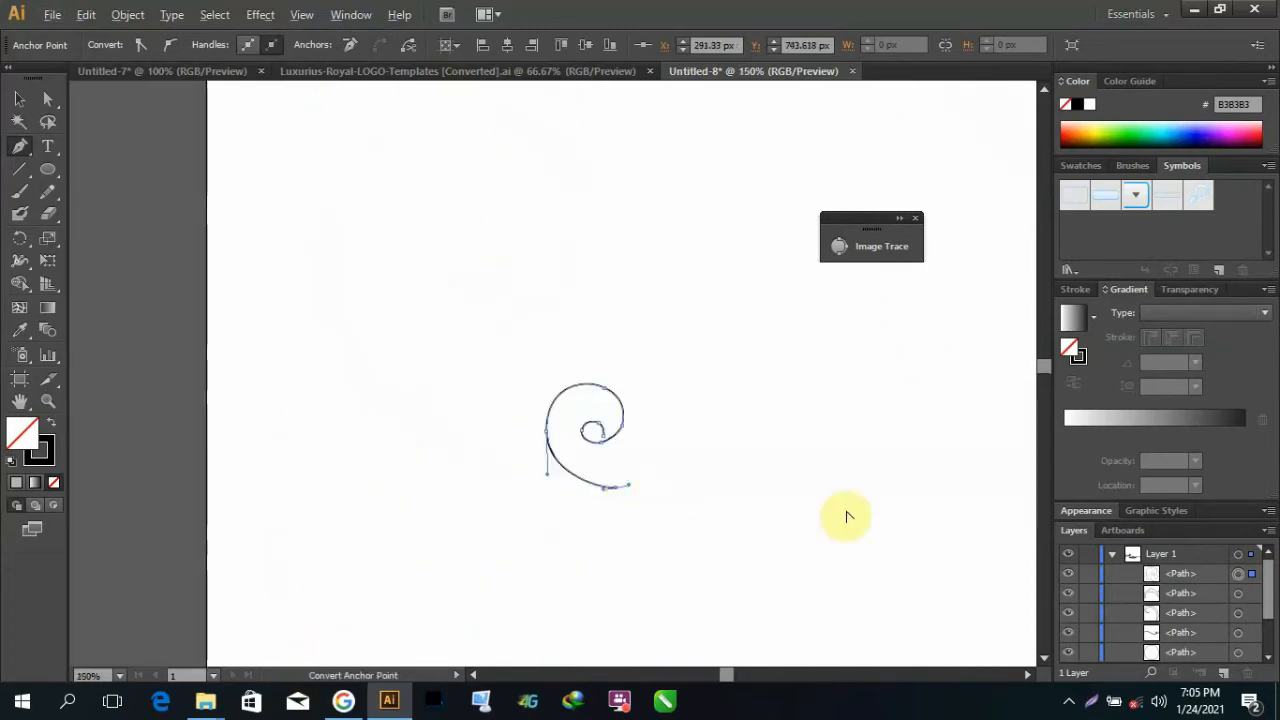
scroll(885, 514, up, 4)
scroll(911, 519, down, 2)
scroll(364, 527, up, 4)
scroll(371, 533, down, 5)
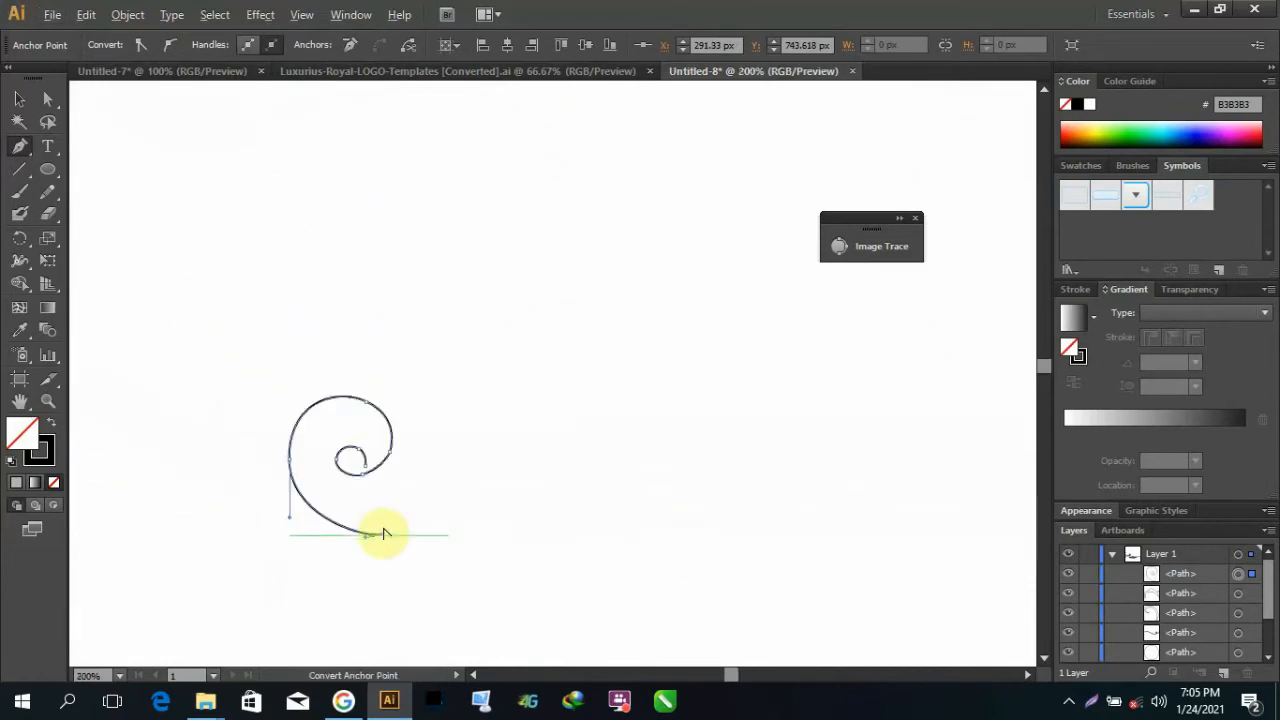
scroll(380, 532, up, 3)
scroll(450, 557, down, 4)
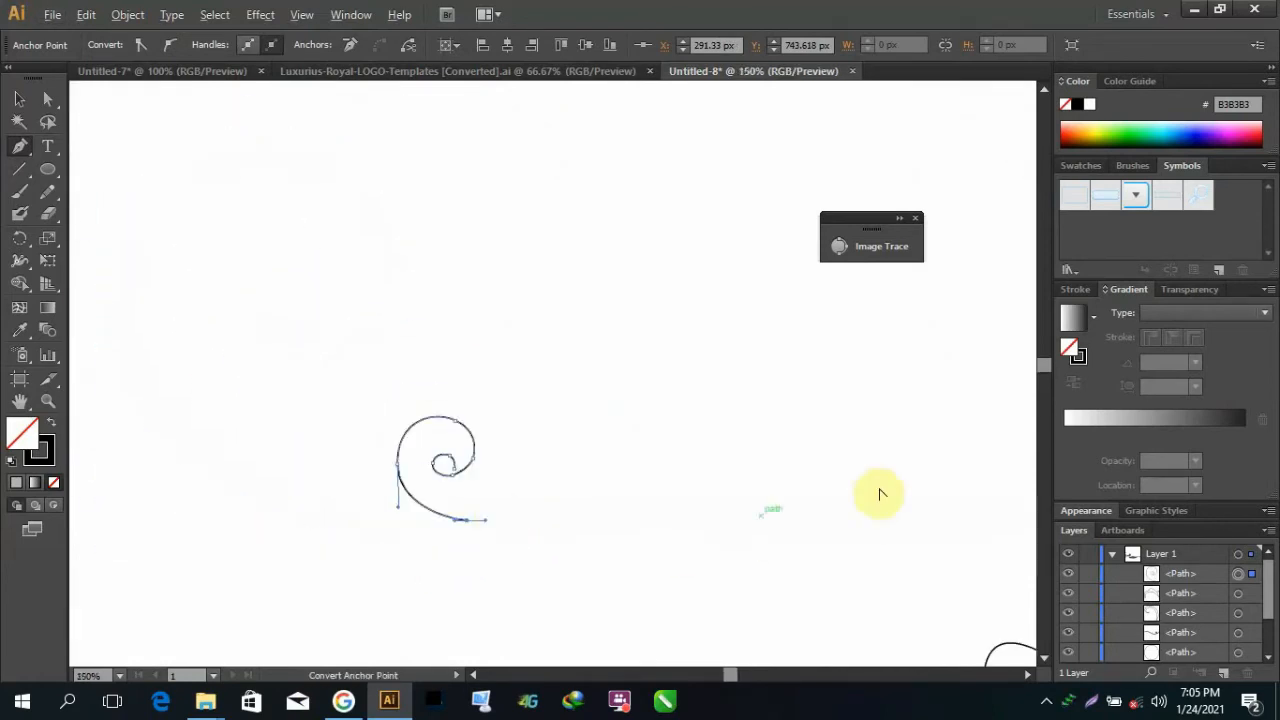
scroll(877, 494, up, 1)
scroll(740, 540, up, 1)
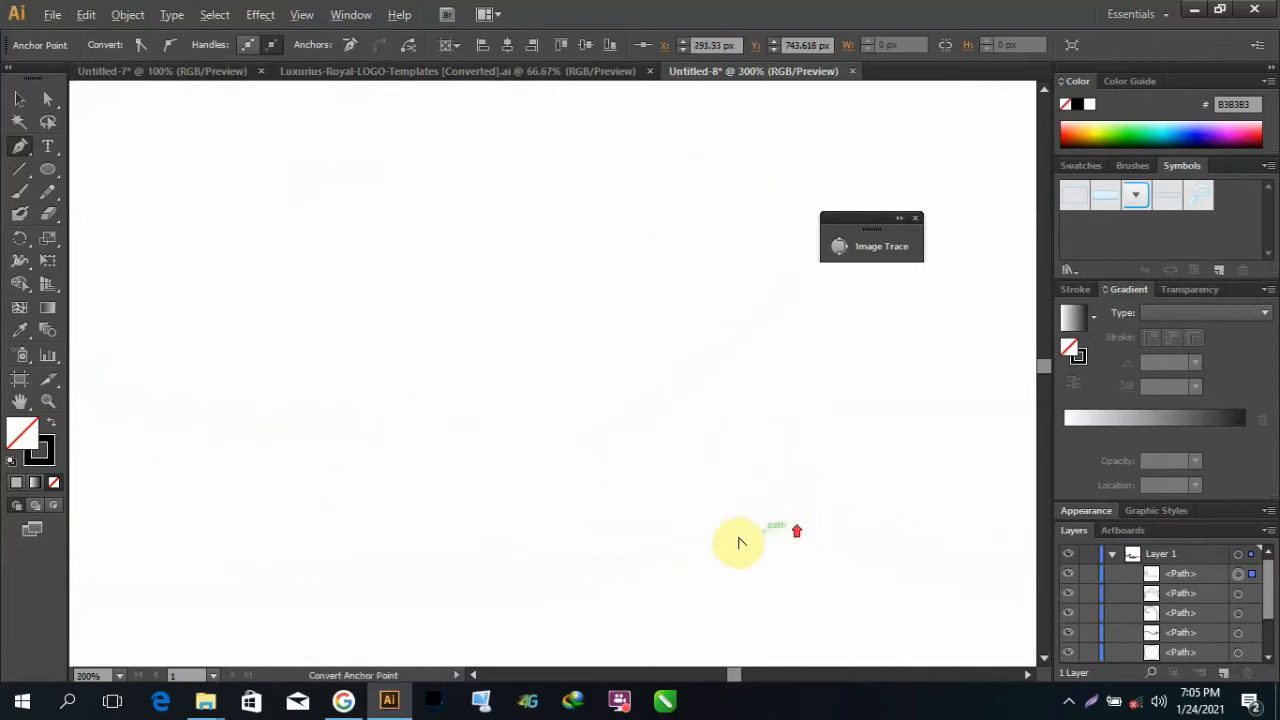
scroll(735, 530, down, 2)
scroll(740, 500, up, 2)
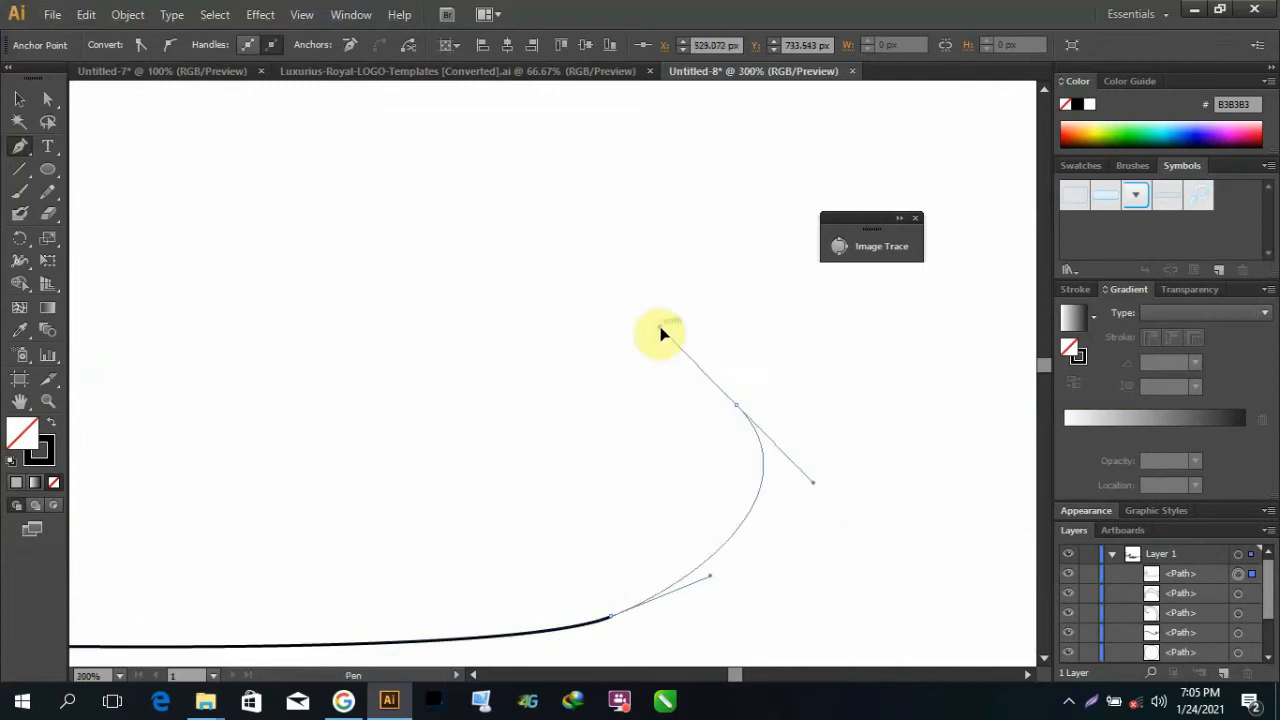
drag(660, 327, 585, 190)
scroll(820, 480, up, 1)
right_click(625, 167)
click(652, 180)
right_click(587, 198)
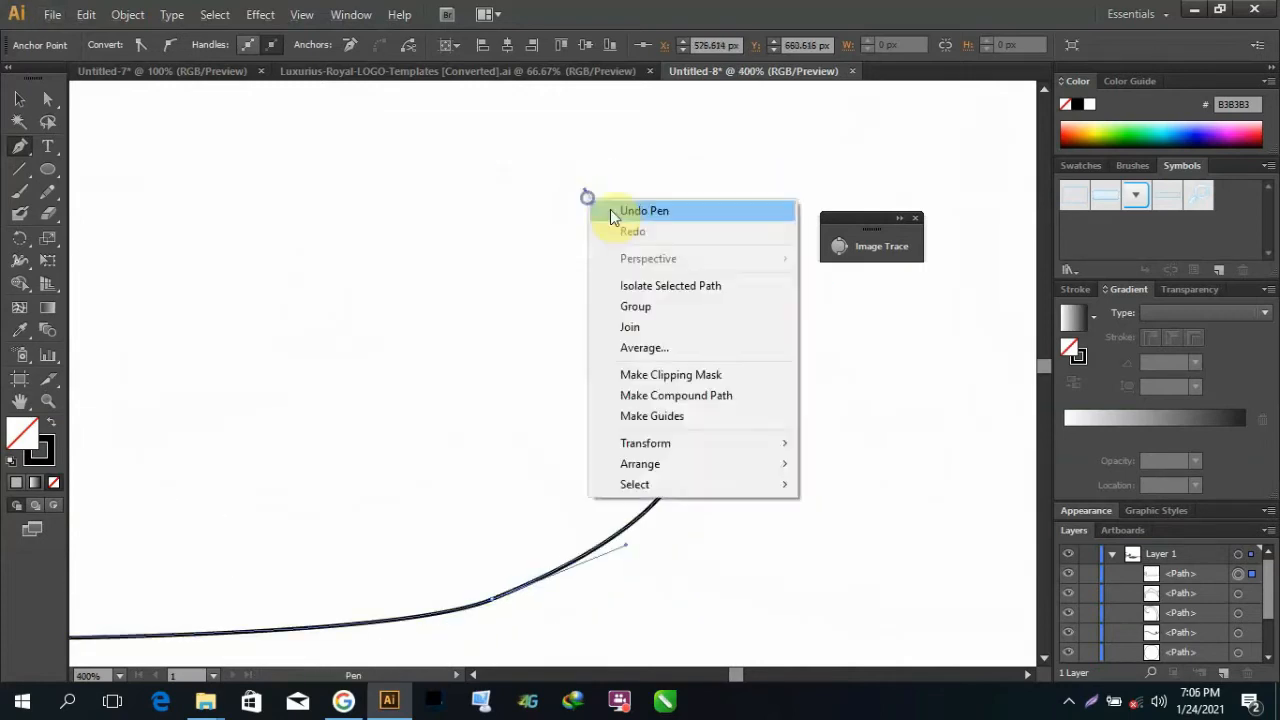
click(644, 211)
drag(697, 404, 700, 274)
right_click(700, 274)
click(755, 287)
scroll(494, 396, up, 1)
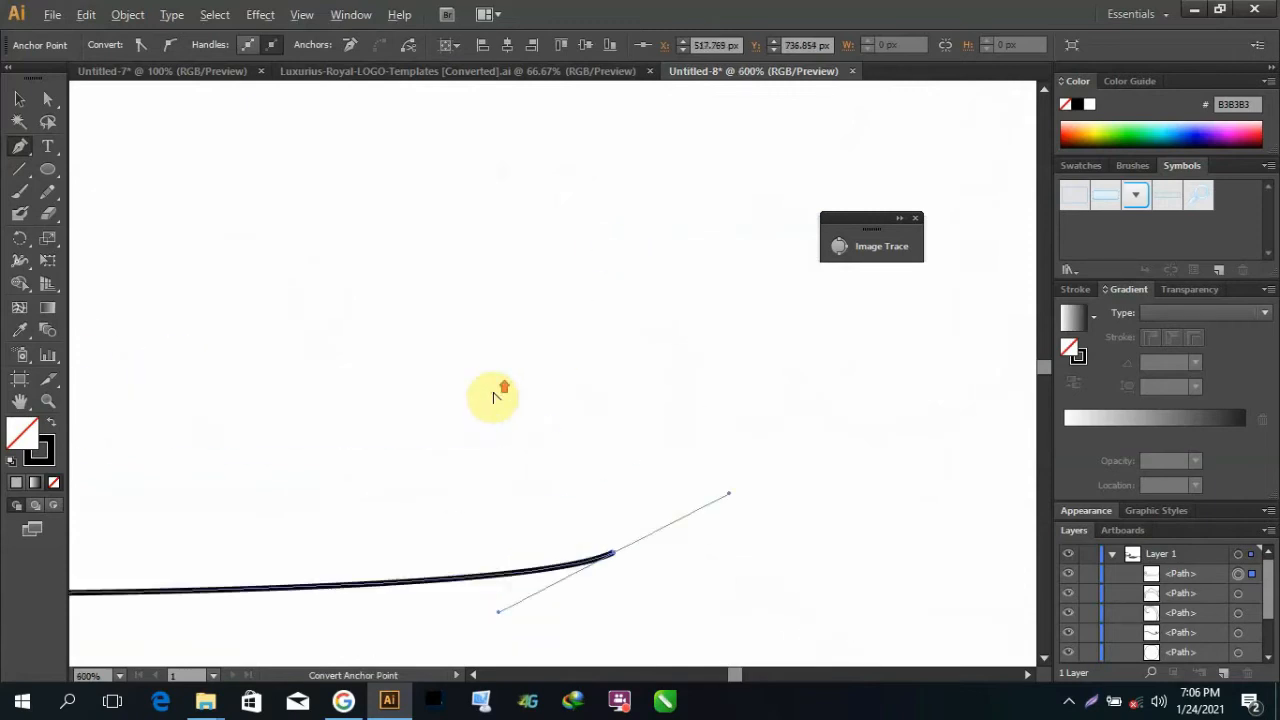
right_click(505, 357)
click(558, 370)
Step: Extend the spiral's base right as a long, nearly straight line and curve its end upward
scroll(437, 583, down, 4)
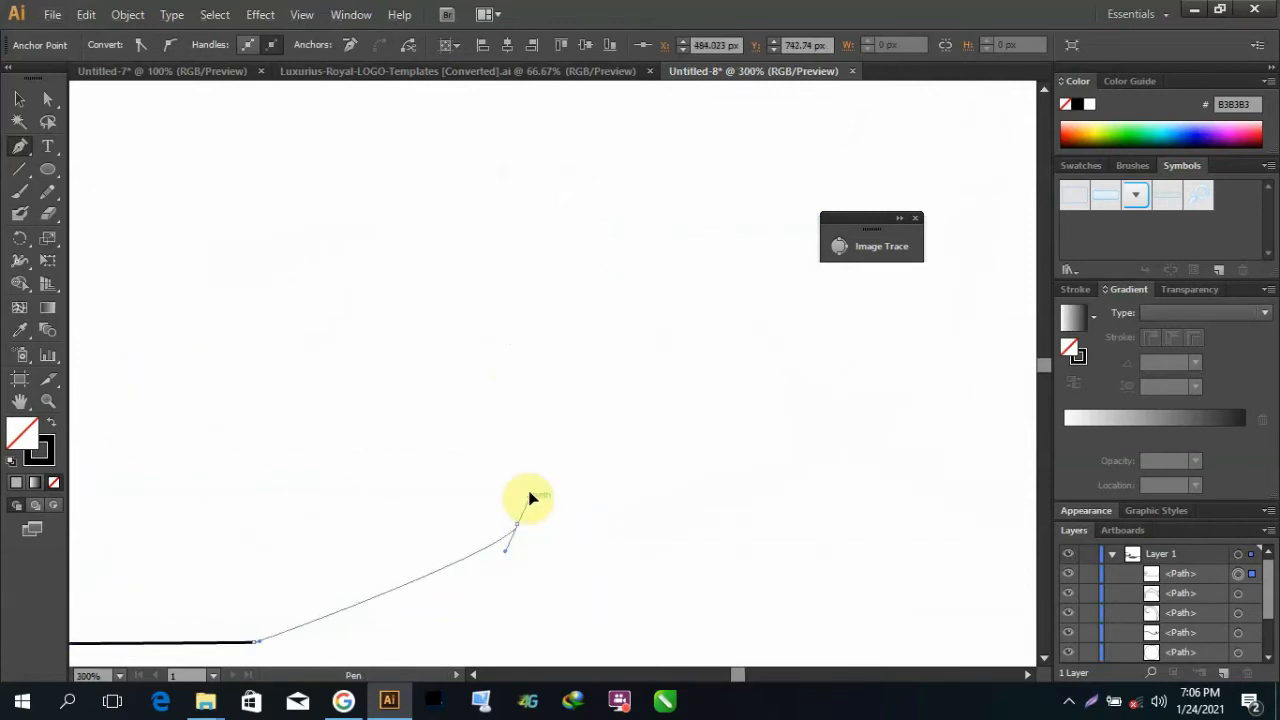
drag(530, 497, 599, 409)
drag(427, 401, 396, 436)
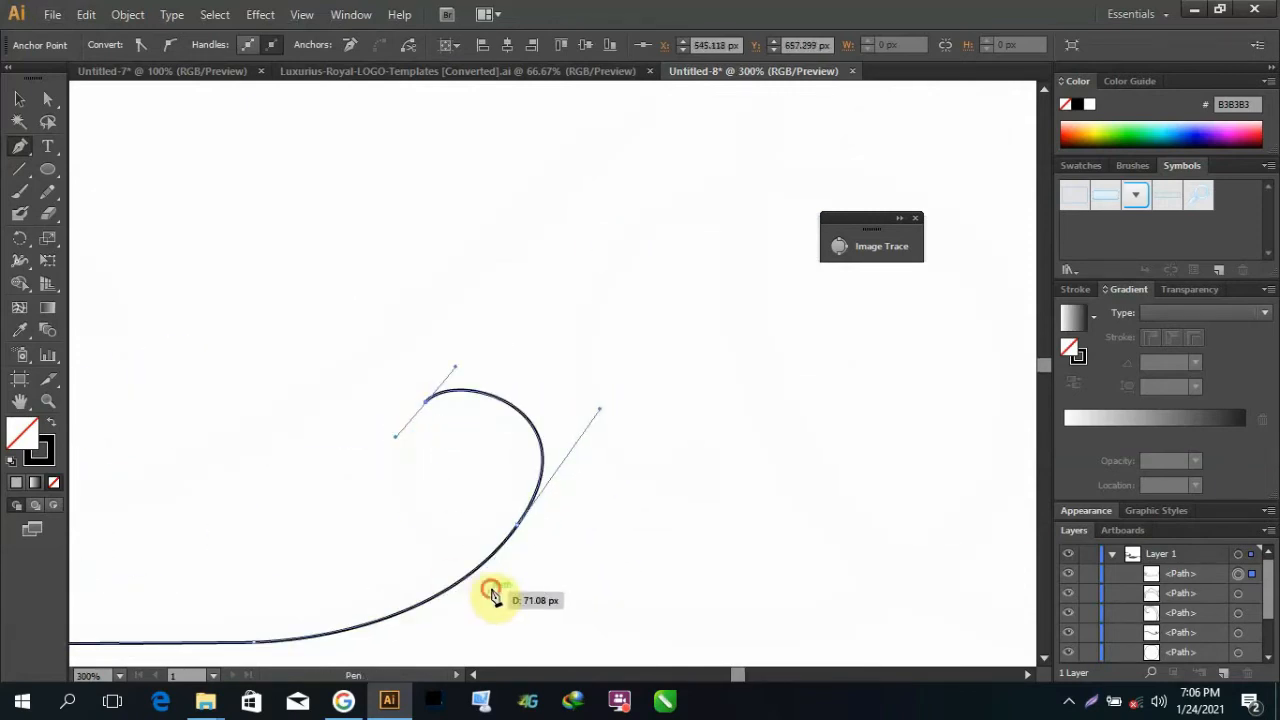
click(491, 590)
scroll(452, 455, up, 3)
key(ctrl+z)
drag(289, 512, 291, 591)
scroll(332, 464, down, 2)
right_click(316, 368)
click(370, 380)
right_click(329, 335)
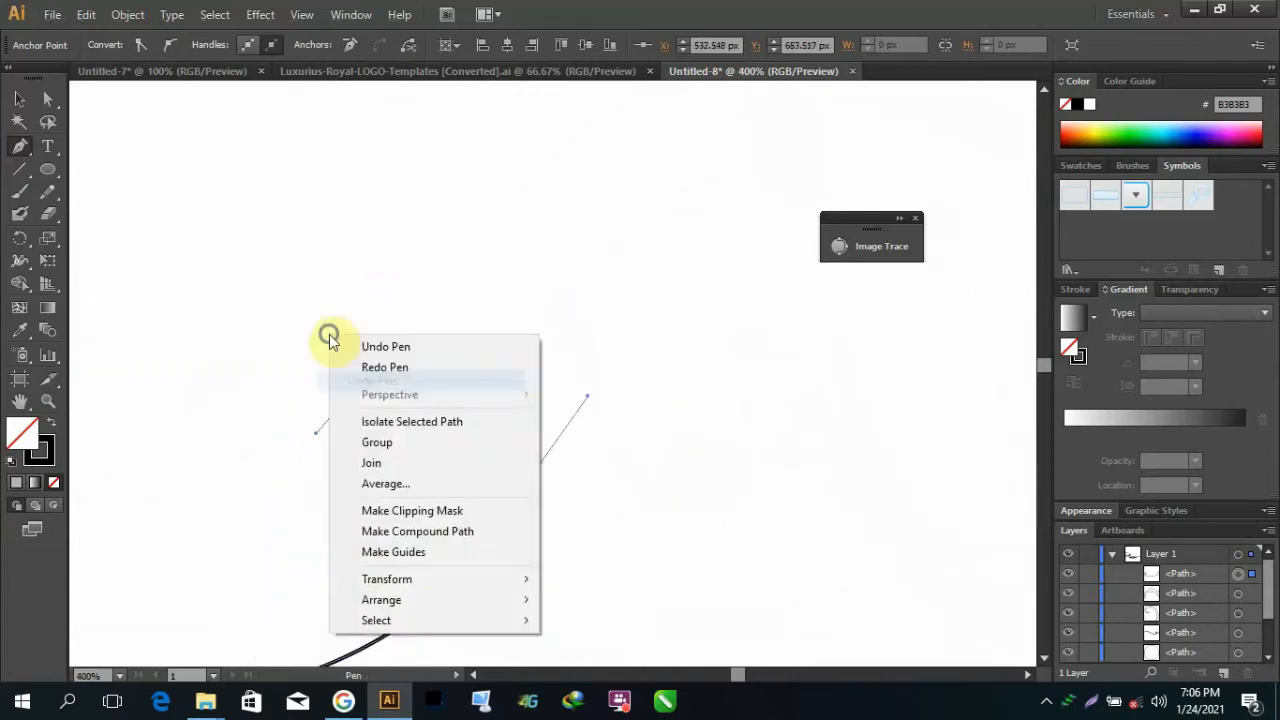
click(368, 347)
click(458, 389)
right_click(434, 322)
click(464, 336)
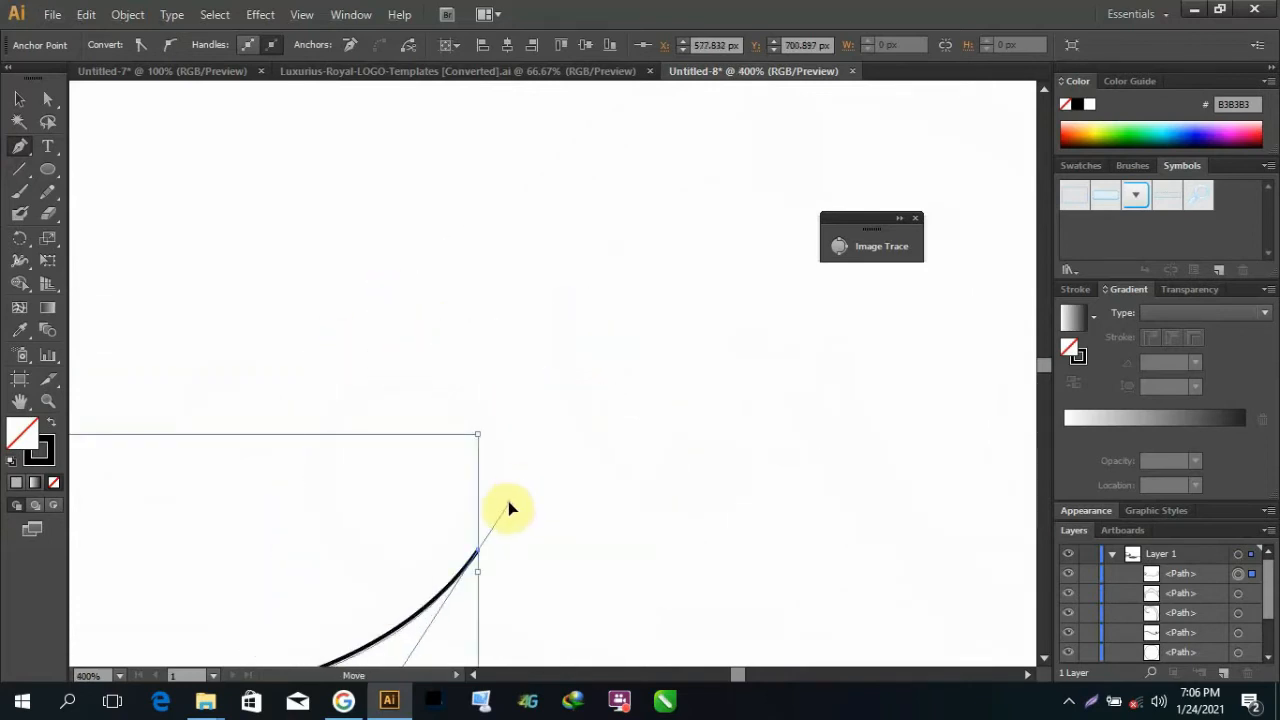
Step: Form a small teardrop loop that crosses the baseline, then sweep a wide curve out to the right and up
scroll(389, 503, up, 1)
drag(386, 500, 574, 574)
scroll(920, 450, down, 2)
scroll(951, 356, up, 1)
drag(904, 355, 911, 142)
scroll(952, 237, up, 1)
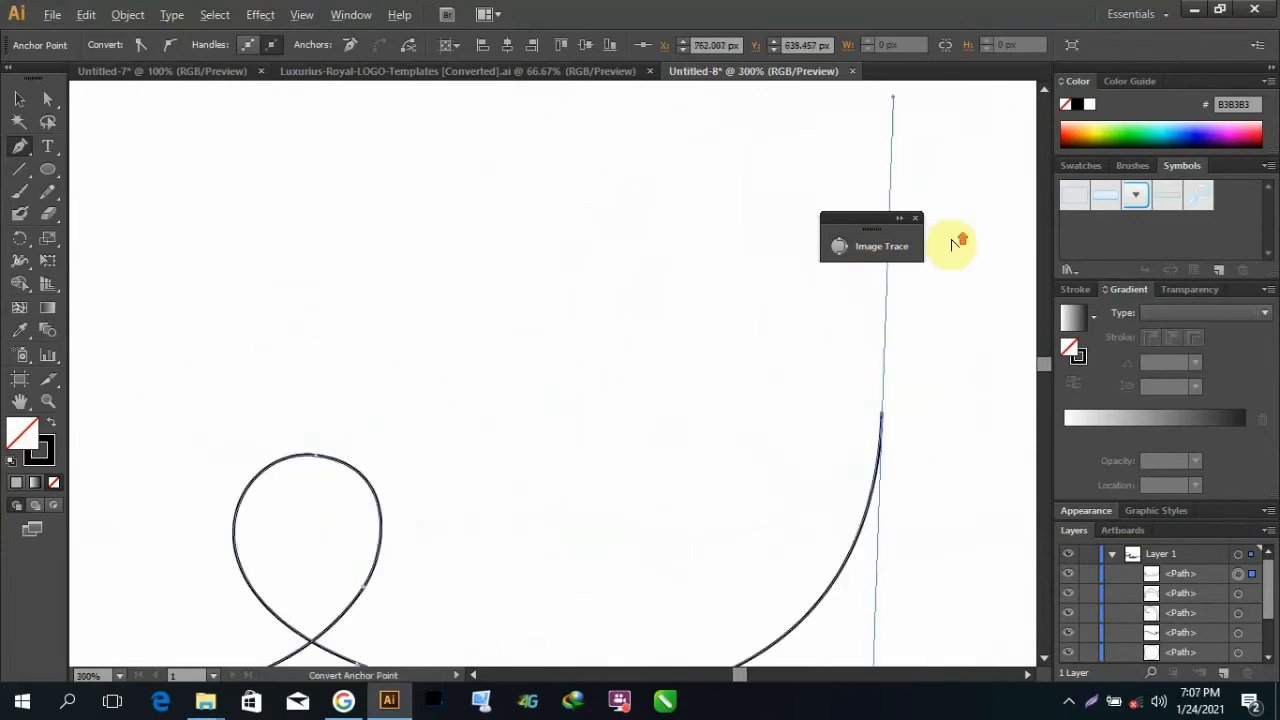
scroll(947, 243, down, 1)
scroll(888, 402, up, 1)
scroll(766, 222, down, 1)
drag(582, 213, 575, 268)
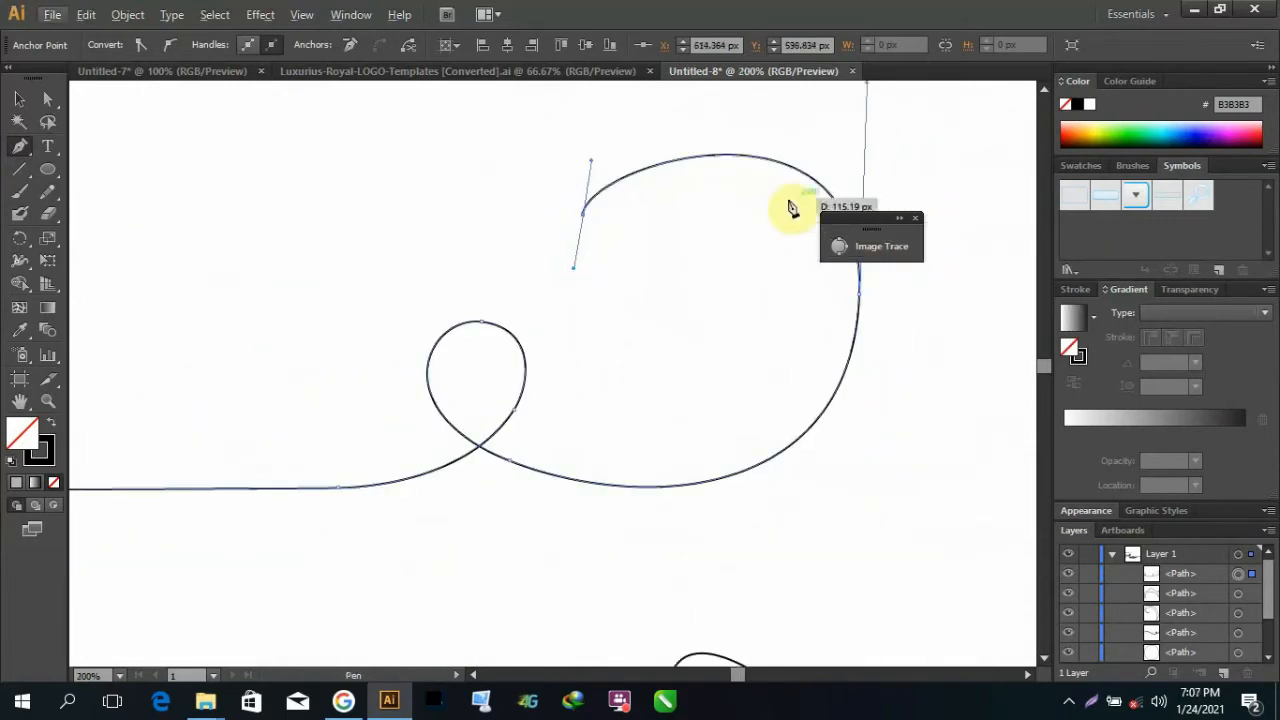
key(ctrl+z)
drag(576, 366, 717, 586)
scroll(800, 300, up, 1)
scroll(787, 305, down, 1)
key(ctrl+z)
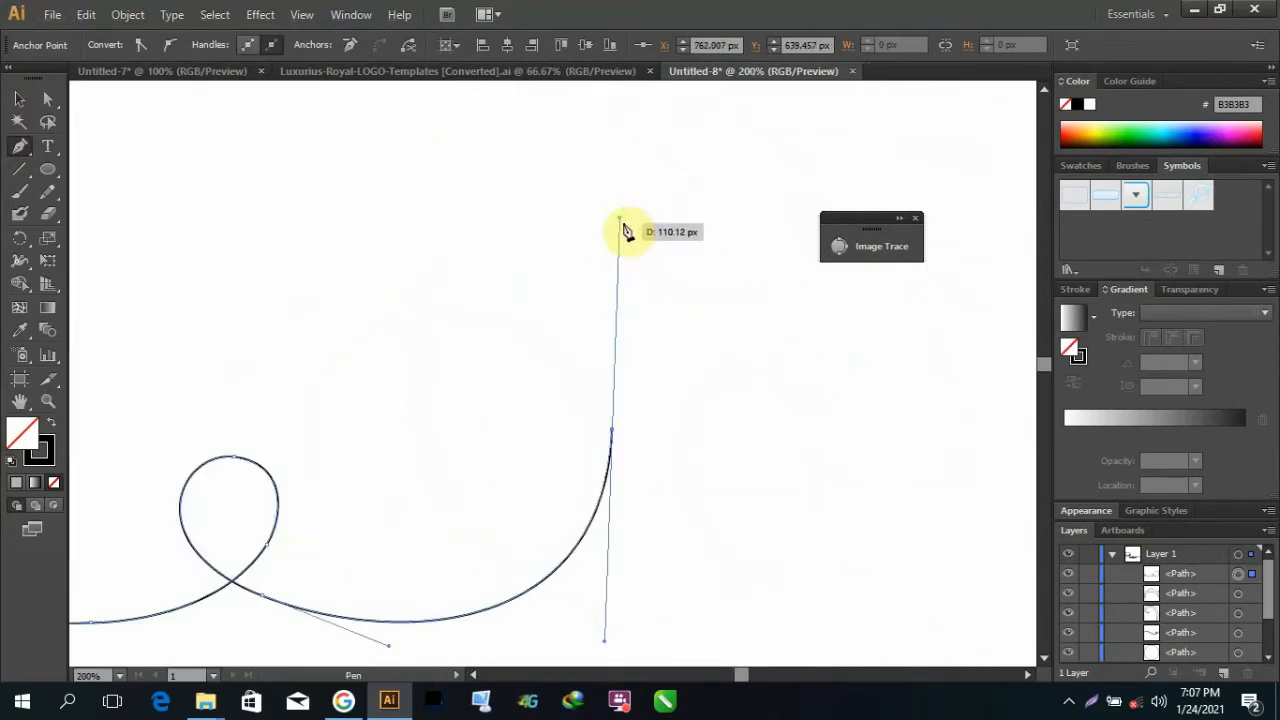
Step: Arch the wide curve over the top and down its left side to the underside of an inner curl
drag(305, 405, 258, 588)
key(ctrl+plus)
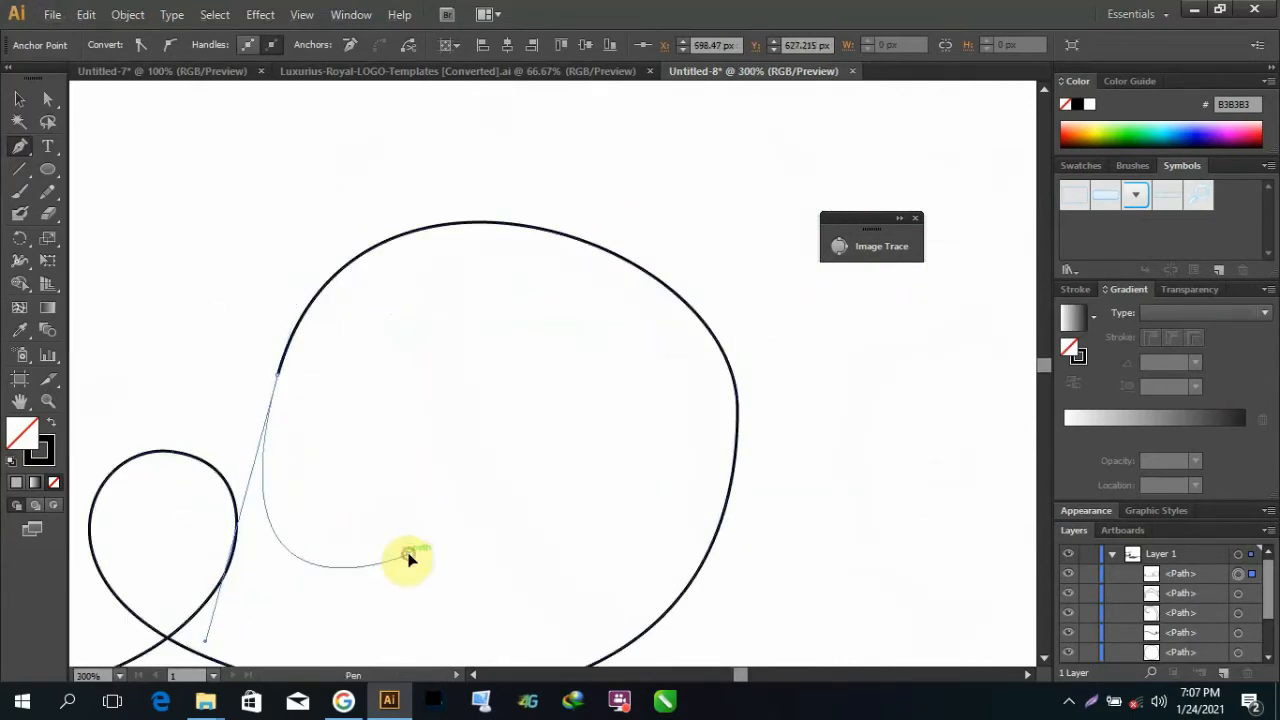
drag(206, 642, 249, 471)
drag(408, 552, 477, 523)
click(403, 502)
right_click(347, 440)
click(493, 140)
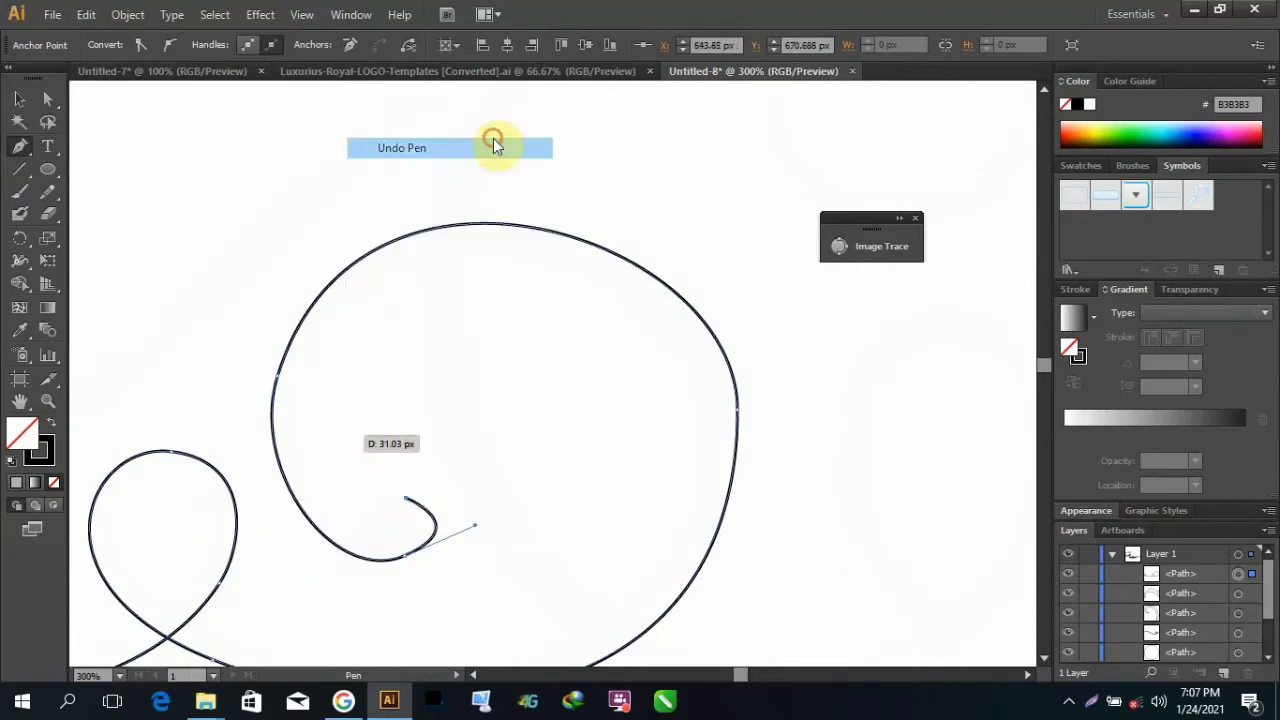
scroll(424, 513, up, 3)
drag(289, 460, 226, 557)
right_click(346, 266)
click(381, 283)
drag(249, 509, 220, 652)
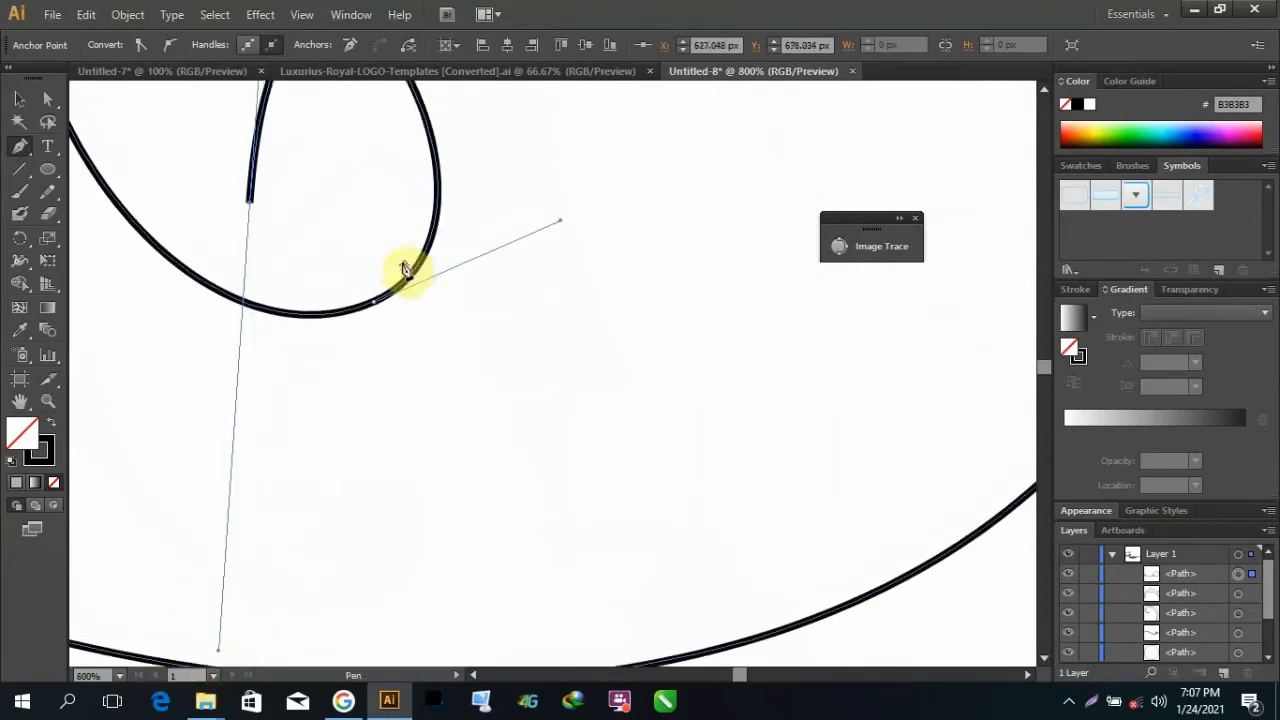
scroll(430, 250, up, 2)
right_click(519, 195)
click(576, 206)
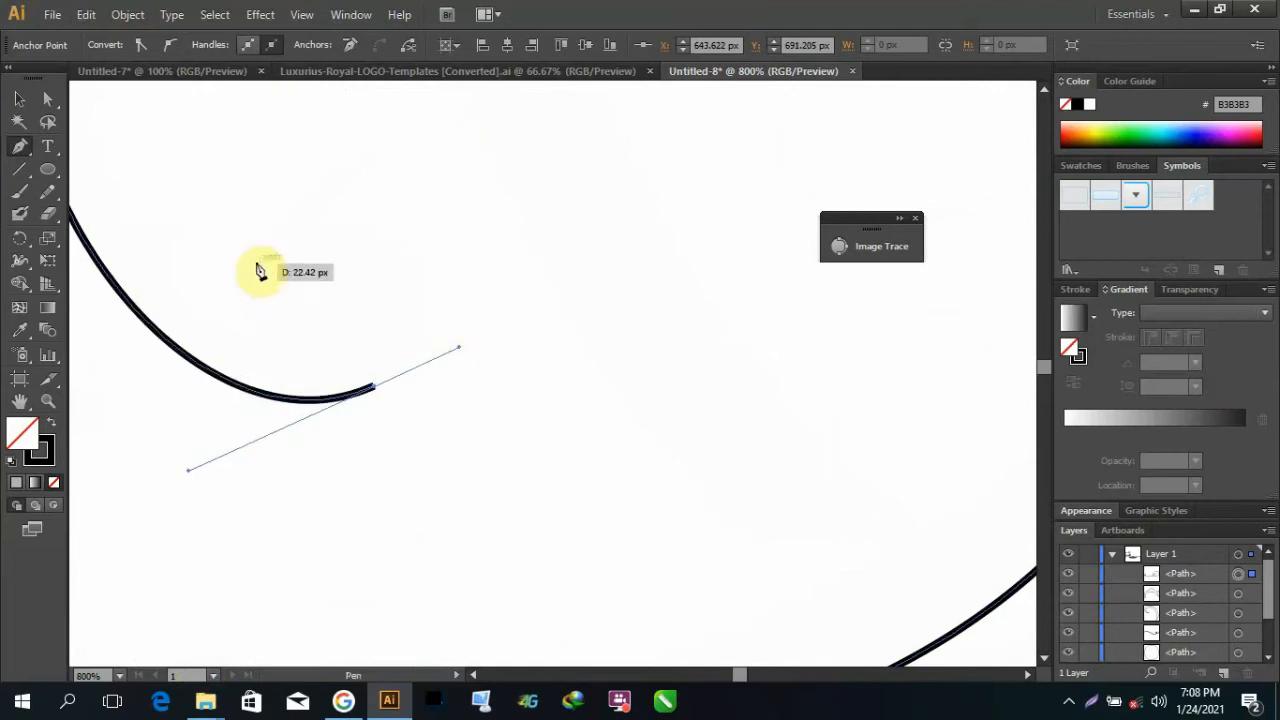
Step: Round the large curl's inner end into a small hook that finishes at a corner point near its left side
drag(262, 257, 204, 299)
scroll(189, 474, down, 3)
click(188, 480)
Step: Draw the large curl's inner edge from the hook up the left side, over the top and down the right side
scroll(142, 380, up, 1)
drag(118, 383, 116, 272)
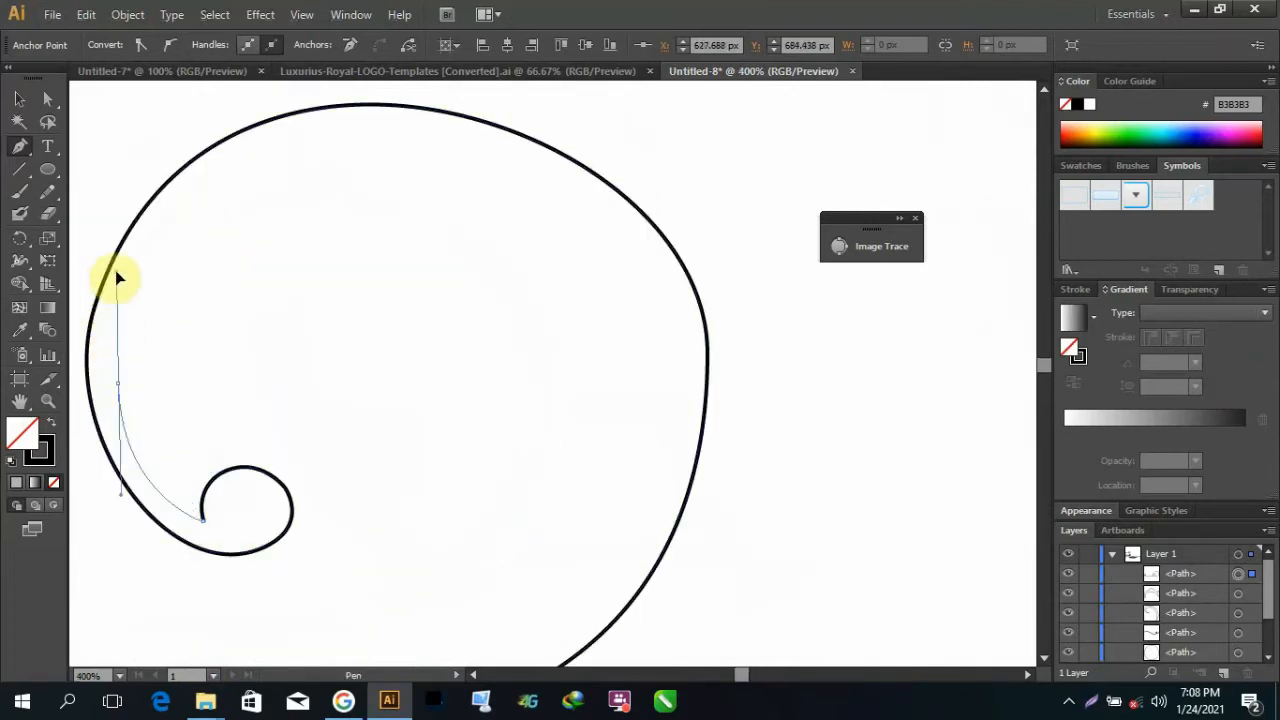
drag(304, 148, 425, 116)
scroll(570, 250, down, 1)
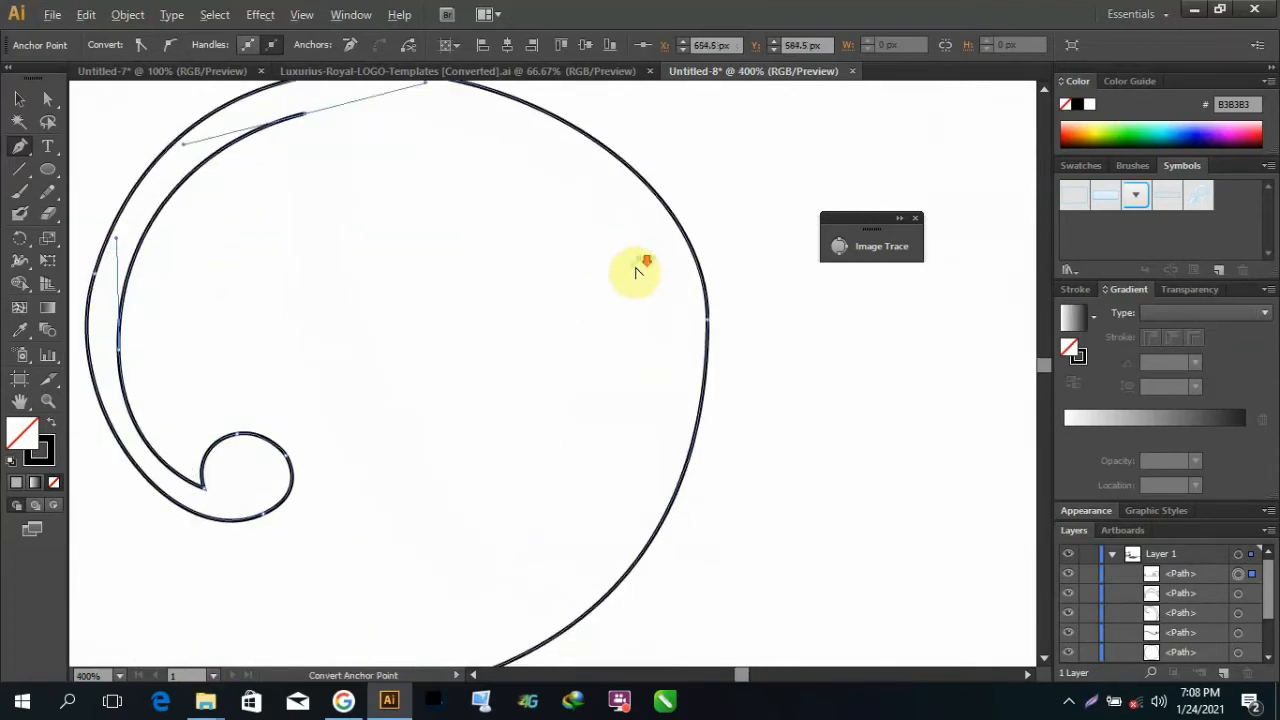
scroll(636, 300, down, 2)
drag(634, 350, 571, 491)
scroll(343, 434, down, 3)
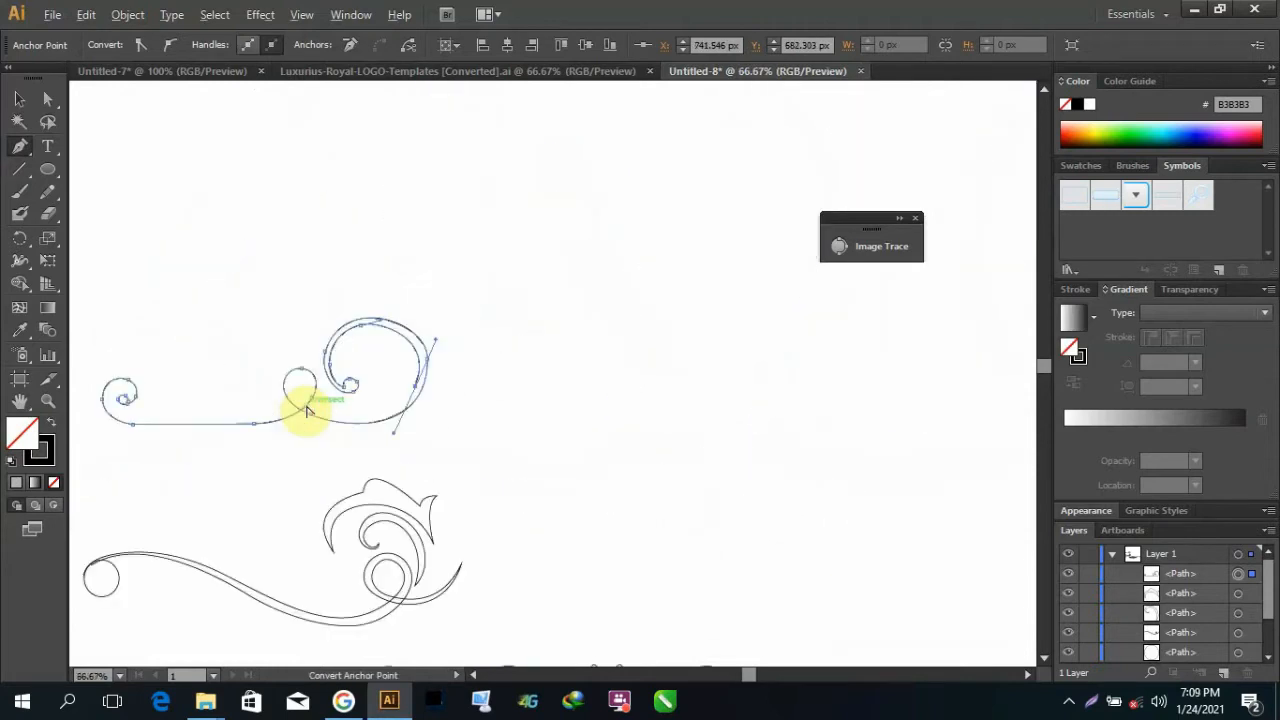
Step: Continue the inner edge along the bottom of the wide curve and up inside the small loop's left side
scroll(307, 411, up, 4)
click(356, 453)
drag(236, 305, 275, 200)
right_click(311, 204)
drag(315, 396, 157, 514)
click(358, 219)
key(ctrl+z)
scroll(157, 514, up, 1)
drag(357, 251, 337, 316)
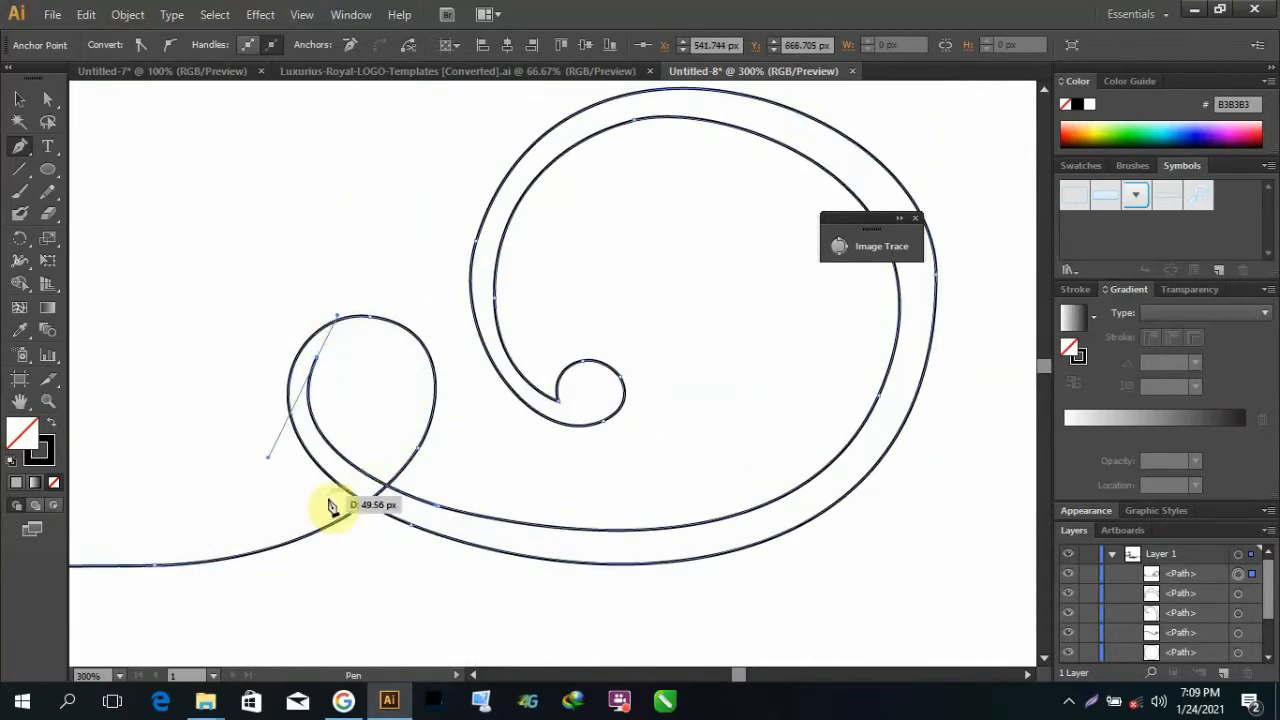
Step: Round the inner edge over the inside of the small loop and back down through the crossing to the baseline
drag(323, 499, 144, 632)
key(ctrl+z)
scroll(146, 630, up, 1)
mouse_move(407, 454)
mouse_down()
mouse_move(366, 552)
mouse_move(377, 531)
mouse_move(243, 491)
mouse_up()
click(276, 565)
Step: Run the second edge above the long baseline to the left spiral and up inside its left side
scroll(234, 326, down, 6)
scroll(152, 360, up, 7)
drag(222, 326, 271, 290)
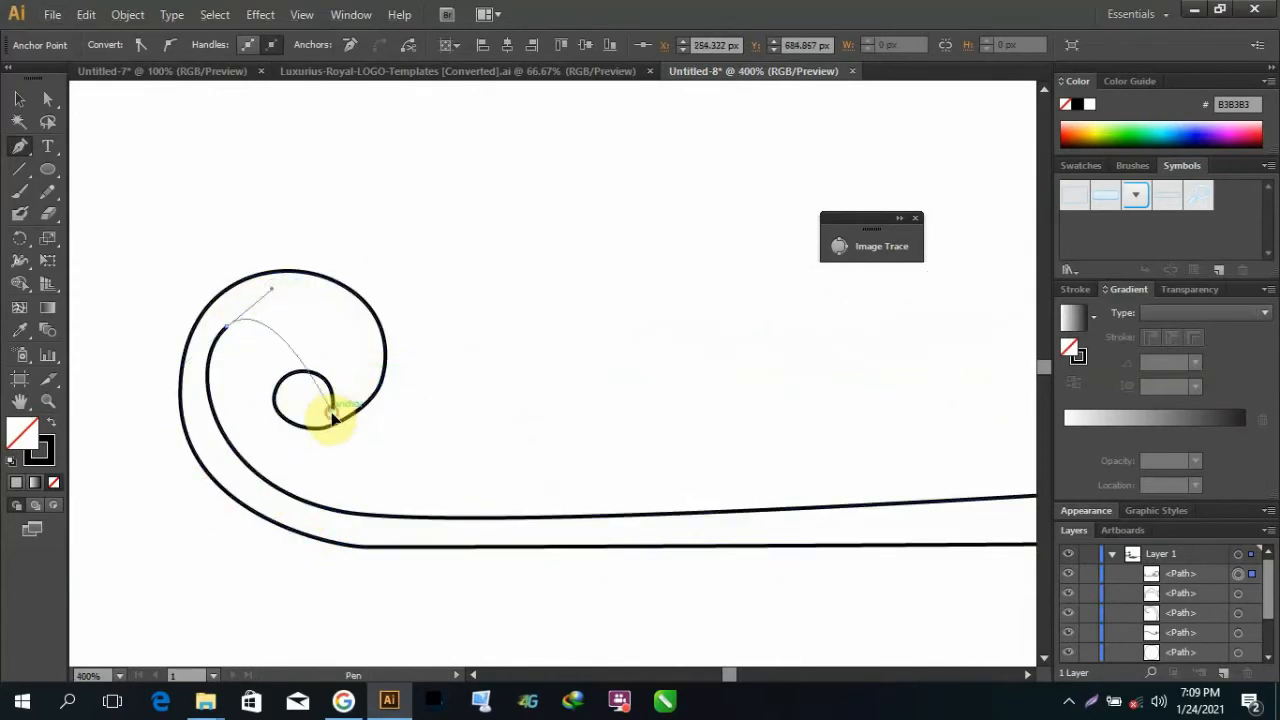
Step: Curve the second edge from the left side over the inside top of the left spiral
drag(332, 415, 271, 515)
key(ctrl+z)
scroll(325, 264, up, 3)
scroll(273, 330, down, 2)
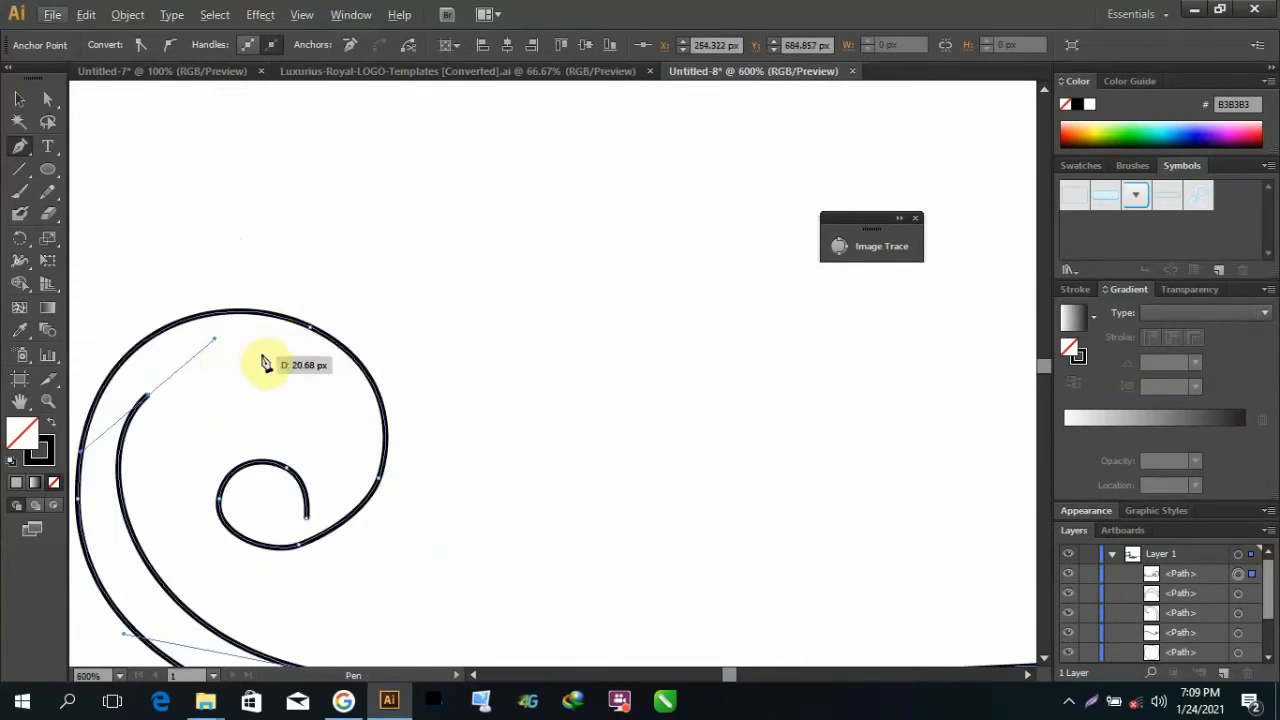
scroll(209, 349, up, 1)
scroll(348, 545, down, 1)
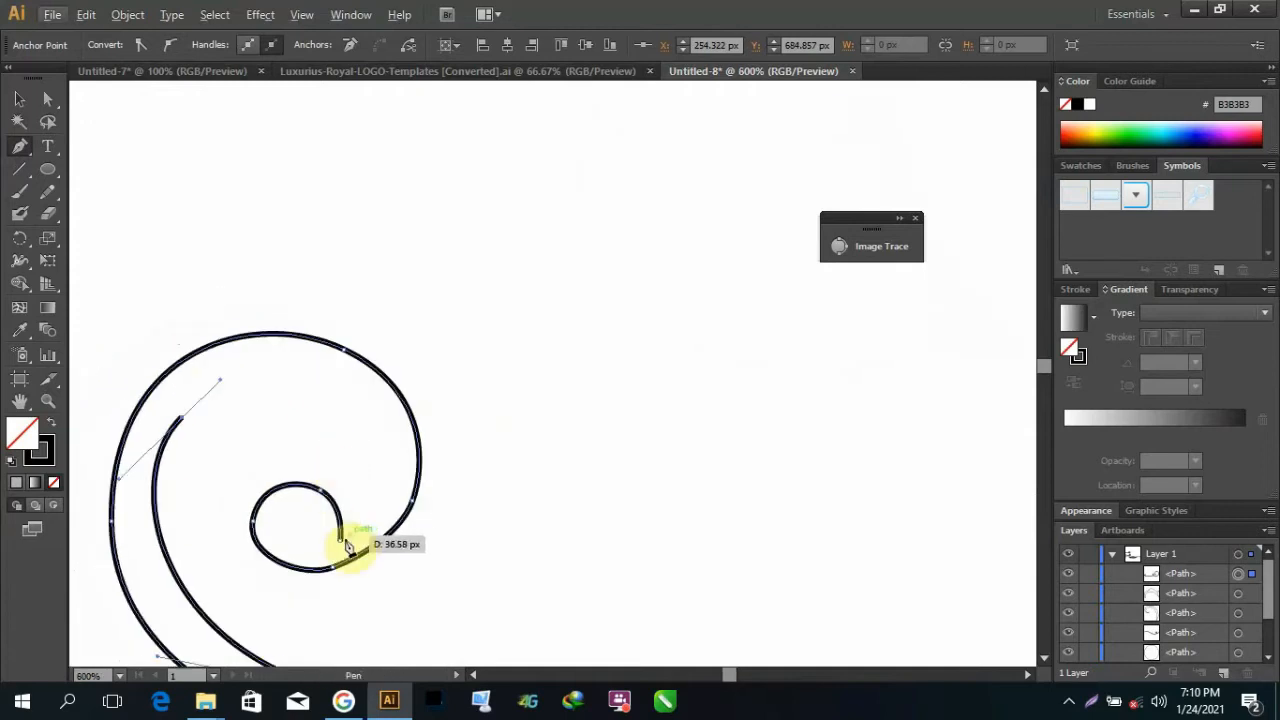
scroll(210, 485, up, 2)
drag(370, 270, 427, 277)
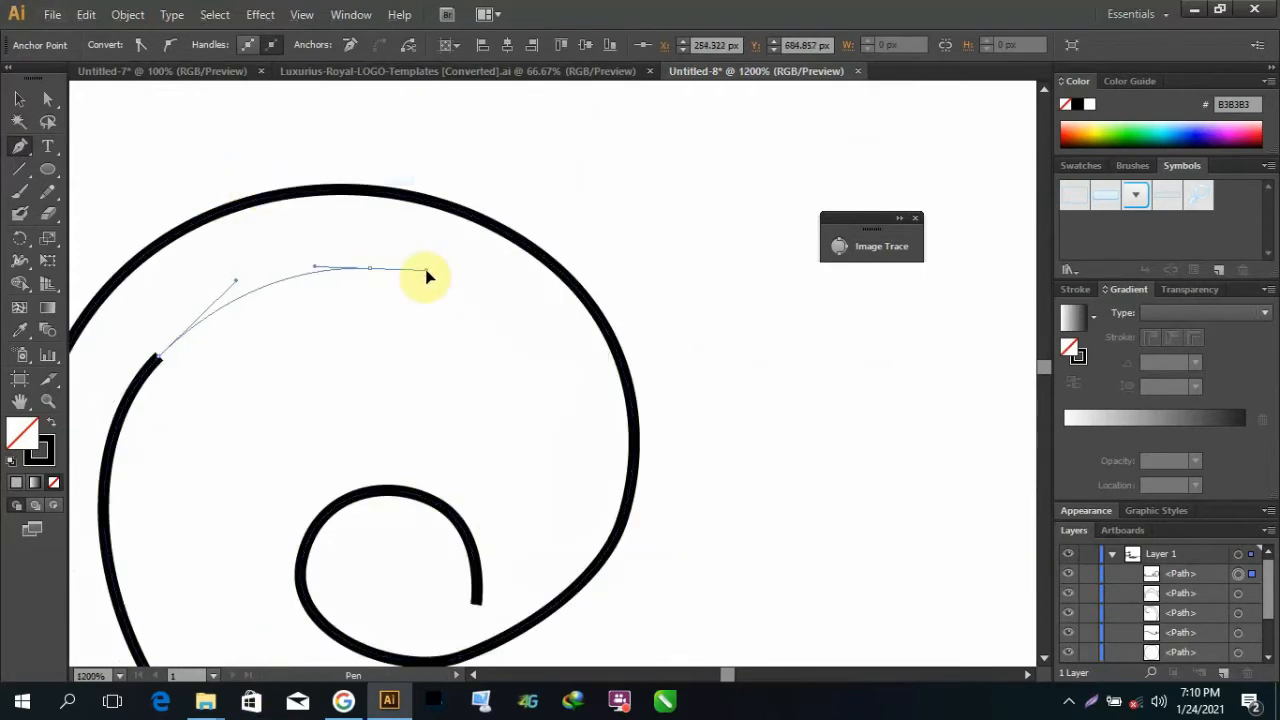
Step: Bring the second edge down inside the spiral's right side and close the outline at the spiral's inner end
scroll(440, 330, down, 1)
drag(477, 591, 288, 628)
scroll(420, 455, down, 1)
scroll(510, 220, up, 2)
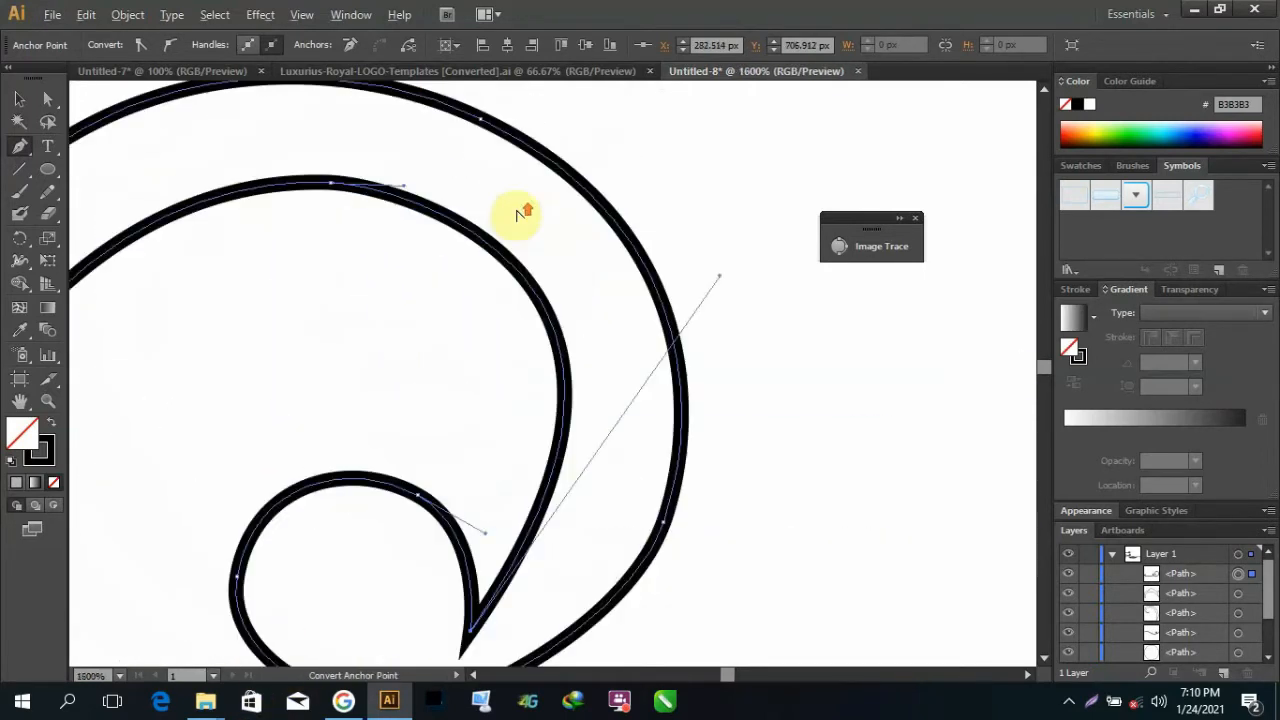
scroll(572, 328, down, 2)
drag(517, 468, 392, 608)
scroll(460, 456, down, 7)
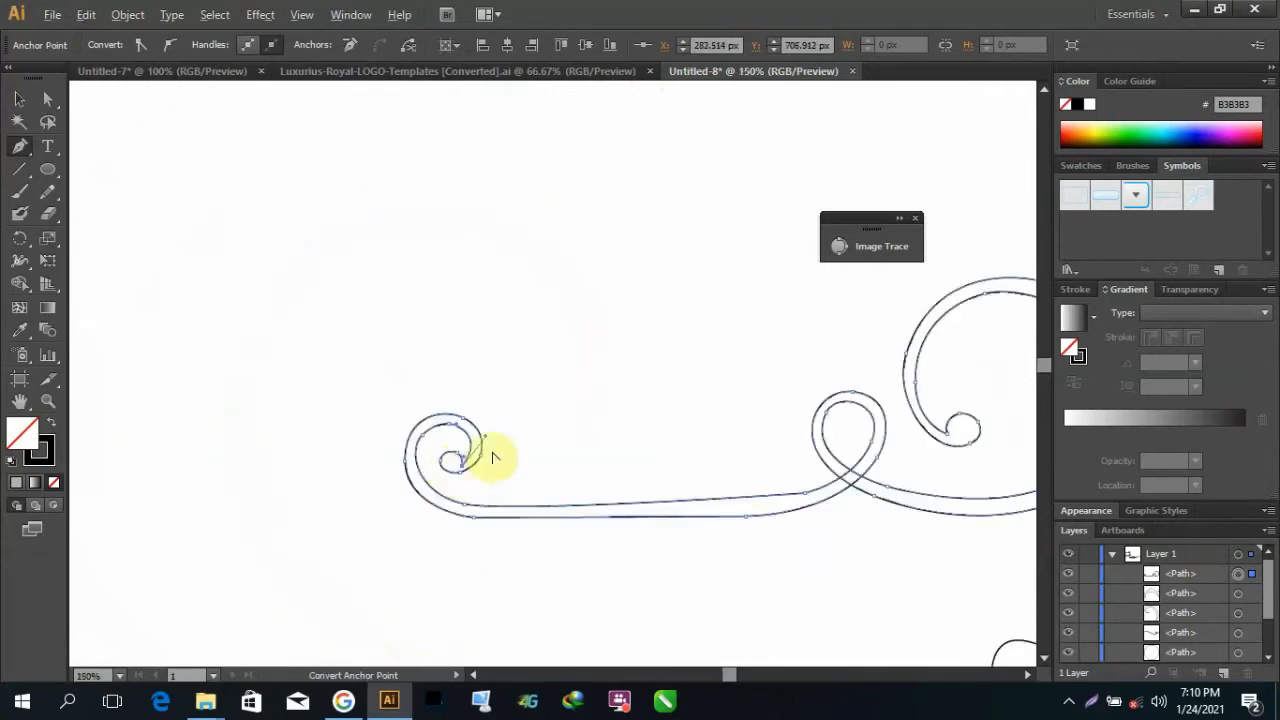
drag(869, 357, 507, 356)
scroll(710, 275, down, 2)
scroll(547, 274, up, 1)
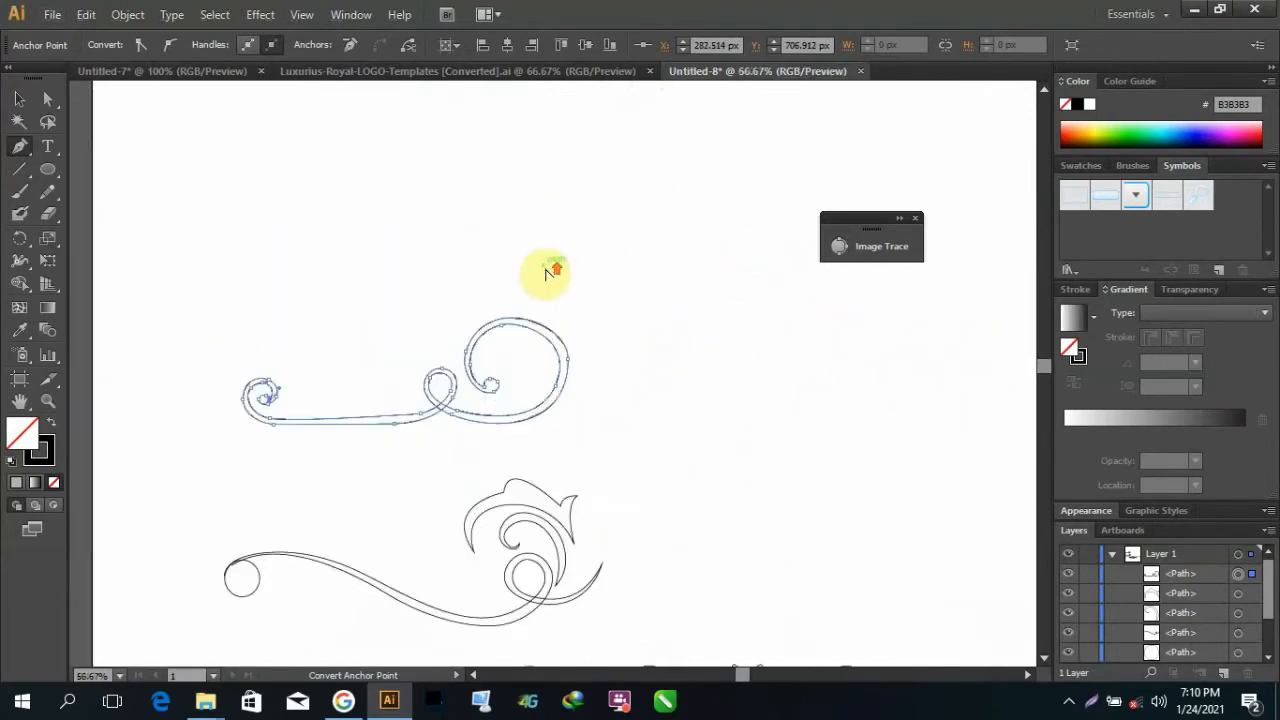
scroll(237, 356, up, 7)
click(379, 444)
scroll(391, 469, down, 1)
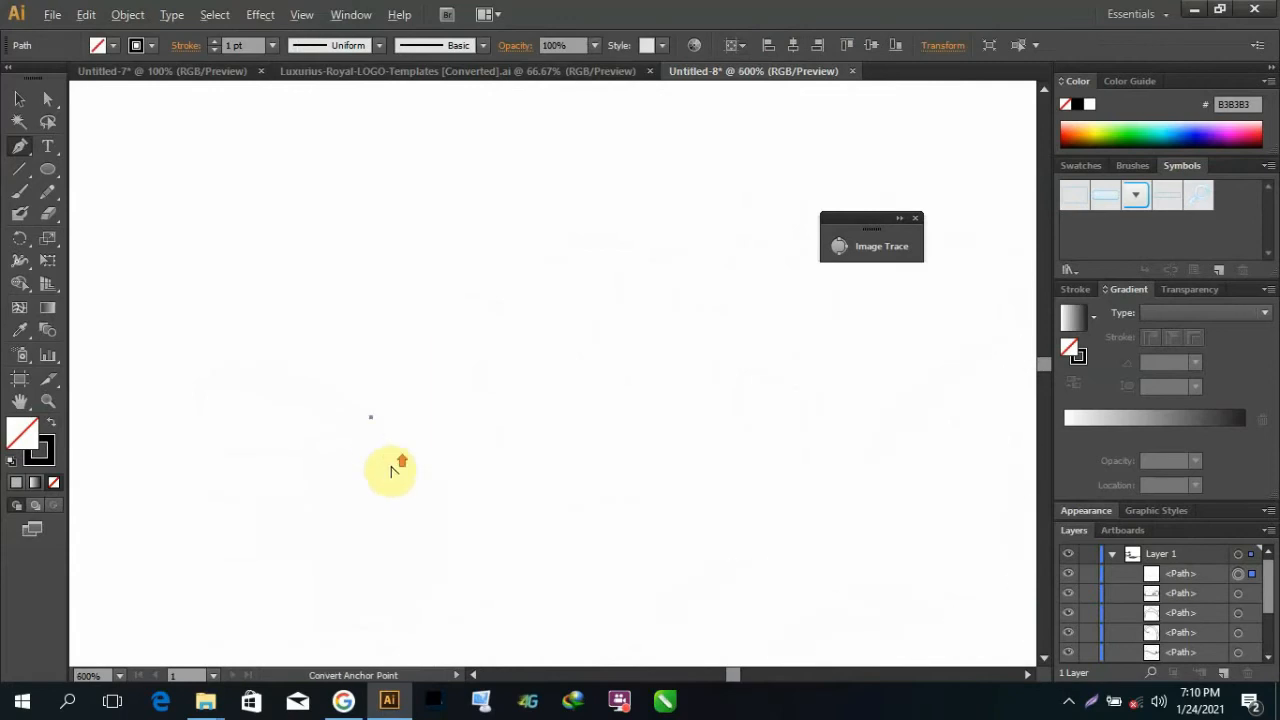
drag(238, 532, 282, 662)
scroll(313, 567, down, 2)
key(ctrl+z)
drag(279, 370, 262, 391)
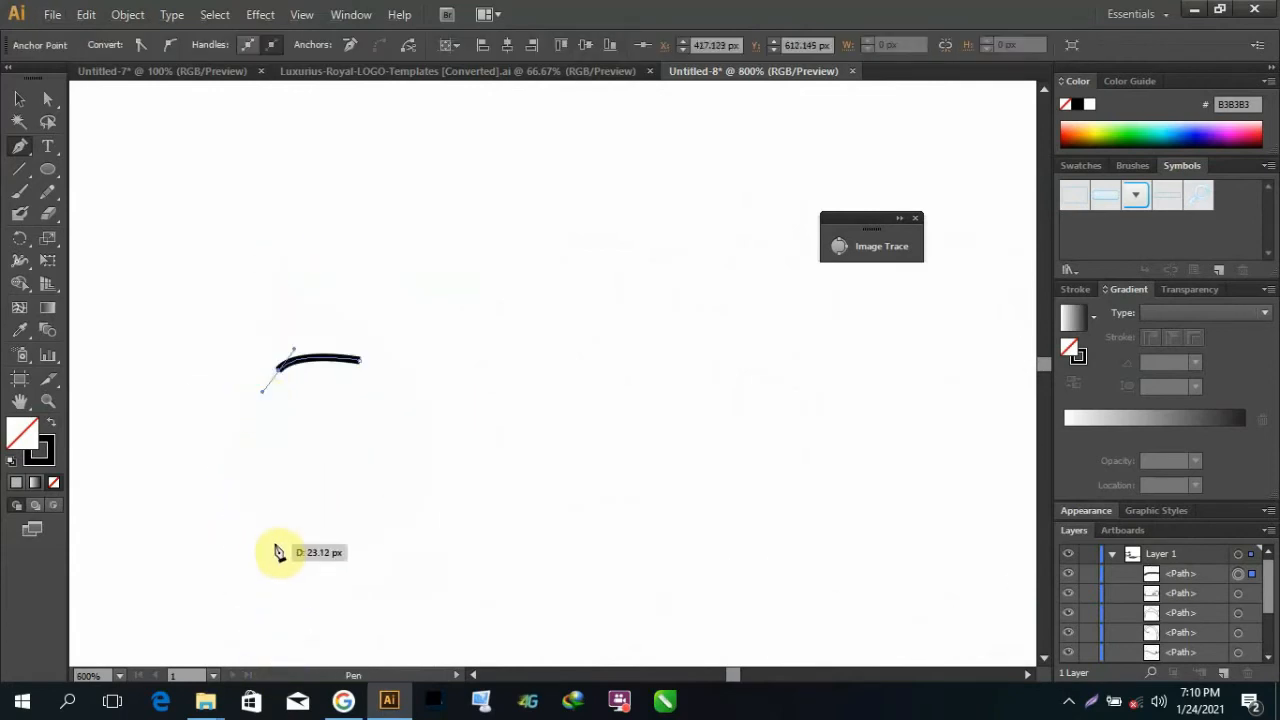
key(ctrl+z)
key(ctrl+z)
Step: Start a new scroll above the long baseline by drawing the left side and bottom of its small inner circle
scroll(220, 424, up, 1)
mouse_move(248, 434)
mouse_down()
mouse_move(143, 580)
mouse_move(147, 564)
mouse_up()
scroll(357, 563, down, 1)
scroll(520, 622, up, 1)
mouse_move(523, 573)
mouse_down()
mouse_move(674, 526)
mouse_move(721, 480)
mouse_up()
scroll(716, 450, down, 1)
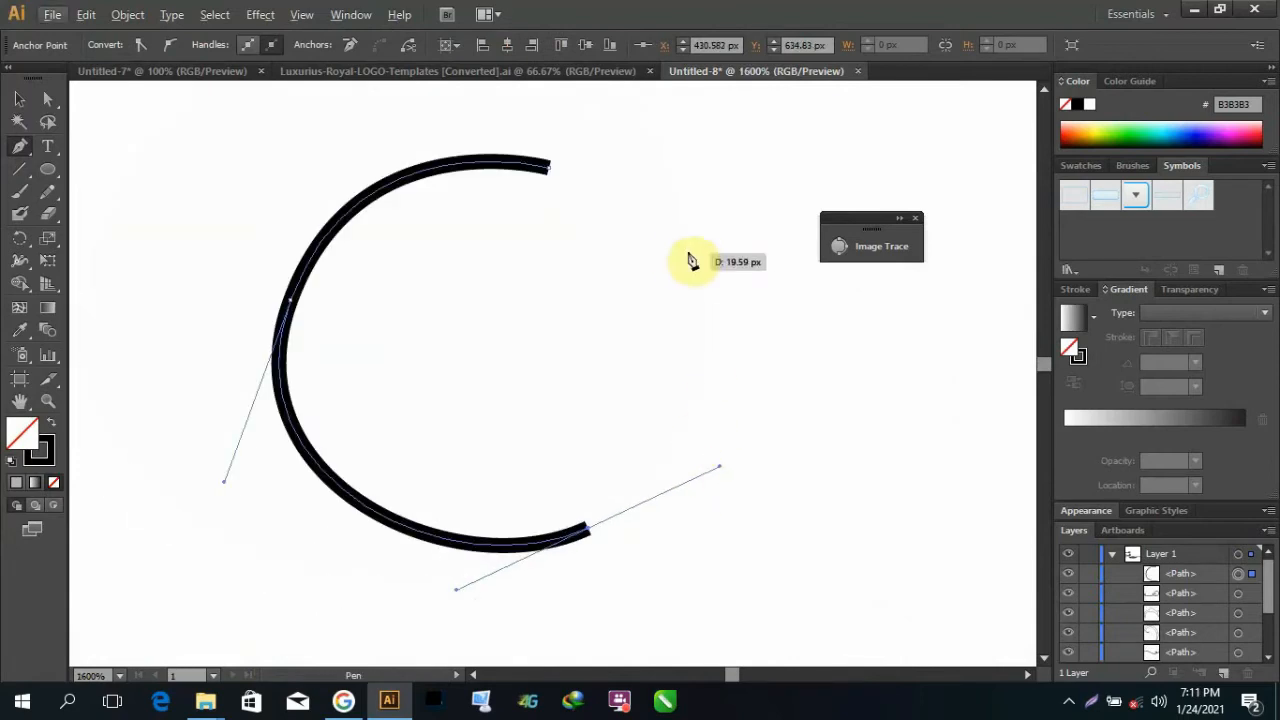
scroll(624, 197, down, 4)
scroll(553, 116, up, 4)
drag(629, 200, 591, 197)
key(ctrl+z)
scroll(604, 168, down, 1)
scroll(246, 184, down, 2)
scroll(115, 190, up, 2)
mouse_move(237, 231)
mouse_down()
mouse_move(103, 327)
mouse_move(221, 332)
mouse_up()
scroll(220, 333, down, 3)
scroll(403, 286, up, 3)
key(ctrl+z)
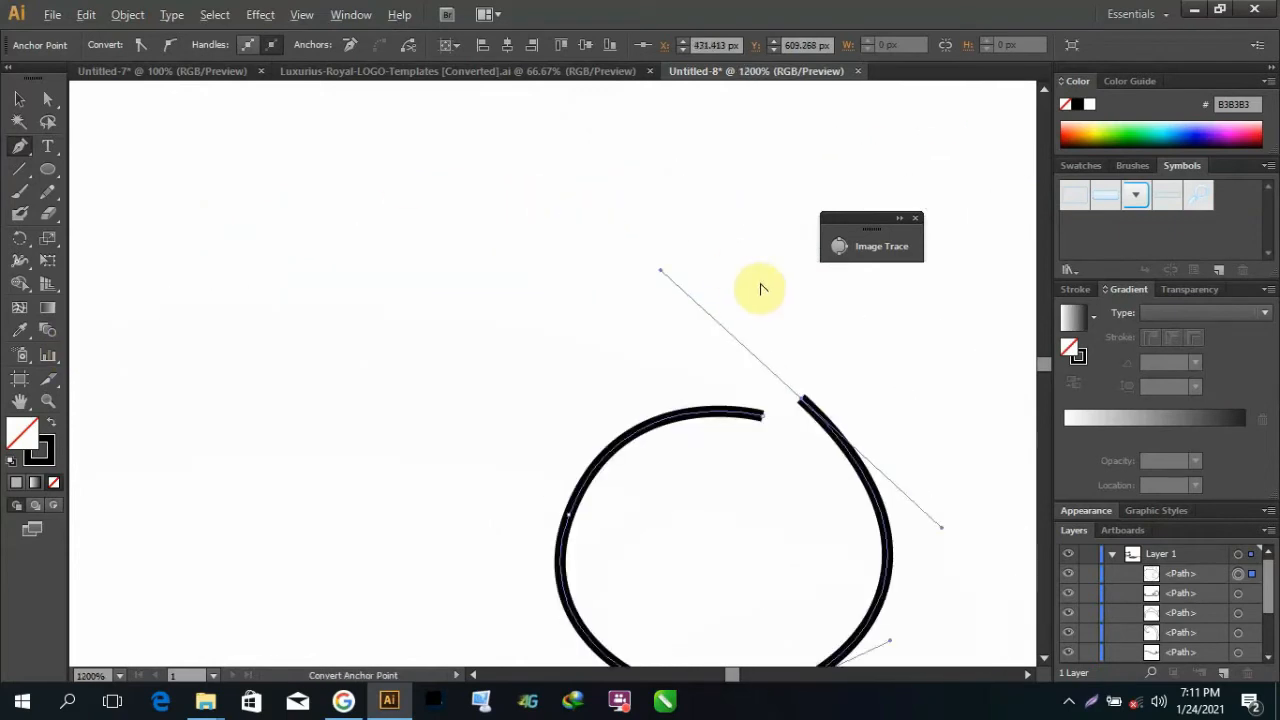
Step: Carry the line up the right side of the small circle and sweep it left over the top of the new scroll
scroll(750, 345, down, 3)
scroll(795, 370, up, 3)
scroll(795, 370, up, 2)
scroll(660, 485, down, 1)
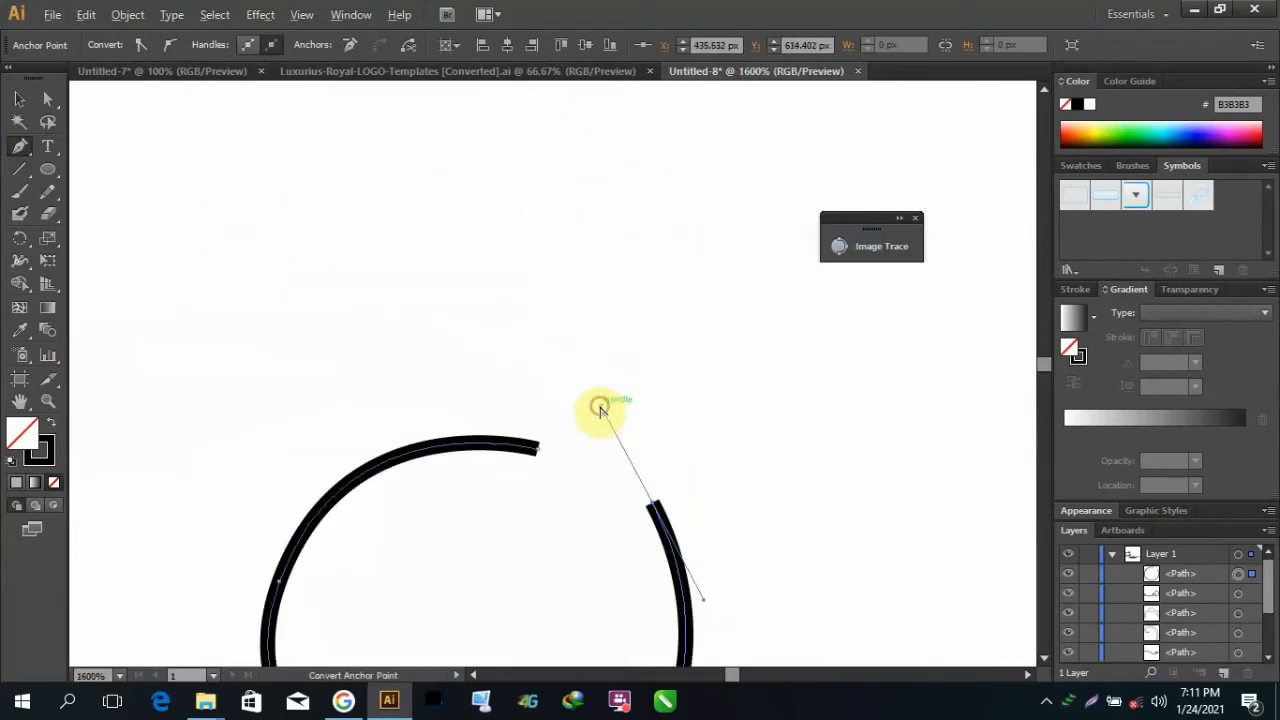
scroll(600, 409, down, 3)
drag(268, 346, 247, 343)
scroll(247, 340, down, 2)
scroll(202, 426, up, 2)
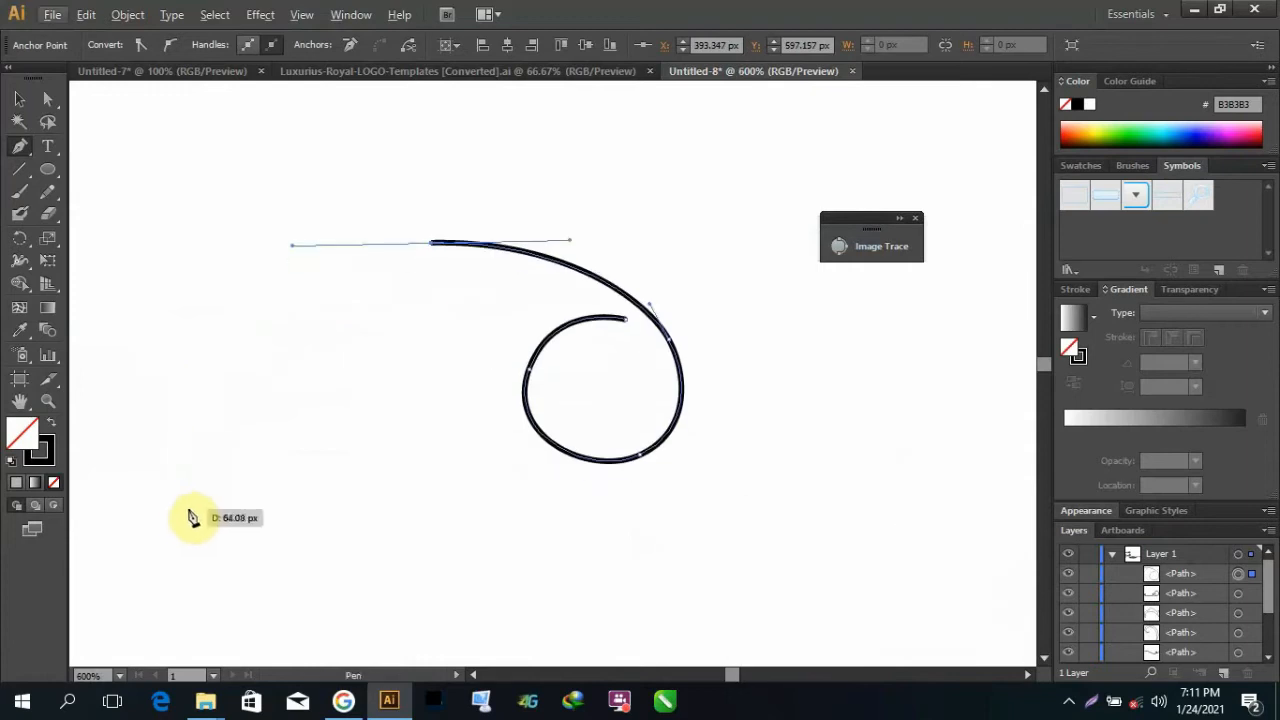
Step: Round the scroll's left side and bottom so the line rises toward the small loop
drag(183, 530, 195, 658)
scroll(195, 658, down, 3)
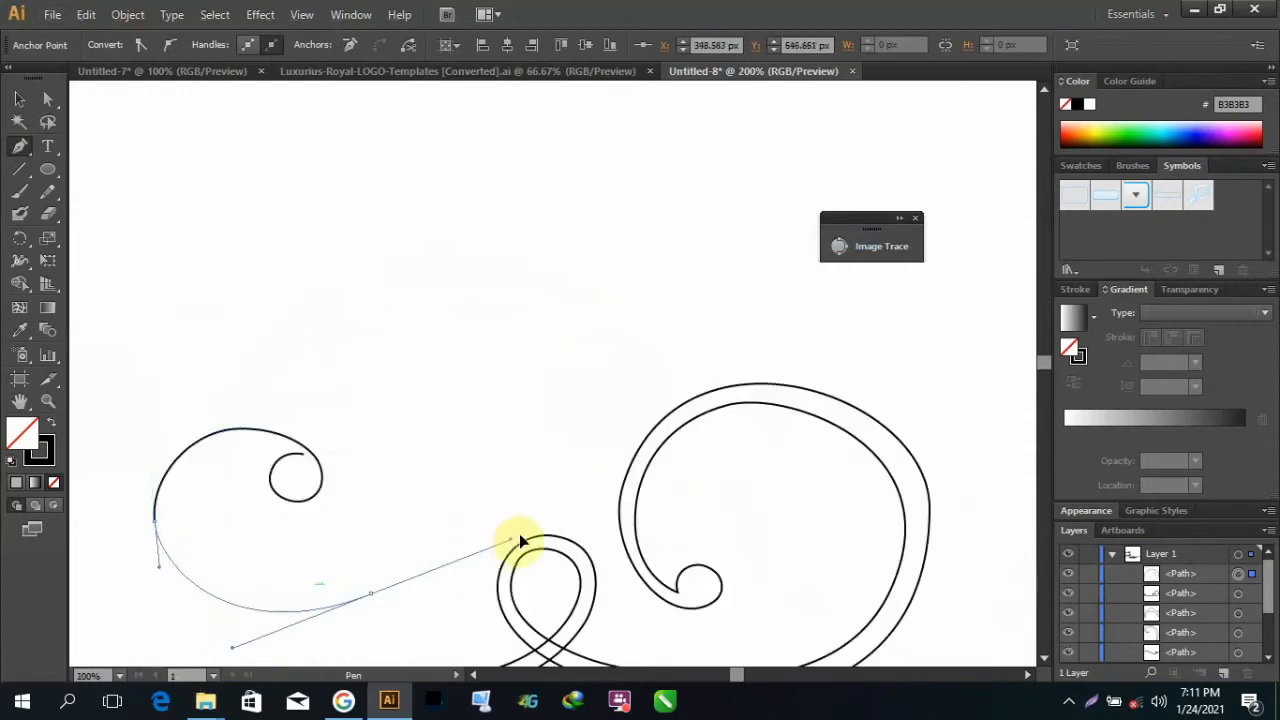
drag(520, 541, 546, 526)
scroll(531, 509, down, 2)
scroll(451, 549, up, 4)
scroll(430, 490, down, 3)
scroll(631, 268, up, 2)
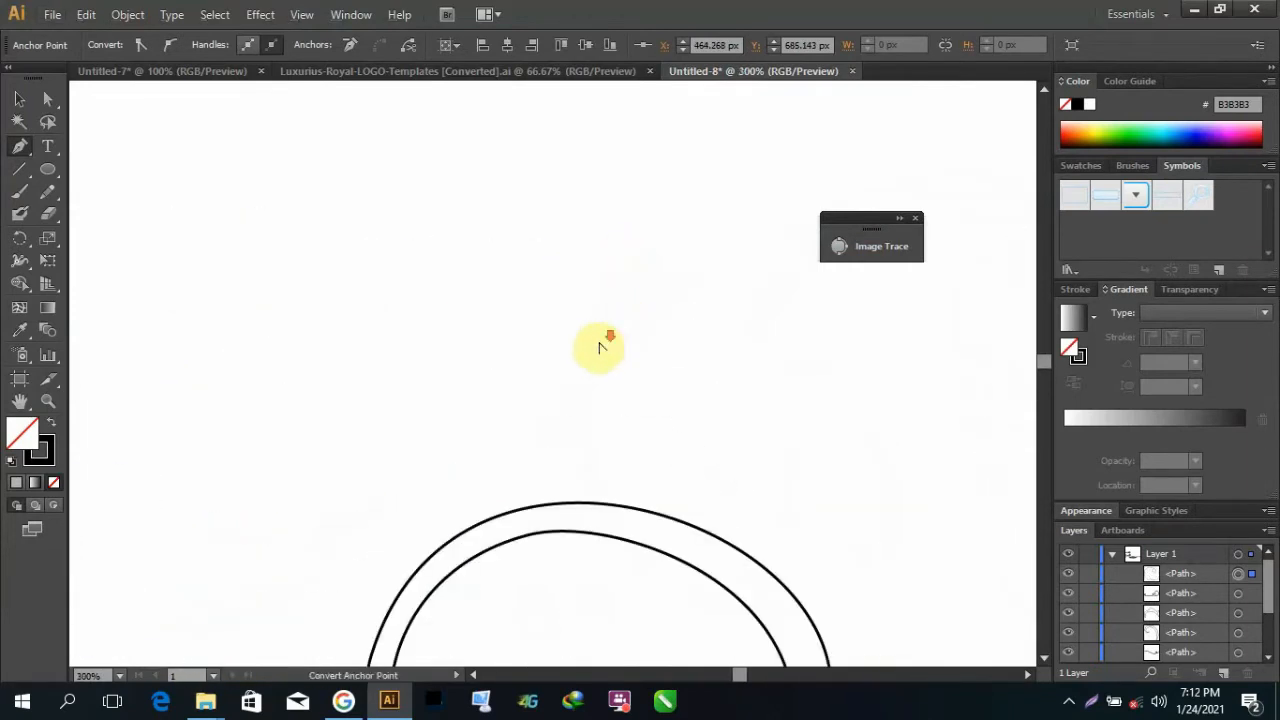
Step: Extend the line up to a tip above the large curl and make that anchor a corner pointing back down
scroll(600, 345, down, 2)
drag(590, 341, 647, 314)
scroll(650, 313, down, 2)
scroll(650, 313, up, 2)
click(592, 343)
scroll(594, 344, down, 2)
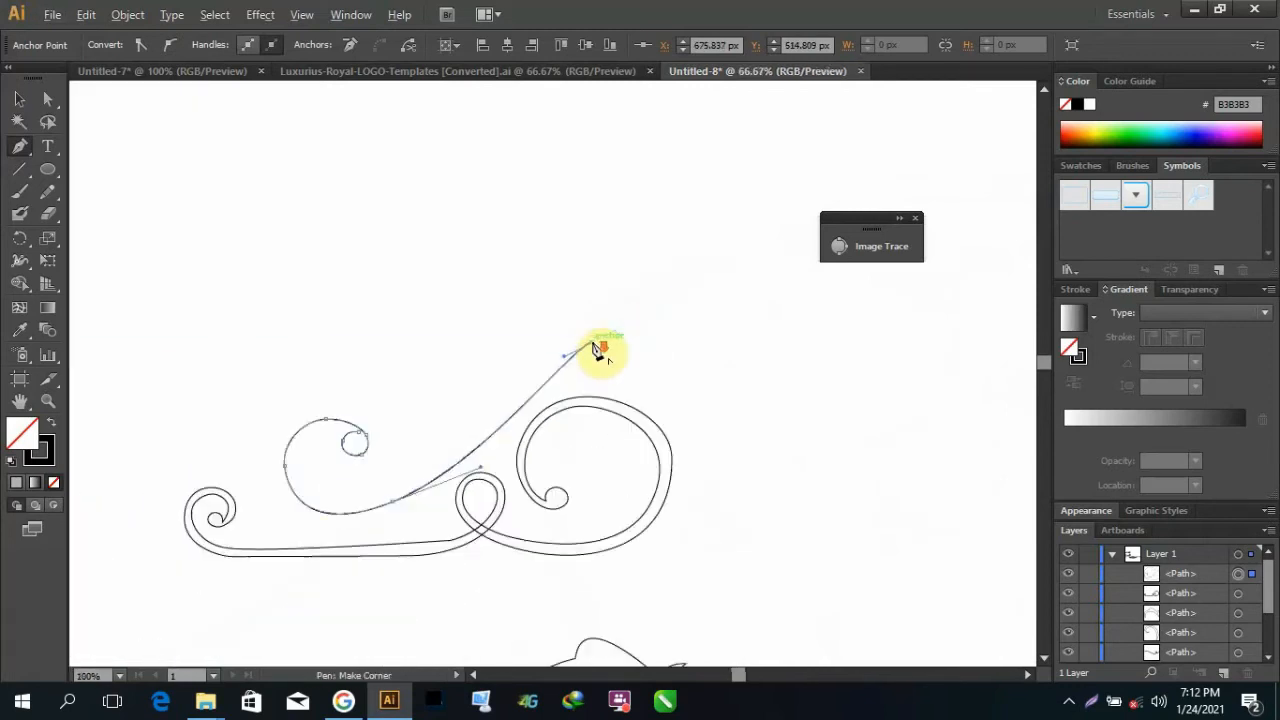
scroll(605, 346, down, 1)
scroll(656, 472, up, 3)
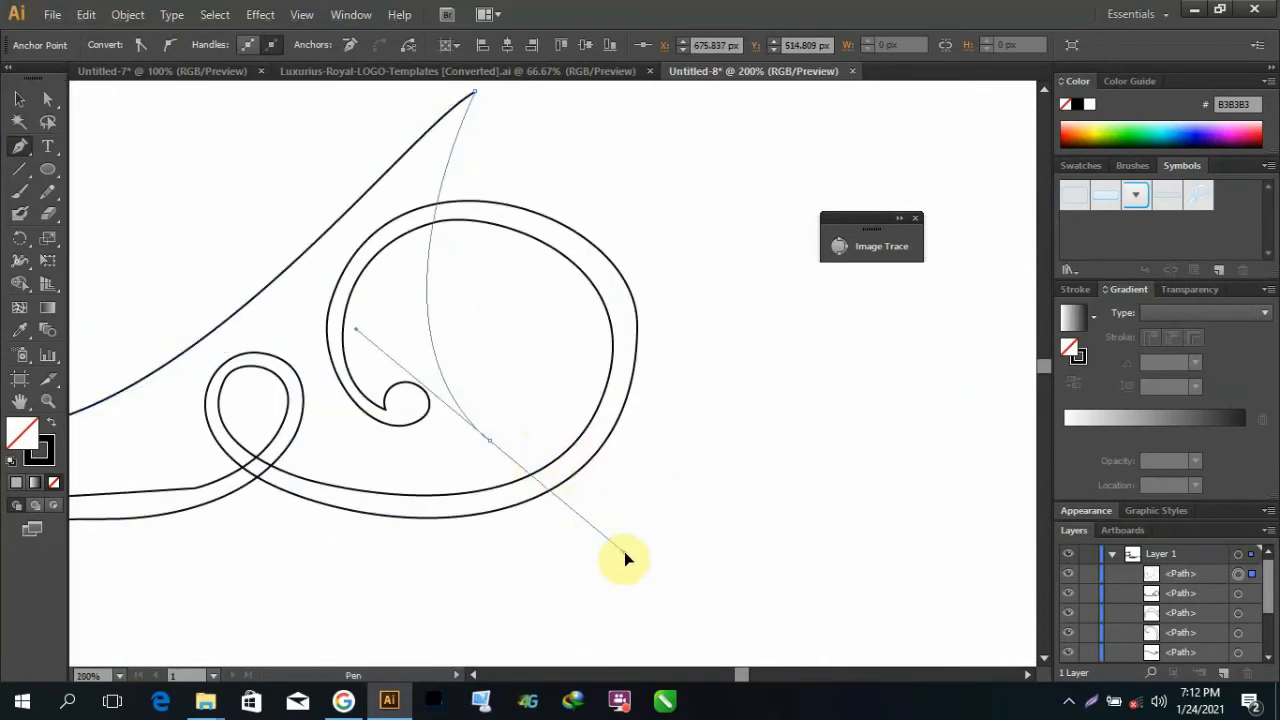
drag(803, 472, 826, 446)
drag(807, 261, 697, 177)
scroll(842, 361, up, 2)
scroll(842, 361, down, 2)
drag(709, 456, 726, 437)
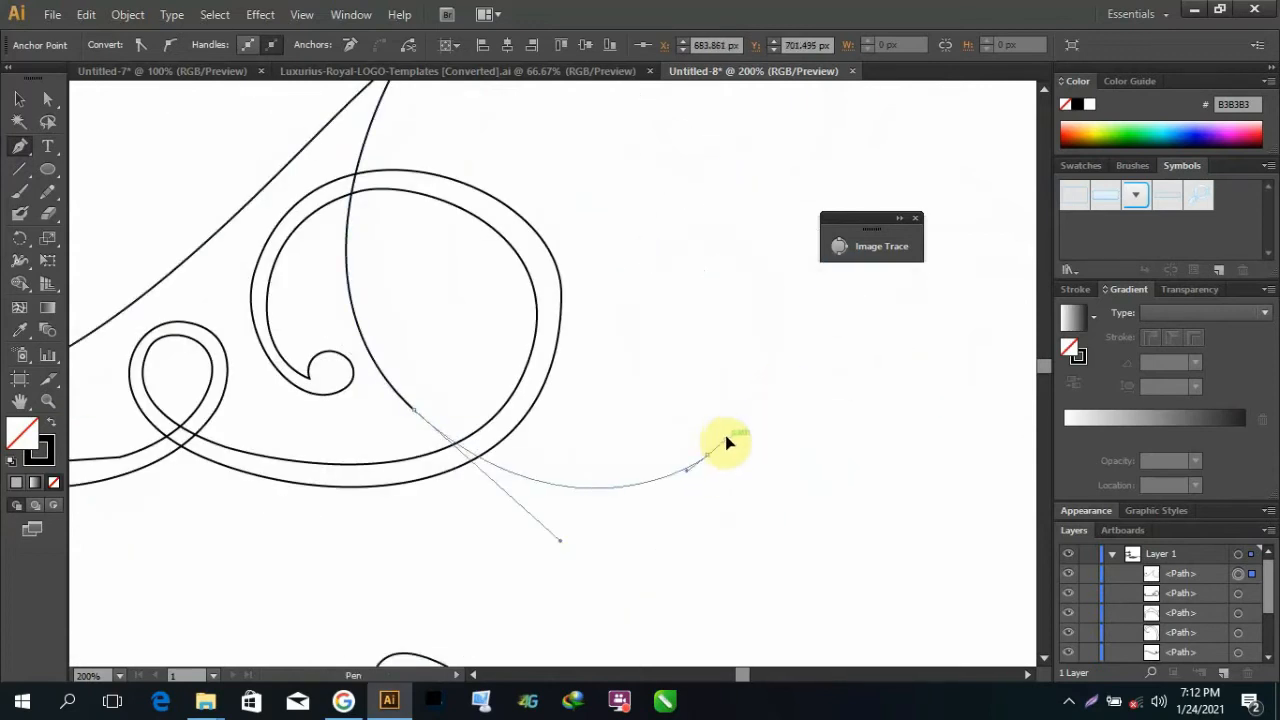
drag(714, 226, 560, 157)
key(ctrl+z)
key(ctrl+z)
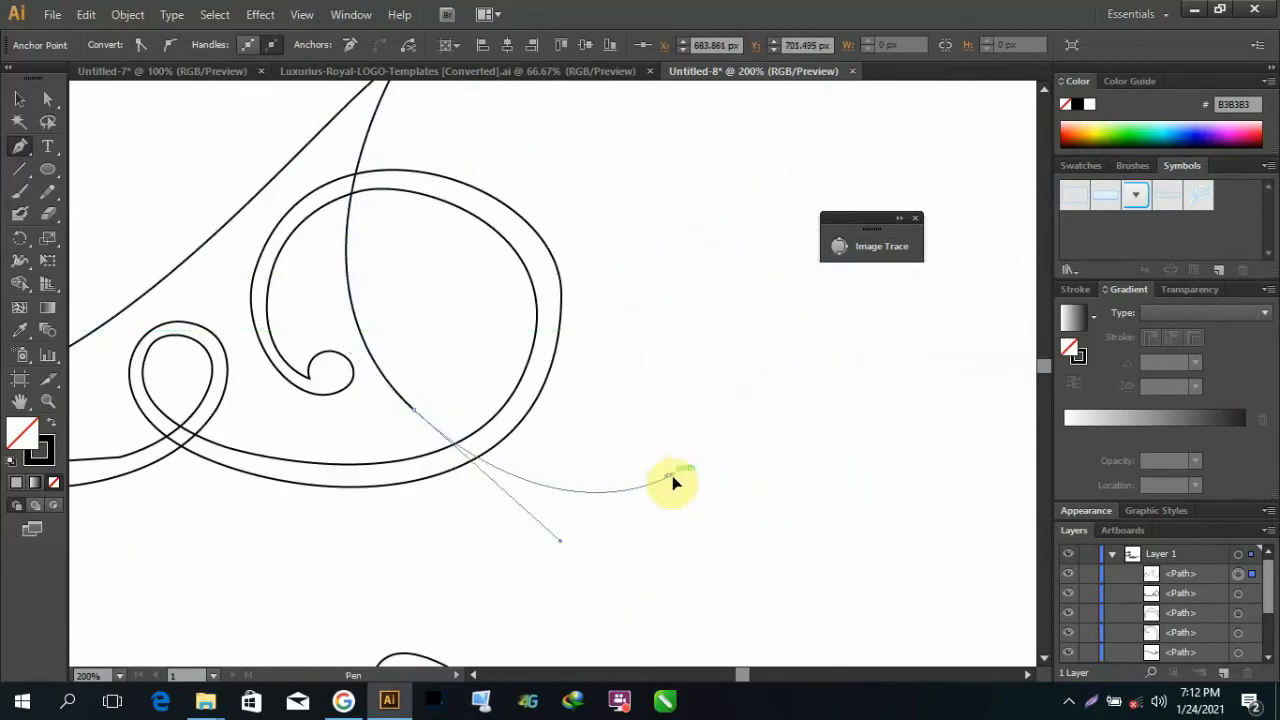
Step: Sweep the line under the large curl into an oval loop beside it, over its top and down its left side
click(770, 385)
drag(804, 283, 803, 283)
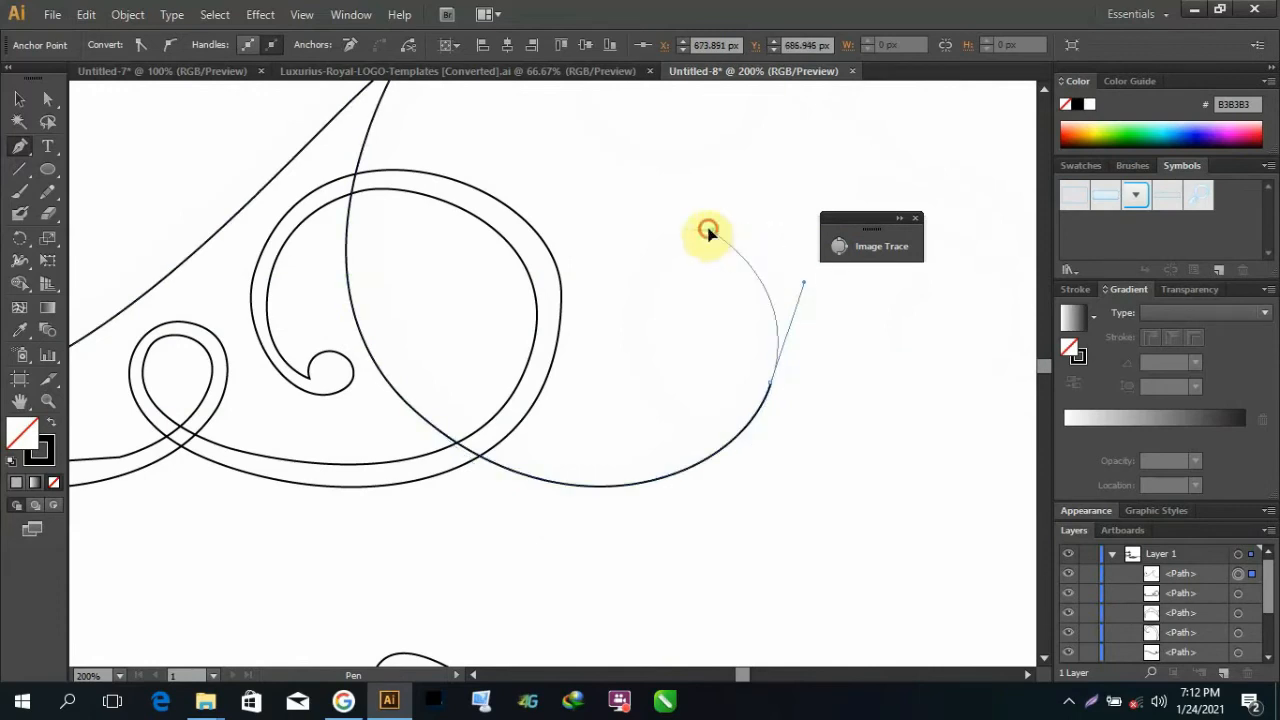
drag(665, 420, 755, 530)
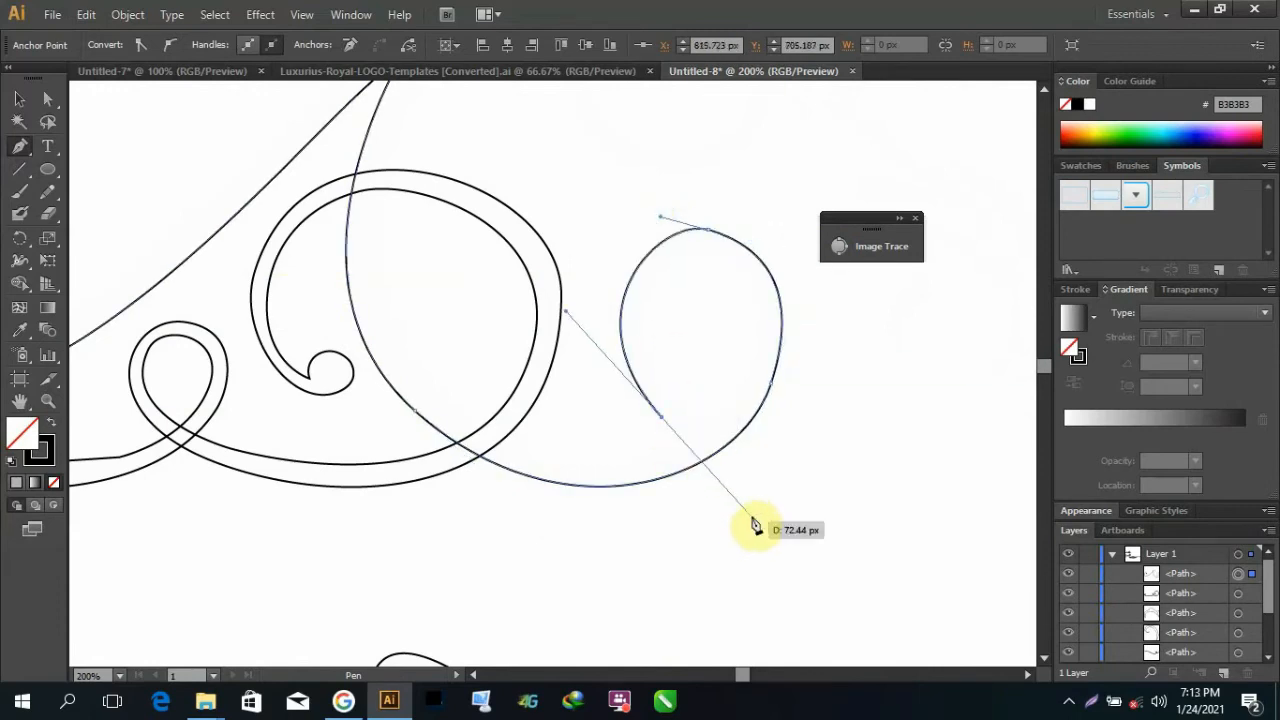
scroll(760, 521, down, 4)
scroll(810, 498, up, 3)
scroll(585, 466, up, 3)
scroll(611, 505, down, 2)
scroll(619, 531, up, 3)
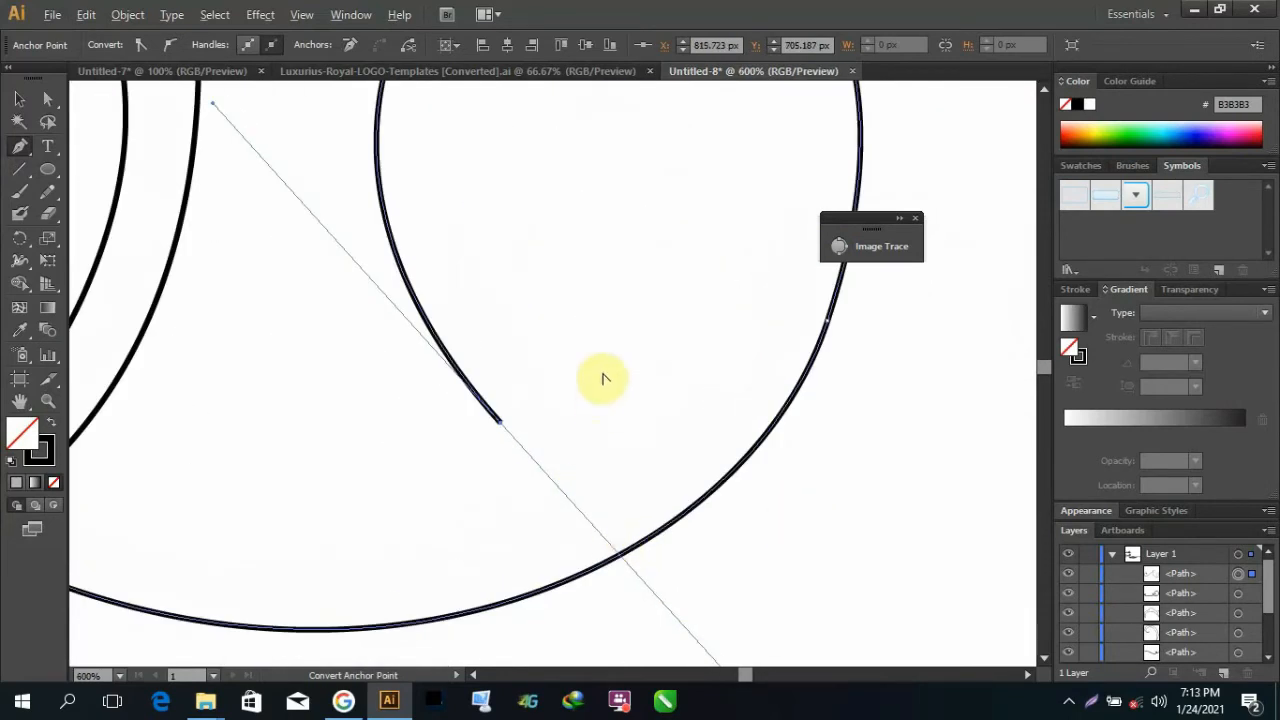
scroll(603, 378, down, 5)
scroll(600, 277, up, 3)
scroll(599, 424, up, 3)
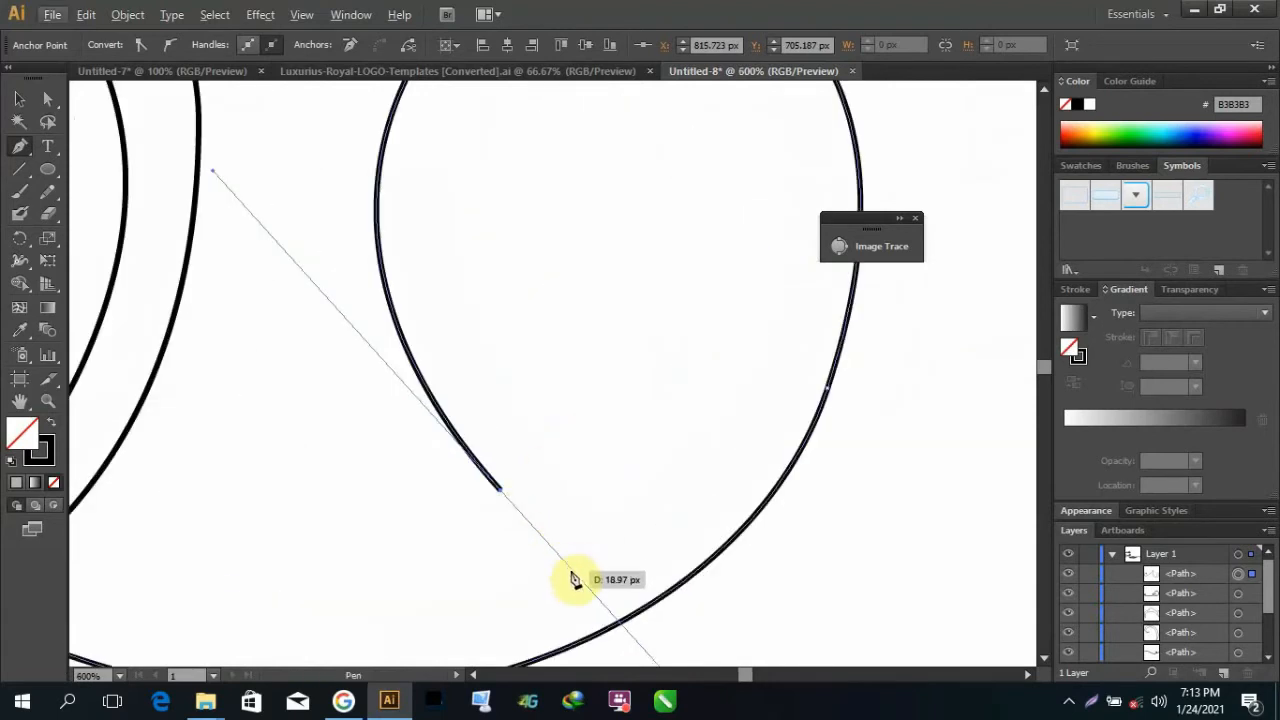
scroll(612, 566, down, 4)
scroll(631, 429, up, 3)
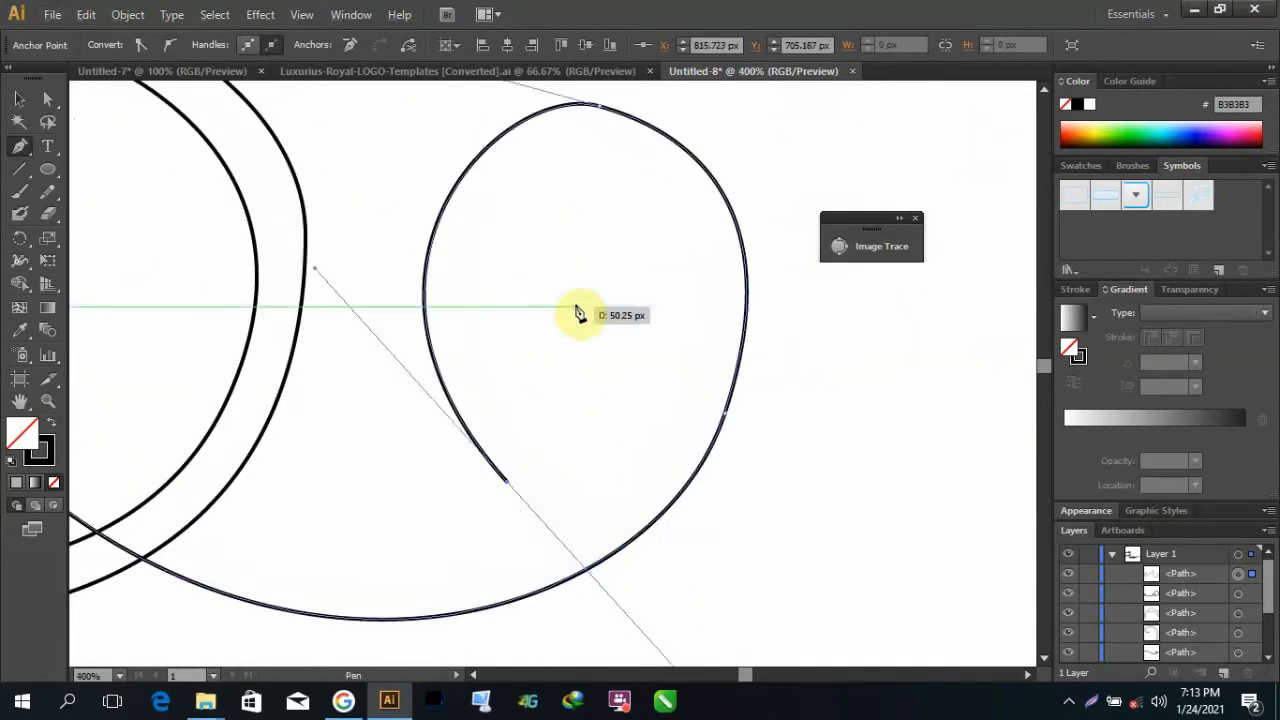
Step: Turn the line with a short end at the oval loop's lower tip and run a second edge up inside its left side
drag(516, 488, 543, 523)
scroll(551, 480, down, 4)
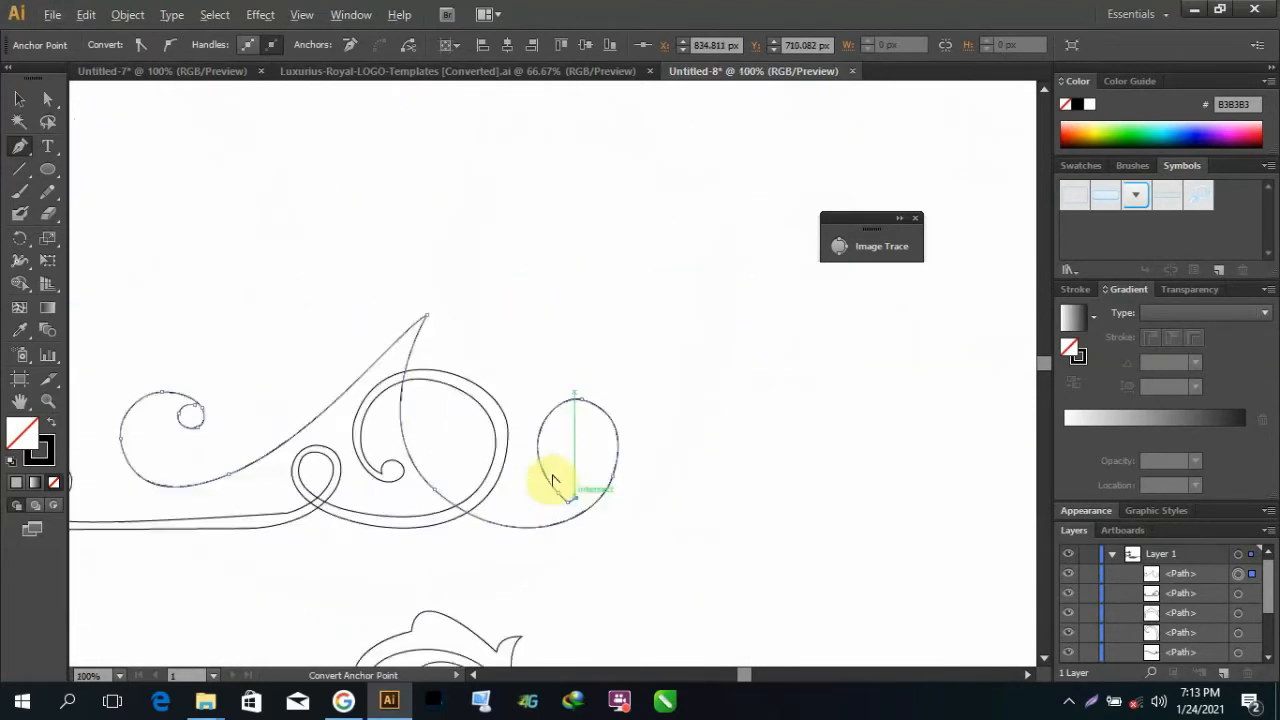
scroll(606, 446, up, 3)
scroll(605, 445, down, 3)
scroll(694, 509, up, 2)
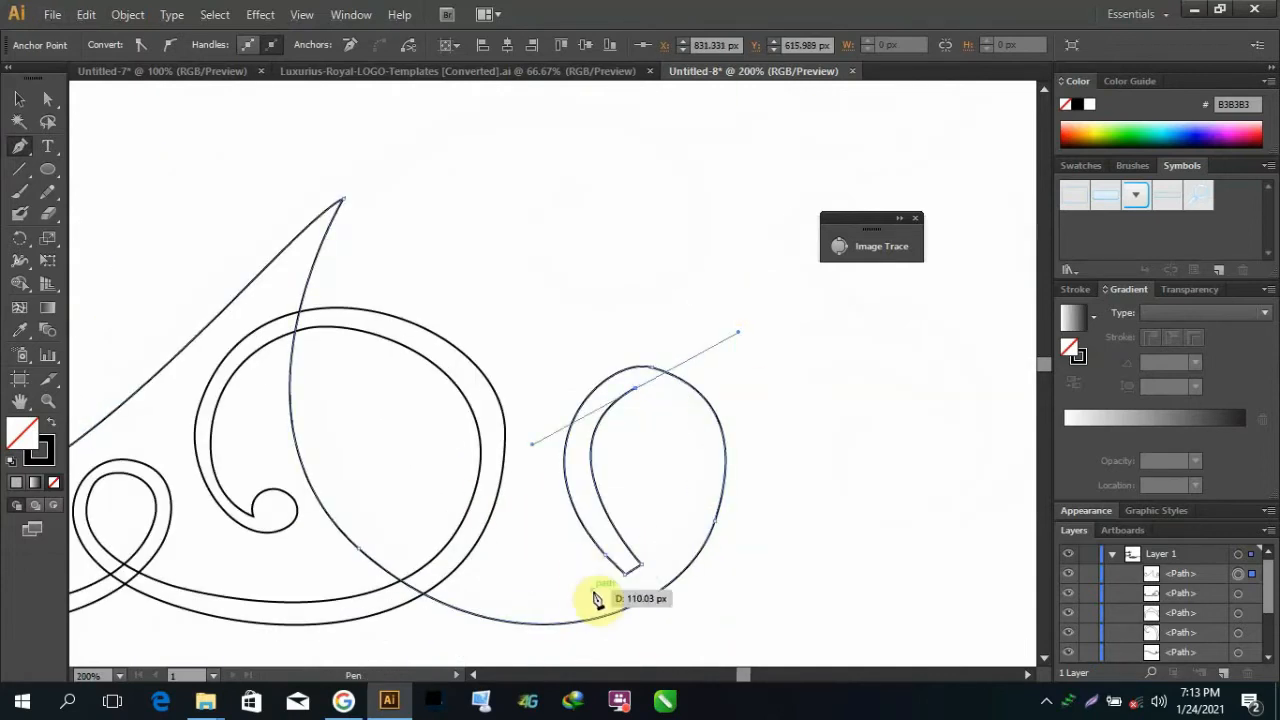
Step: Shorten the curve handle at the oval loop's inner top and bring the inner edge down its right side
drag(592, 590, 430, 585)
key(ctrl+z)
drag(736, 335, 687, 369)
scroll(720, 488, down, 1)
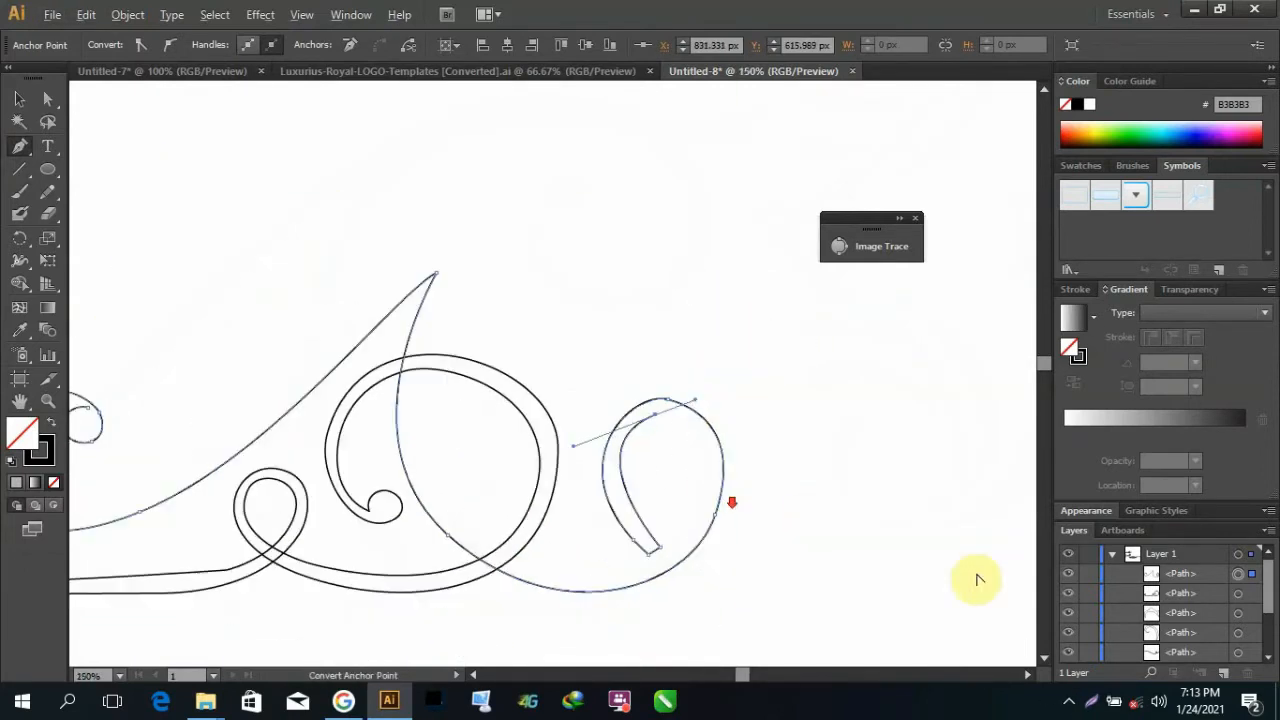
scroll(712, 508, up, 4)
drag(644, 506, 526, 662)
scroll(502, 636, down, 5)
scroll(435, 569, up, 2)
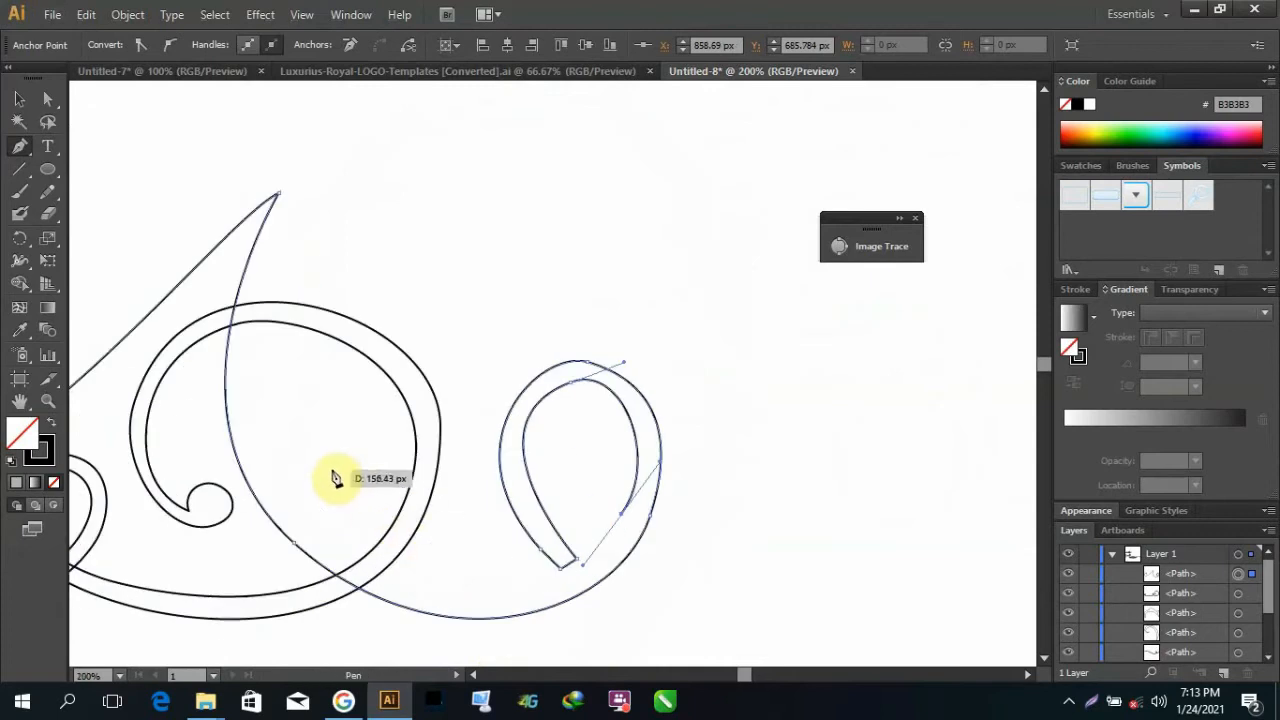
Step: Run the second edge back inside the wide sweep under the large curl and up beside the pointed tip
drag(294, 483, 260, 456)
key(ctrl+z)
drag(394, 582, 280, 546)
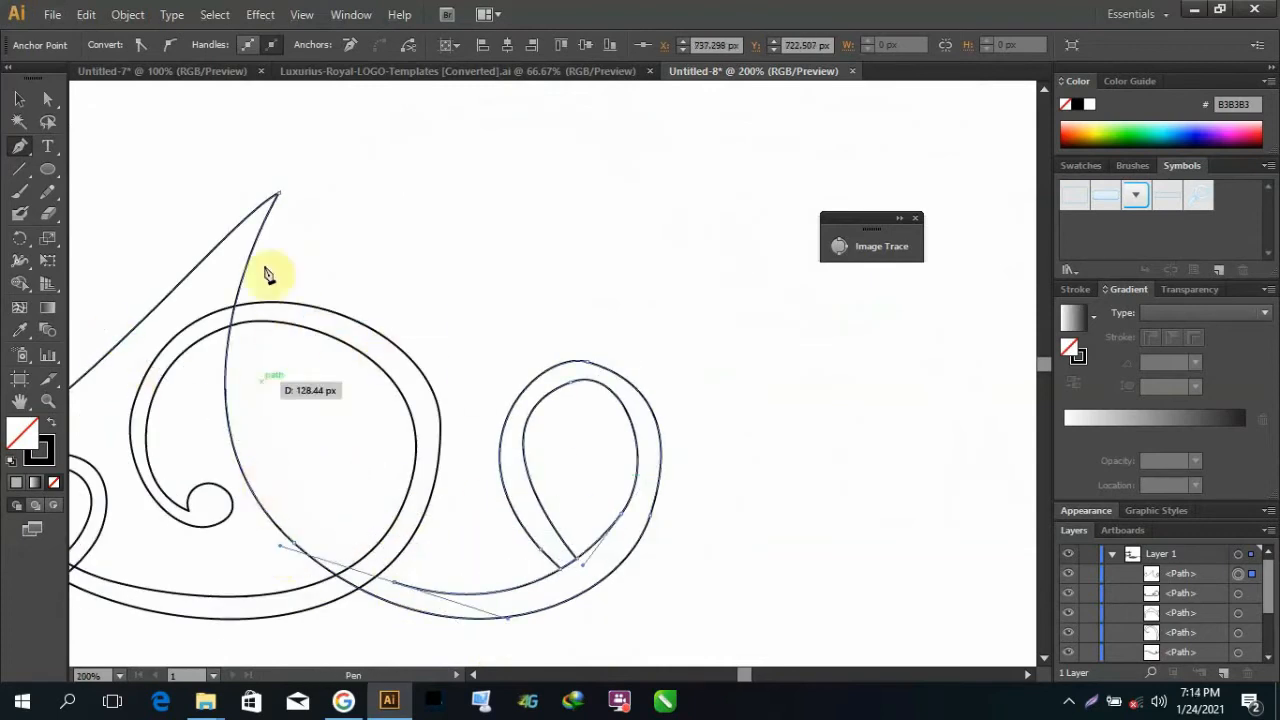
drag(285, 237, 356, 176)
drag(343, 115, 352, 116)
scroll(353, 117, down, 3)
scroll(422, 85, up, 3)
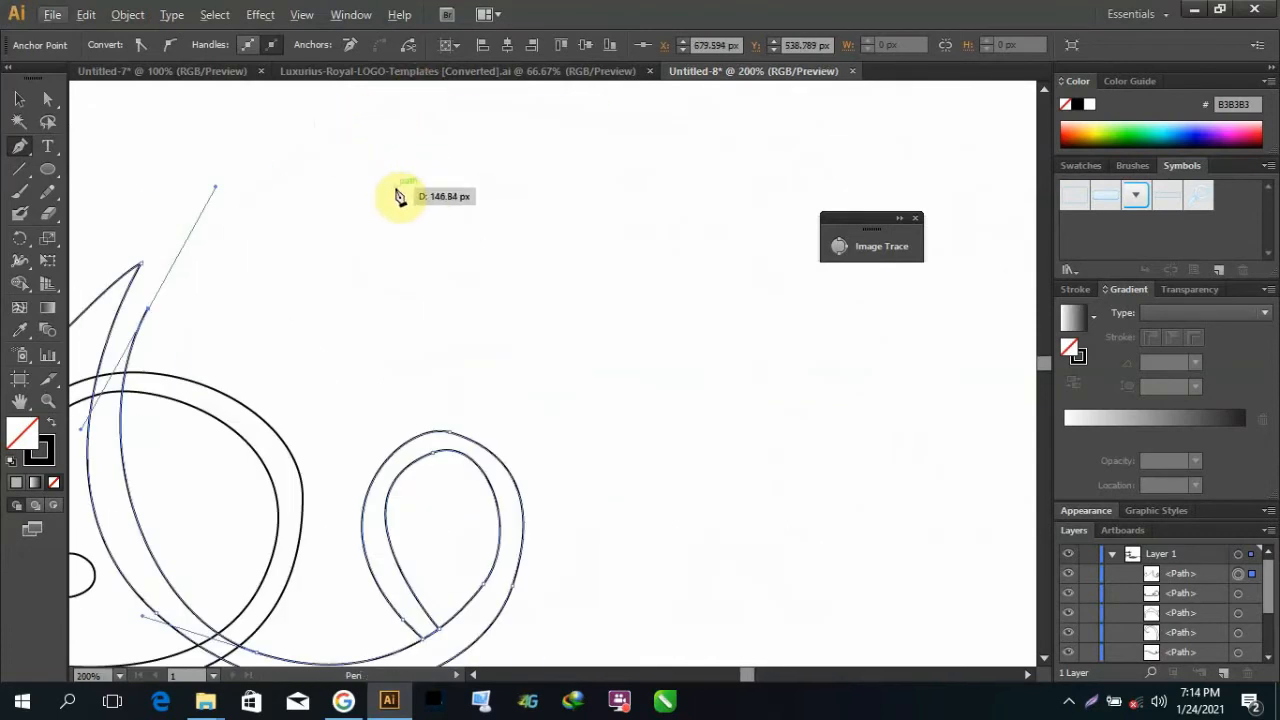
drag(402, 189, 455, 215)
drag(434, 350, 368, 396)
key(ctrl+z)
scroll(415, 154, up, 2)
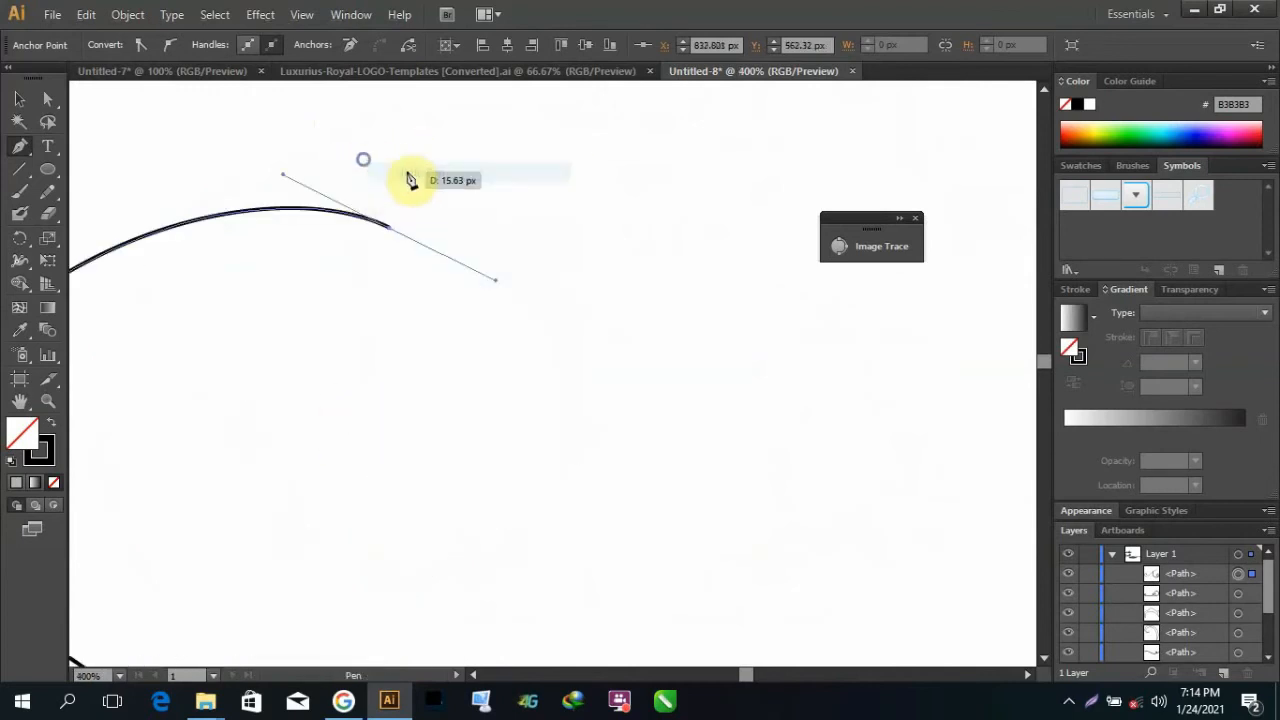
key(ctrl+z)
Step: Arch the line from beside the pointed tip over a wide top and down the right side of a new curl
drag(351, 218, 455, 243)
scroll(451, 241, down, 2)
scroll(452, 242, up, 1)
drag(502, 441, 502, 470)
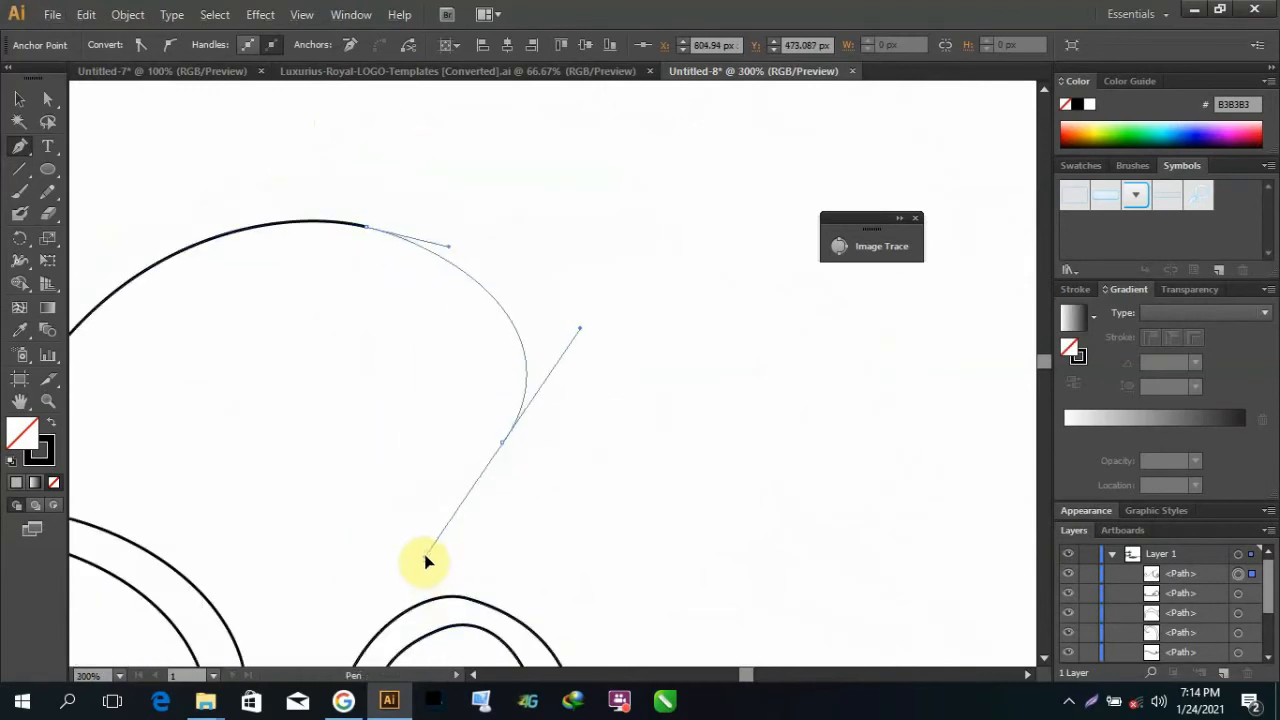
drag(426, 558, 434, 571)
click(306, 434)
right_click(284, 242)
click(321, 258)
drag(302, 348, 375, 310)
right_click(347, 230)
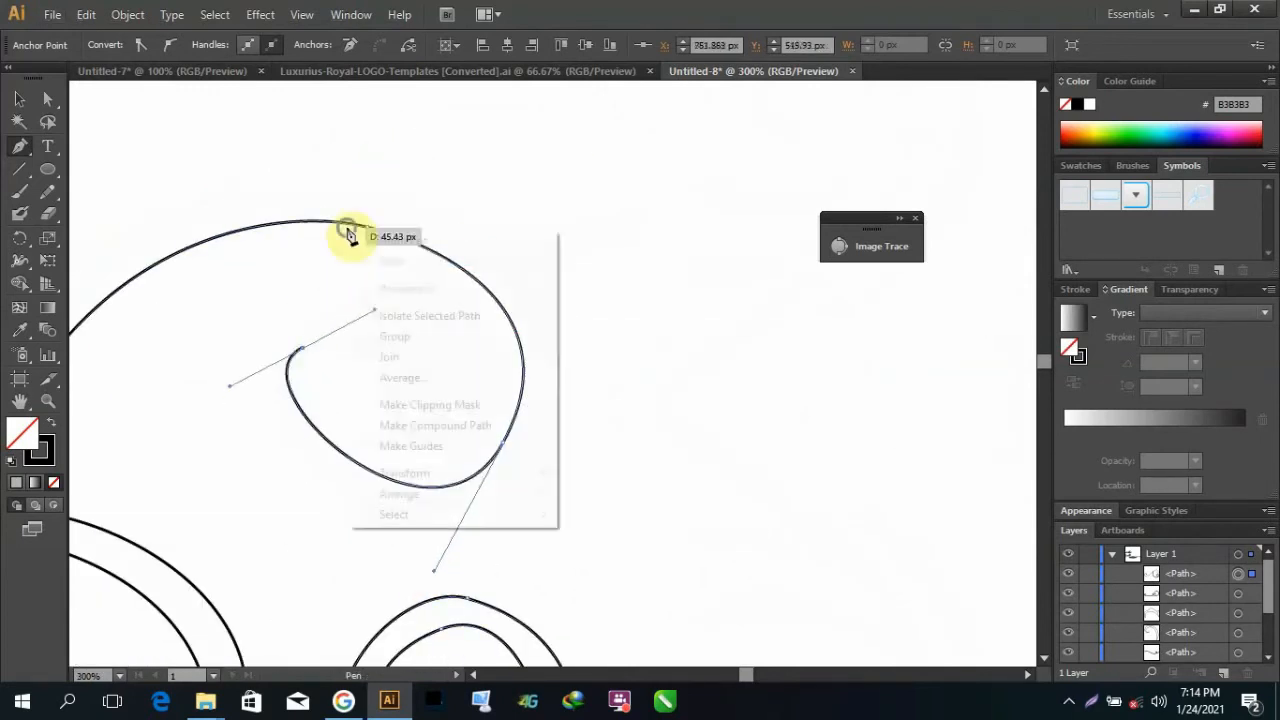
click(392, 261)
Step: Shorten the handle at the new curl's lower right, then round the line along its bottom and up its left side
drag(434, 577, 475, 494)
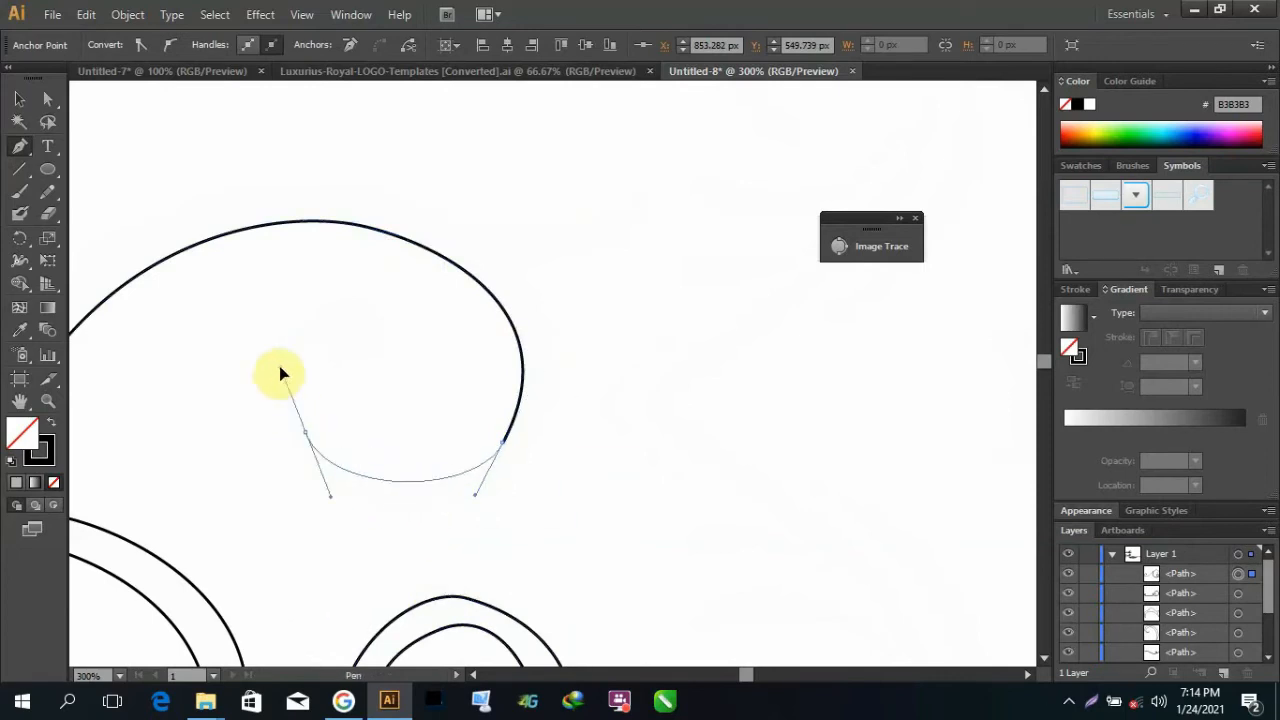
drag(279, 367, 280, 369)
scroll(337, 337, up, 4)
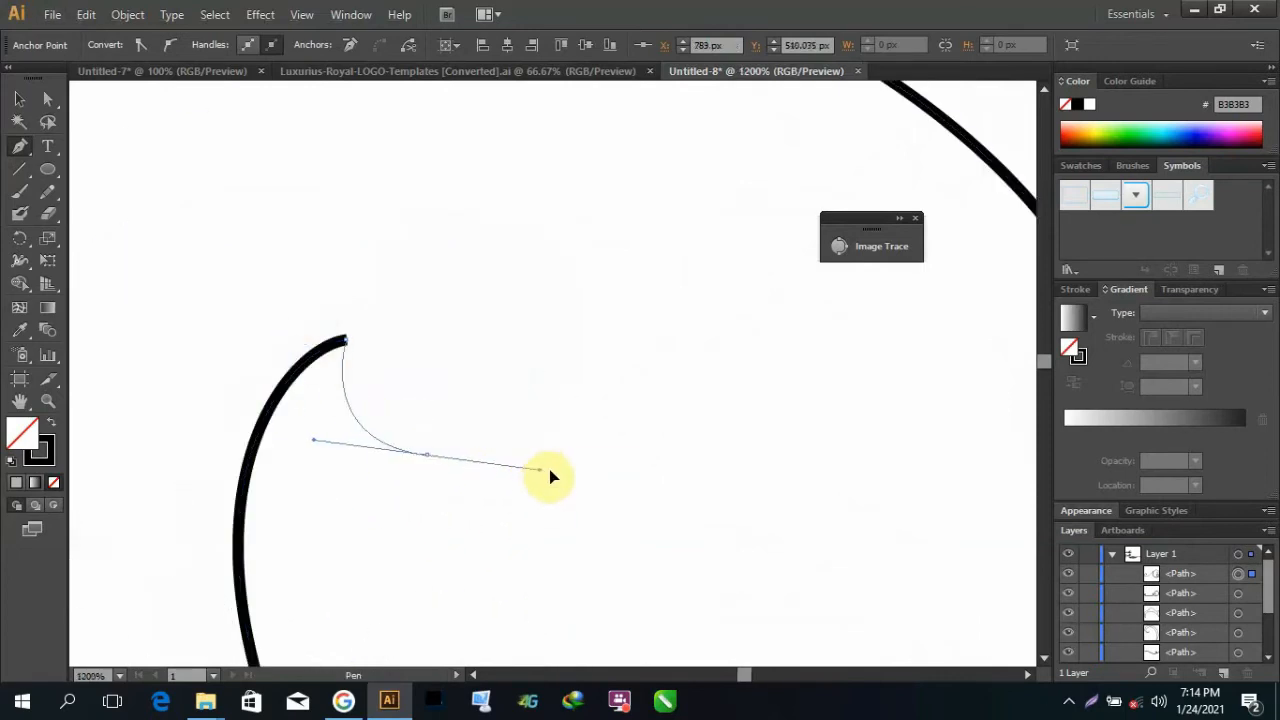
Step: Hook the line's inner end around into a small round eye at the new curl's centre and back over its top
drag(549, 470, 549, 483)
drag(584, 288, 551, 231)
scroll(386, 262, down, 2)
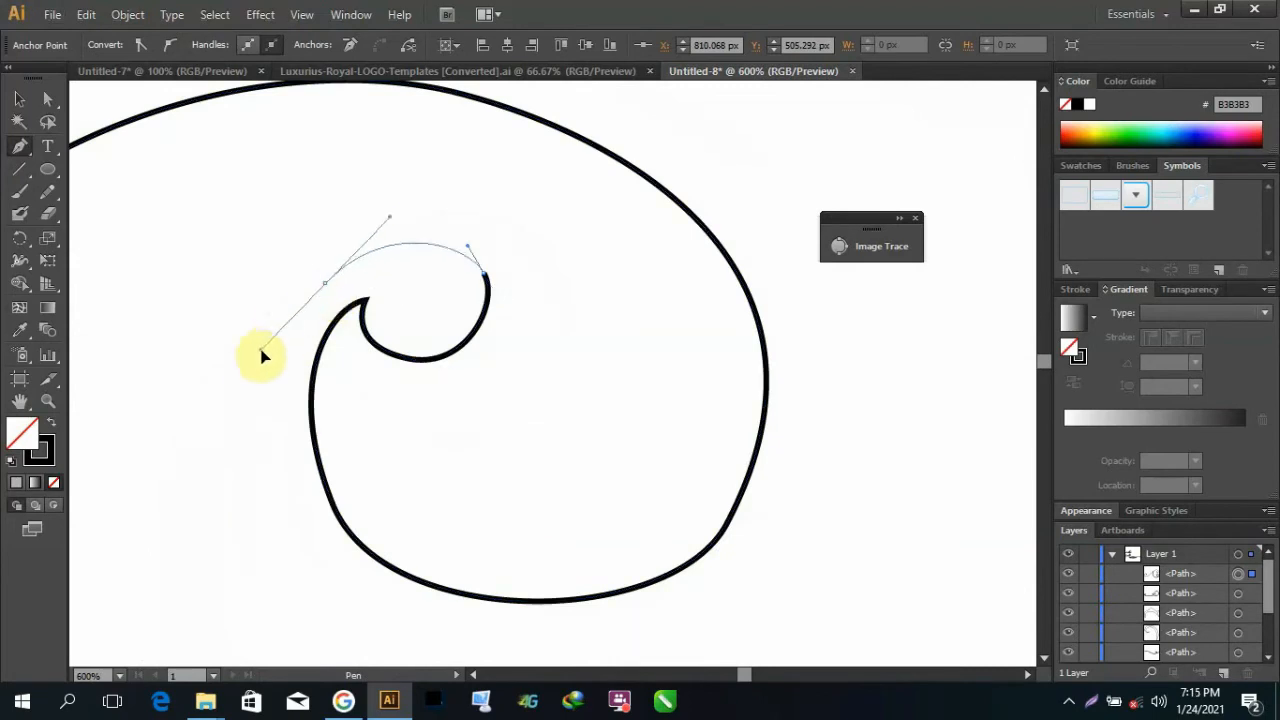
scroll(235, 378, down, 3)
Step: Run the outer edge around the new curl's bottom and up its right side to a corner above the curl
drag(318, 461, 403, 472)
scroll(412, 292, up, 3)
click(390, 326)
key(ctrl+z)
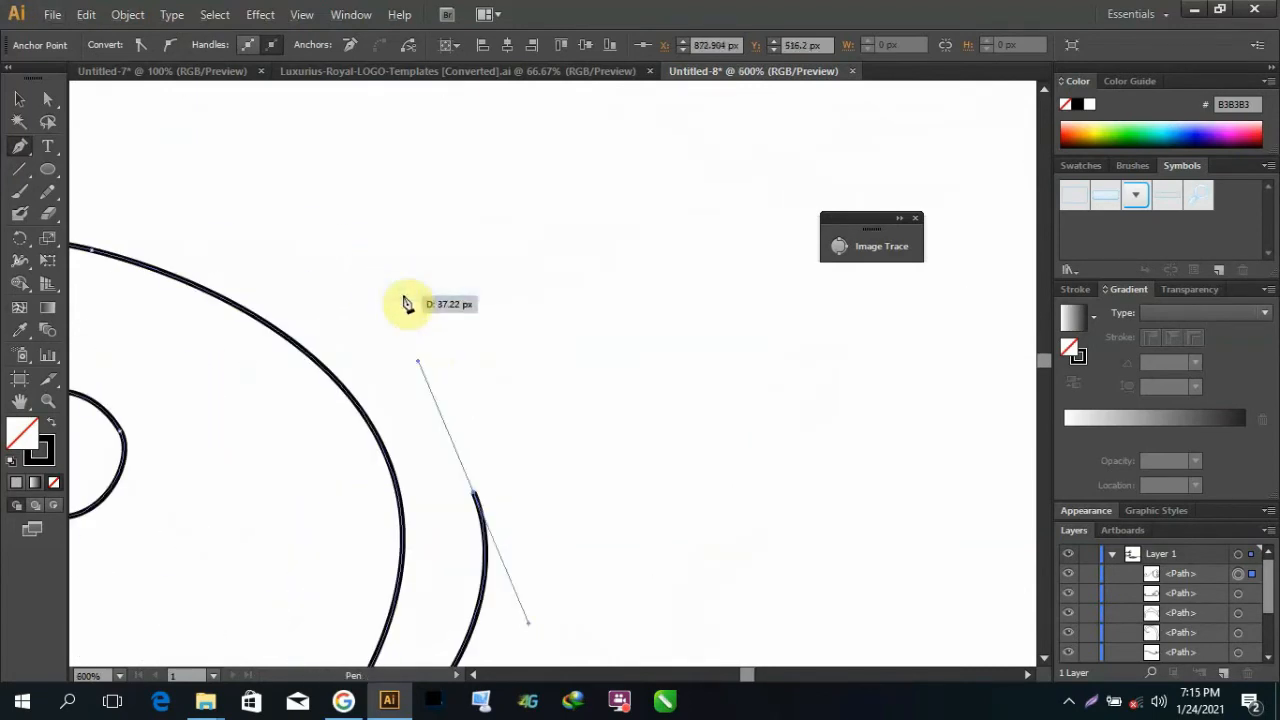
scroll(403, 297, down, 1)
drag(417, 345, 428, 340)
scroll(403, 330, up, 3)
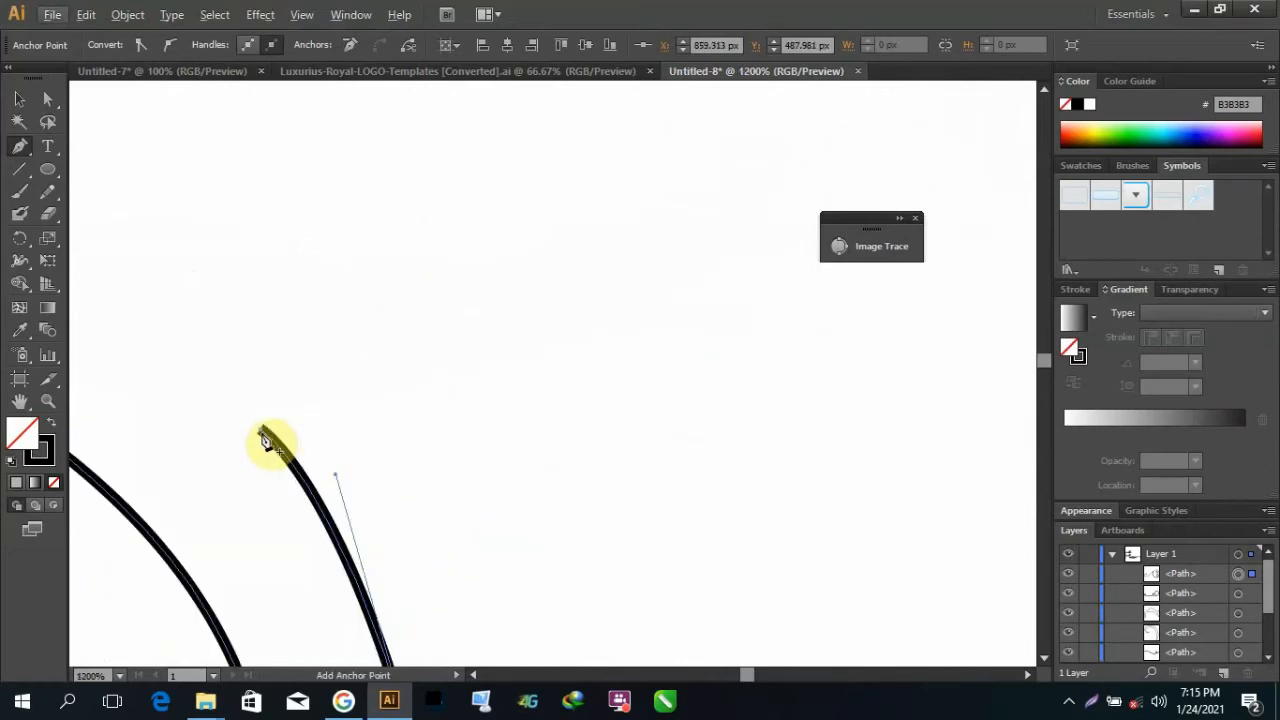
Step: Draw a pointed leaf tip off the curl's upper right, out along its lower edge and back along its upper edge
scroll(266, 443, down, 2)
drag(540, 266, 557, 186)
click(540, 266)
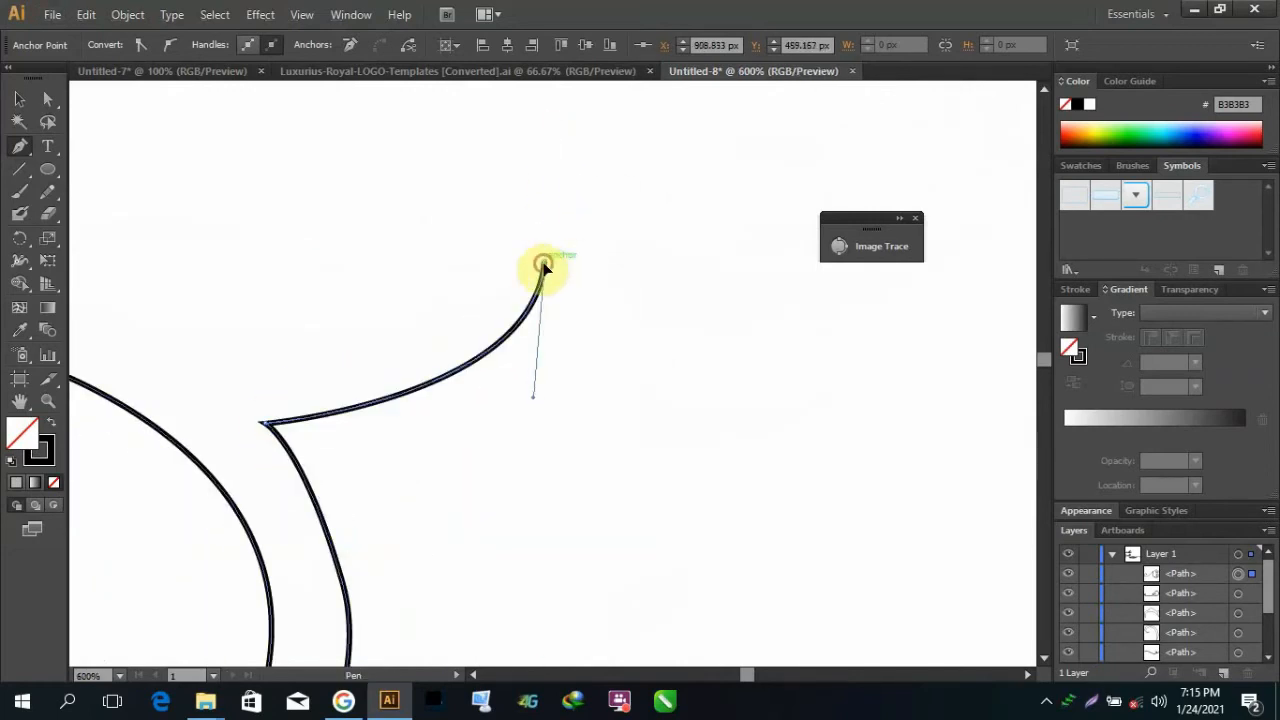
scroll(435, 275, down, 2)
scroll(435, 275, down, 2)
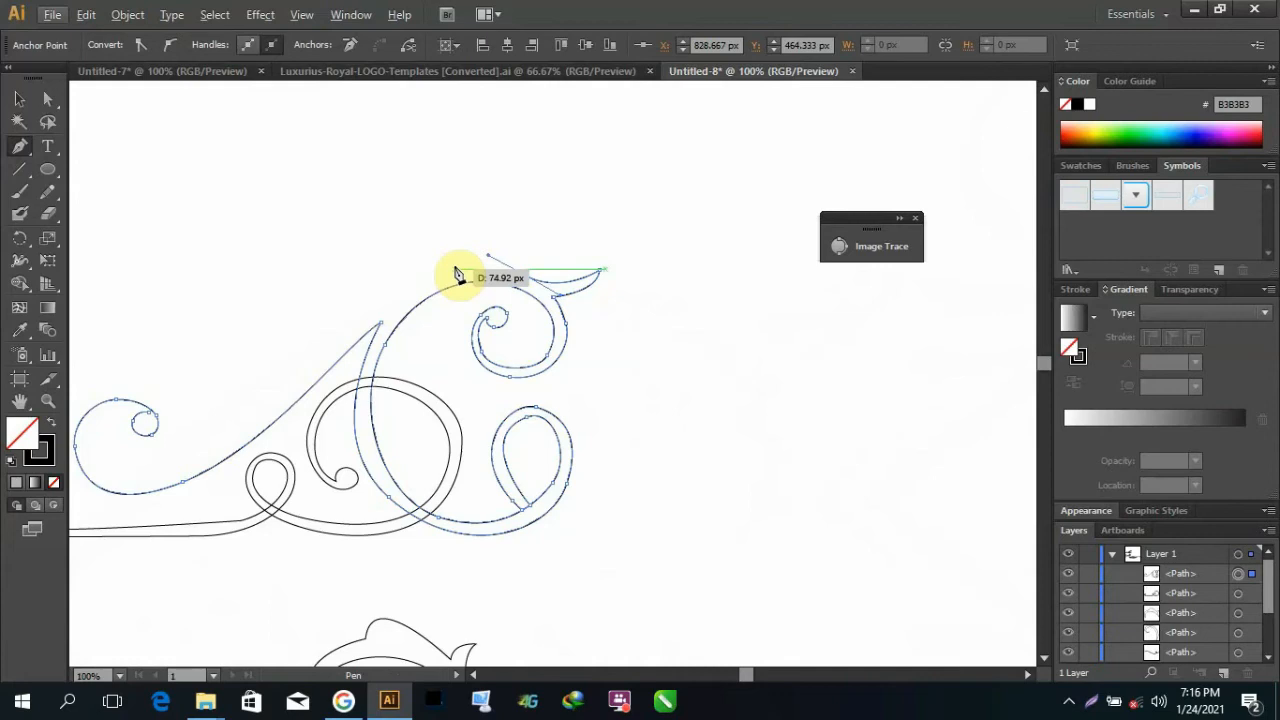
Step: Continue the outer edge from the leaf tip over the top of the large arch towards the long slope
scroll(470, 276, up, 3)
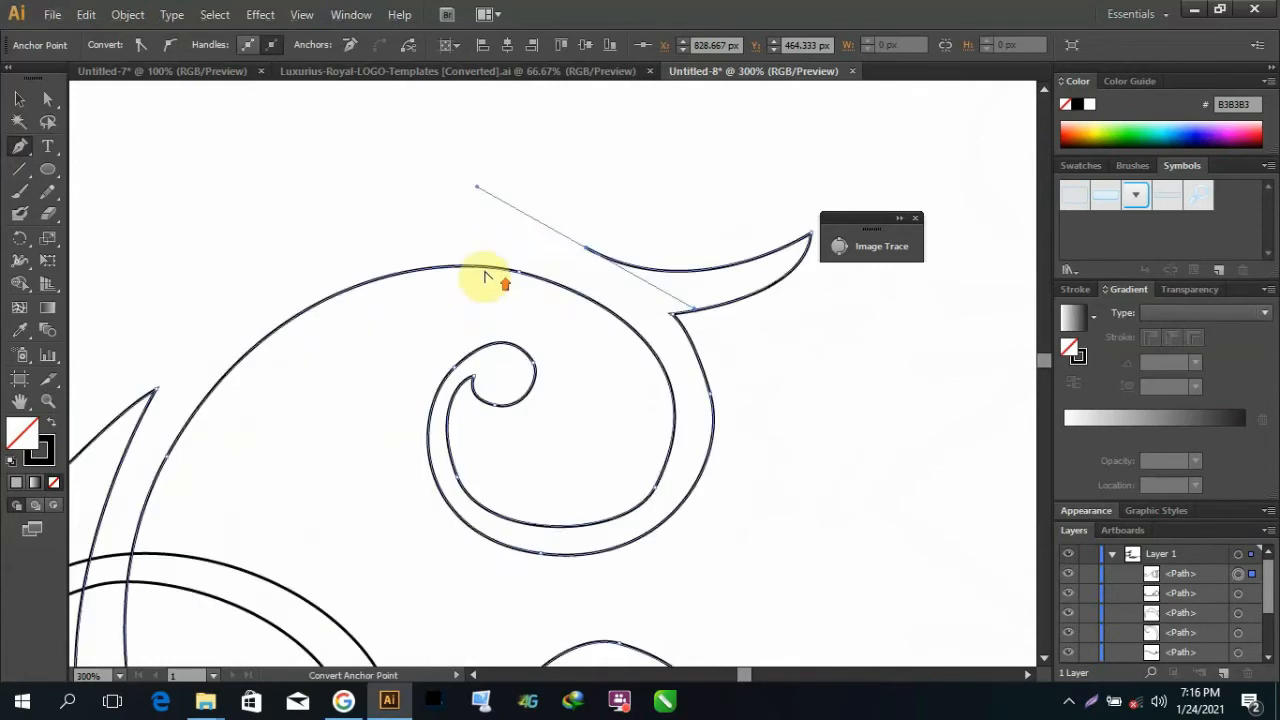
scroll(343, 249, down, 3)
scroll(243, 240, up, 2)
key(ctrl+z)
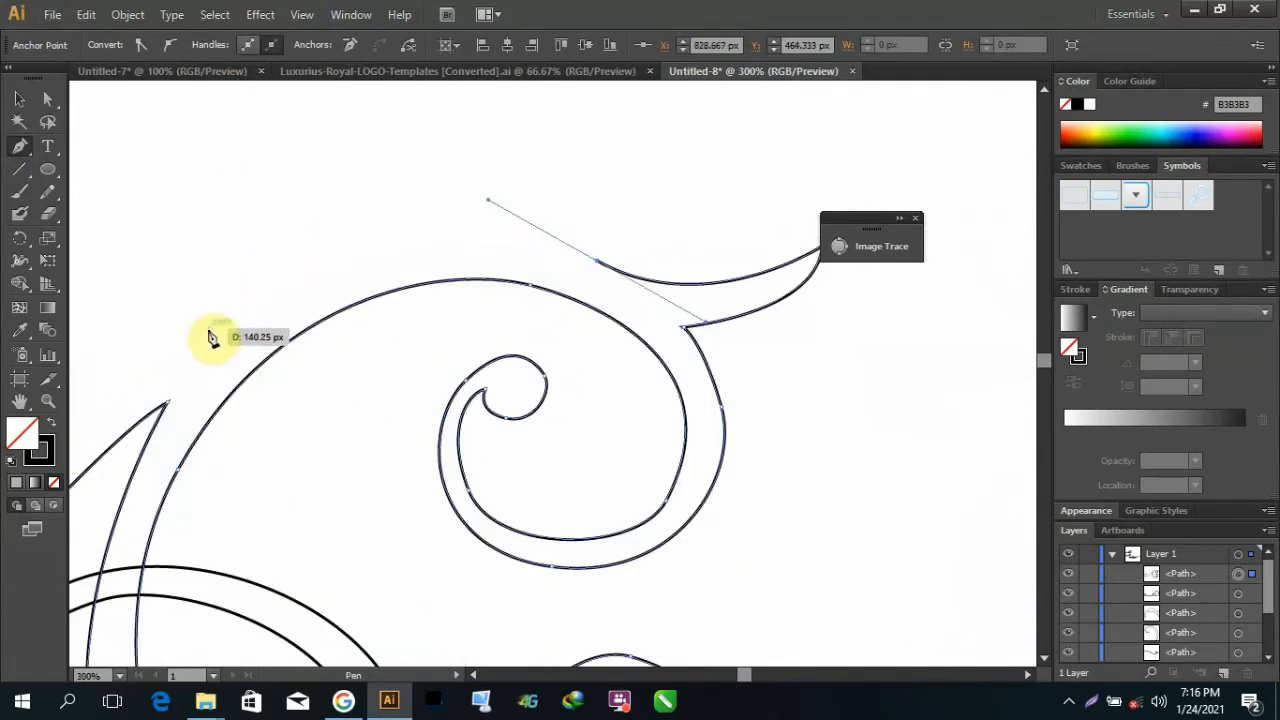
drag(209, 329, 108, 405)
Step: Bring the second edge down the long slope and round inside the left scroll's bottom and side
scroll(118, 330, down, 6)
scroll(507, 408, up, 4)
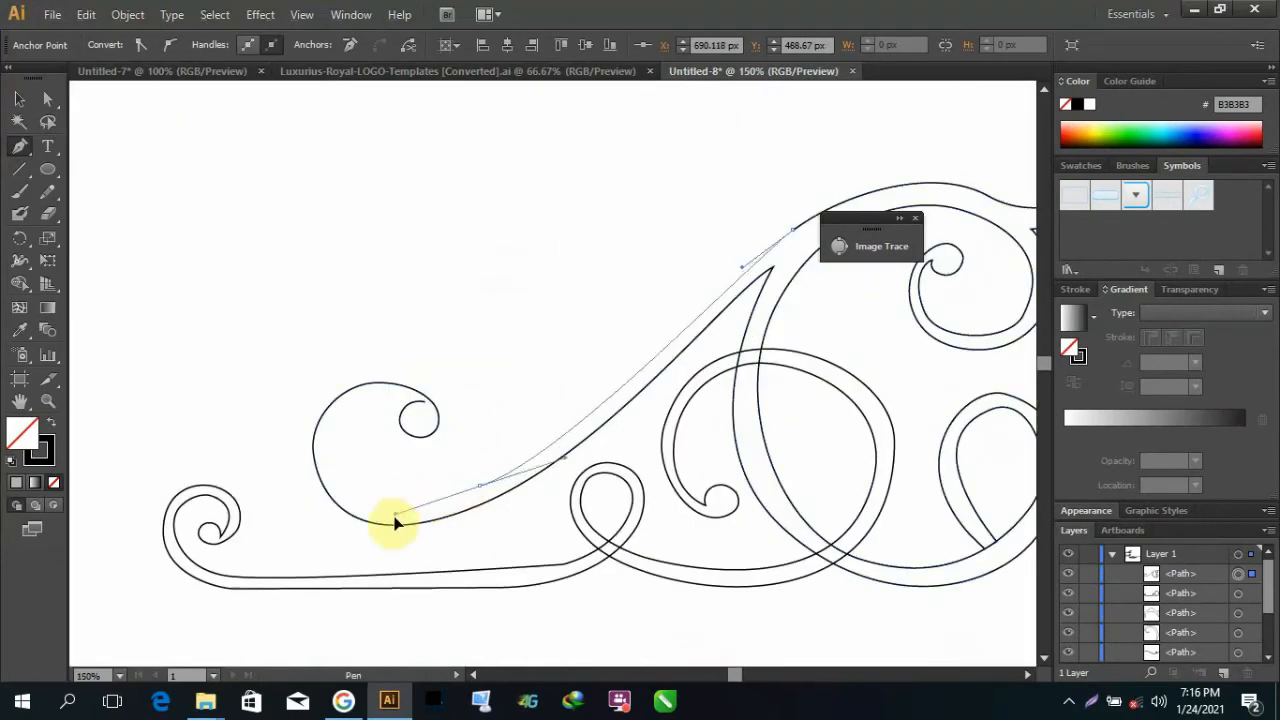
scroll(349, 418, up, 3)
scroll(448, 274, up, 2)
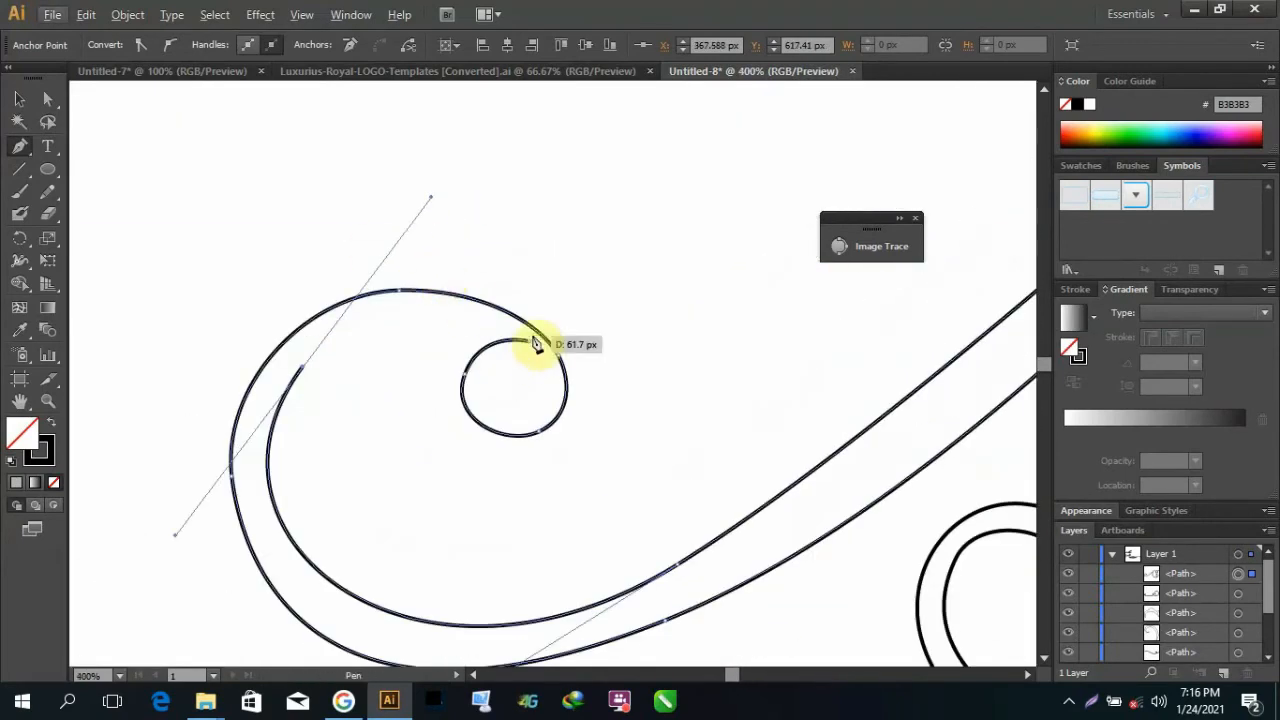
click(532, 341)
right_click(479, 203)
click(535, 218)
key(ctrl+z)
scroll(515, 284, down, 1)
drag(393, 524, 350, 506)
right_click(340, 323)
click(395, 337)
Step: Round the second edge up the left scroll's inner side and close the path at the spiral's inner end
click(347, 480)
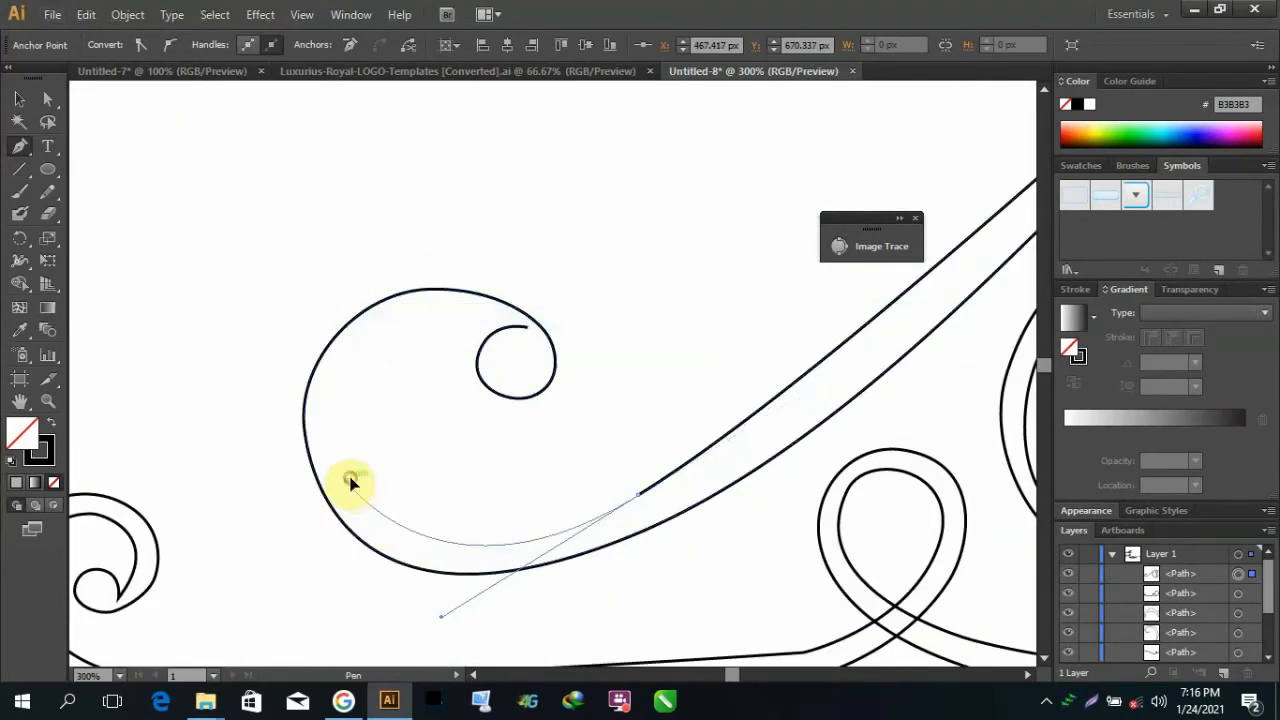
drag(527, 327, 786, 386)
right_click(386, 223)
click(435, 237)
drag(347, 480, 421, 282)
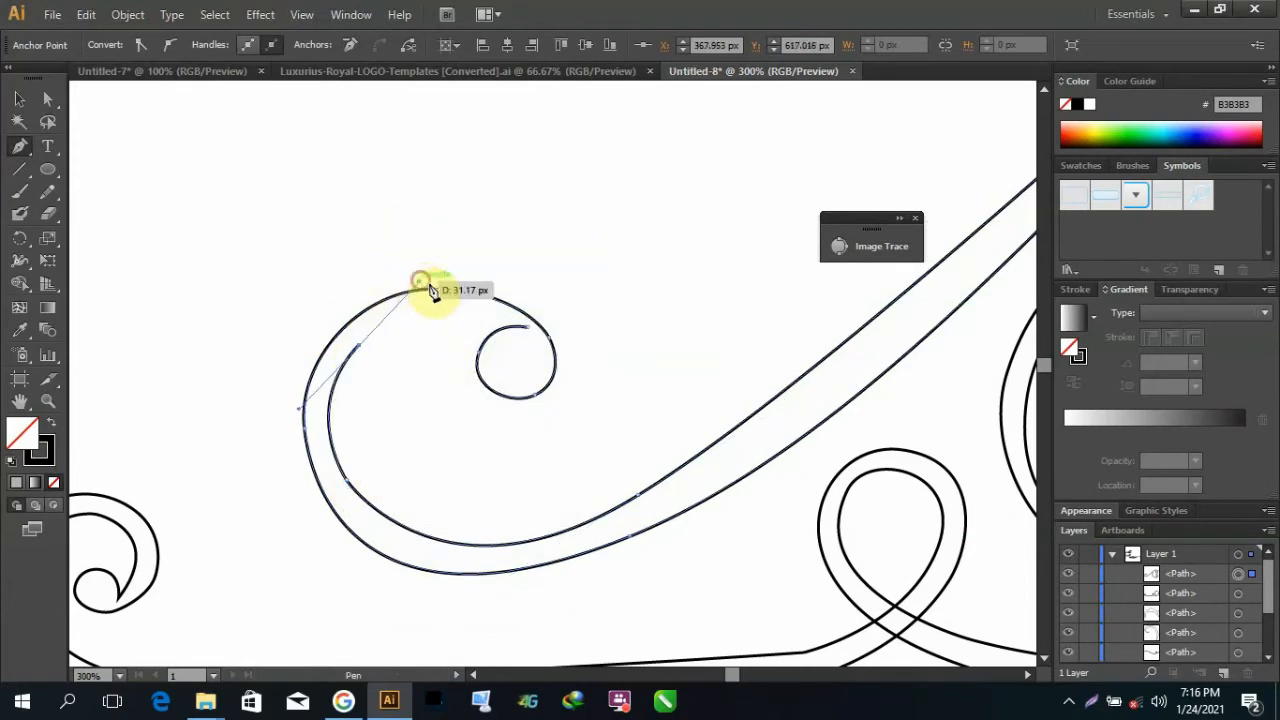
click(527, 327)
Step: Examine the finished scroll flourish together with the other ornaments on the artboard
scroll(596, 278, down, 5)
scroll(940, 188, up, 2)
scroll(740, 166, down, 2)
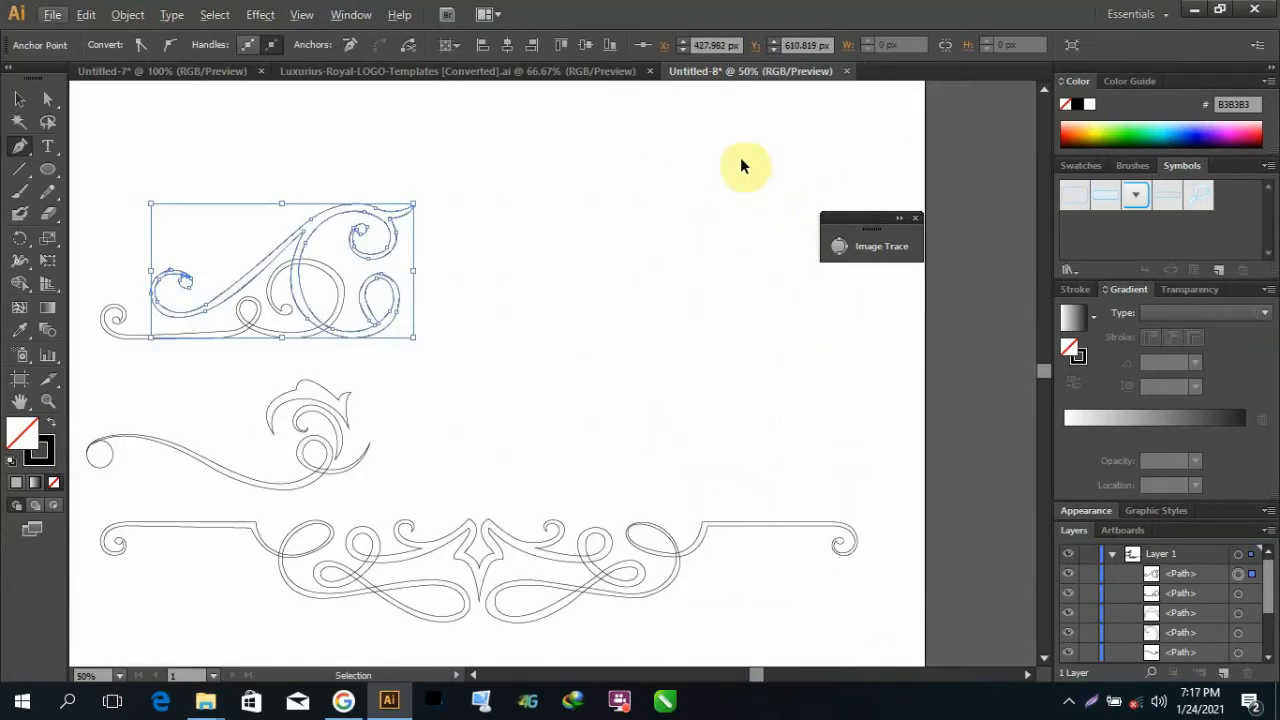
scroll(409, 194, up, 3)
scroll(414, 234, down, 3)
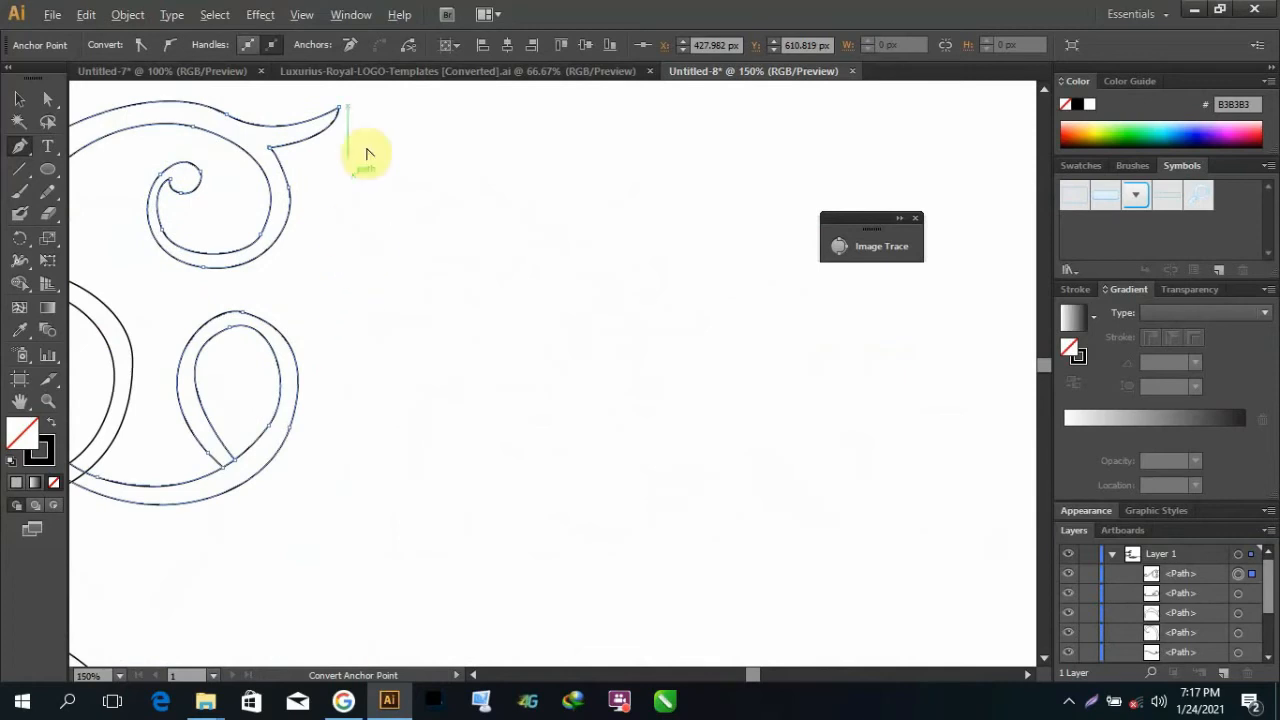
scroll(374, 169, down, 1)
scroll(371, 167, down, 3)
click(19, 100)
scroll(750, 155, down, 1)
scroll(668, 91, up, 2)
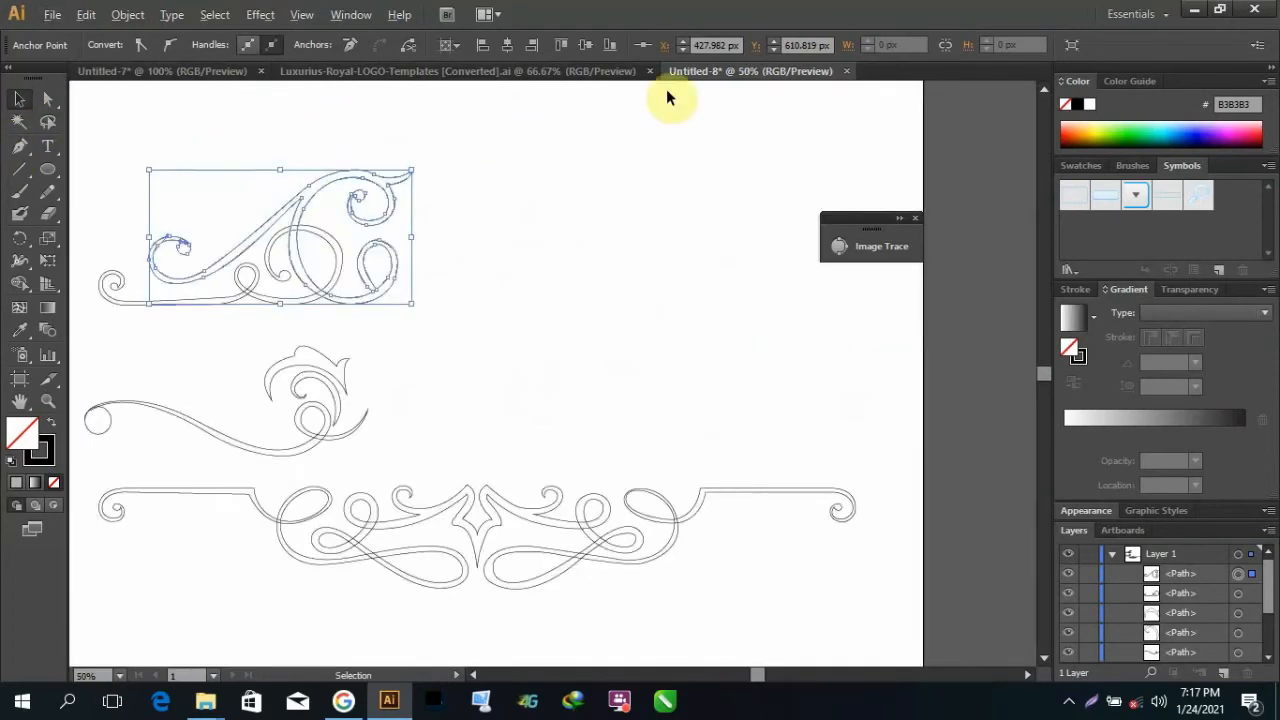
scroll(384, 386, down, 2)
scroll(361, 267, up, 1)
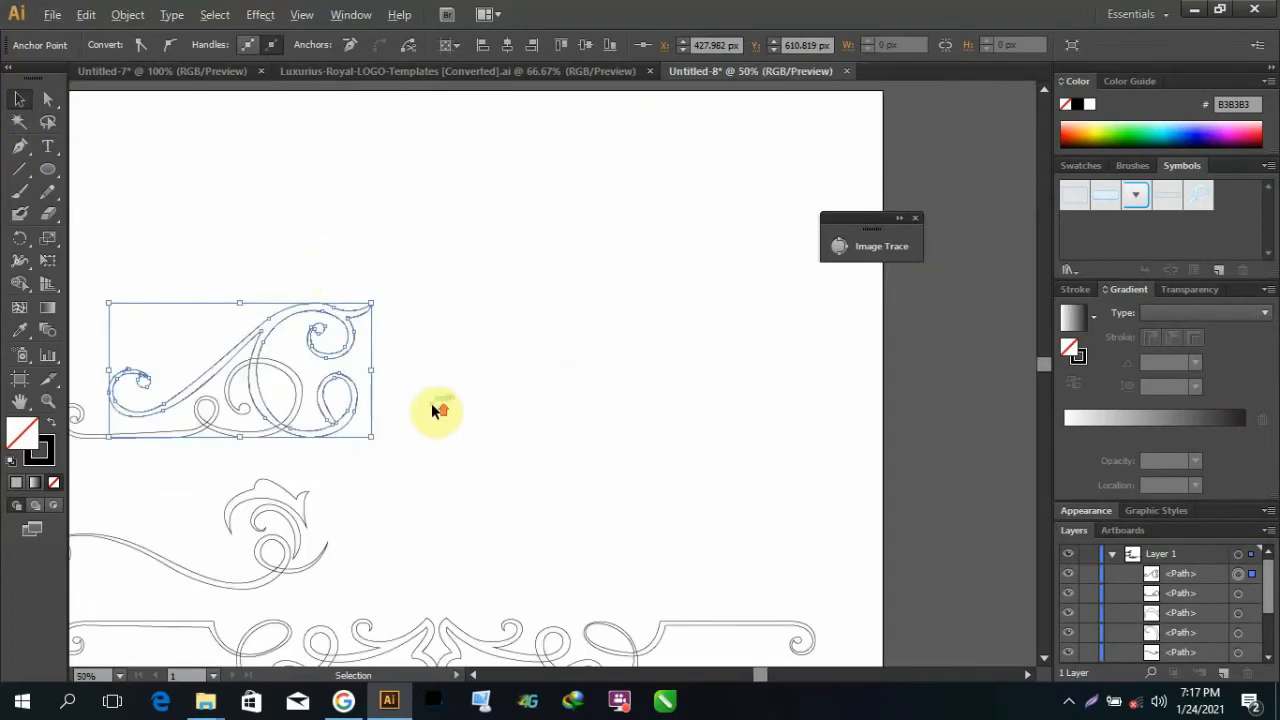
Step: Draw a circle to the right of the top ornament and add a smaller concentric copy inside it
scroll(434, 409, up, 2)
click(47, 169)
mouse_move(376, 225)
mouse_down()
mouse_move(629, 457)
mouse_move(571, 418)
mouse_up()
click(19, 100)
key(ctrl+c)
key(ctrl+f)
scroll(583, 480, down, 3)
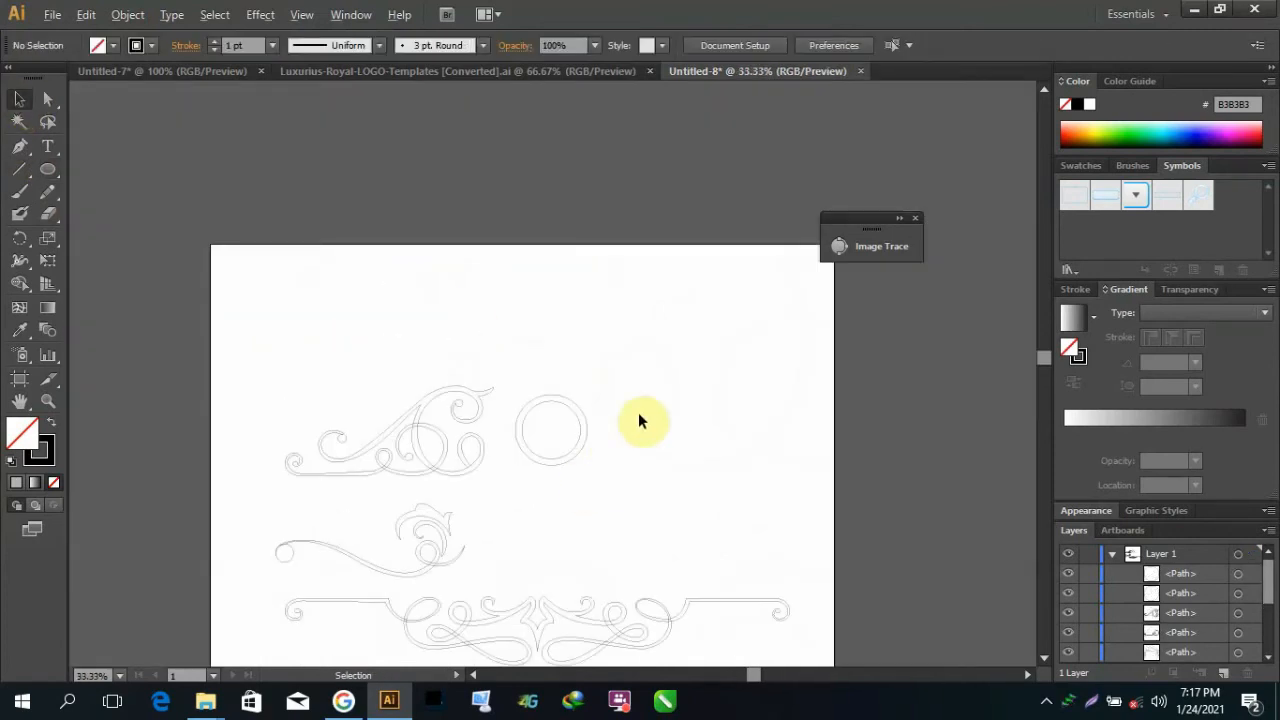
Step: Copy the top ornament to the other side of the circles and reflect the copy to face the original
click(458, 468)
drag(449, 452, 580, 394)
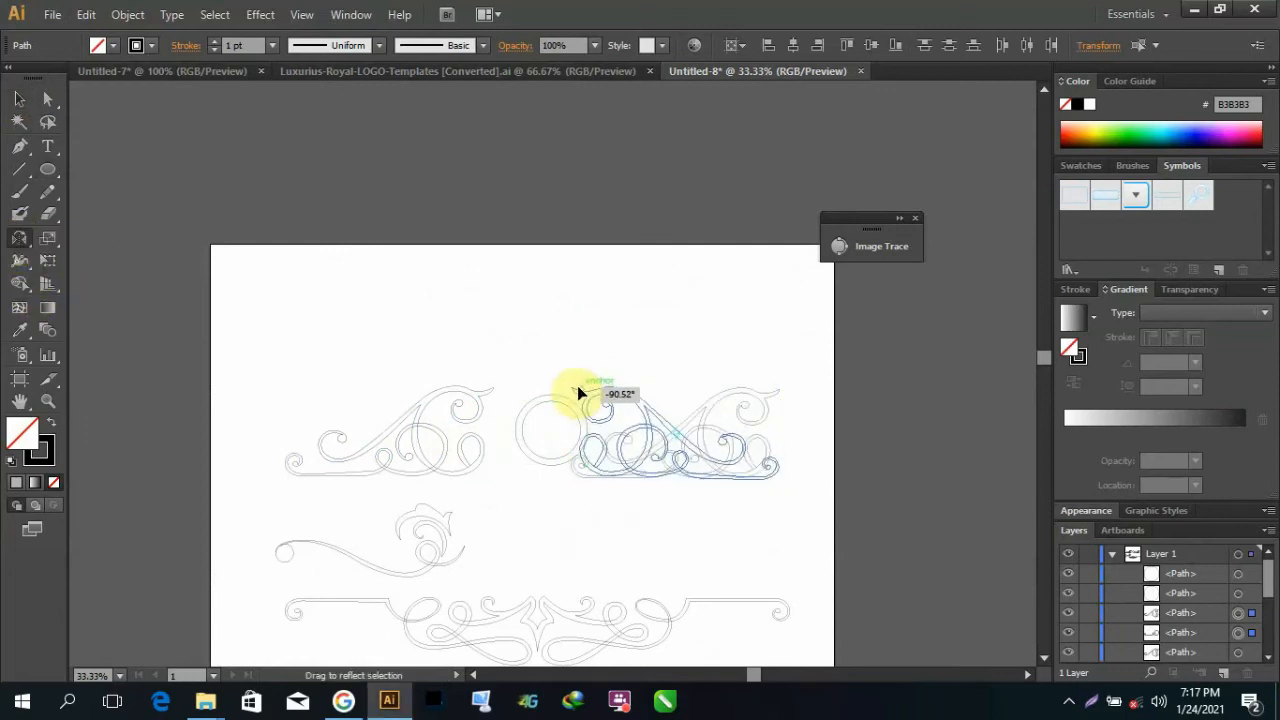
click(24, 98)
scroll(743, 485, up, 3)
scroll(470, 355, down, 1)
drag(469, 288, 495, 288)
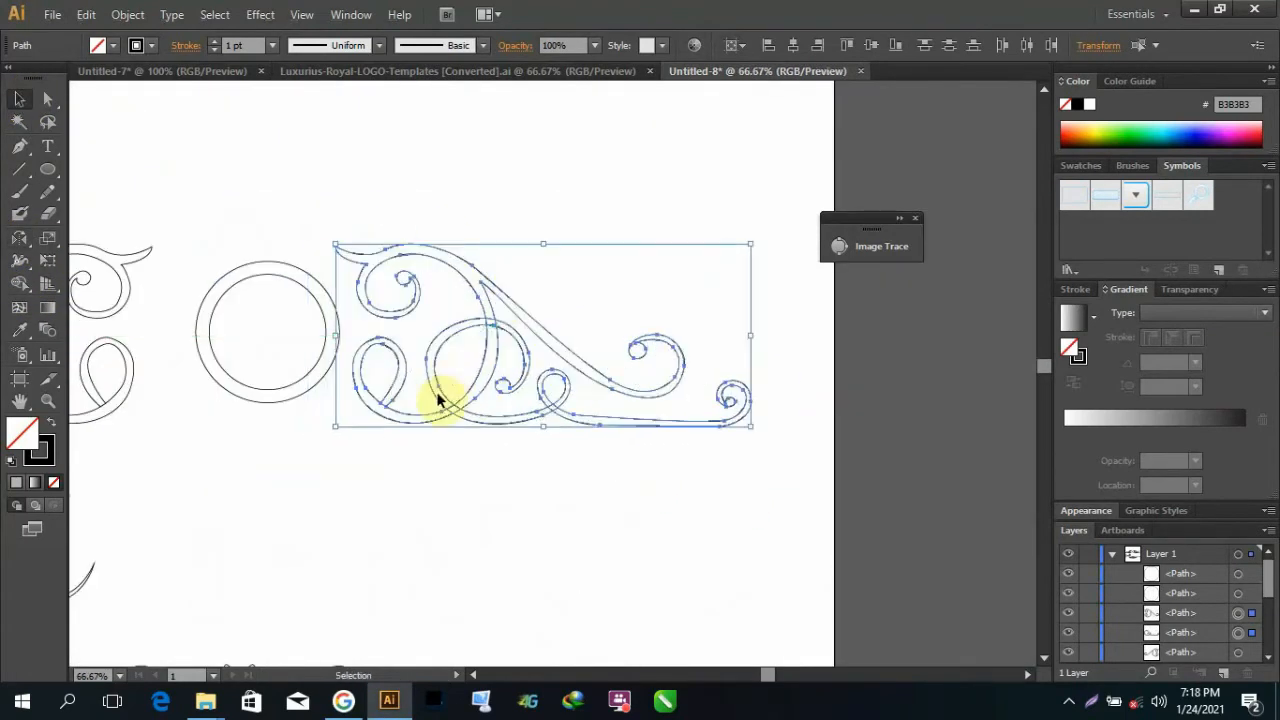
Step: Centre the two concentric circles in the gap between the mirrored top ornaments
scroll(486, 436, down, 2)
scroll(300, 341, up, 3)
scroll(562, 350, down, 1)
click(500, 320)
drag(343, 335, 462, 475)
drag(476, 465, 456, 456)
scroll(449, 532, down, 2)
click(397, 617)
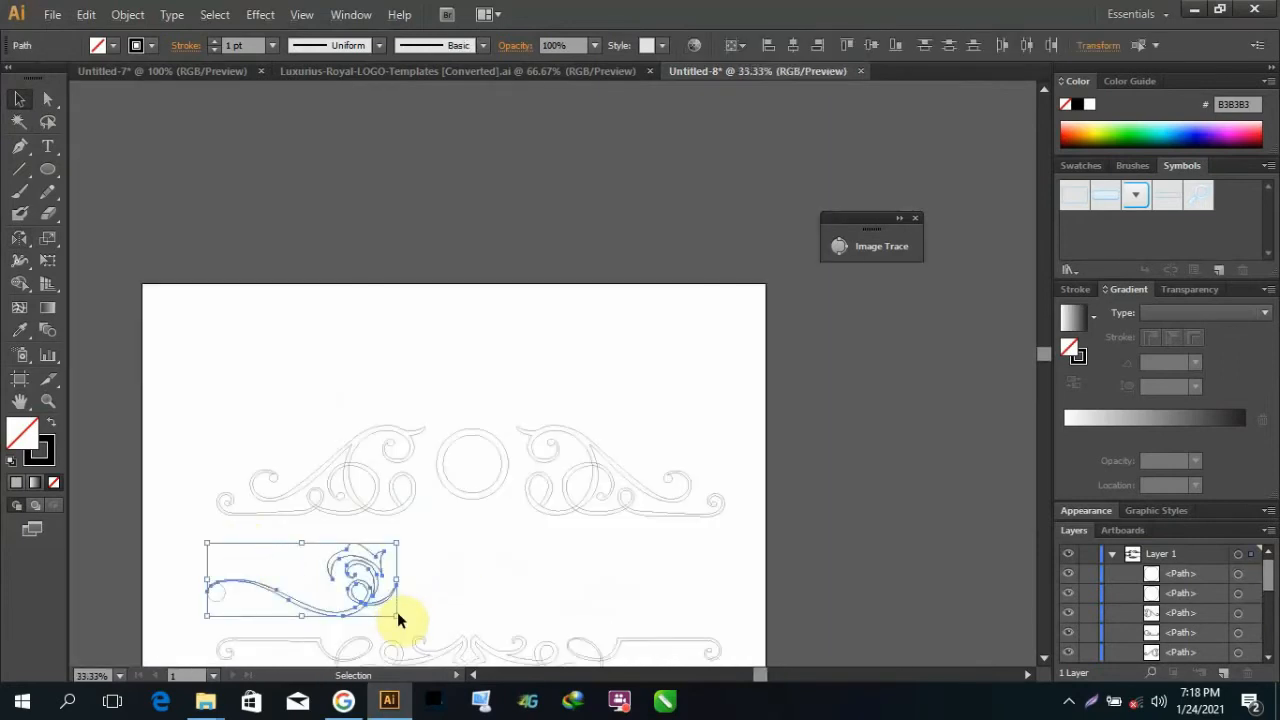
drag(397, 617, 693, 607)
click(19, 239)
scroll(340, 419, down, 3)
drag(585, 243, 645, 139)
scroll(643, 237, up, 2)
click(19, 99)
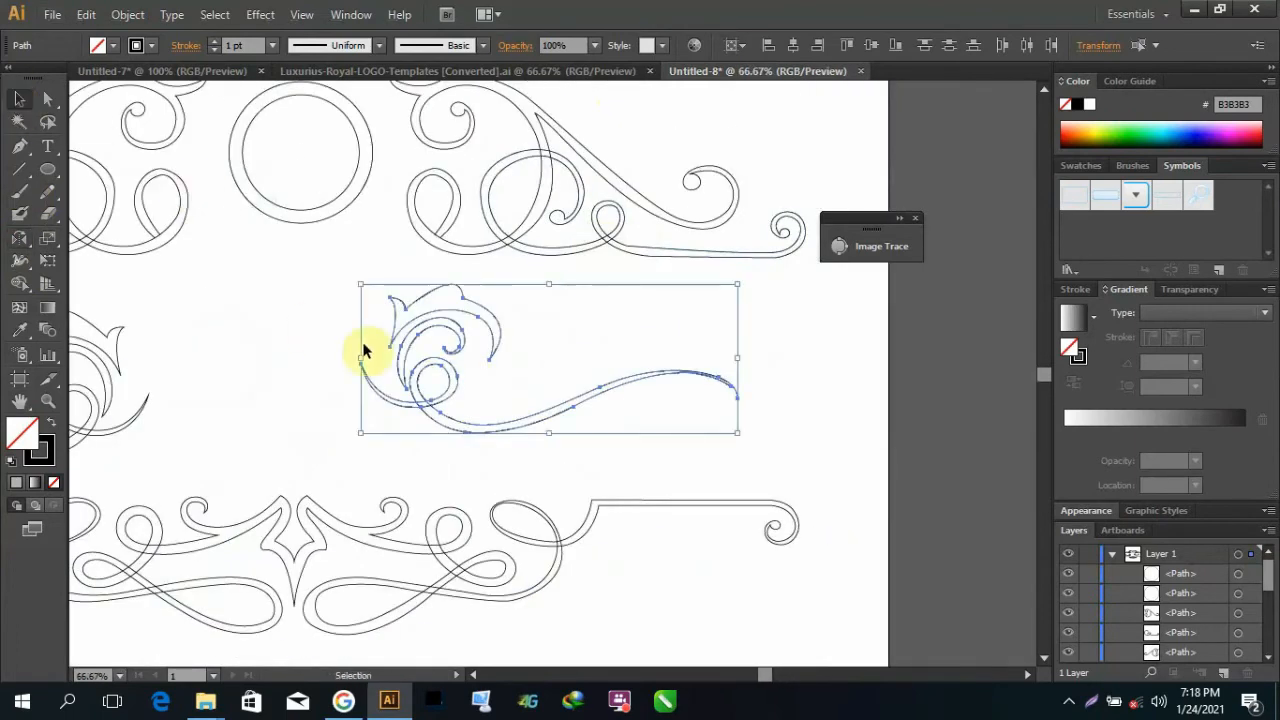
drag(364, 350, 488, 337)
scroll(457, 357, down, 3)
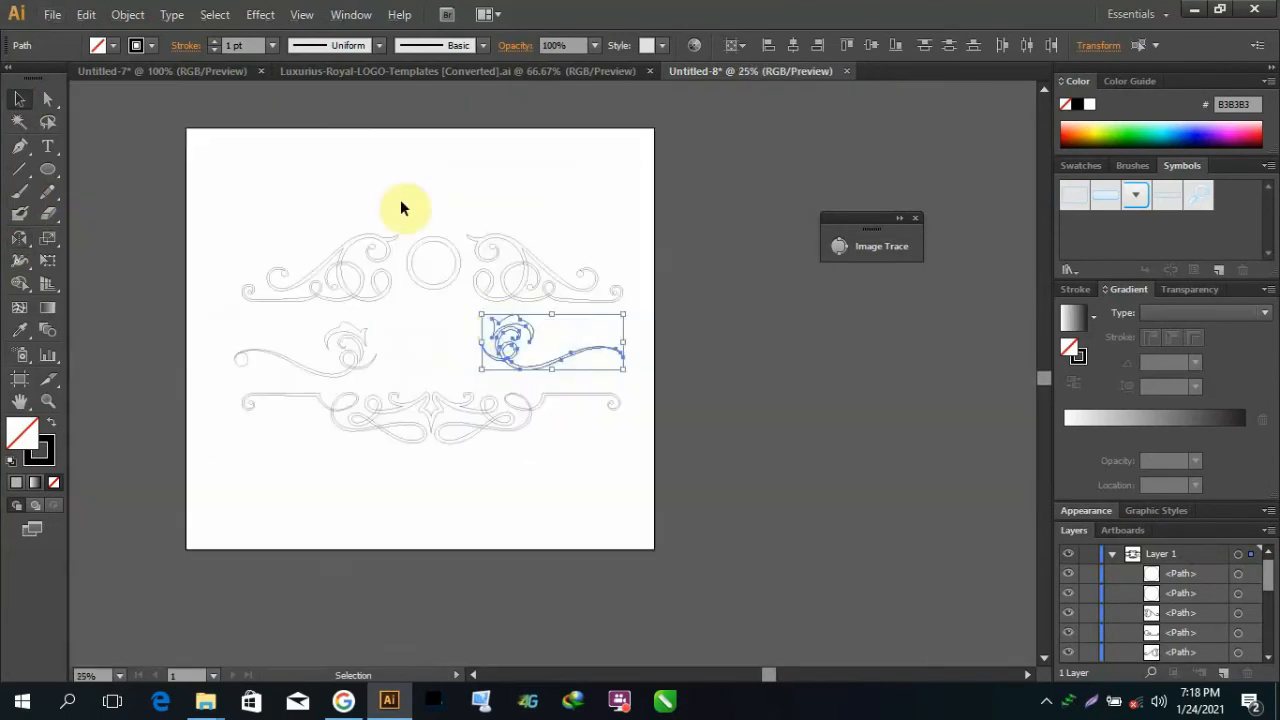
right_click(421, 187)
click(436, 197)
right_click(320, 176)
click(337, 187)
right_click(341, 158)
click(369, 191)
Step: Copy the middle ornament with its end circle to the right and reflect the copy to face the original
scroll(315, 318, up, 2)
drag(121, 326, 484, 430)
drag(418, 378, 890, 384)
click(20, 238)
drag(788, 345, 694, 251)
click(19, 98)
scroll(651, 406, up, 1)
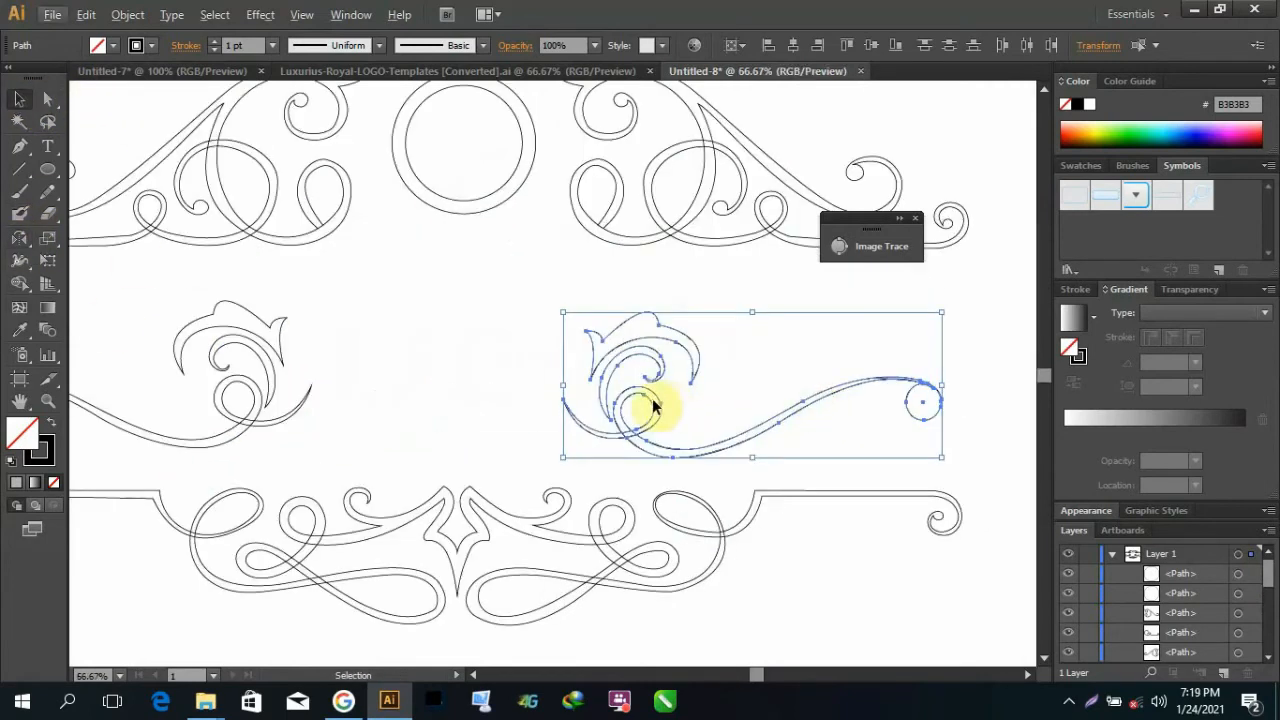
Step: Shift the mirrored middle ornament outward to balance the left one beneath the top ornaments
right_click(547, 276)
click(597, 297)
drag(661, 336, 697, 327)
scroll(985, 445, up, 3)
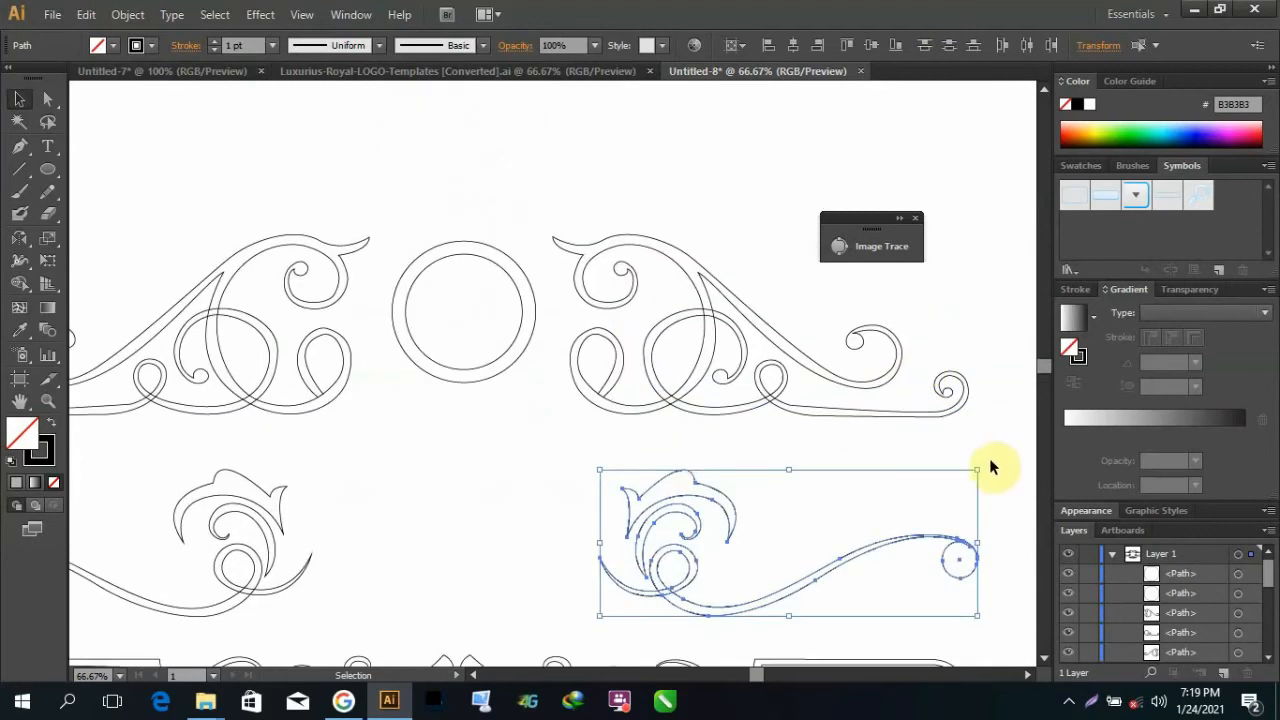
click(514, 514)
scroll(520, 520, down, 2)
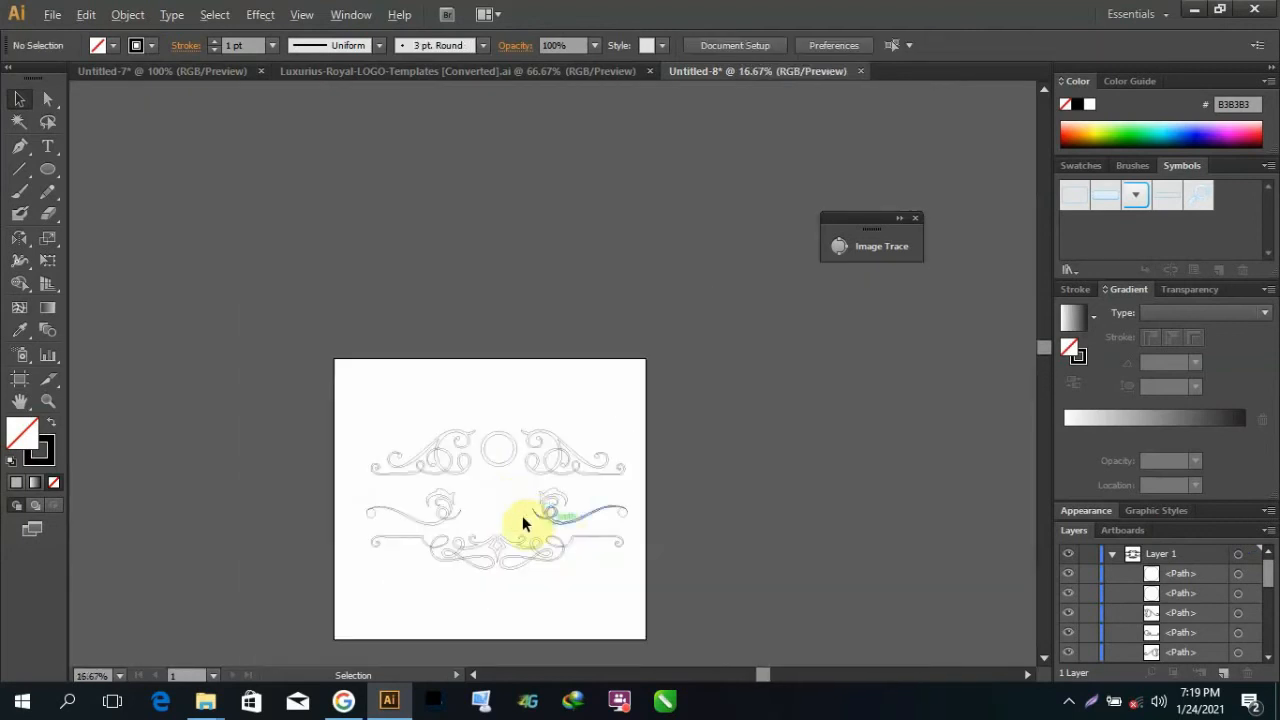
scroll(665, 465, up, 3)
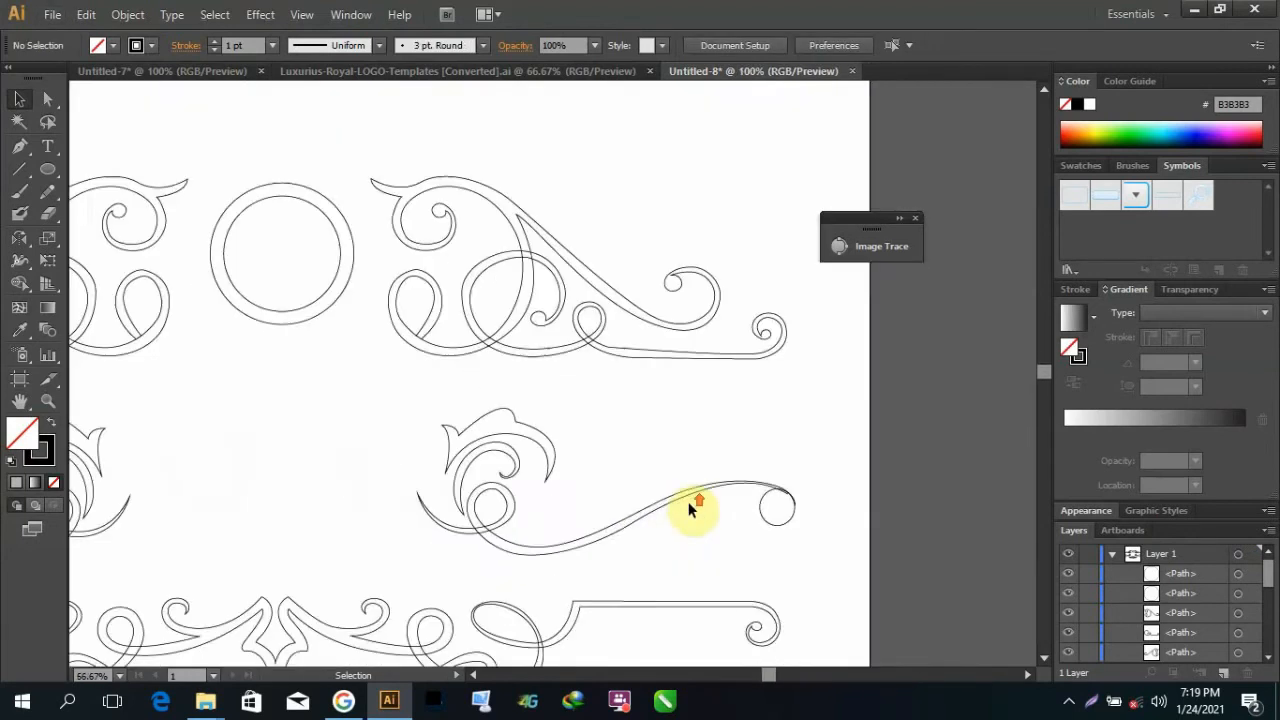
drag(294, 324, 806, 562)
drag(821, 482, 835, 472)
click(788, 435)
Step: Fill all the ornaments and circles with black and remove their stroke
scroll(570, 402, down, 3)
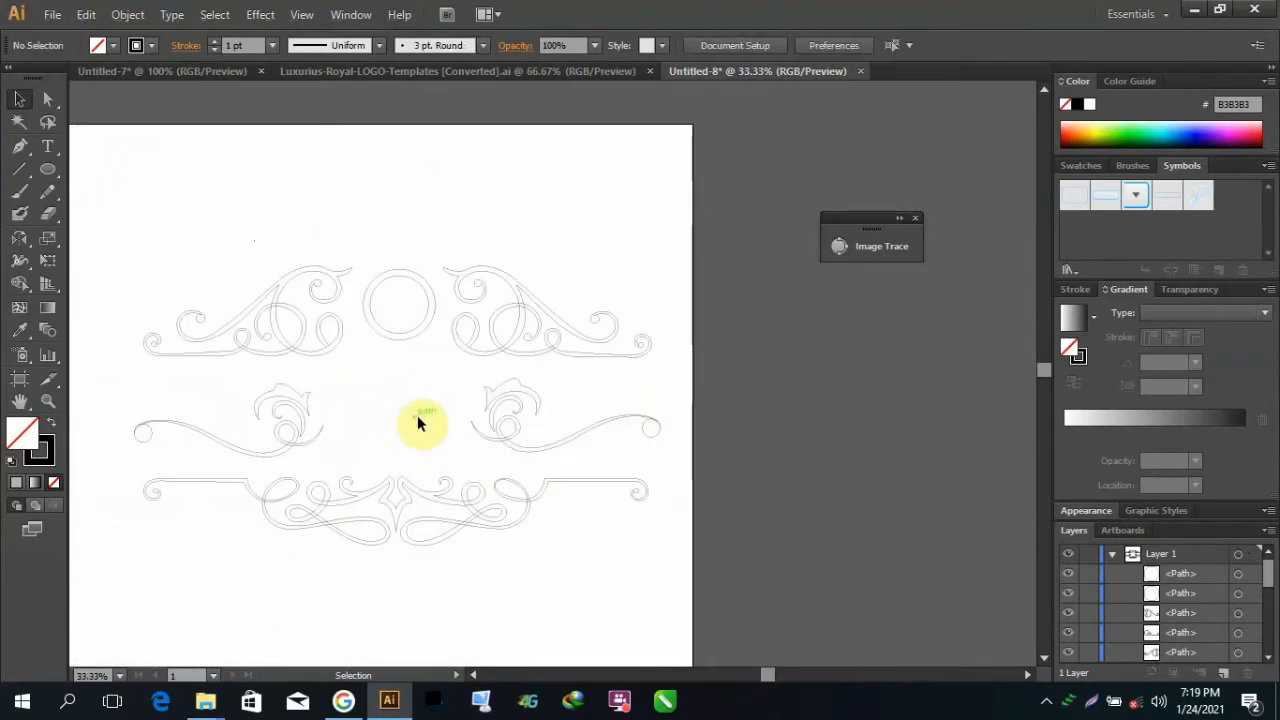
scroll(417, 418, up, 3)
scroll(153, 330, down, 2)
drag(135, 342, 426, 543)
click(406, 532)
scroll(329, 328, up, 2)
click(112, 46)
click(56, 80)
click(134, 47)
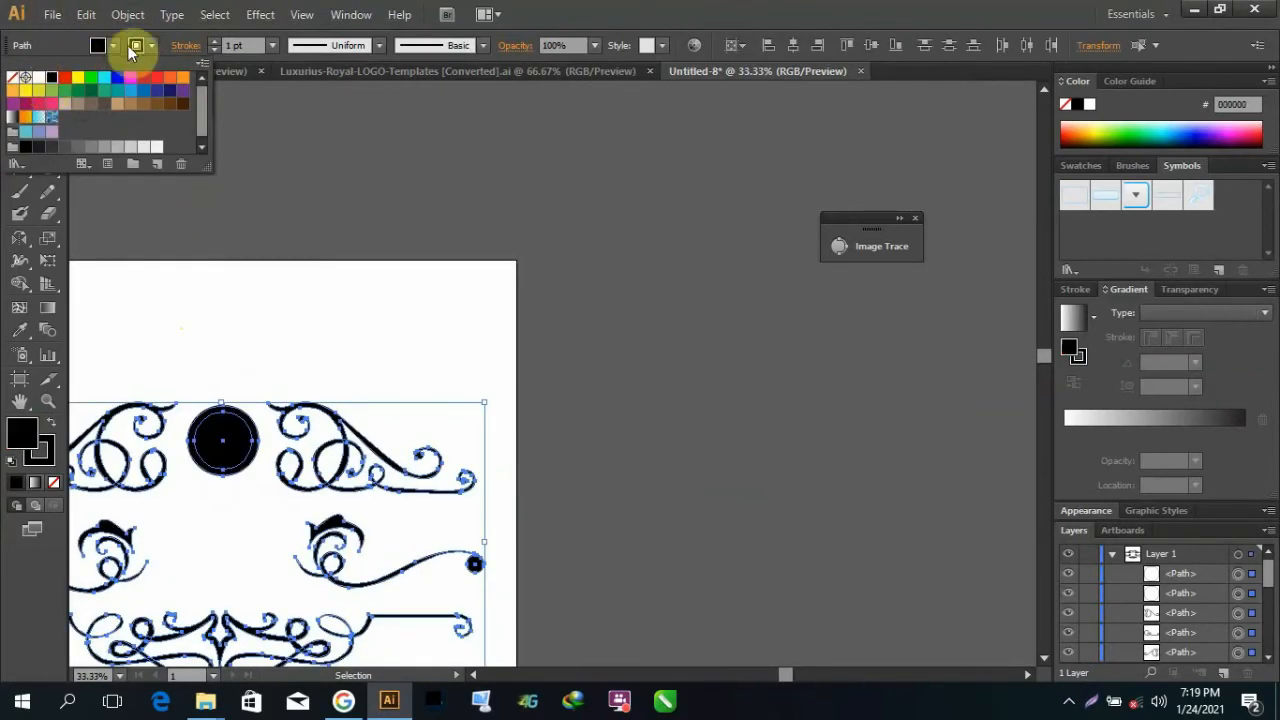
click(15, 79)
click(251, 261)
click(251, 261)
Step: Cut the inner disc out of the concentric circles with the Shape Builder tool to leave a ring
scroll(251, 261, down, 1)
drag(135, 284, 465, 584)
click(22, 282)
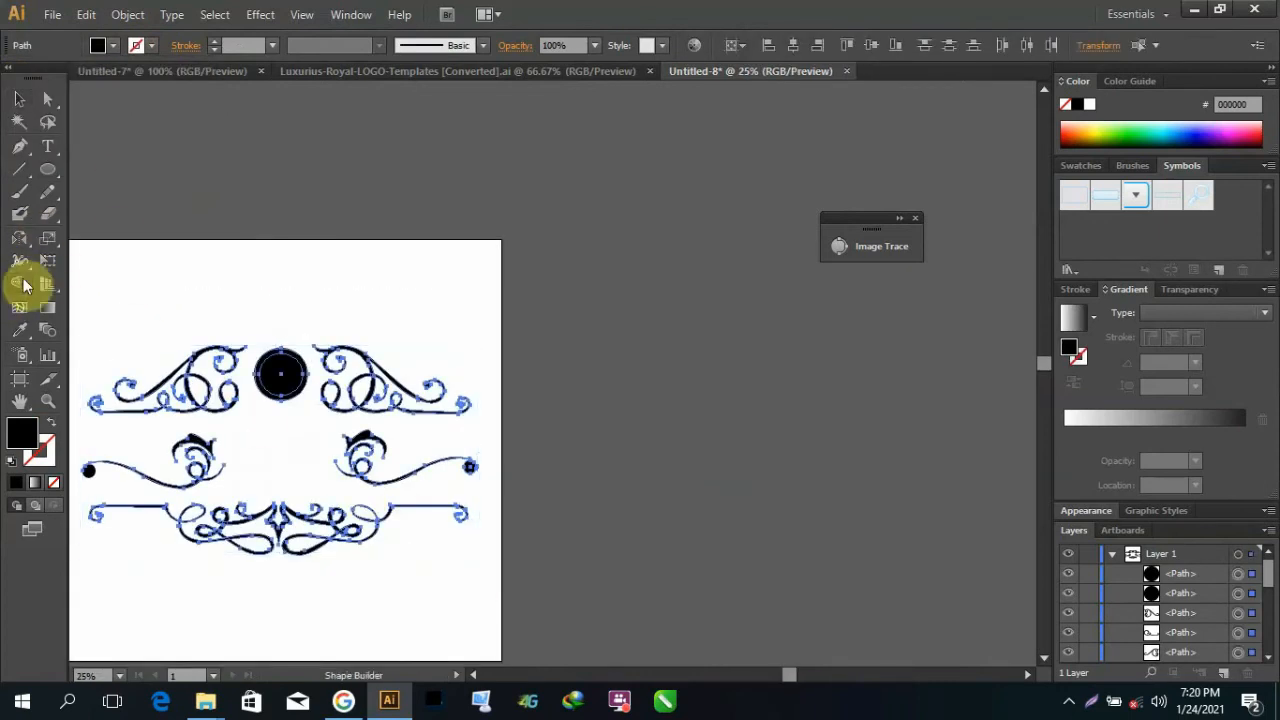
double_click(17, 285)
click(728, 573)
scroll(298, 377, up, 7)
alt+click(297, 320)
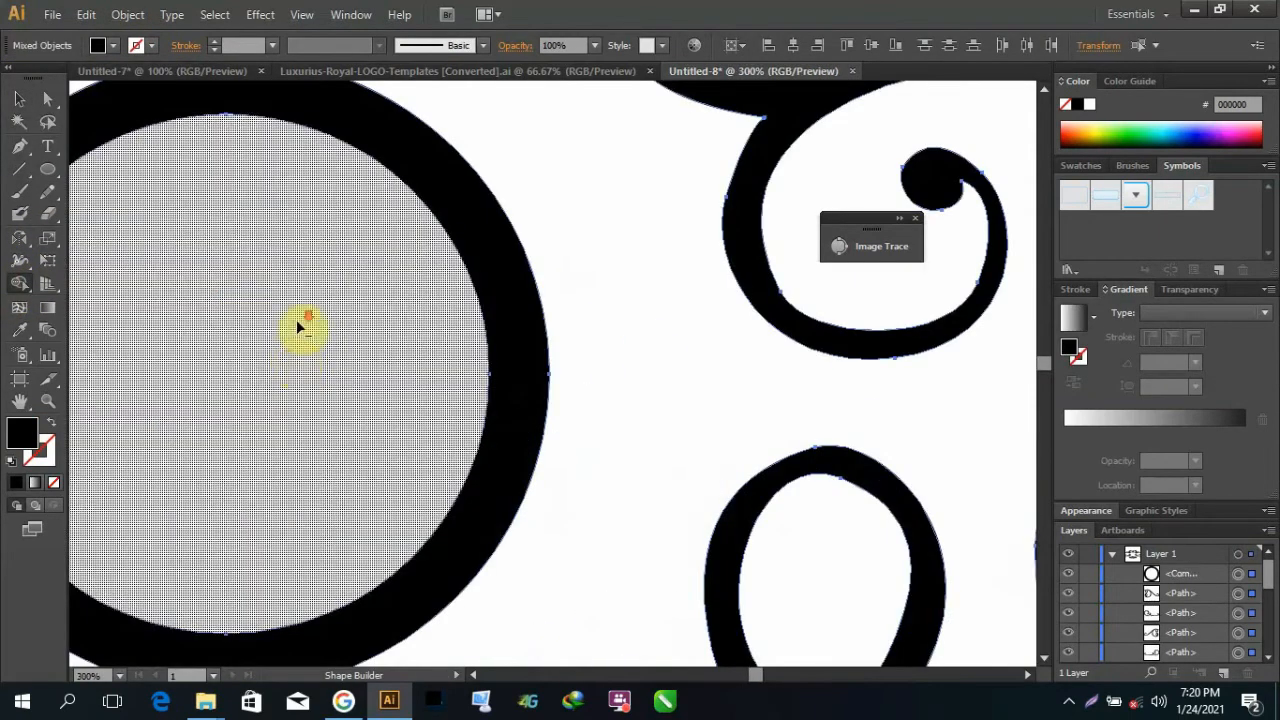
scroll(296, 319, down, 4)
click(20, 100)
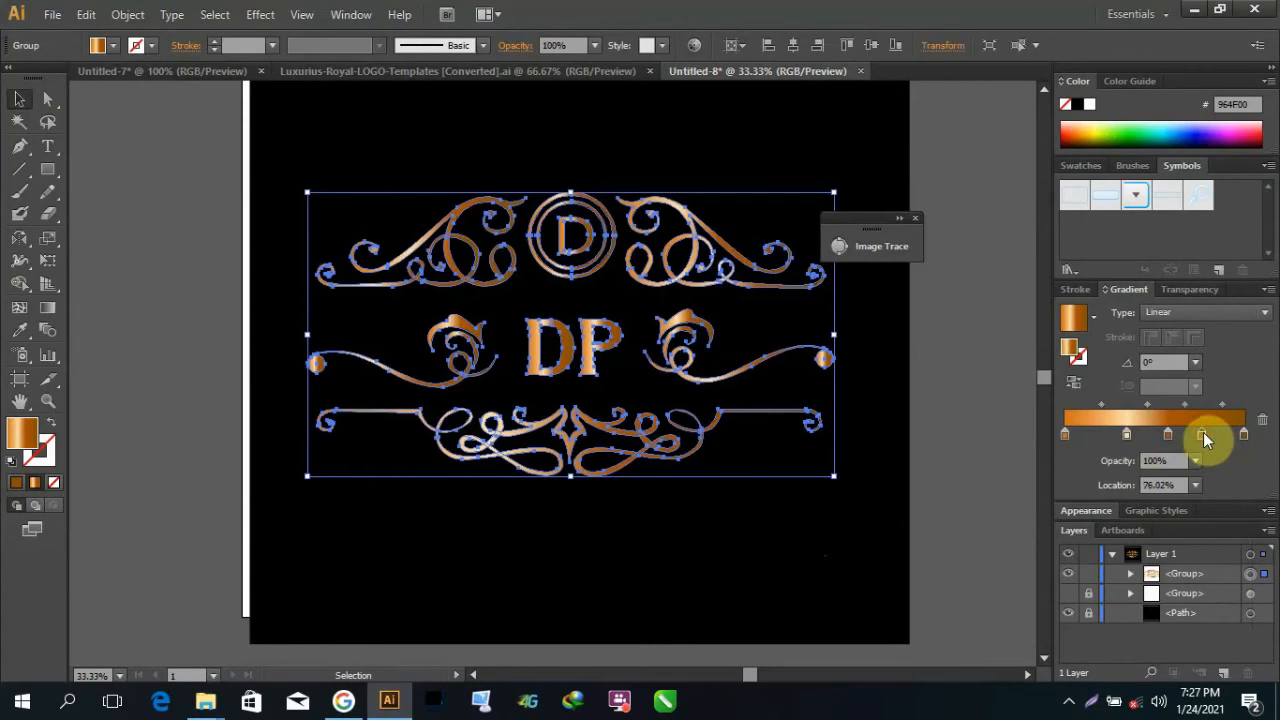
Step: Recolour the logo gradient's stop at 76.02% to pale yellow
double_click(1201, 434)
click(1058, 611)
click(629, 548)
Step: Recolour the last stop of the logo's gradient to golden brown A97100
scroll(636, 583, down, 2)
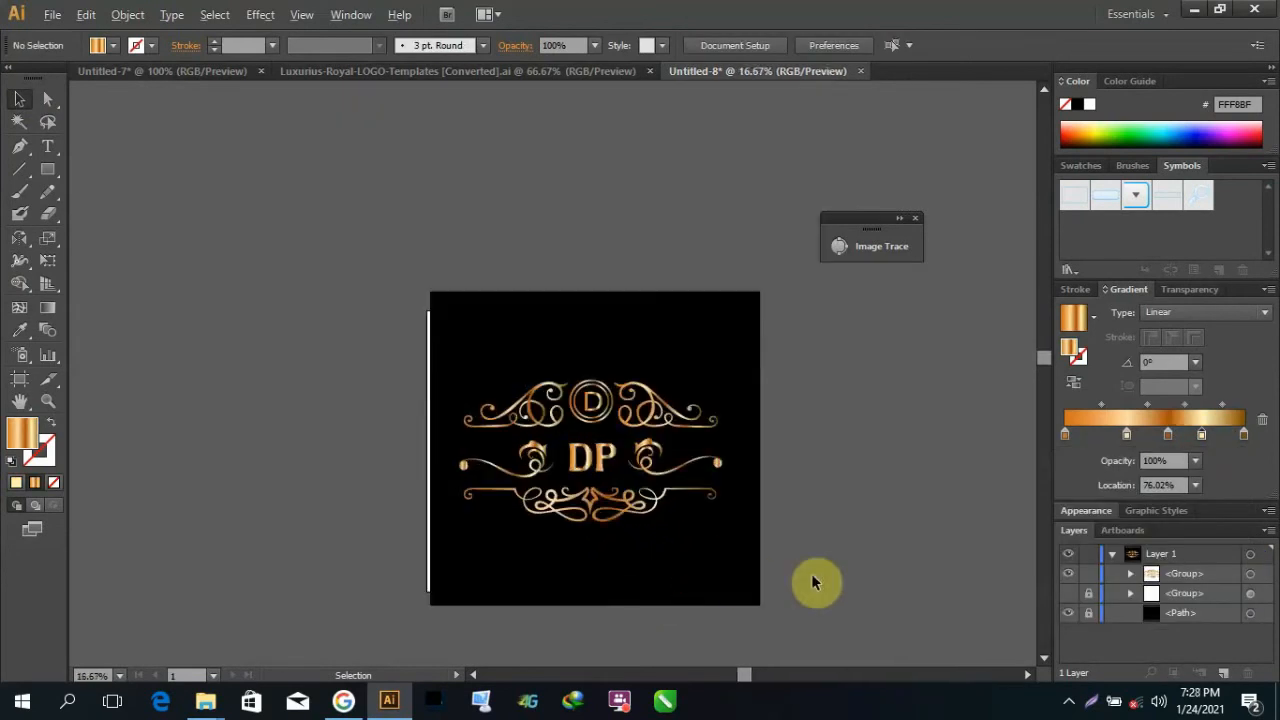
scroll(805, 575, down, 3)
scroll(797, 569, up, 2)
scroll(808, 442, up, 2)
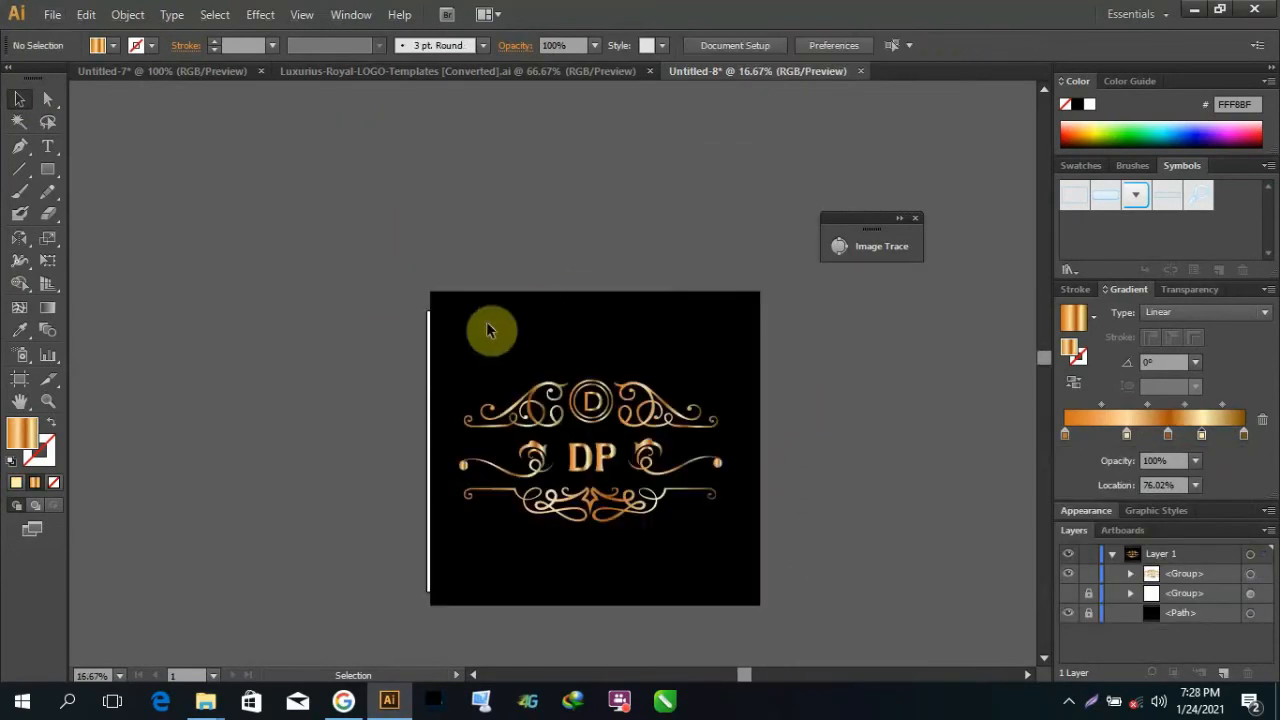
click(490, 405)
double_click(1243, 434)
click(1060, 617)
click(1049, 628)
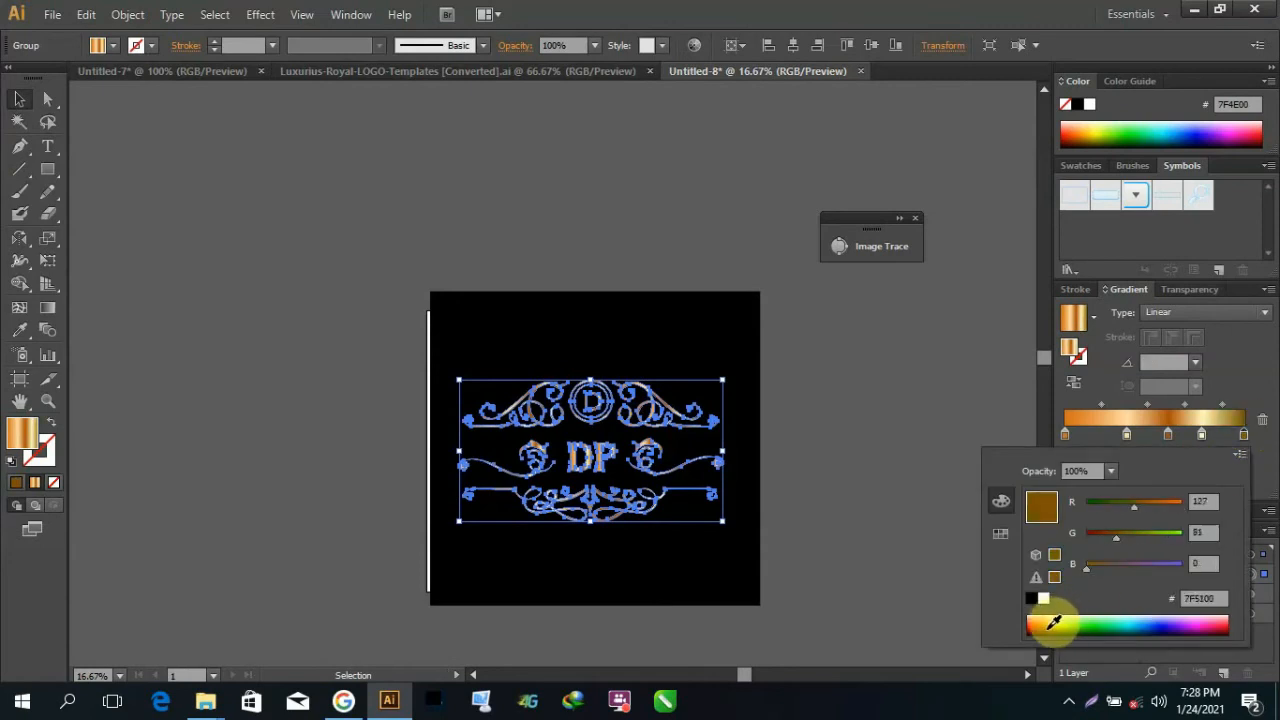
click(1048, 629)
click(1049, 628)
click(829, 512)
click(829, 514)
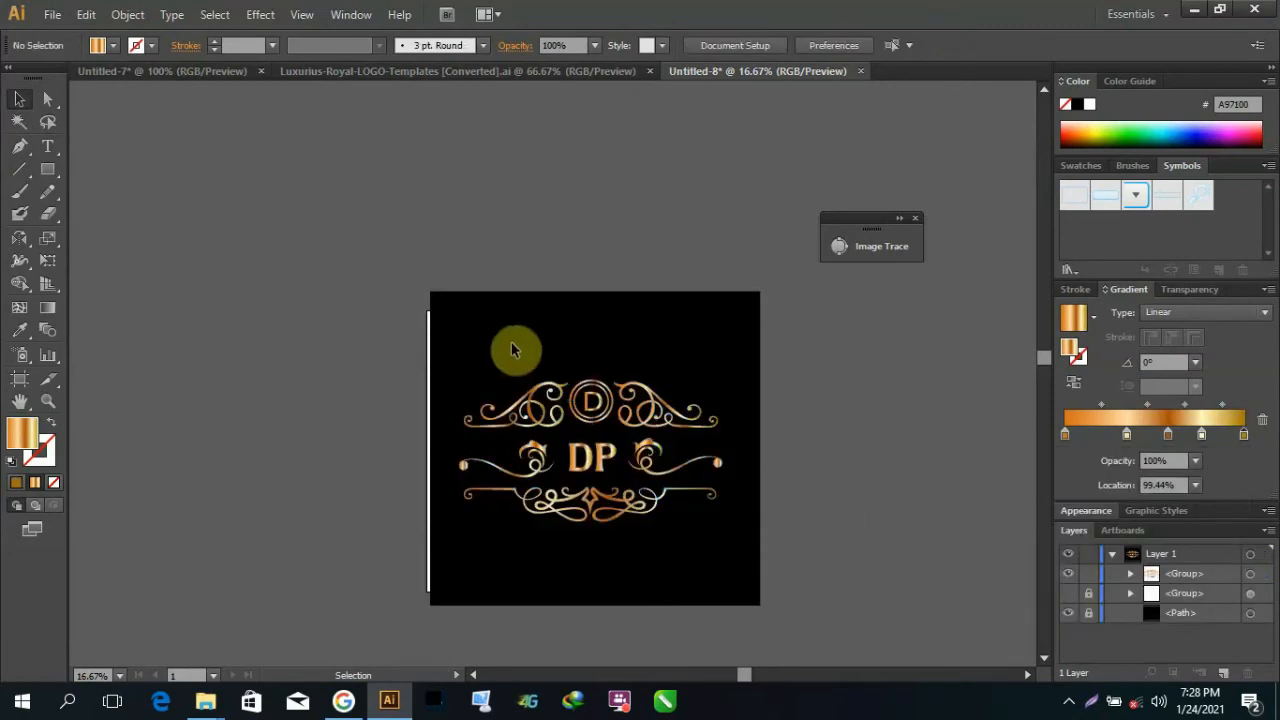
drag(512, 346, 737, 580)
drag(1147, 404, 1155, 404)
click(823, 500)
right_click(622, 352)
click(690, 365)
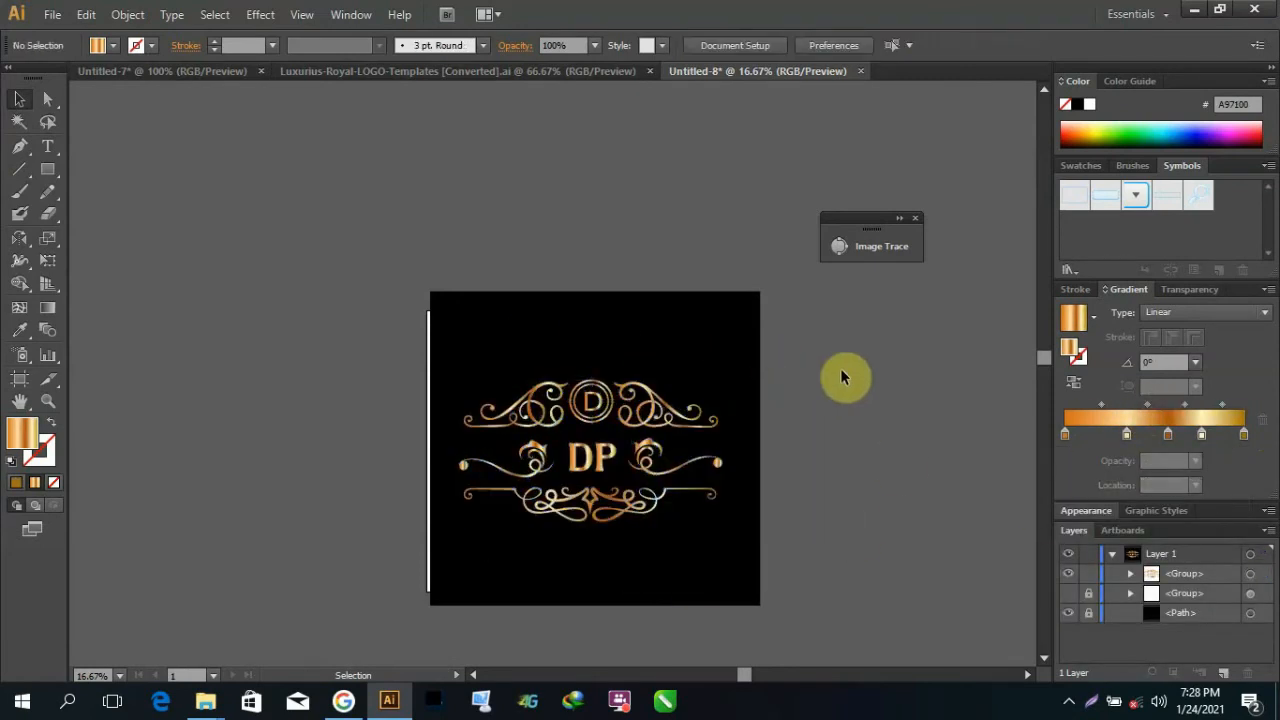
Step: Minimize Illustrator to show the desktop and refresh it
click(1197, 12)
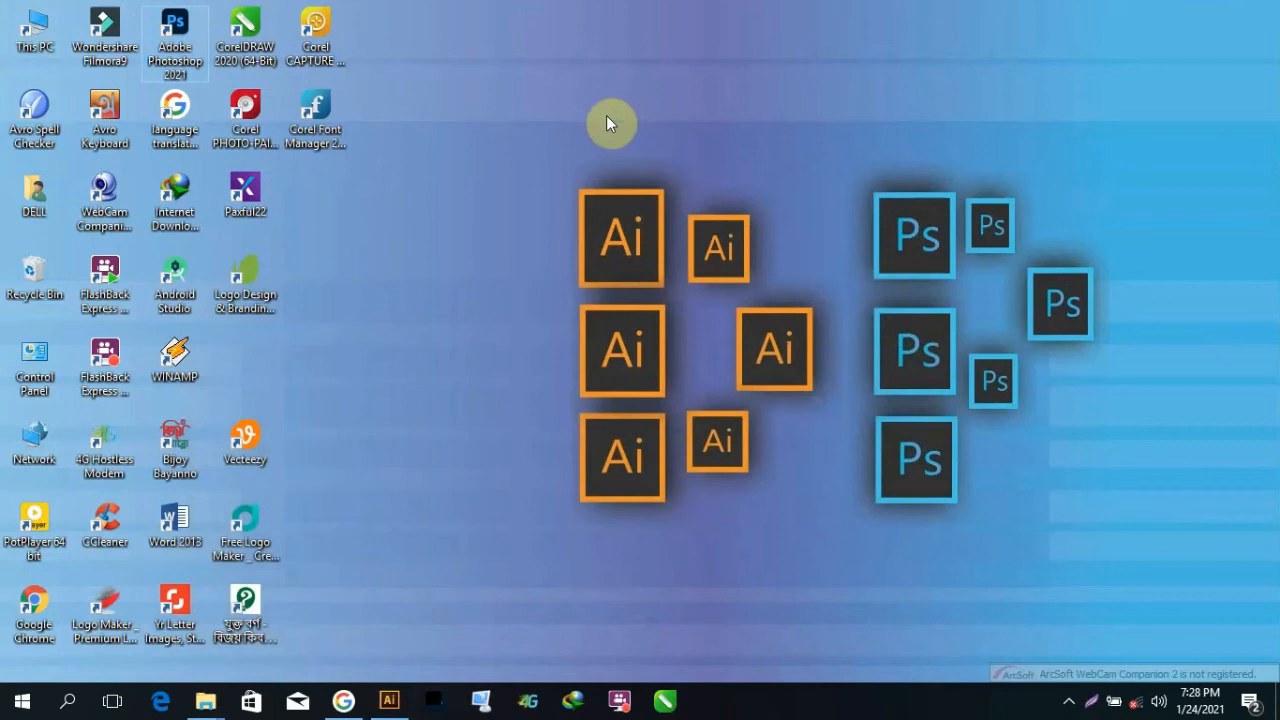
right_click(435, 98)
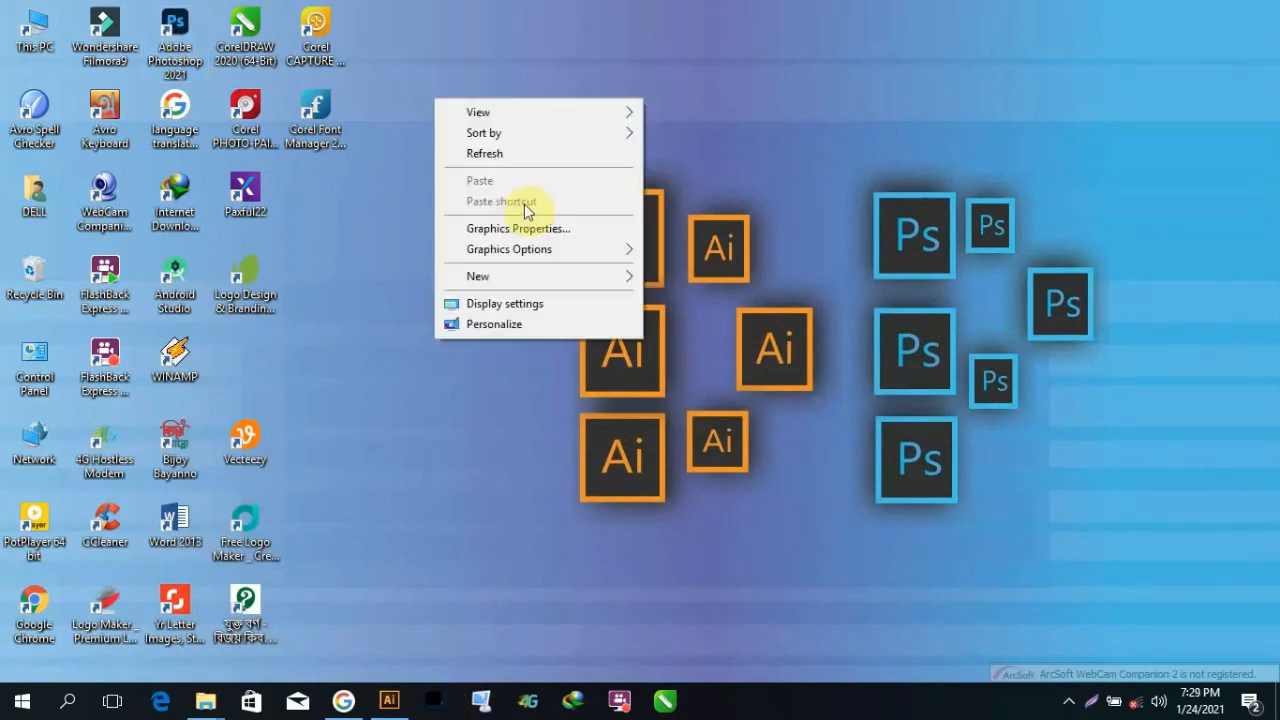
click(486, 154)
right_click(485, 128)
click(533, 182)
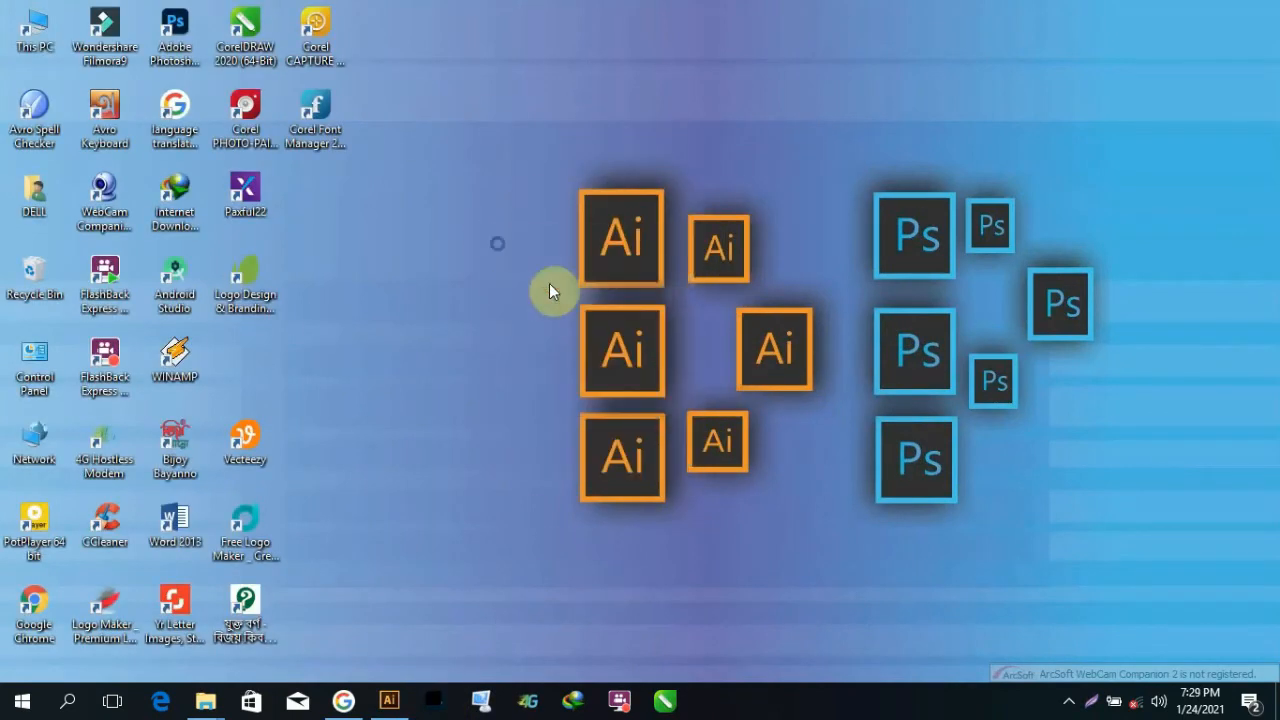
right_click(482, 100)
click(500, 163)
right_click(470, 98)
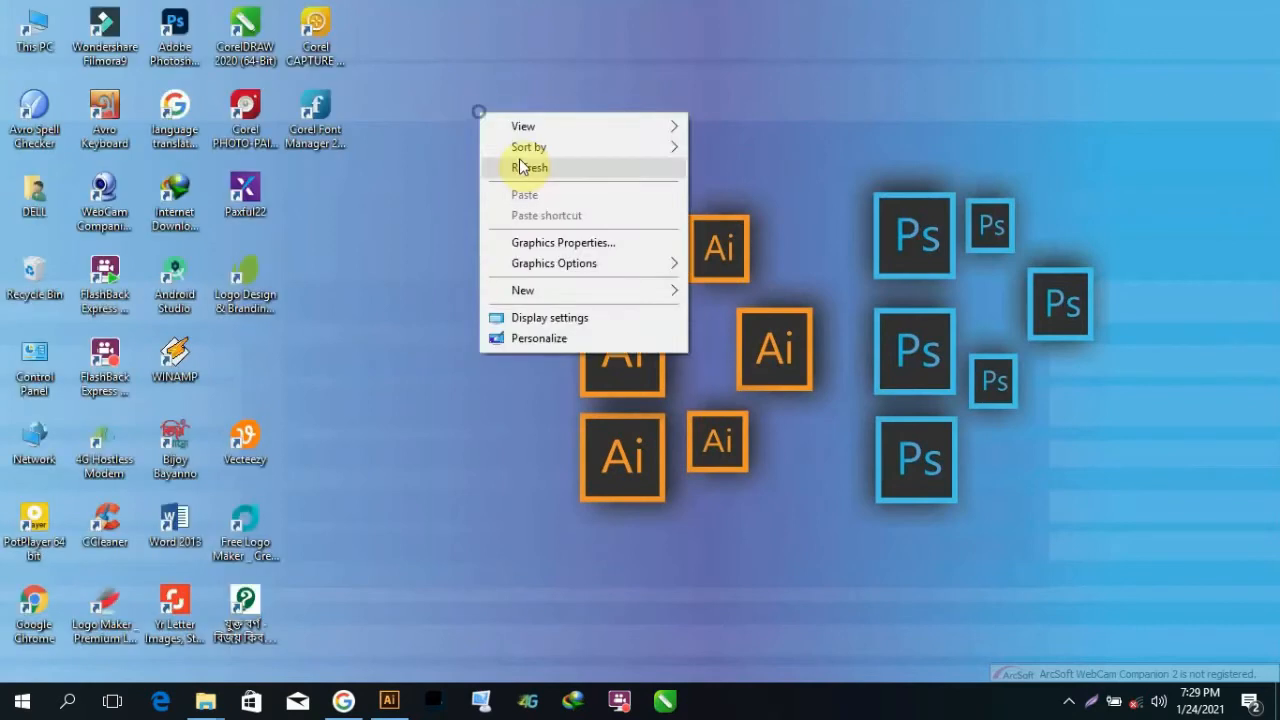
click(495, 163)
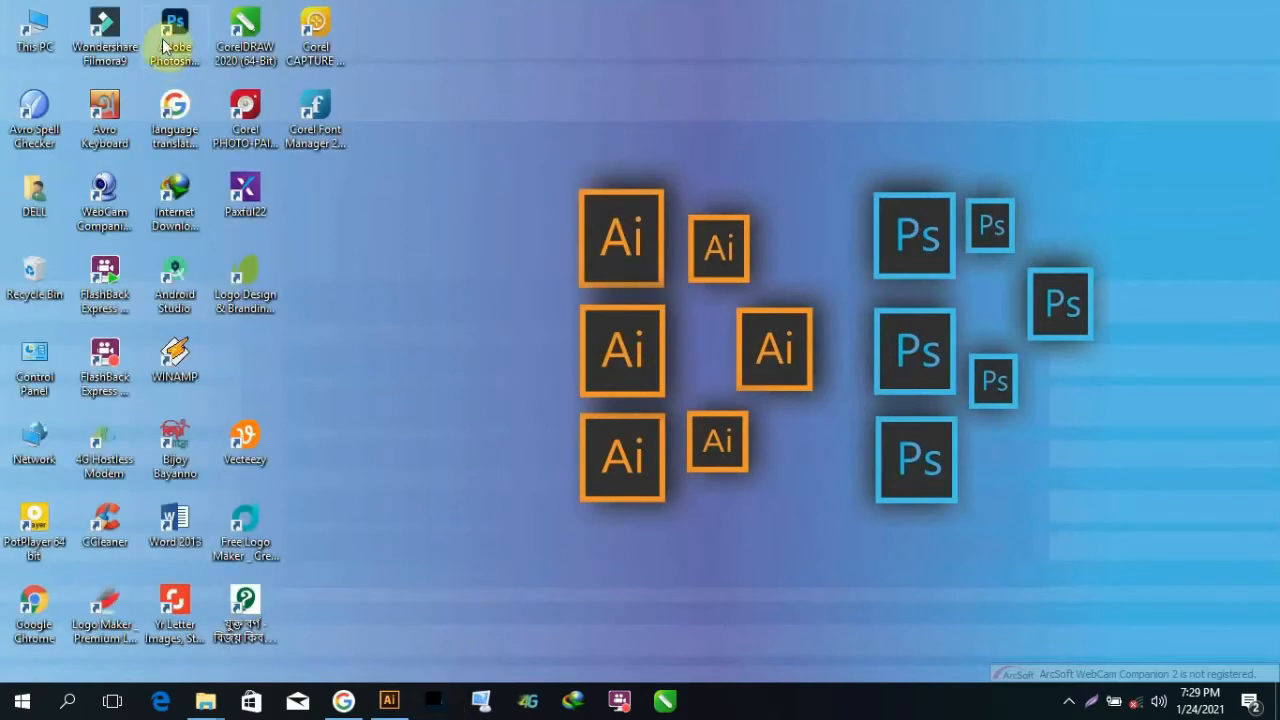
click(1068, 700)
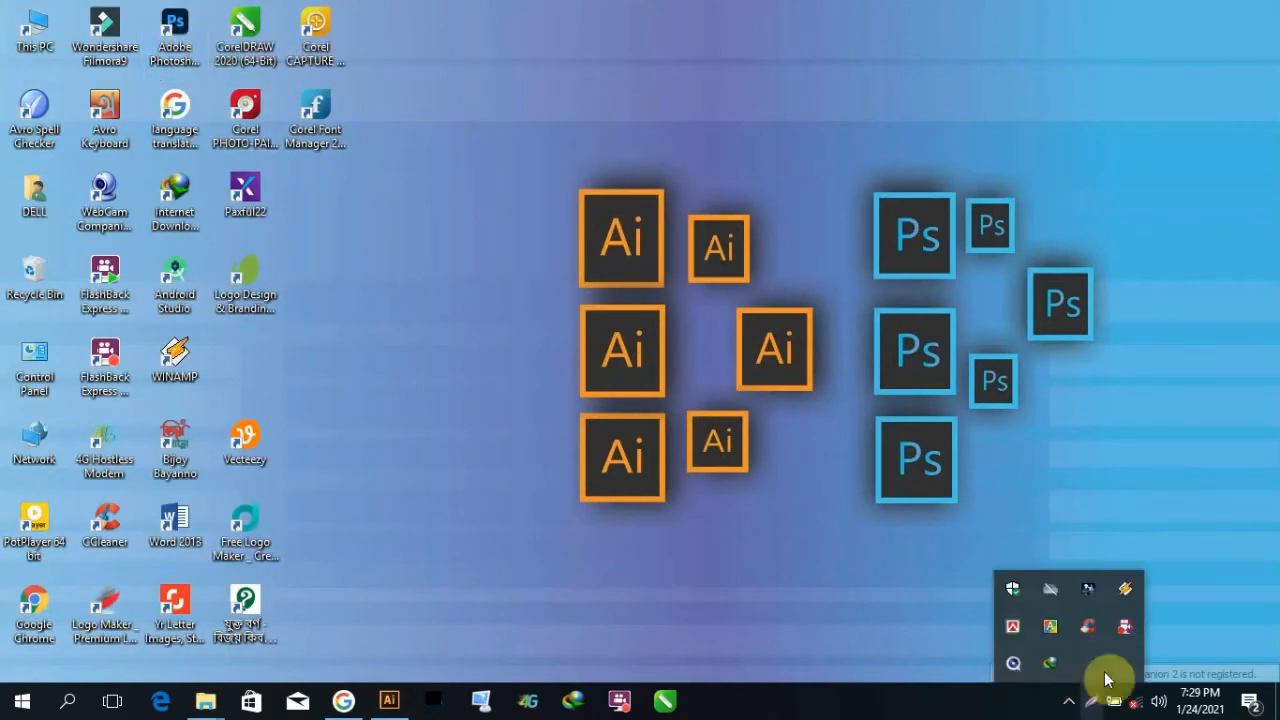
right_click(1124, 627)
right_click(447, 180)
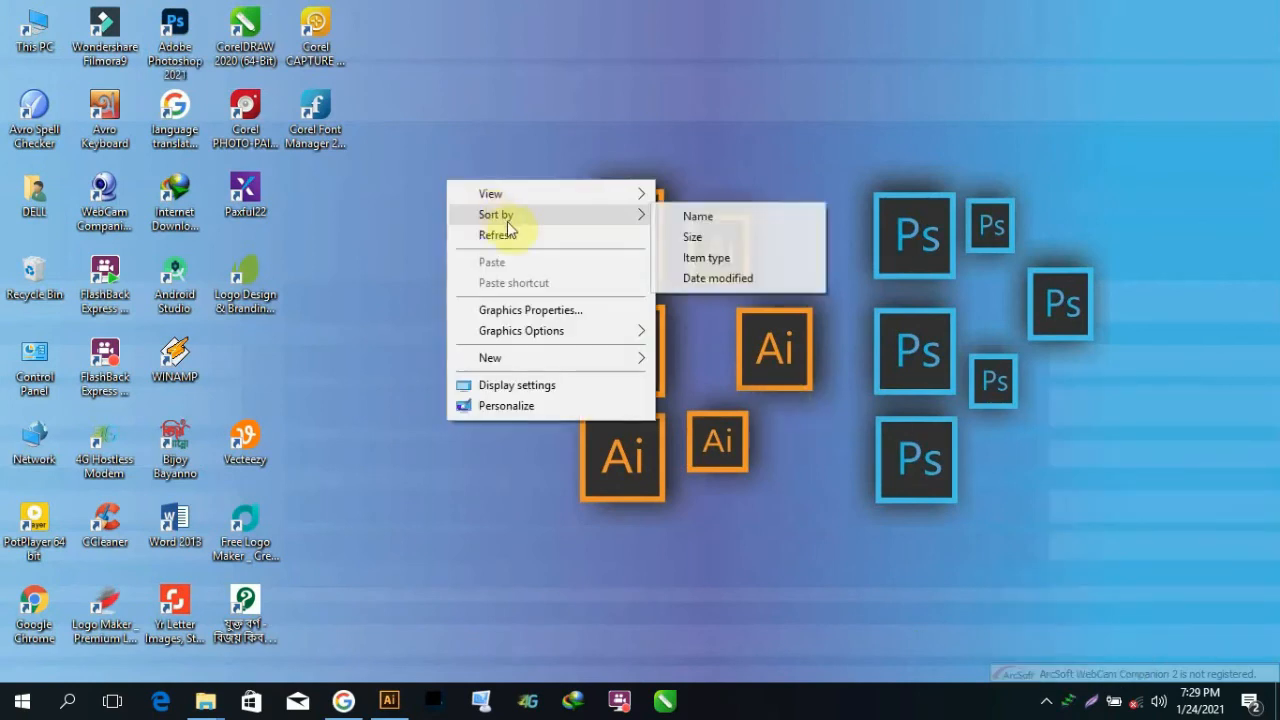
click(506, 234)
click(1046, 702)
right_click(452, 200)
click(498, 259)
right_click(482, 179)
click(526, 239)
right_click(468, 156)
click(512, 215)
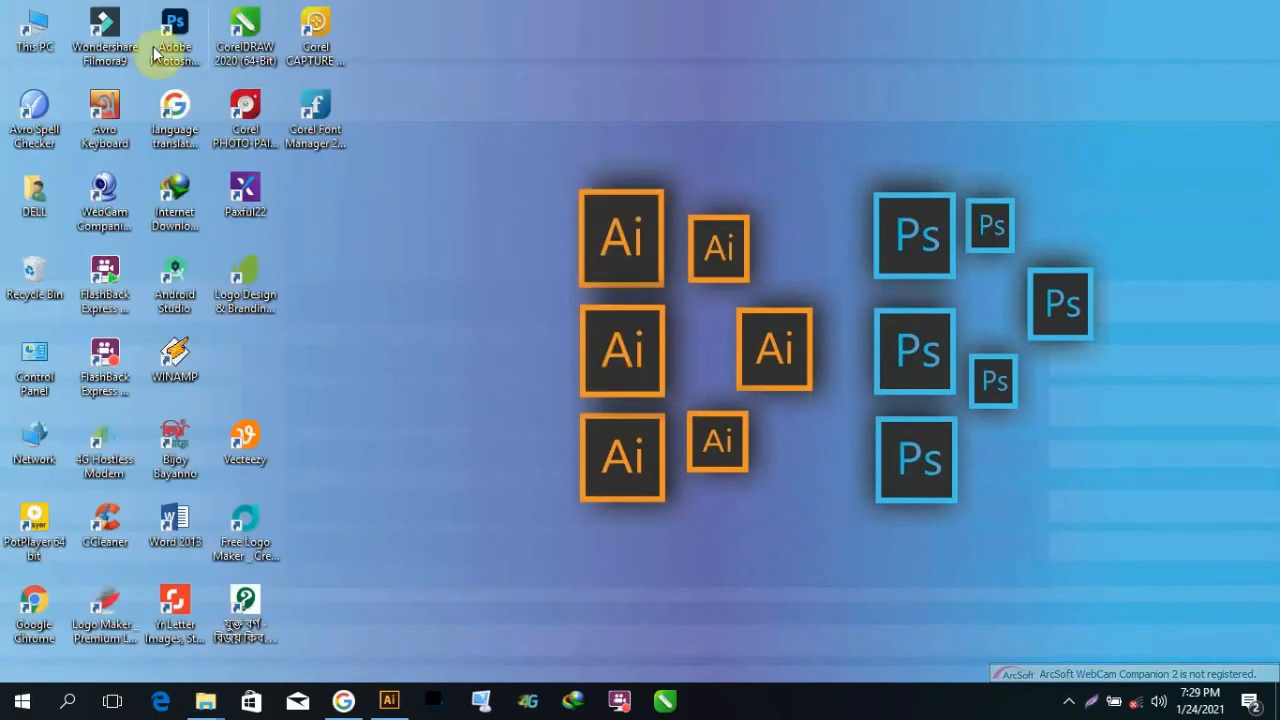
Step: Launch Adobe Photoshop 2021, close 57893.psd and open T-shirt Bundle Mockup.psd from the recent files
double_click(184, 44)
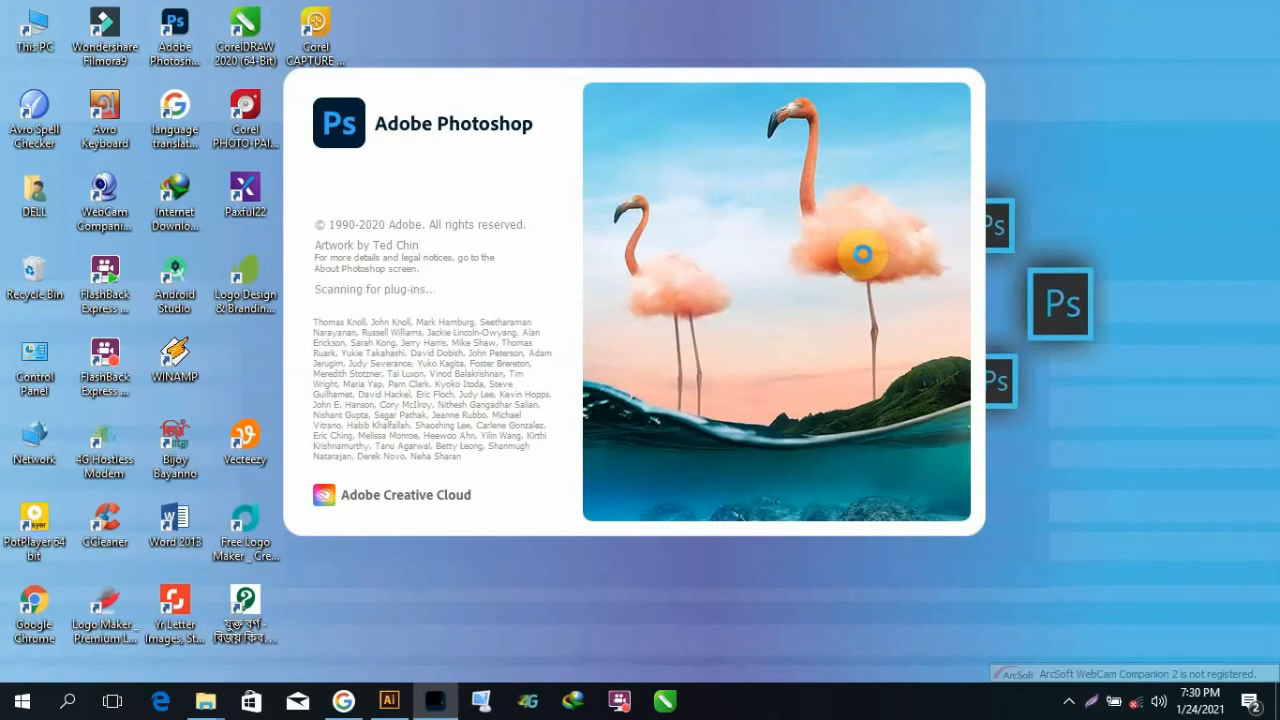
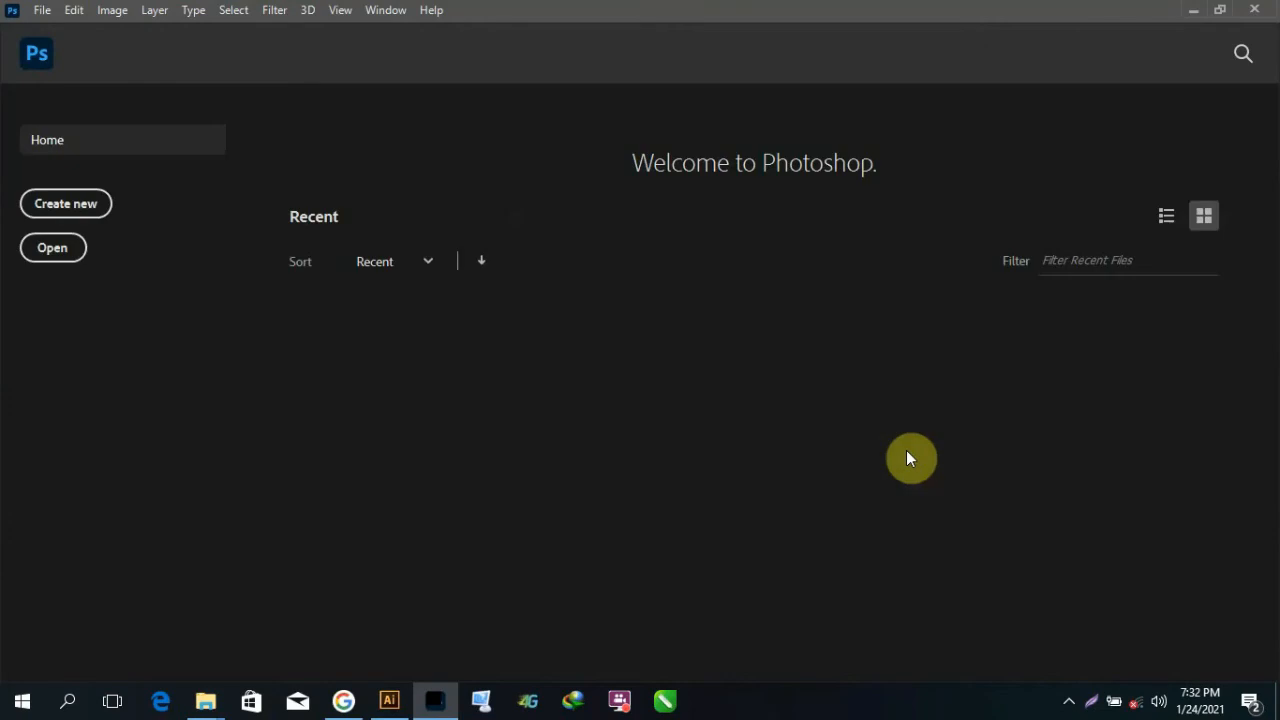
scroll(646, 458, down, 2)
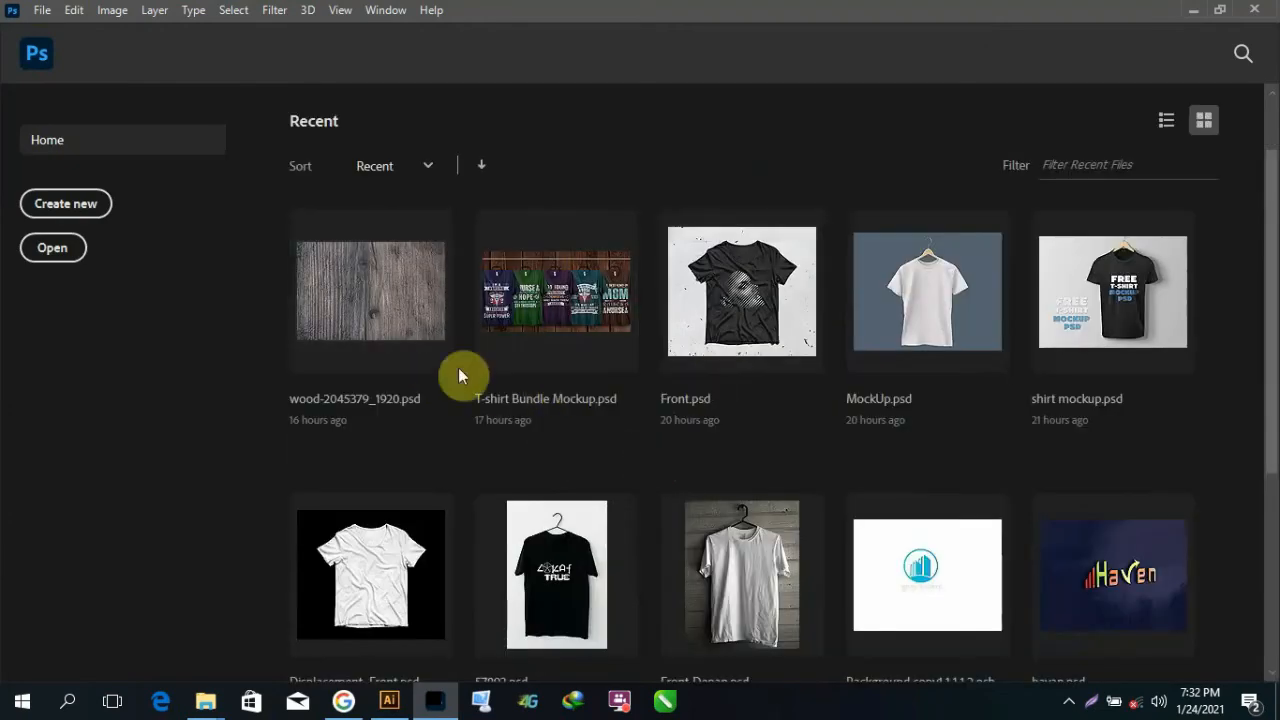
scroll(458, 367, up, 2)
scroll(565, 440, down, 5)
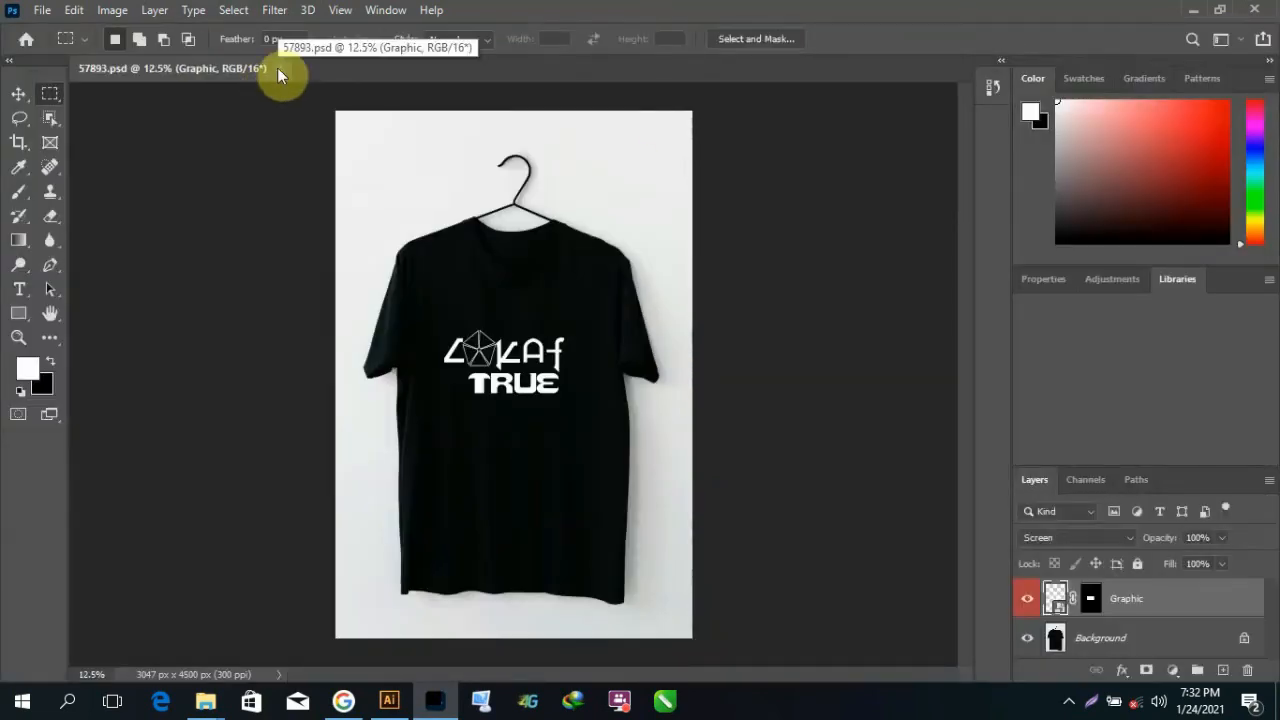
click(276, 69)
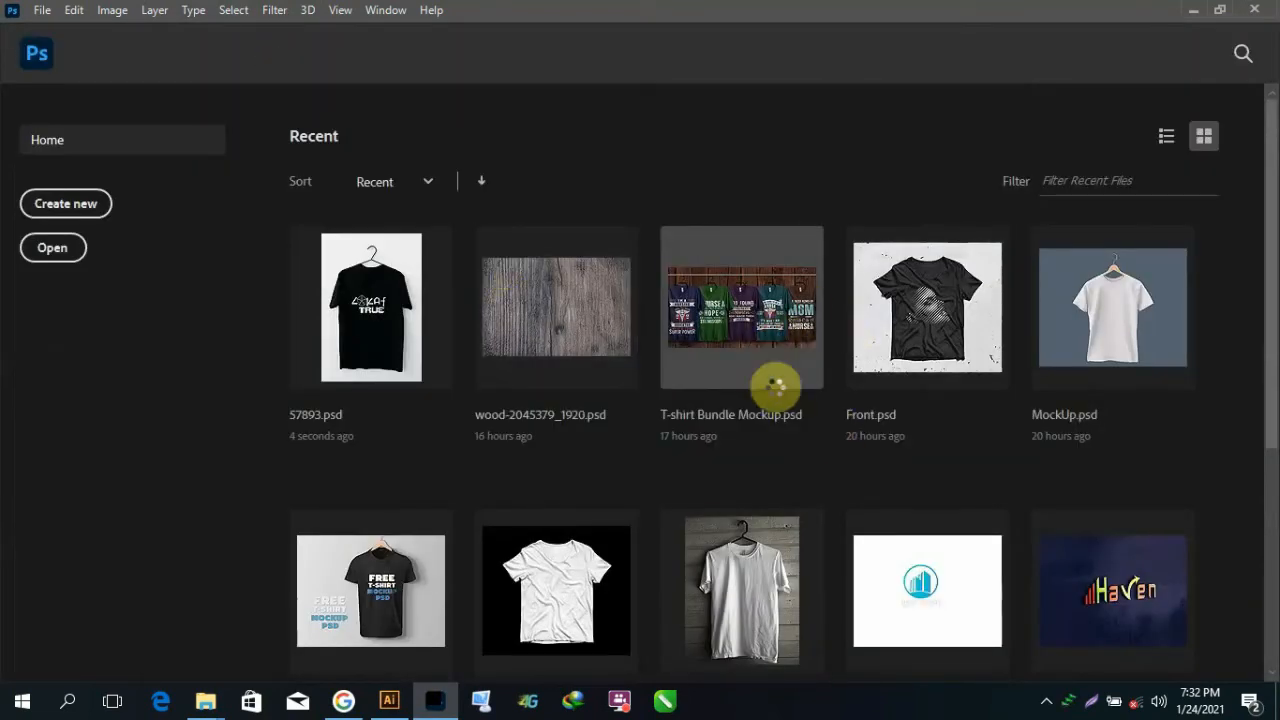
click(777, 384)
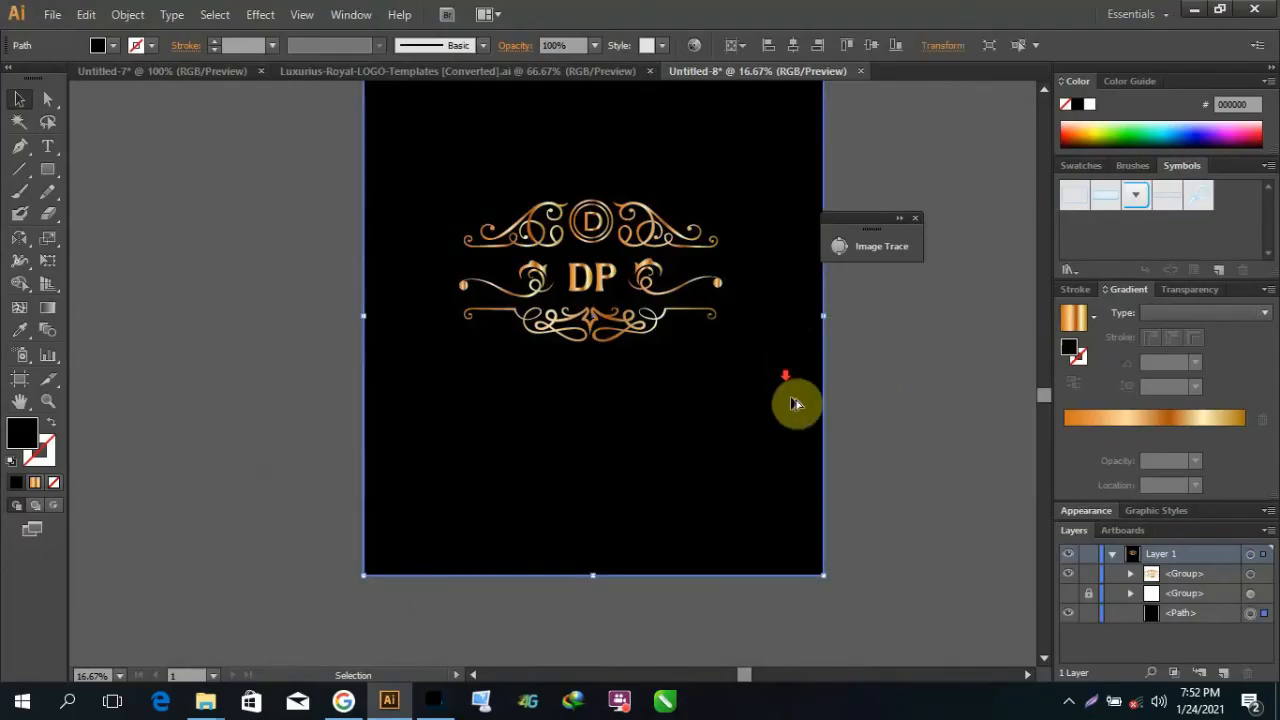
Step: In Illustrator, enlarge the black background rectangle on all sides of the gold DP logo, then deselect it
scroll(795, 405, down, 1)
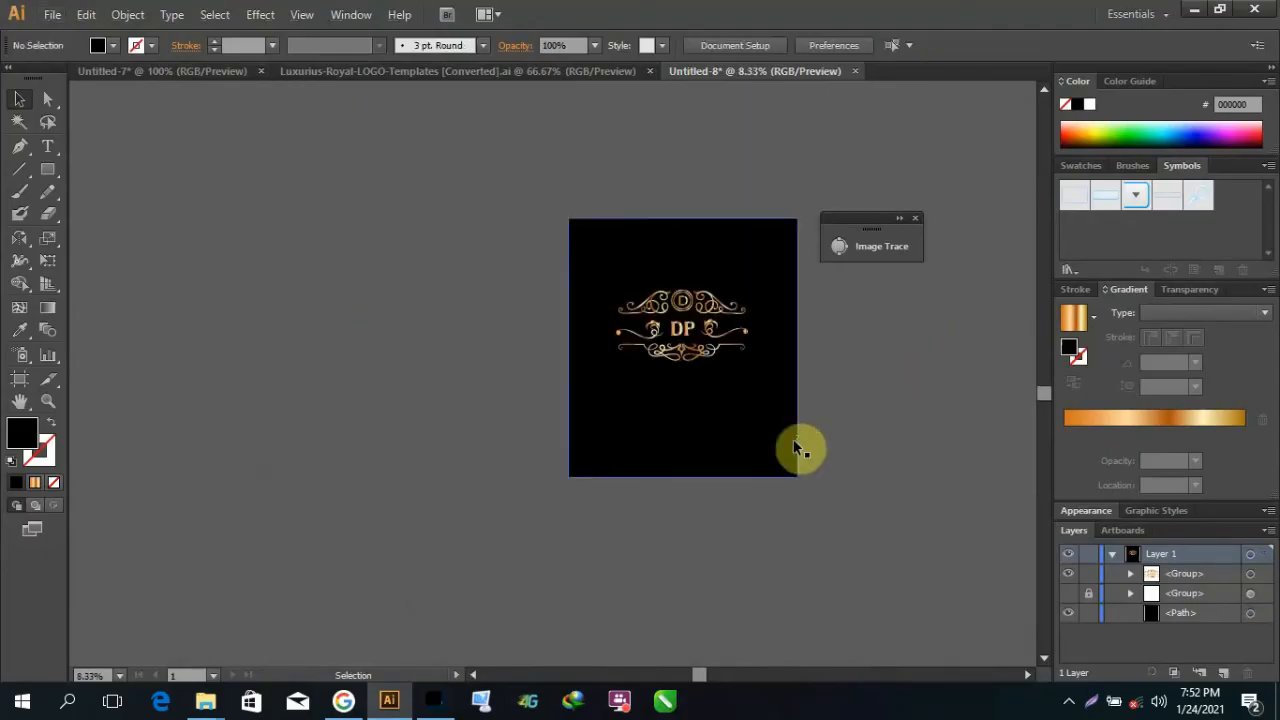
drag(800, 347, 864, 347)
drag(569, 218, 510, 182)
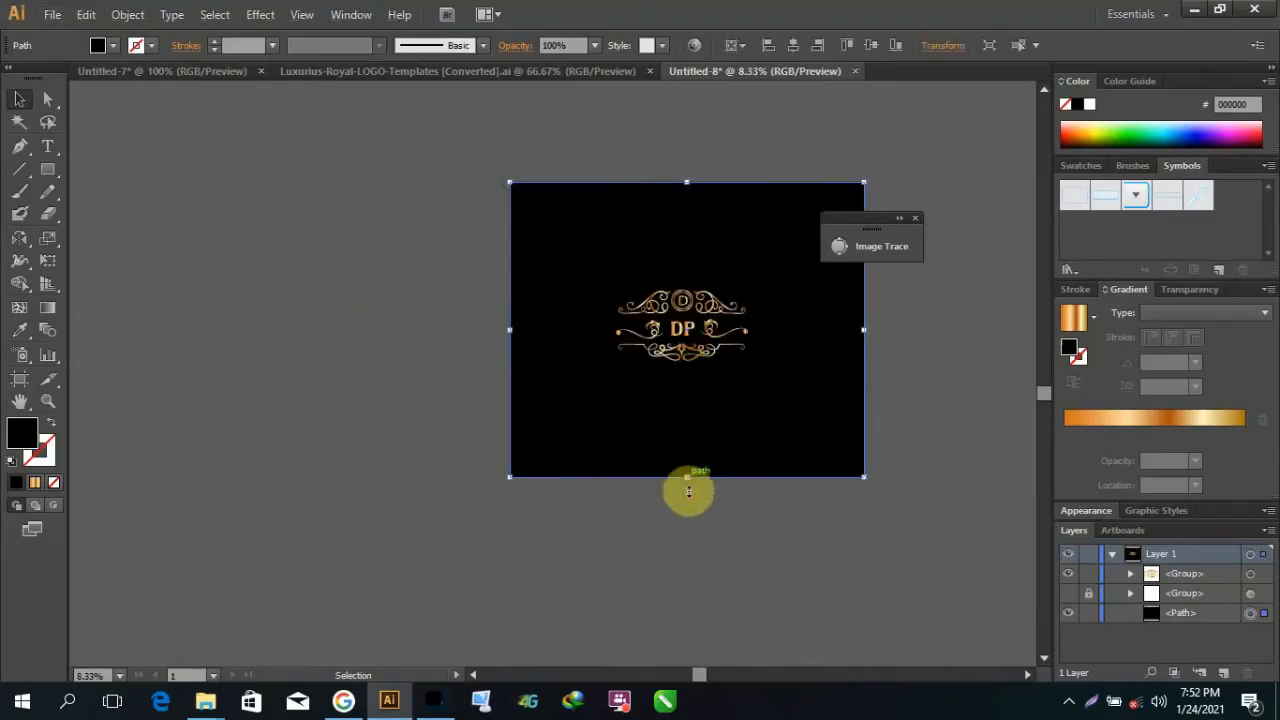
drag(687, 478, 688, 491)
click(430, 237)
Step: Copy the logo with its black background and paste it into the design smart object of Front.psd in Photoshop
drag(402, 163, 932, 532)
mouse_move(434, 700)
click(456, 612)
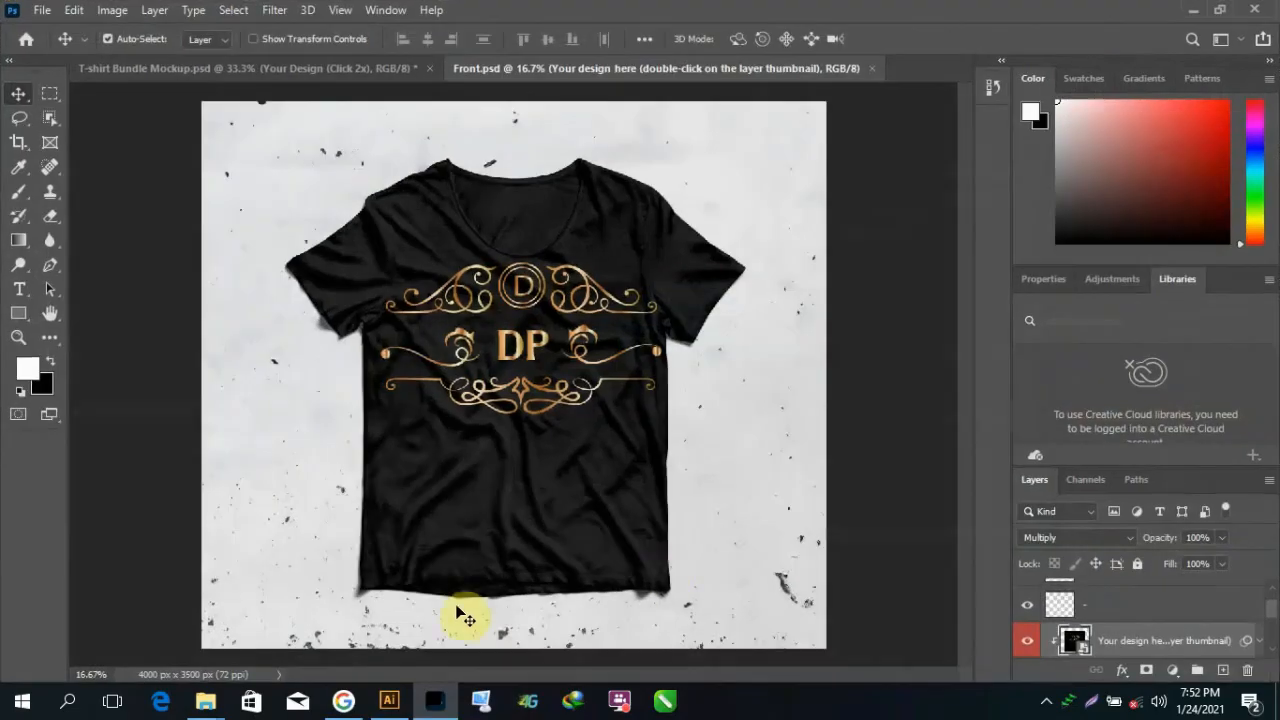
double_click(1075, 642)
click(1193, 12)
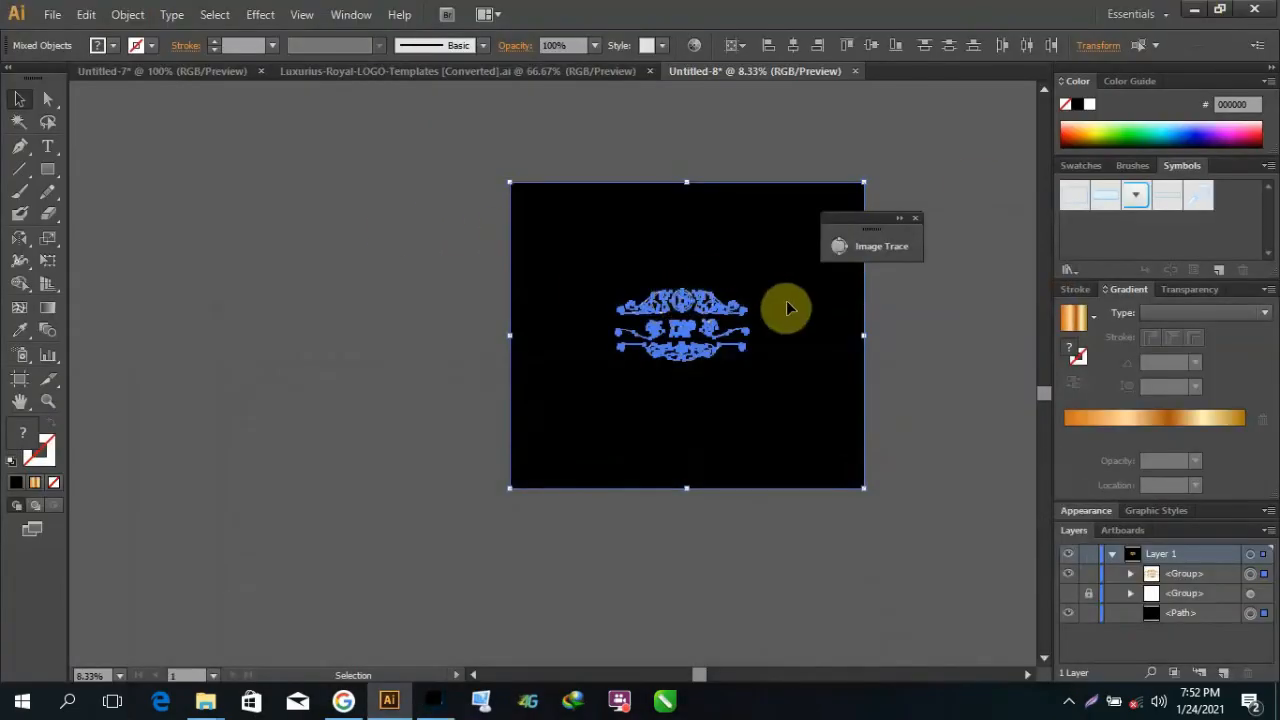
click(432, 700)
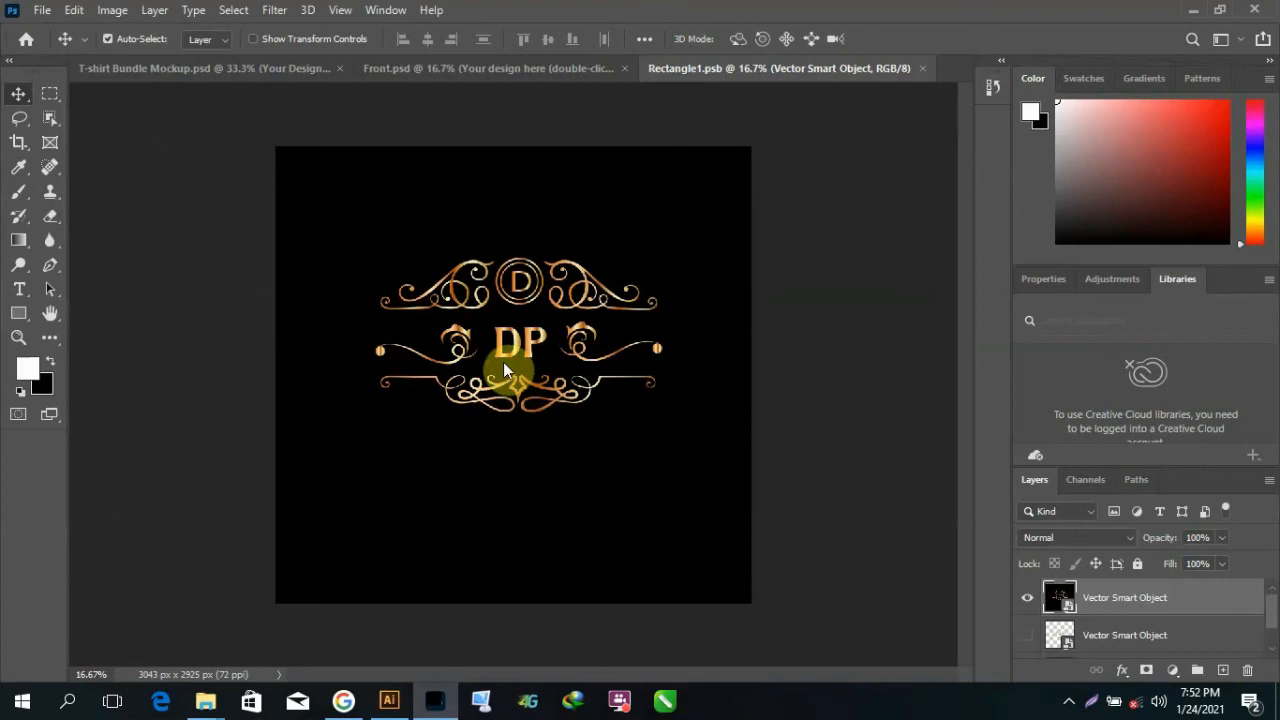
key(ctrl+v)
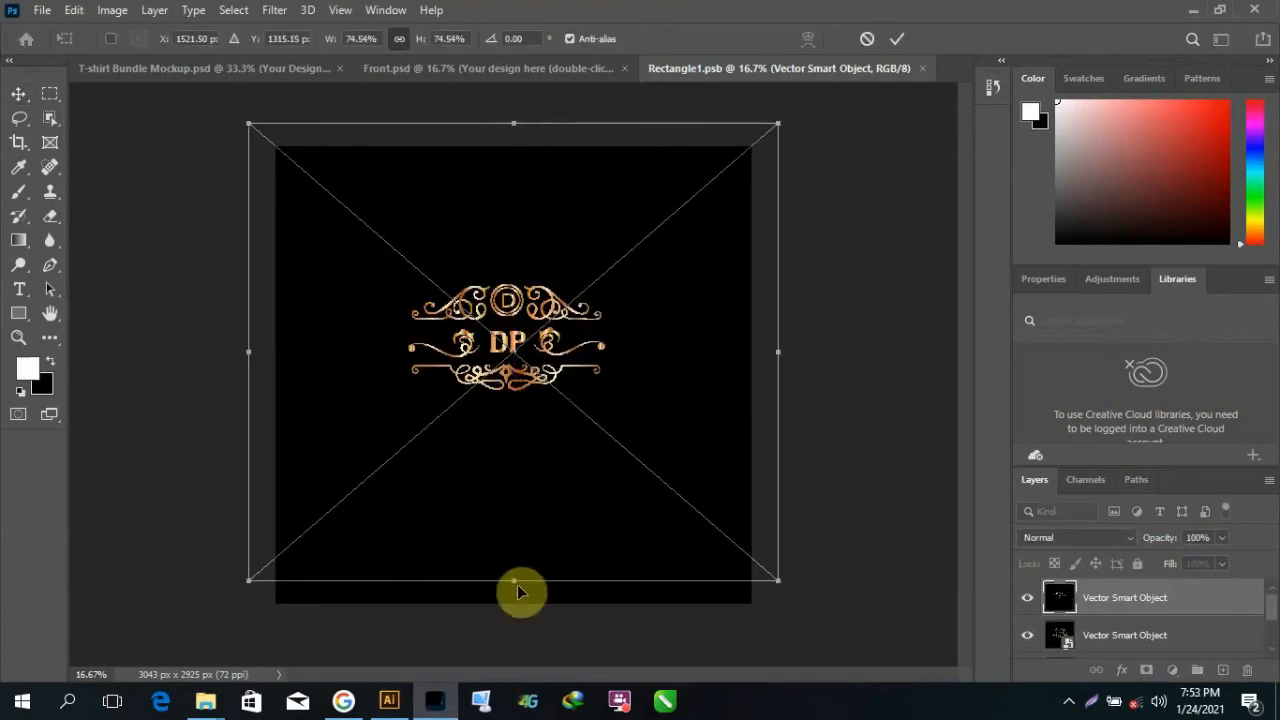
Step: Scale the pasted logo design to about 84.86% so its black background covers the whole smart object canvas, and commit the placement
drag(500, 580, 509, 614)
drag(812, 627, 820, 632)
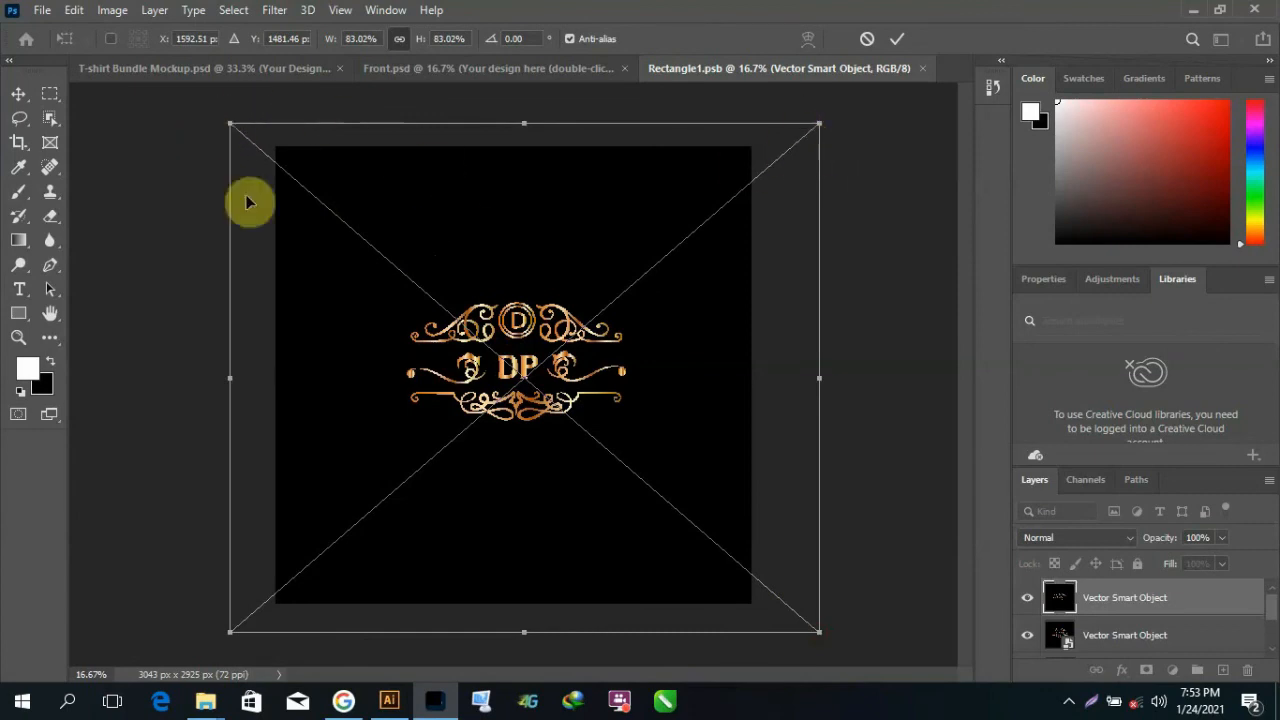
drag(229, 124, 217, 112)
click(901, 38)
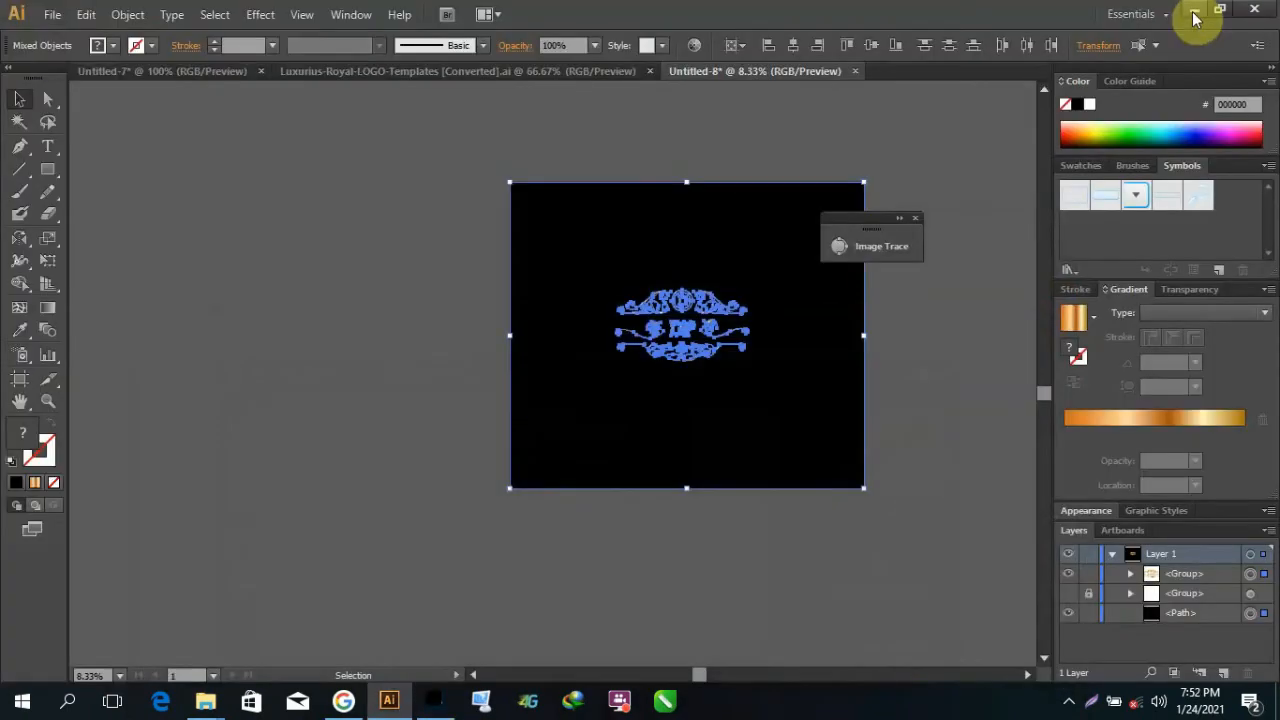
drag(760, 296, 515, 380)
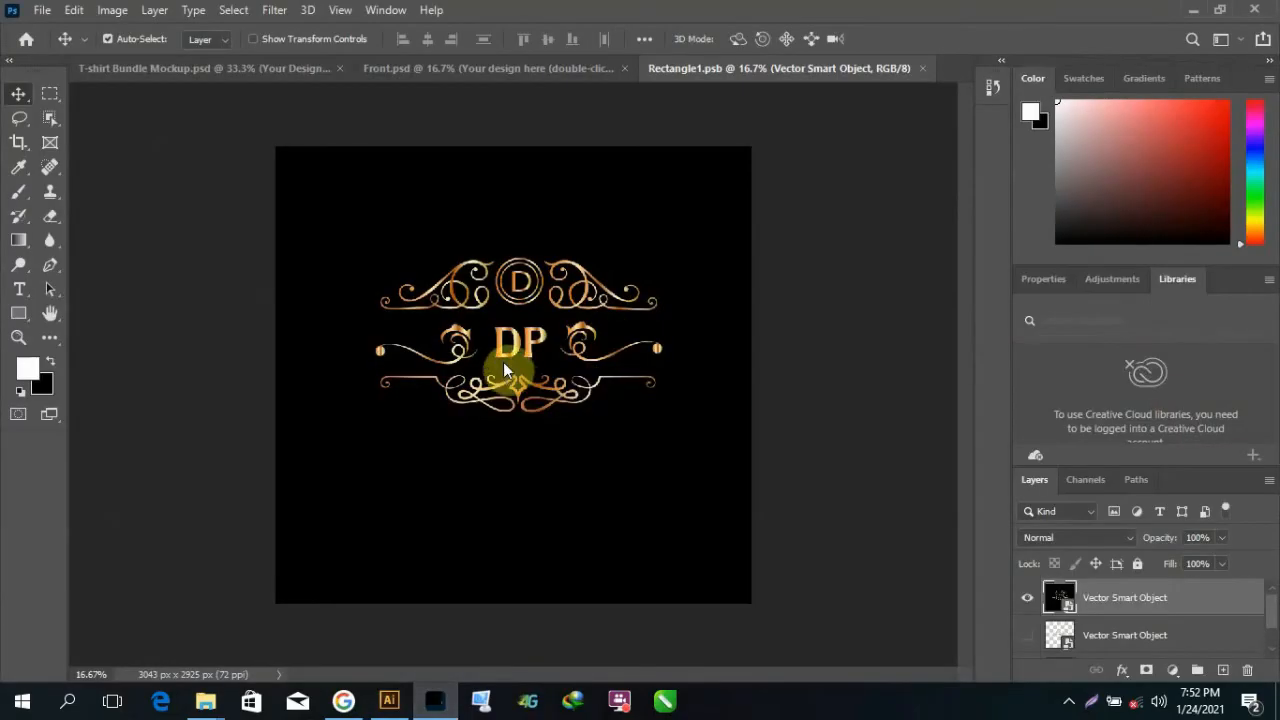
drag(515, 166, 521, 123)
drag(530, 582, 514, 610)
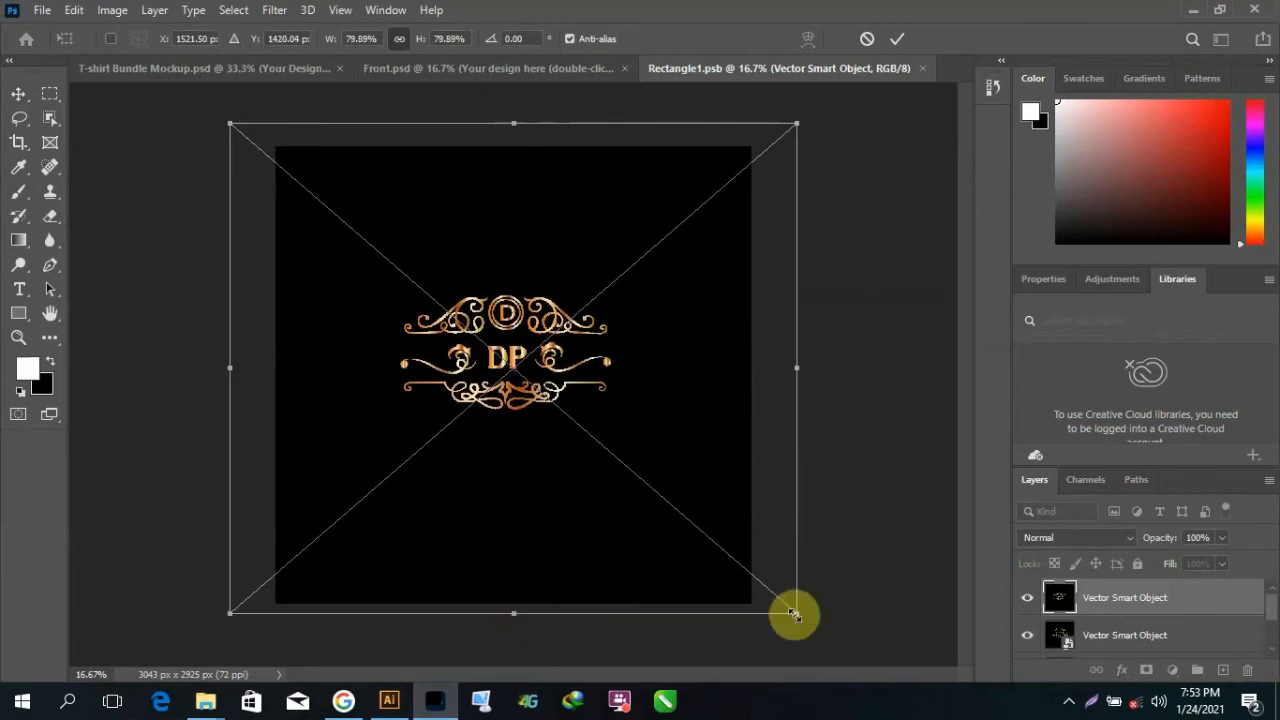
drag(791, 611, 820, 632)
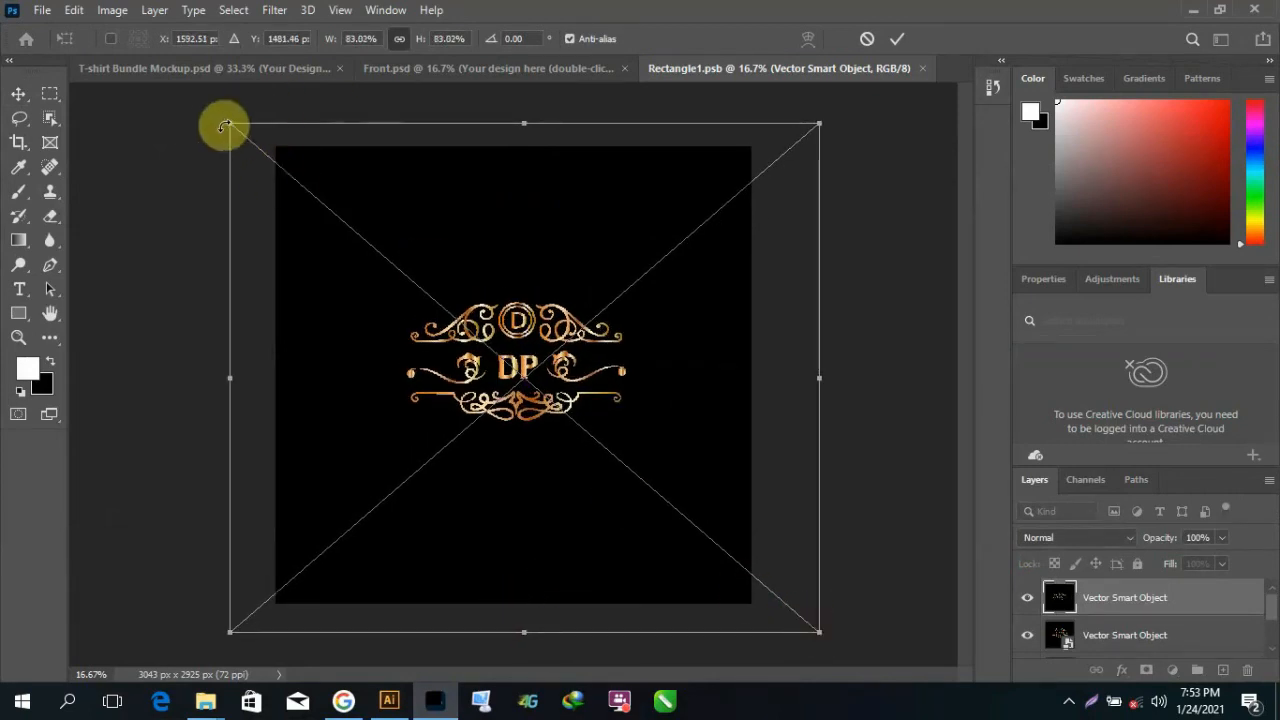
drag(229, 126, 216, 112)
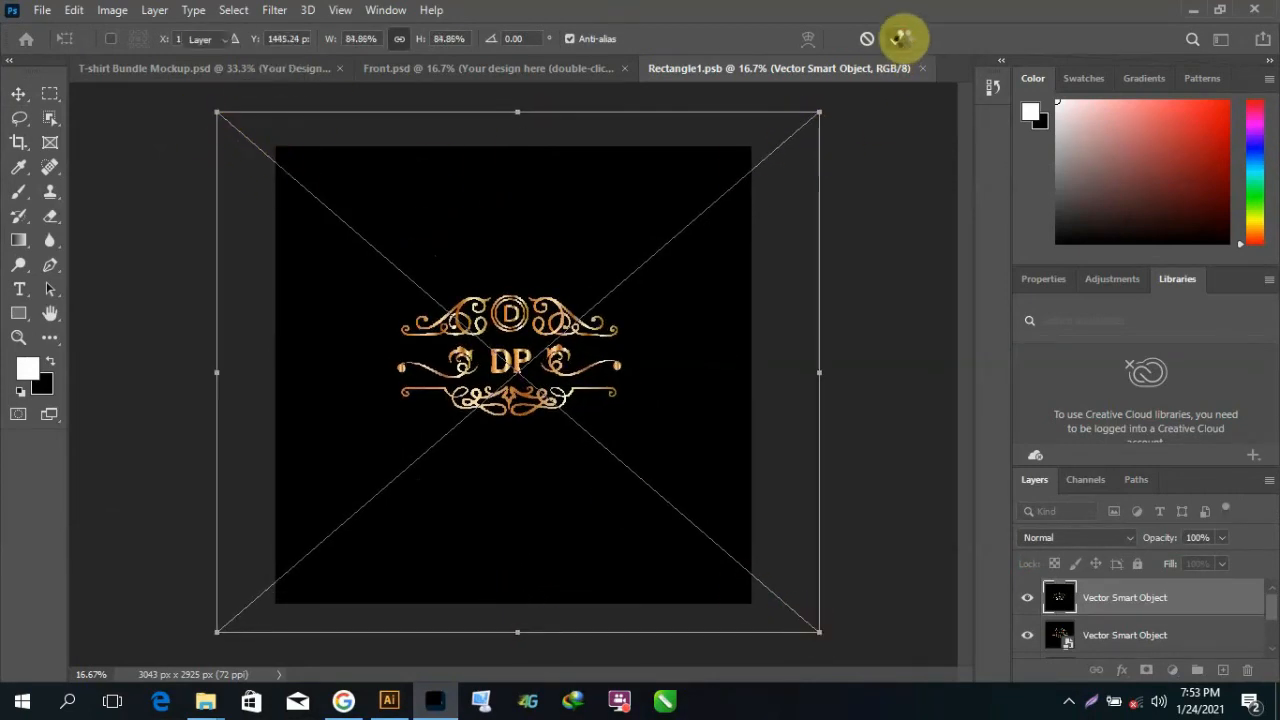
click(897, 38)
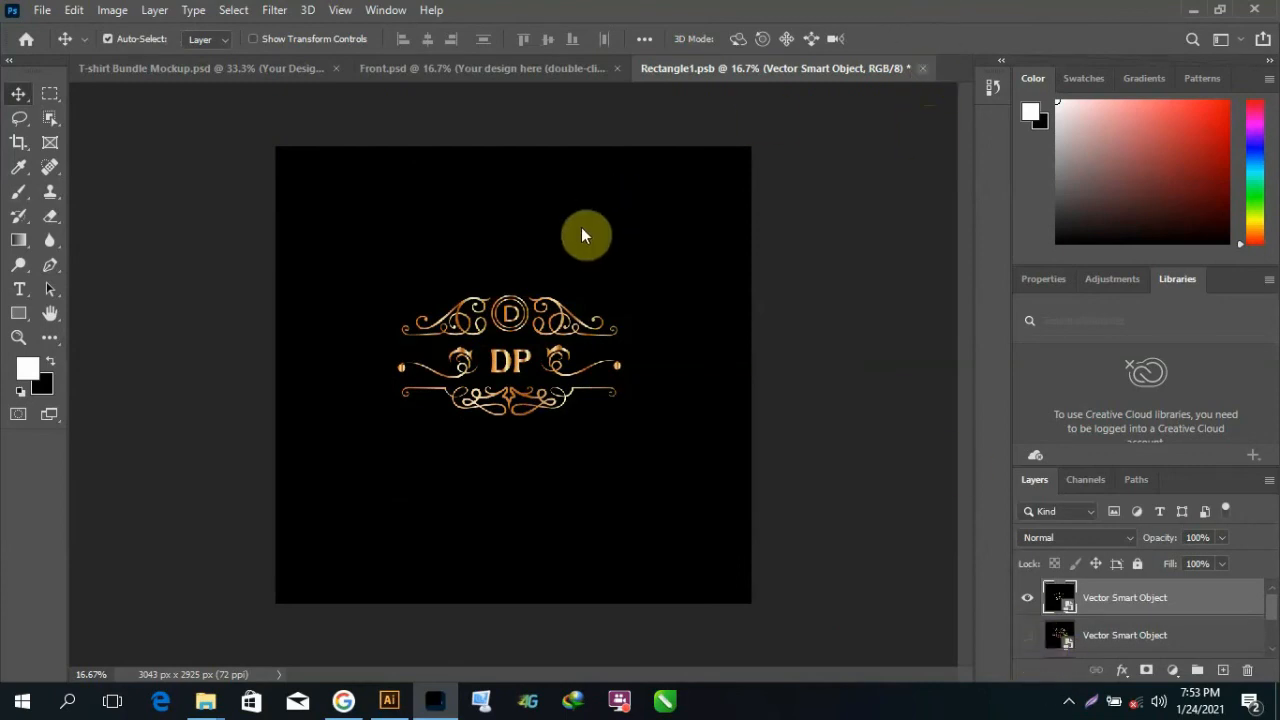
Step: Close the Rectangle1.psb smart object and save its changes to update the black T-shirt mockup
key(ctrl+w)
click(556, 274)
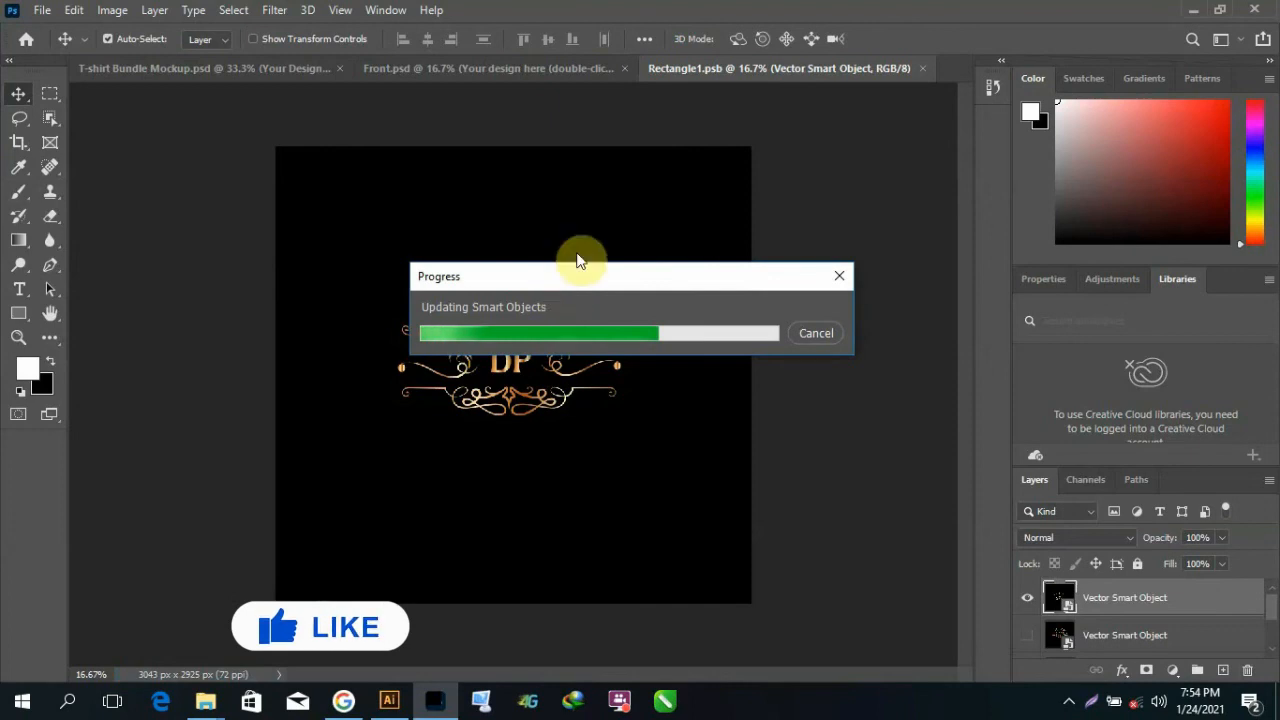
click(609, 277)
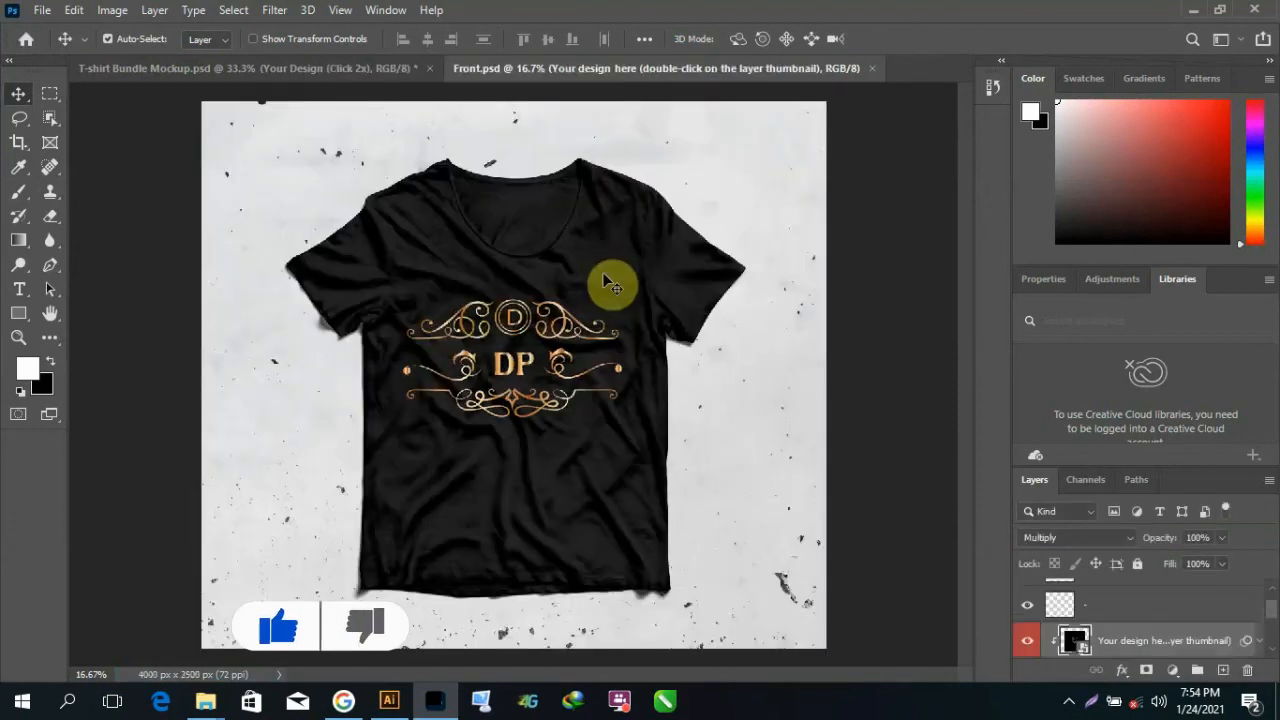
click(1194, 10)
click(1194, 10)
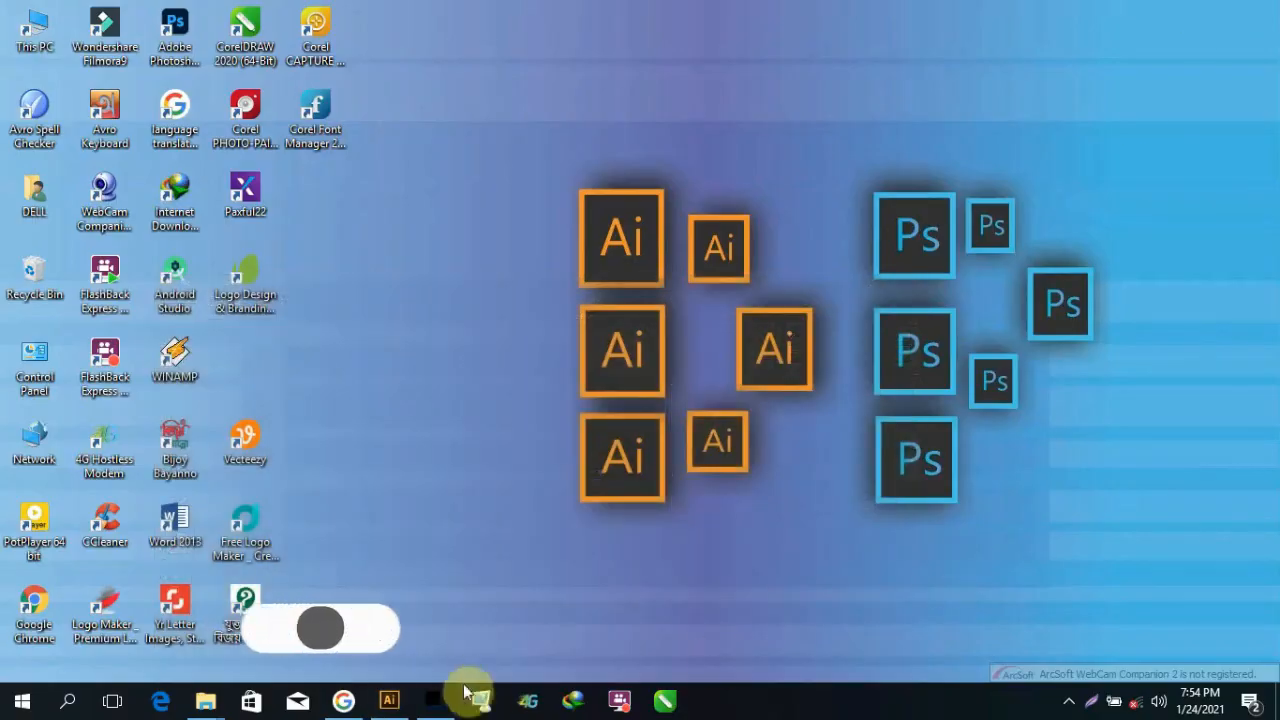
click(434, 700)
Step: Save the Front.psd T-shirt mockup as a new file on the computer
click(42, 10)
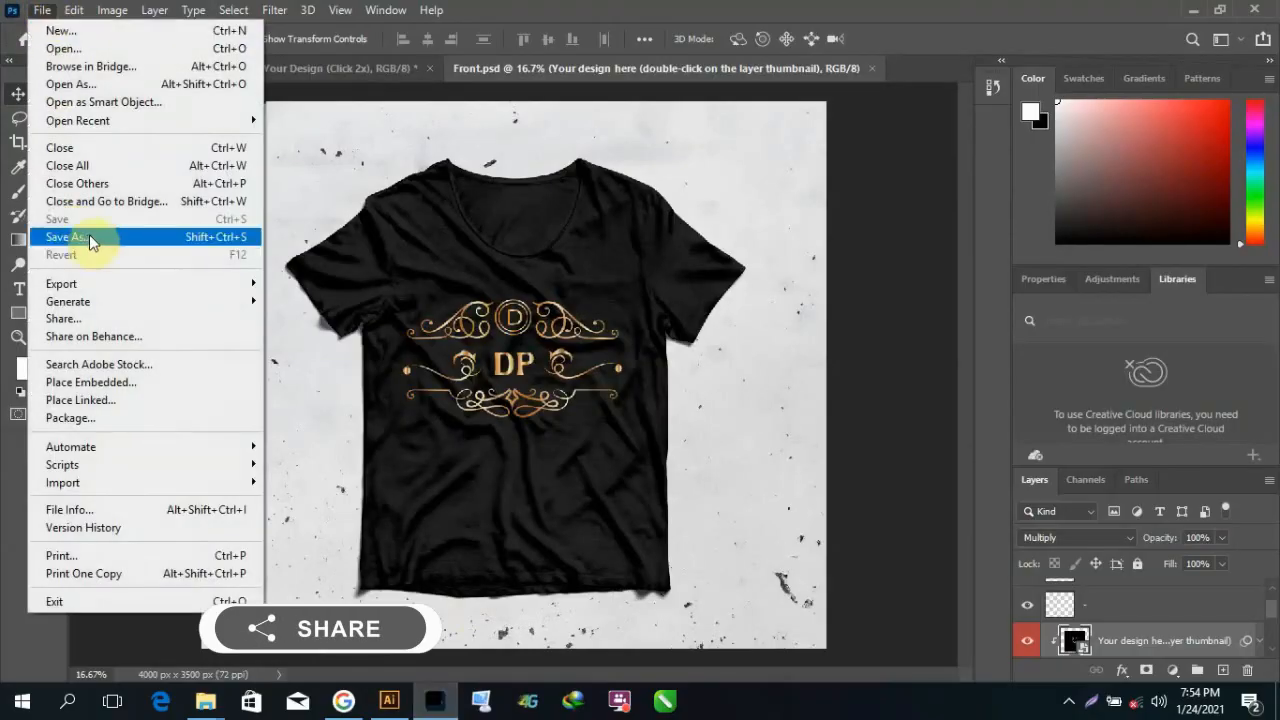
click(88, 233)
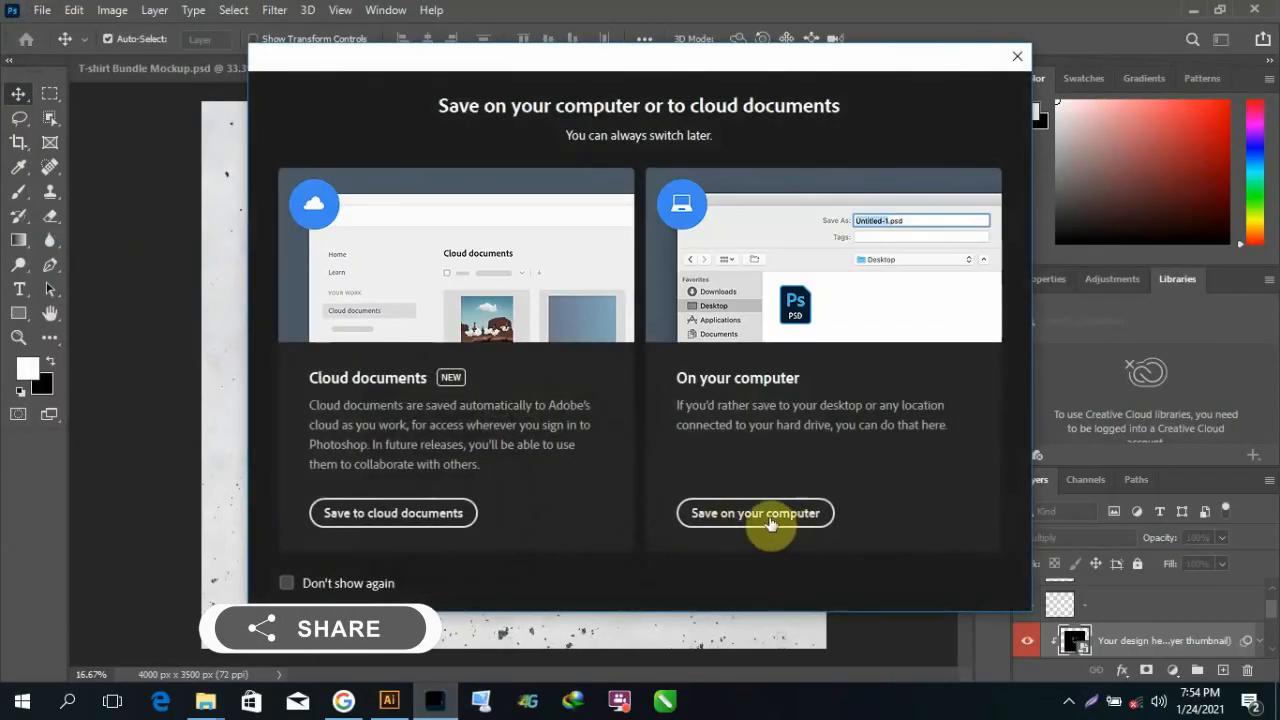
click(765, 515)
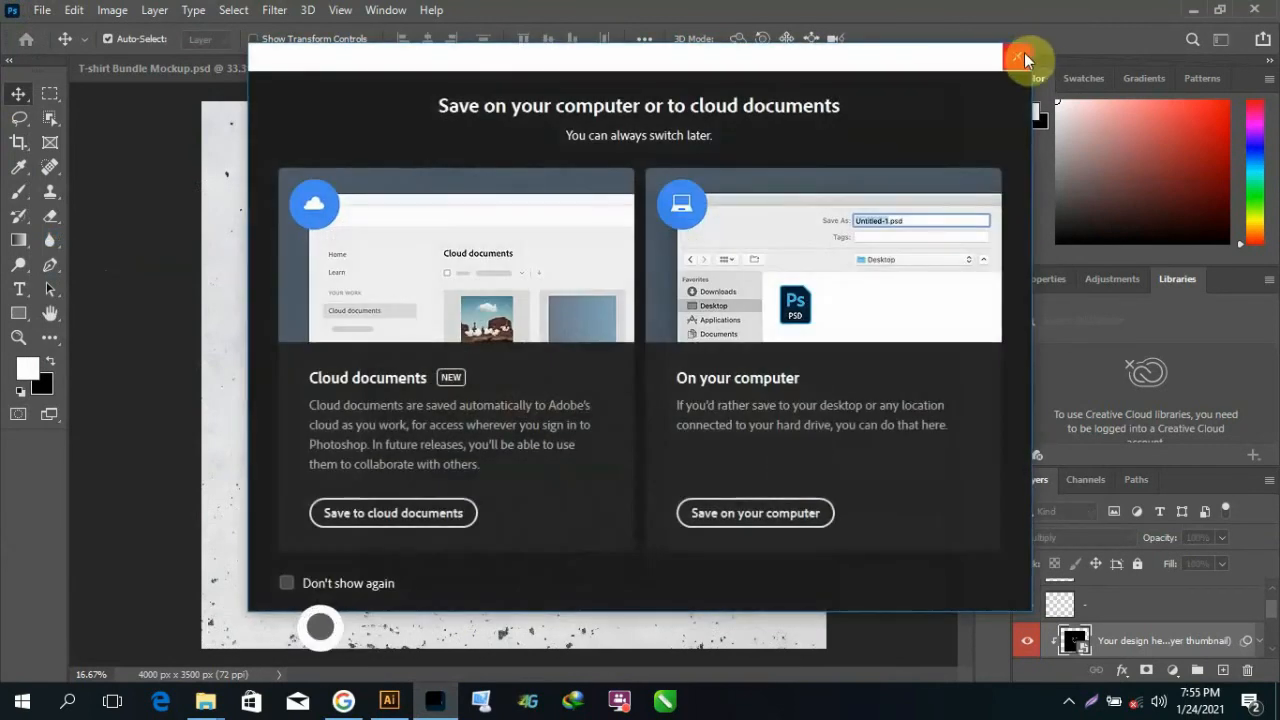
click(1024, 52)
click(42, 10)
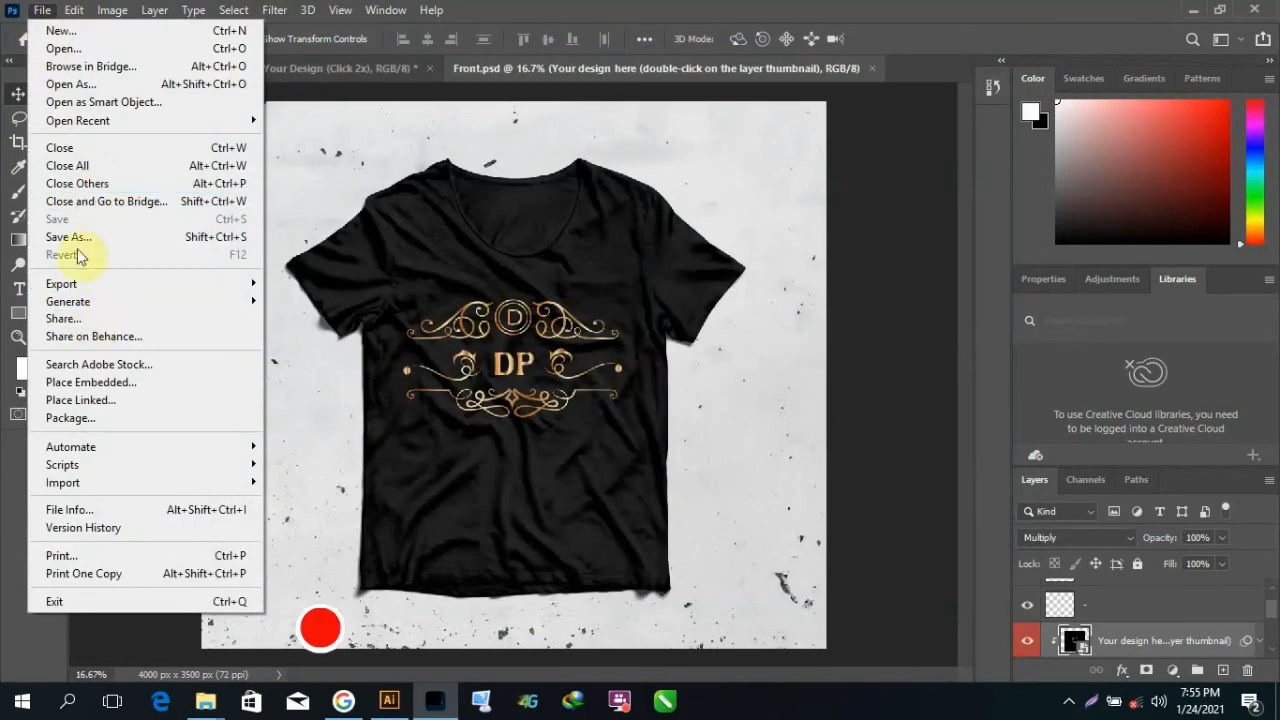
click(154, 236)
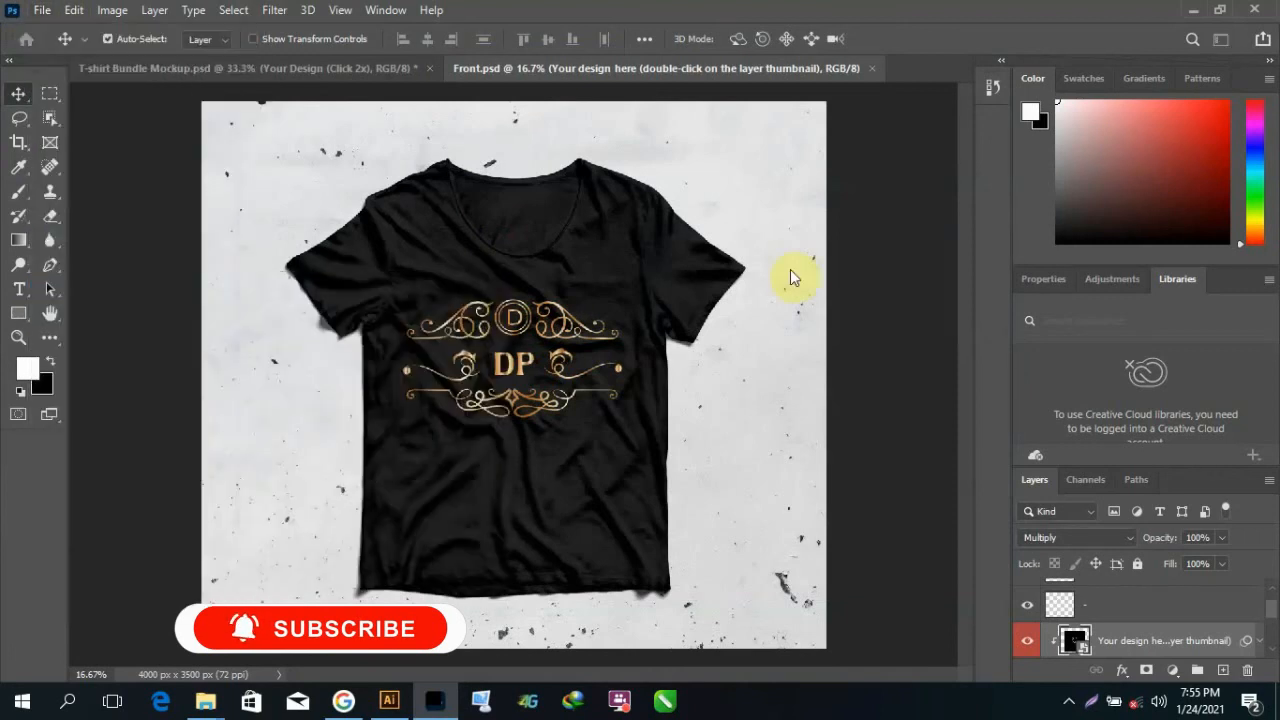